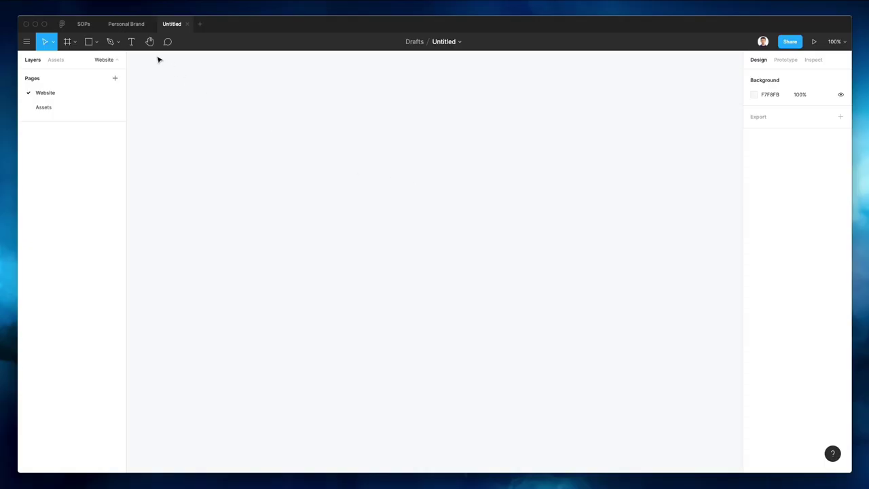
Select the Frame tool to show the device frame size presets in the Design panel
left_click(67, 42)
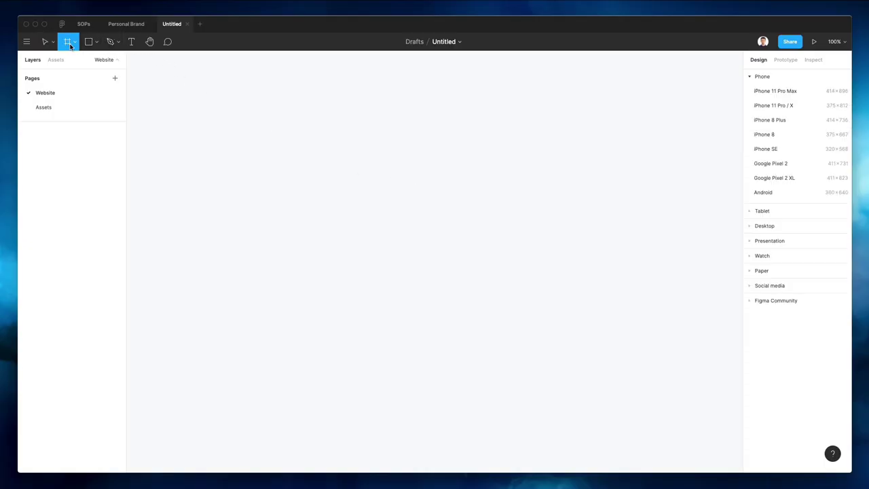
Add a 1440×1024 Desktop frame from the Desktop size presets
left_click(768, 227)
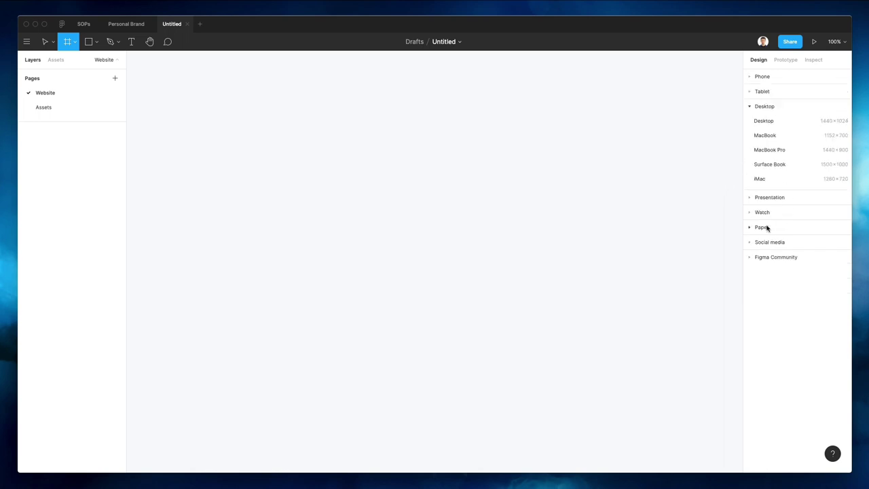
left_click(768, 121)
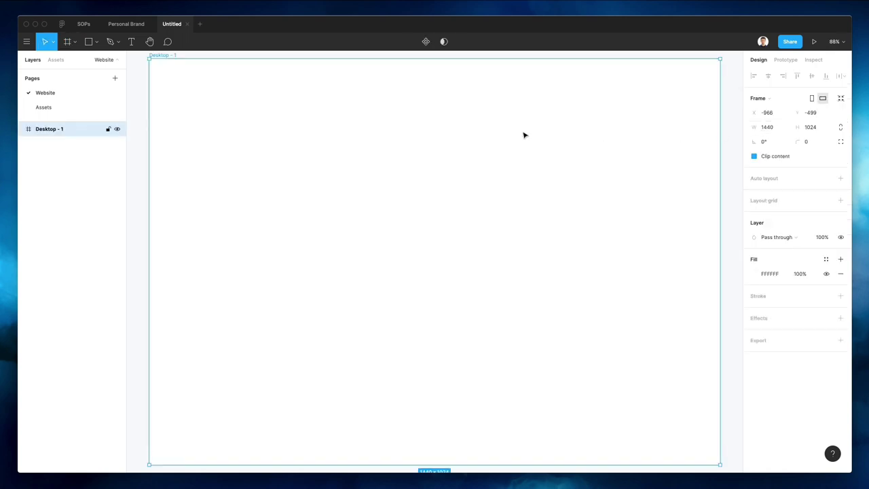
scroll(422, 136, "down", 5, "ctrl")
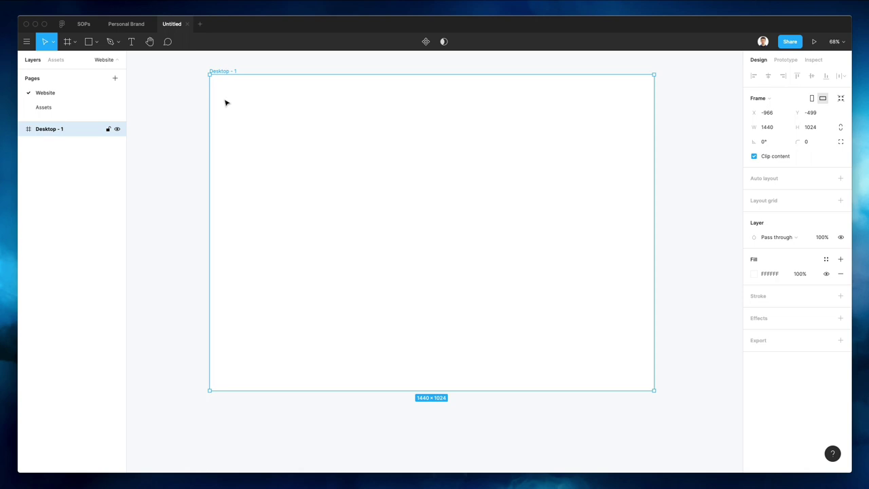
Rename the Desktop - 1 frame to '1'
double_click(50, 129)
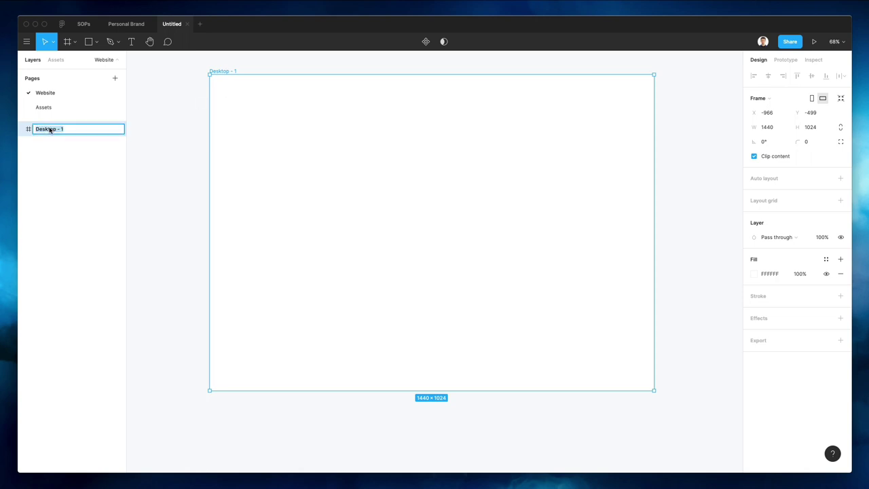
type("1")
key("Return")
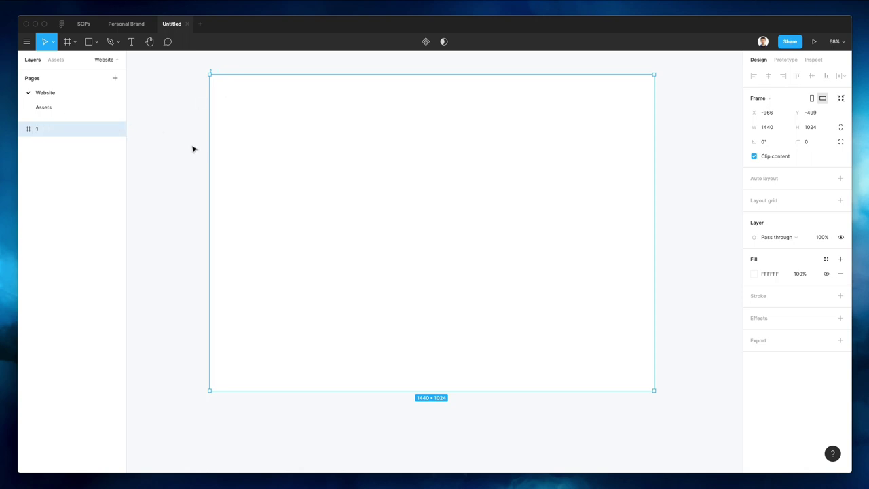
left_click(181, 151)
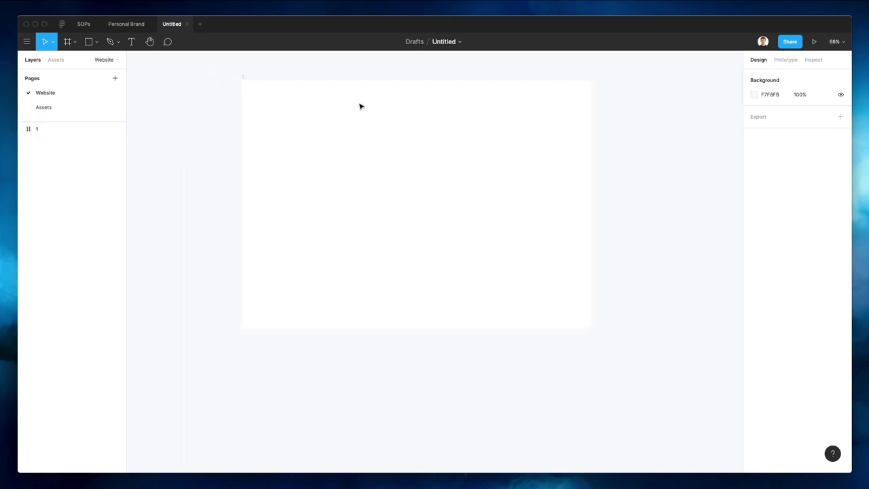
Add a 'Supreme' text layer at font size 40 near the frame's top-left corner
key("shift+1")
key("t")
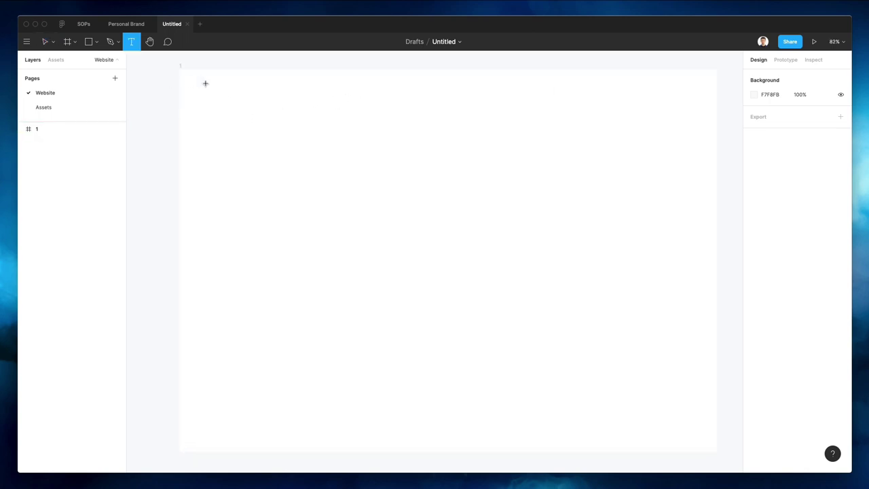
scroll(205, 83, "up", 5)
left_click(185, 82)
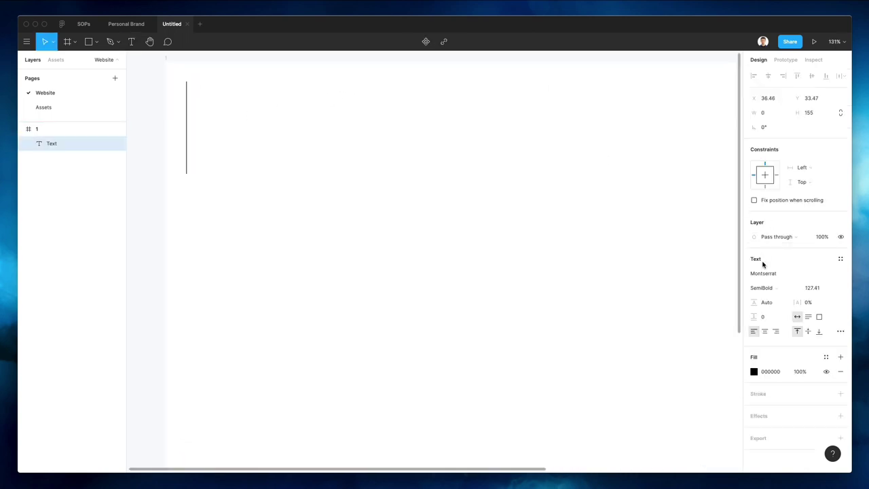
left_click(818, 288)
type("4")
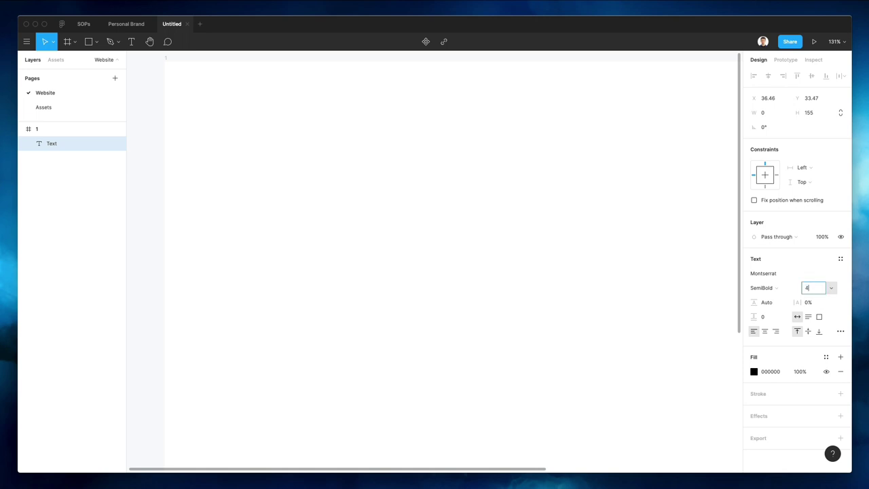
type("0")
key("Return")
type("Supreme")
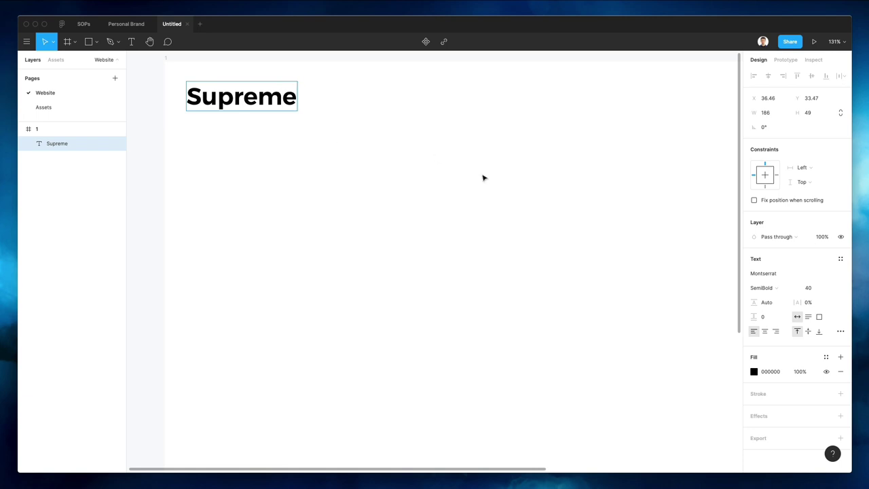
key("Escape")
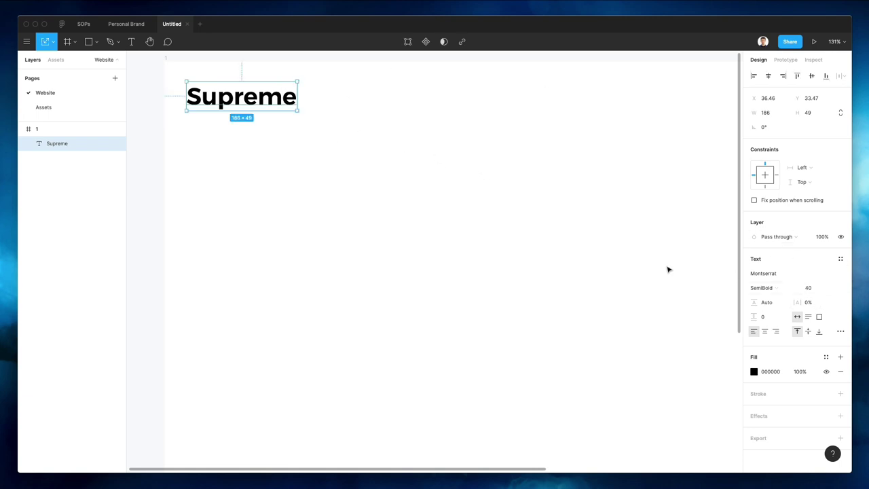
Scale the Supreme text down to about 28 px and fine-tune its position
key("k")
left_click_drag(301, 97, 268, 97)
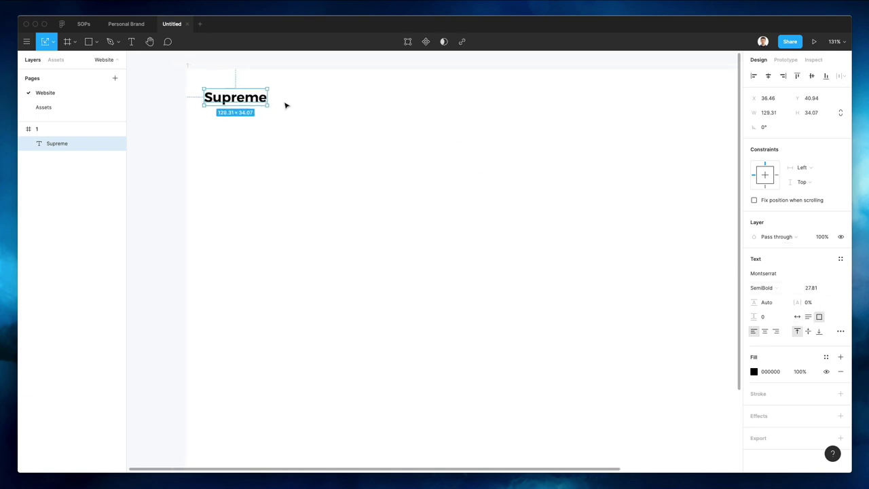
scroll(285, 105, "down", 3)
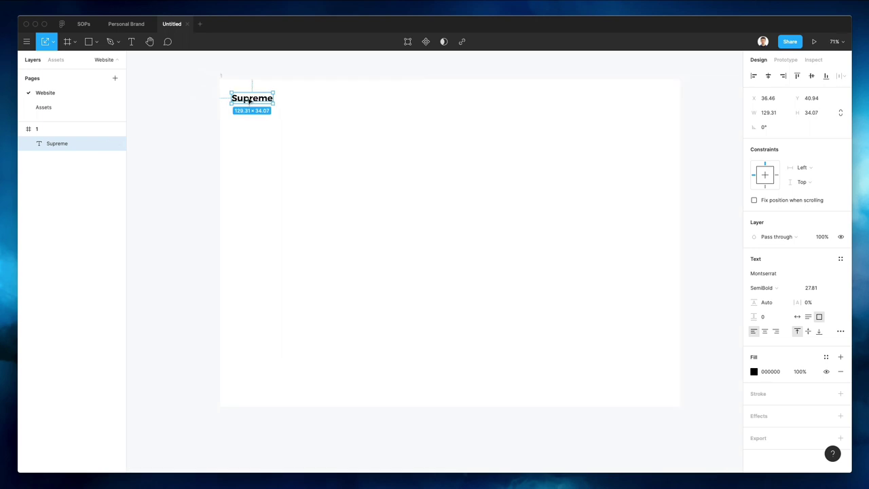
left_click_drag(250, 100, 250, 96)
scroll(251, 99, "up", 5)
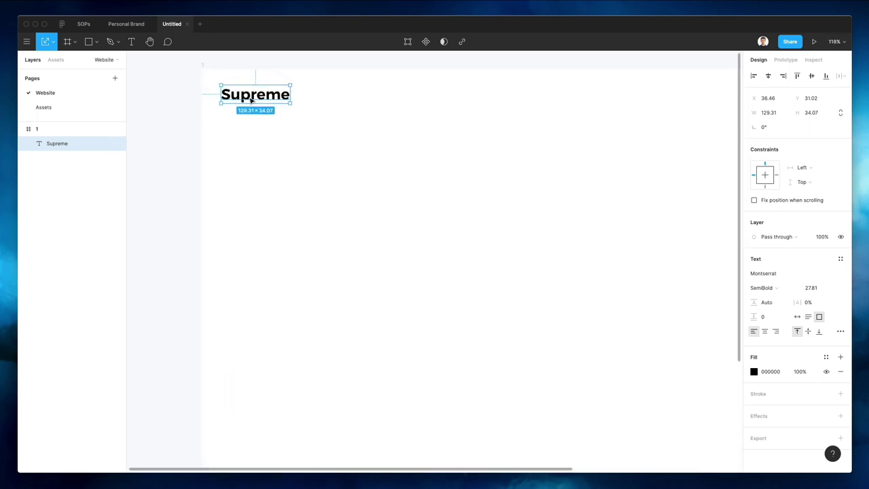
left_click(315, 136)
scroll(314, 136, "right", 3)
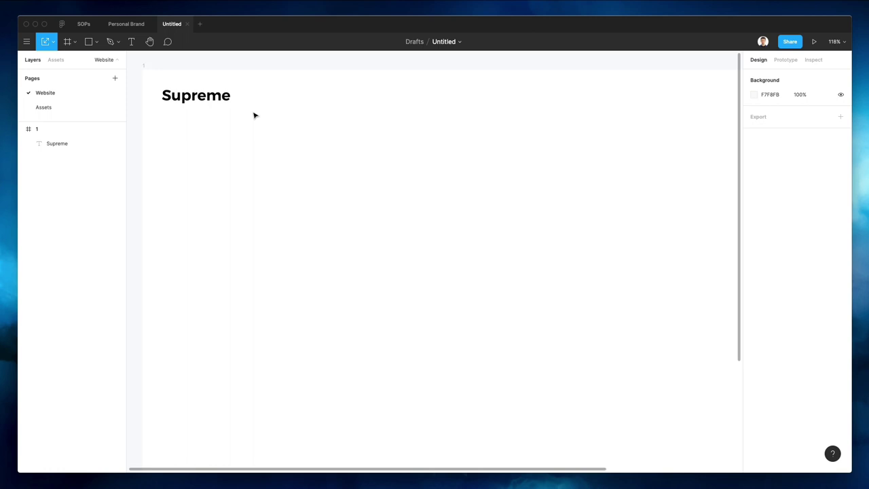
left_click(210, 103)
left_click_drag(209, 103, 311, 107)
Set the duplicate Supreme text to size 15 and line it up with the logo
left_click(275, 122)
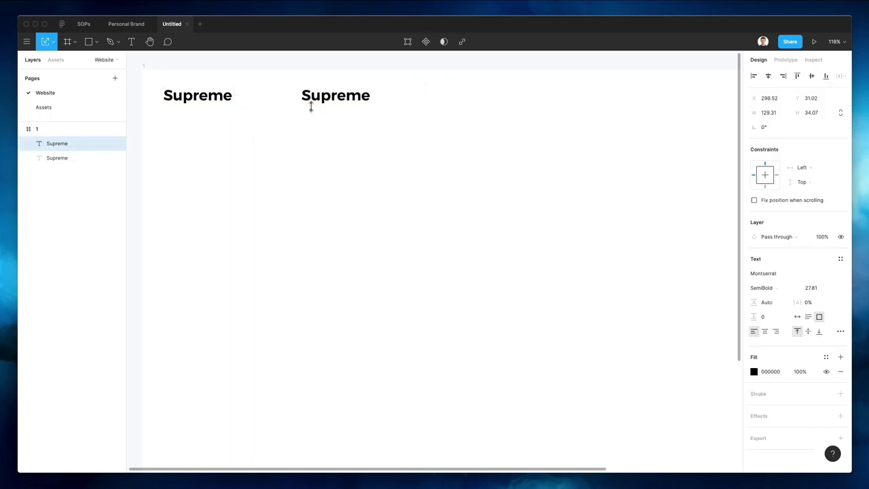
left_click(816, 288)
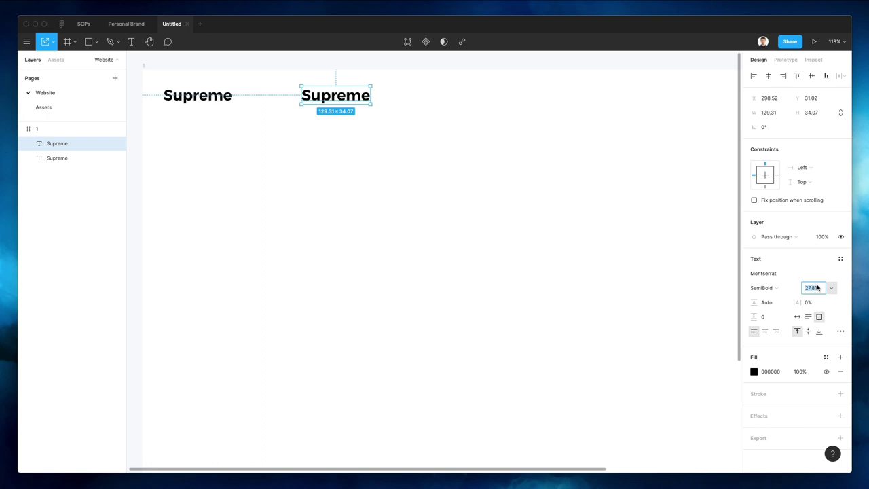
type("15")
key("Return")
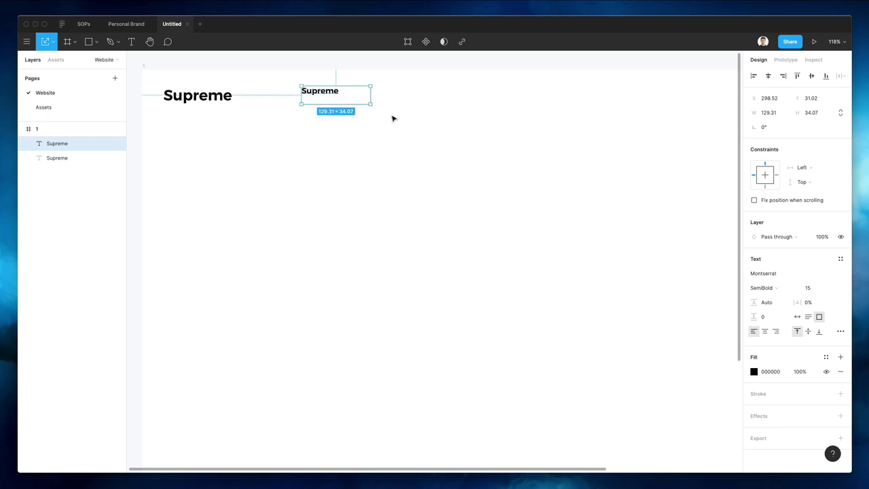
left_click(392, 117)
left_click_drag(333, 90, 334, 98)
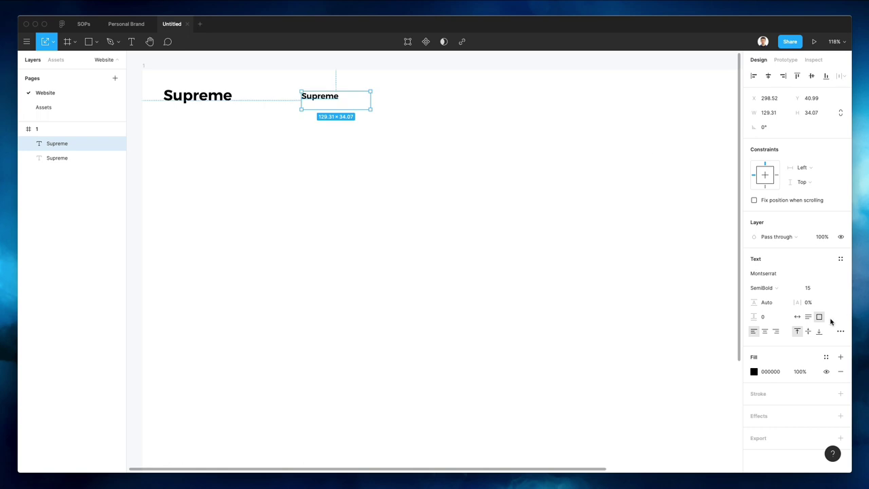
Make the copy auto-width Montserrat Regular at size 13, shifted slightly right
left_click(797, 316)
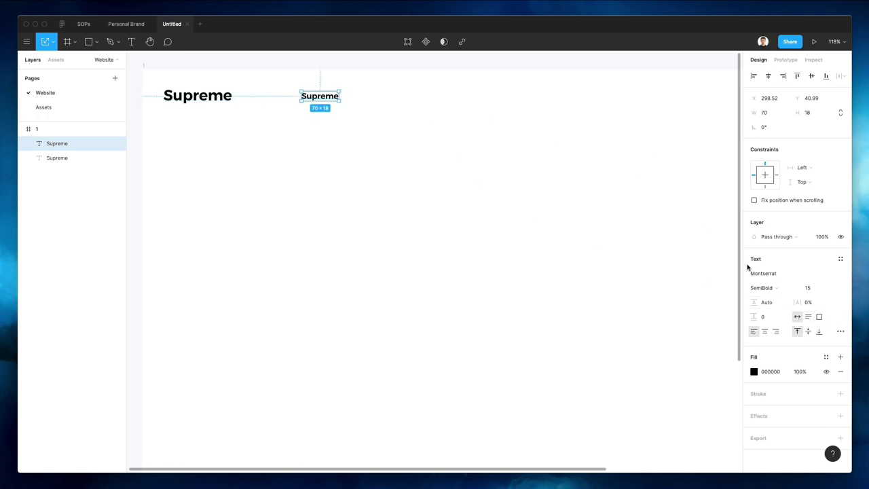
left_click(766, 288)
left_click(771, 268)
left_click(281, 78)
left_click(323, 98)
left_click(814, 288)
type("13")
key("Return")
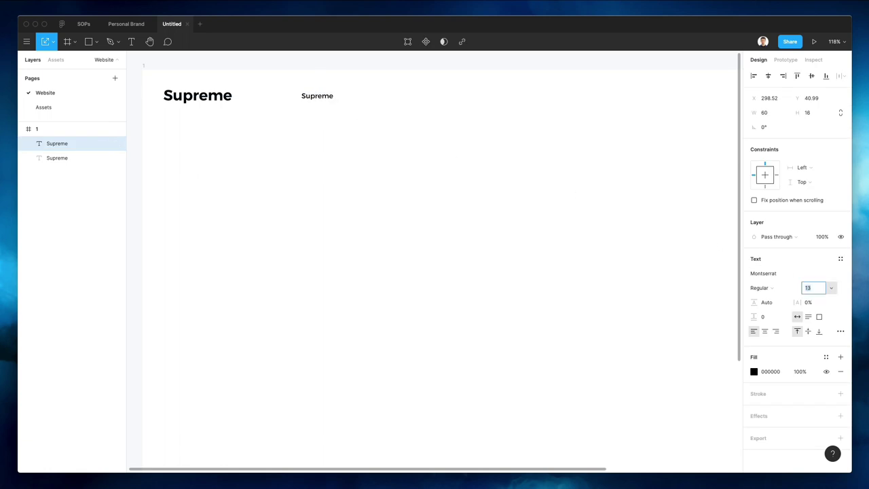
left_click(332, 122)
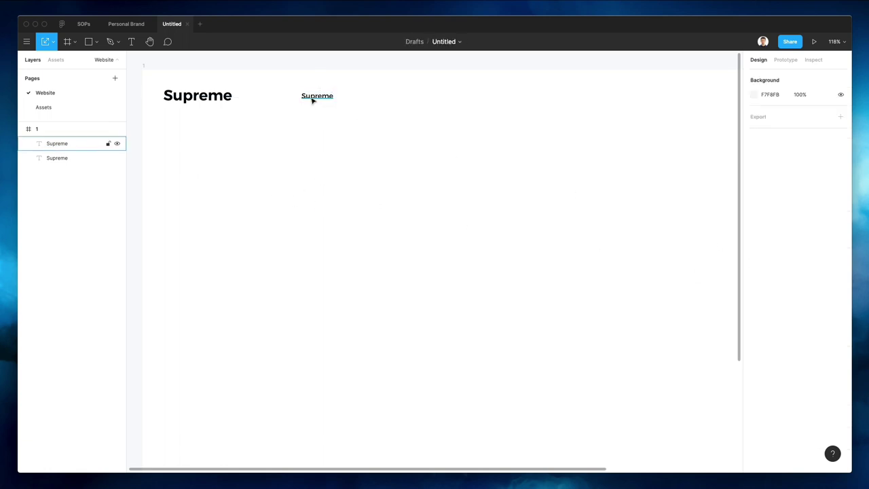
left_click_drag(311, 99, 316, 97)
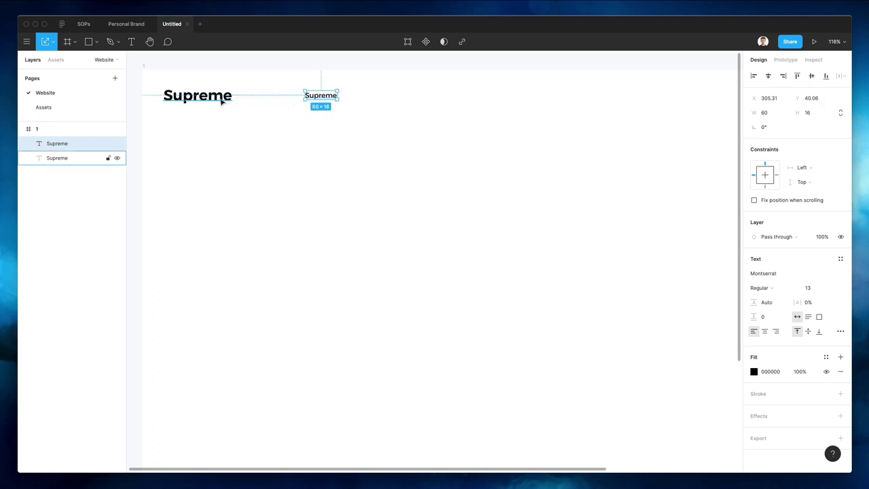
Draw a vertical divider line beside the Supreme logo with a light grey E5E5E5 stroke
key("l")
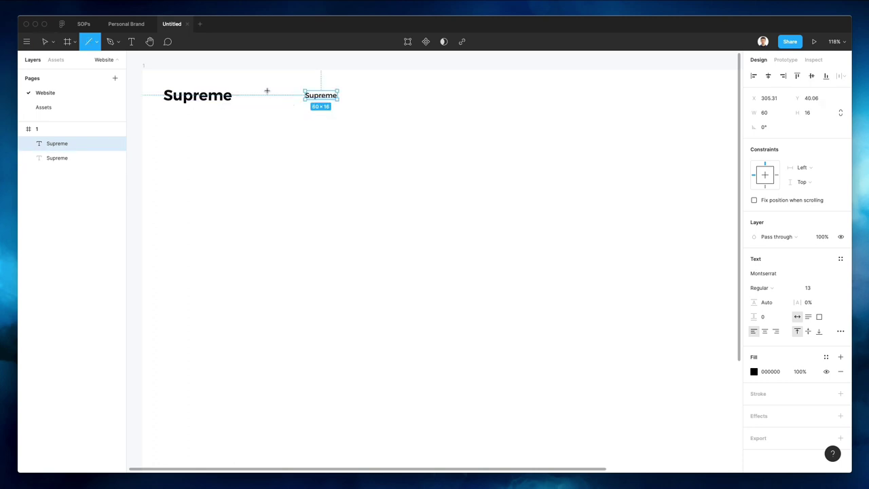
left_click_drag(267, 89, 269, 115)
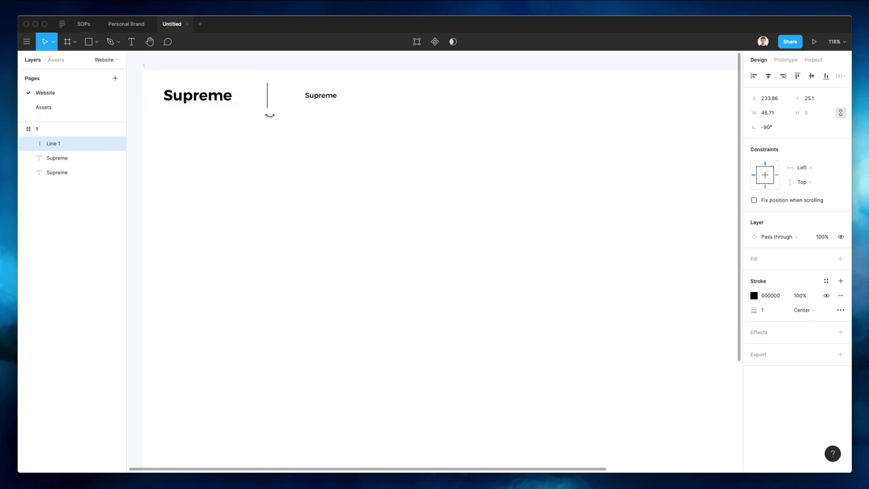
key("shift+Left")
key("shift+Left")
key("shift+Left")
left_click(754, 296)
type("E5E5E5")
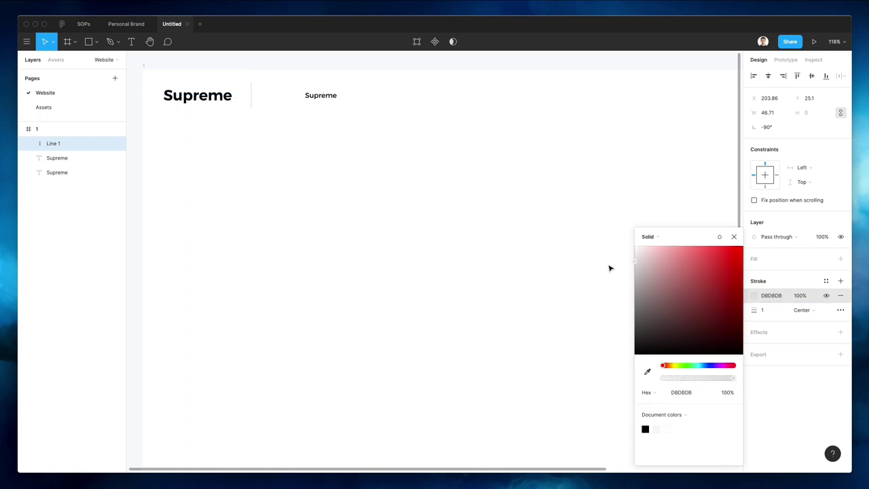
key("Return")
left_click(495, 223)
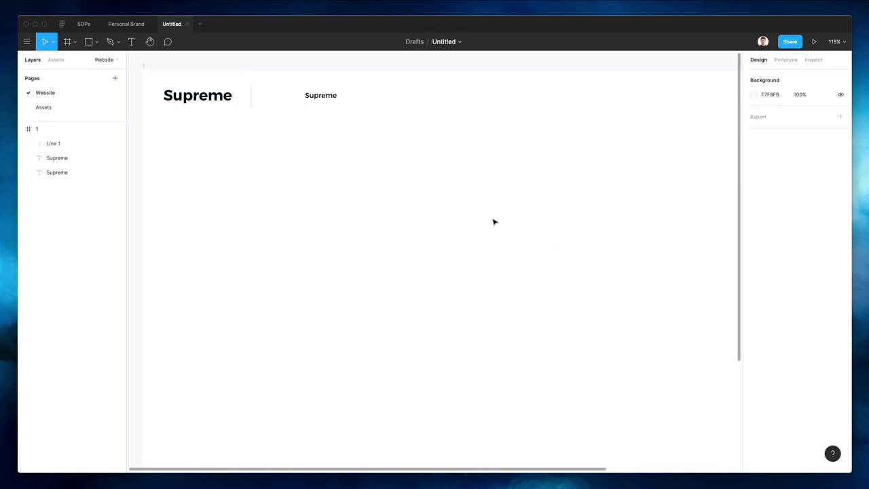
Retype the small text as 'Features' and duplicate it into a row of evenly spaced copies
left_click_drag(310, 96, 250, 92)
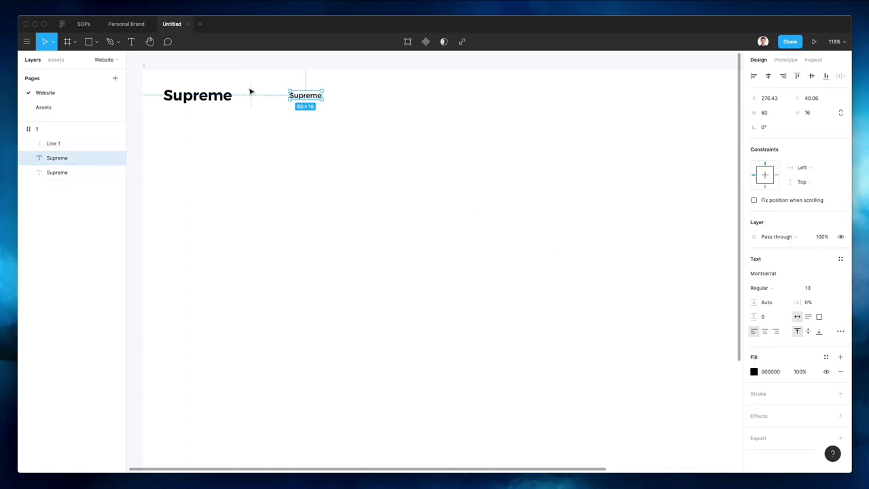
double_click(297, 98)
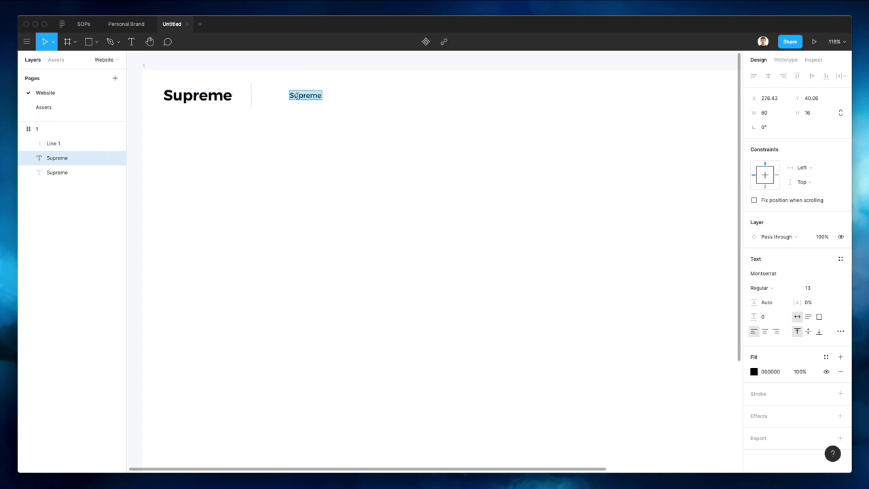
type("Features")
key("Escape")
left_click_drag(308, 96, 385, 99)
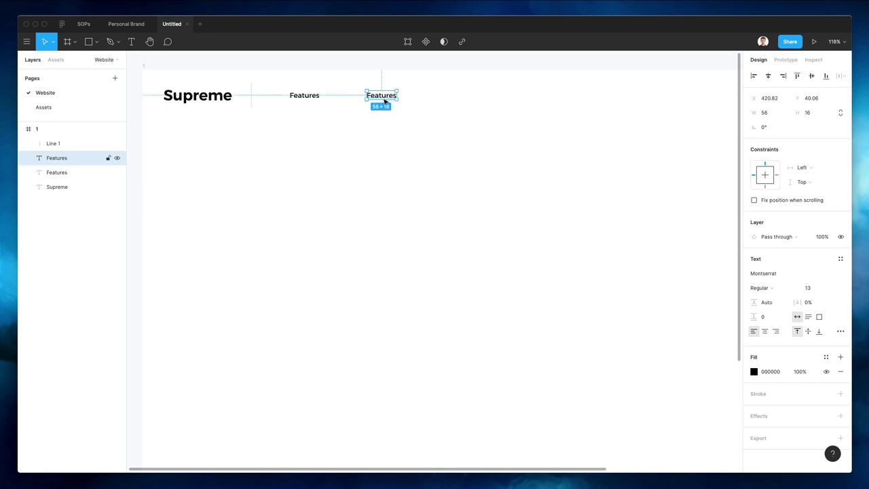
key("ctrl+d")
key("ctrl+d")
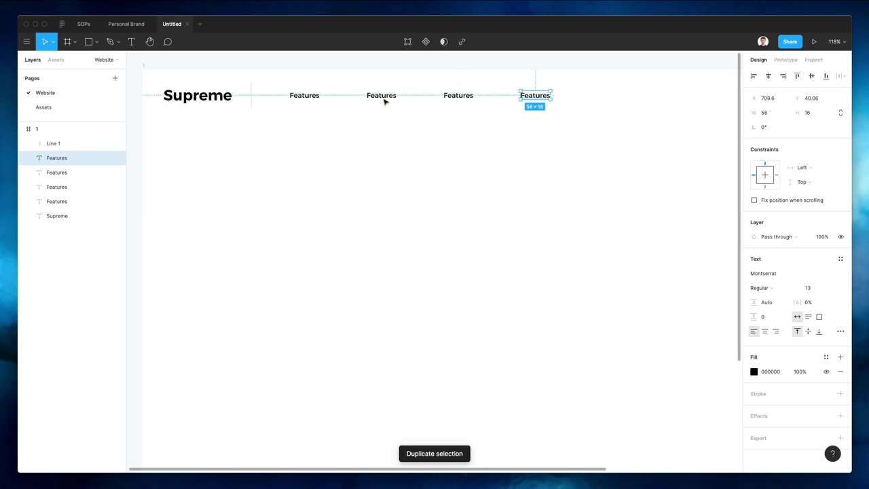
key("ctrl+d")
Relabel the copies About Us, Services, Pricing and Contacts
double_click(313, 97)
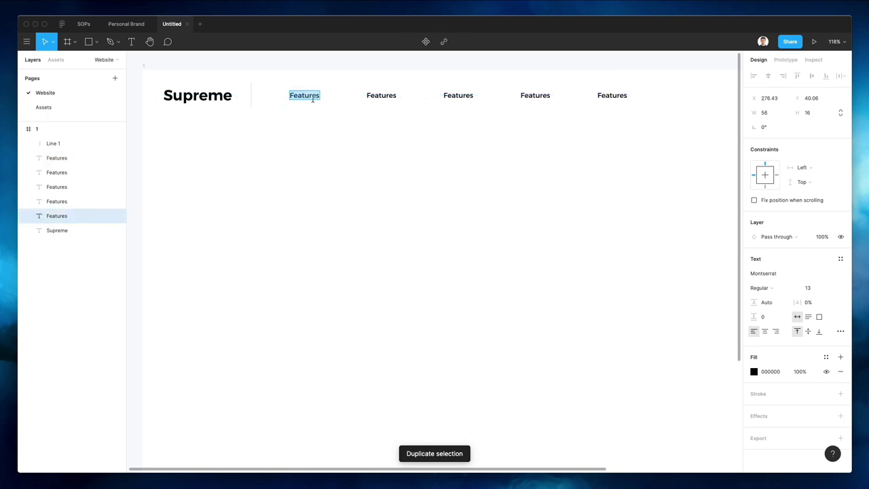
type("About")
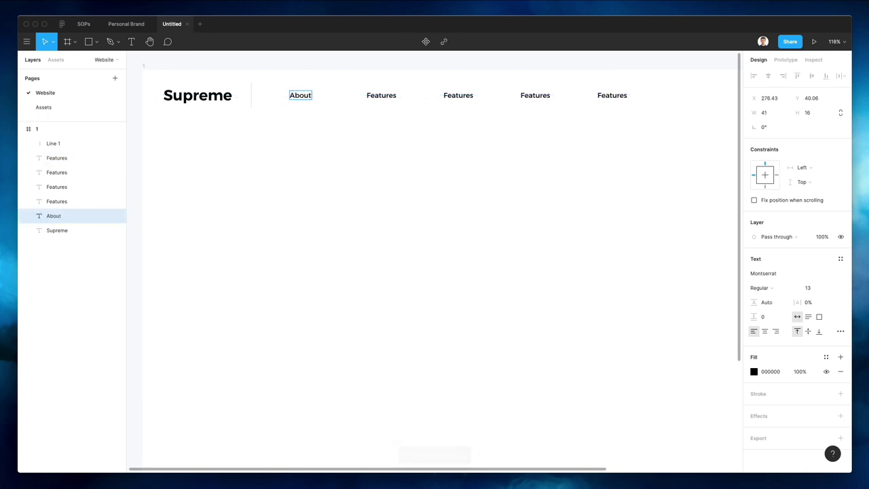
type(" Us")
key("Escape")
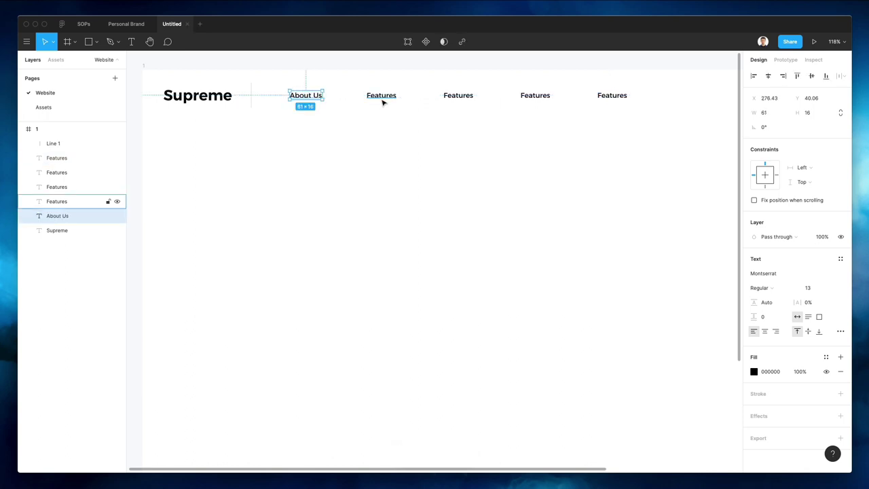
double_click(381, 97)
type("Services")
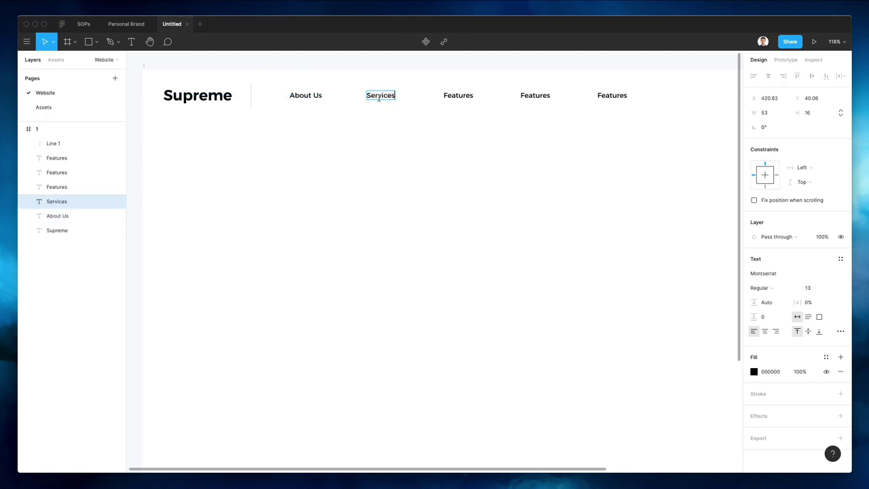
key("Escape")
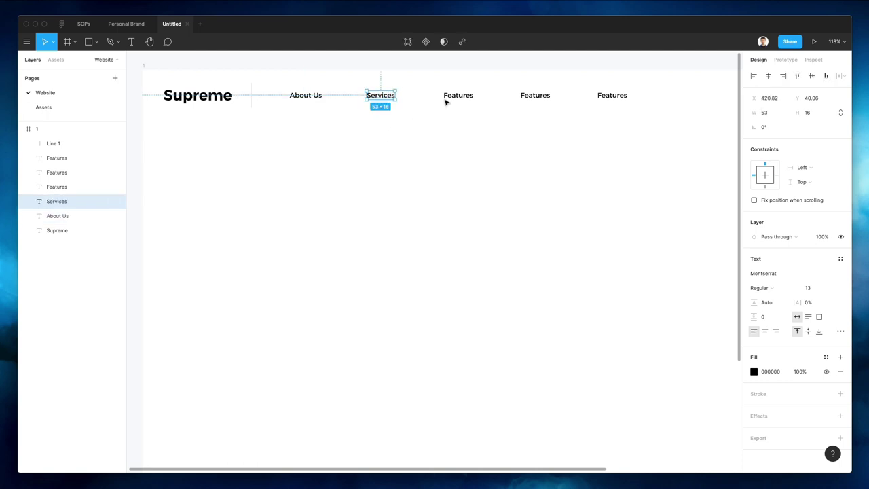
double_click(537, 97)
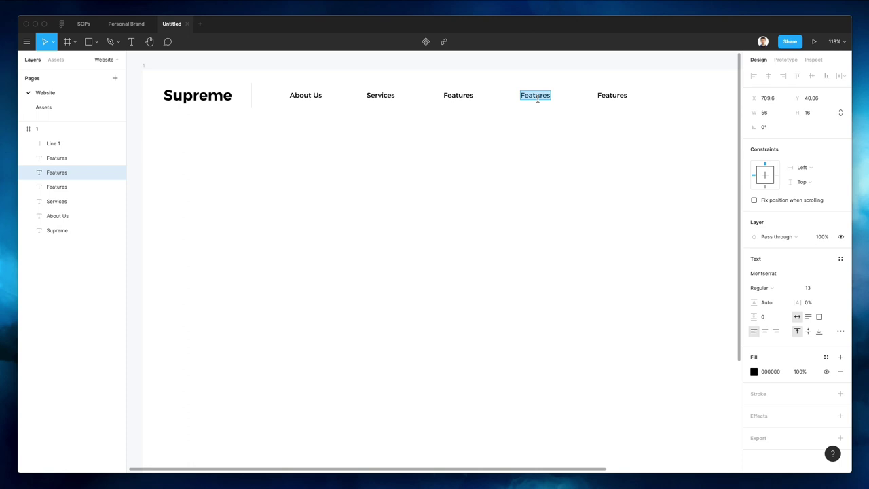
type("Pricing")
key("Escape")
double_click(616, 96)
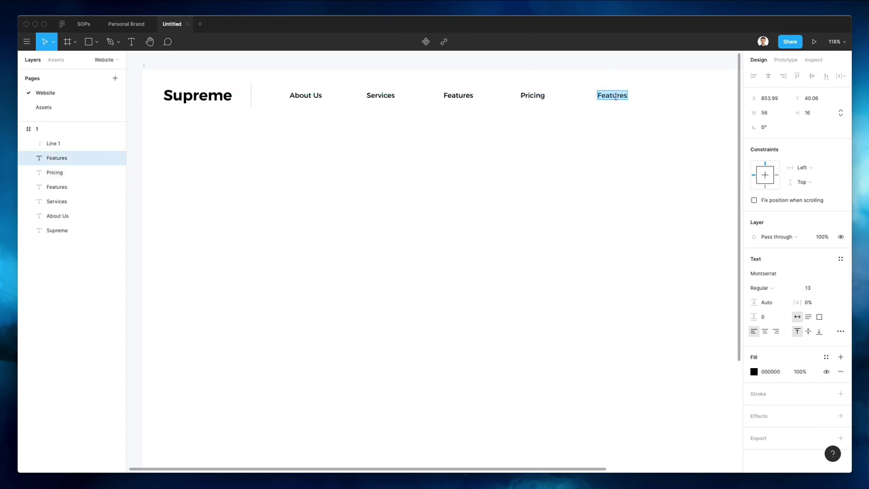
type("Contacts")
key("Escape")
key("Escape")
Distribute the five nav links with even horizontal spacing
scroll(251, 131, "right", 3)
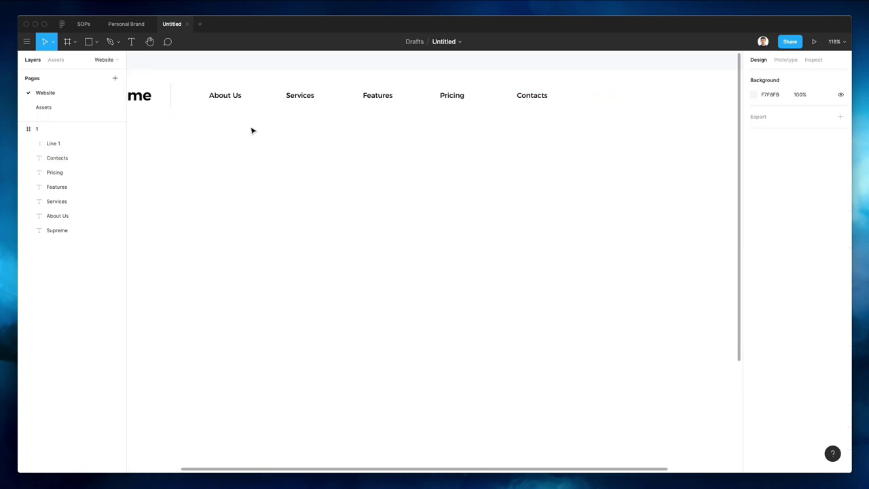
scroll(306, 129, "down", 3)
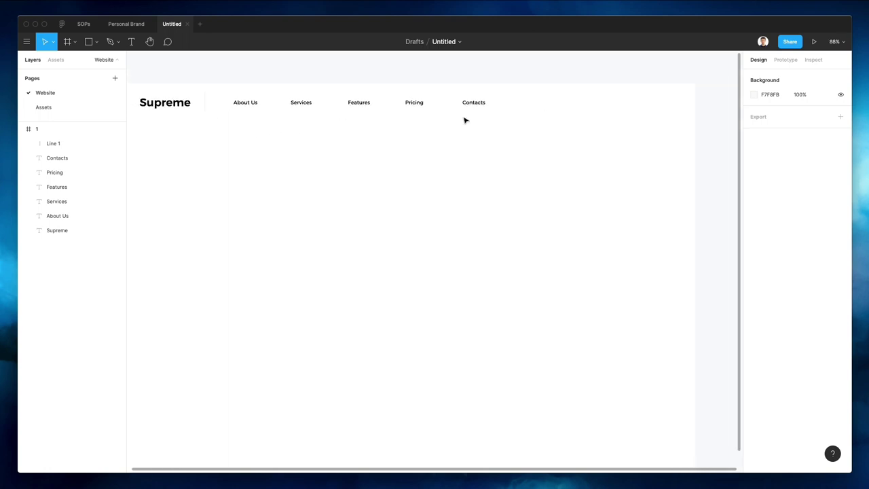
left_click_drag(471, 108, 237, 122)
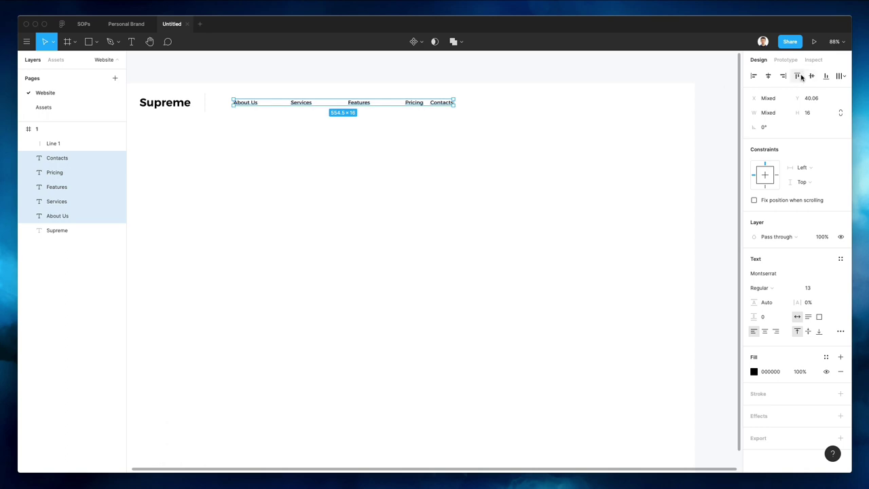
left_click(841, 75)
left_click(767, 117)
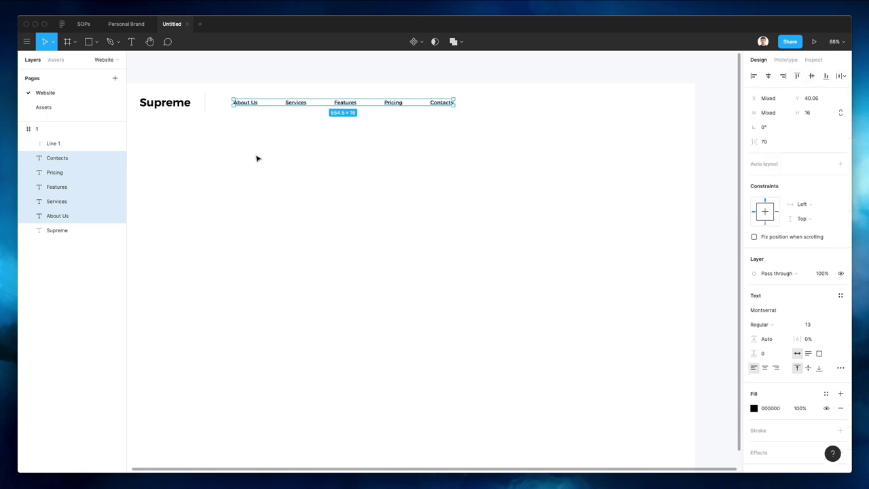
left_click(258, 157)
Move the divider next to About Us and nudge divider and links closer to the logo
scroll(259, 157, "down", 3)
scroll(254, 151, "up", 3)
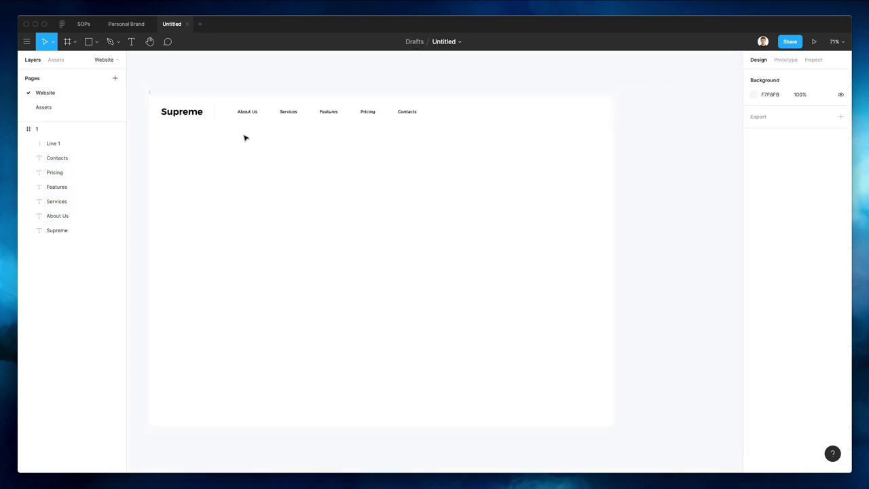
left_click(210, 107)
left_click_drag(211, 108, 576, 138)
left_click(246, 150)
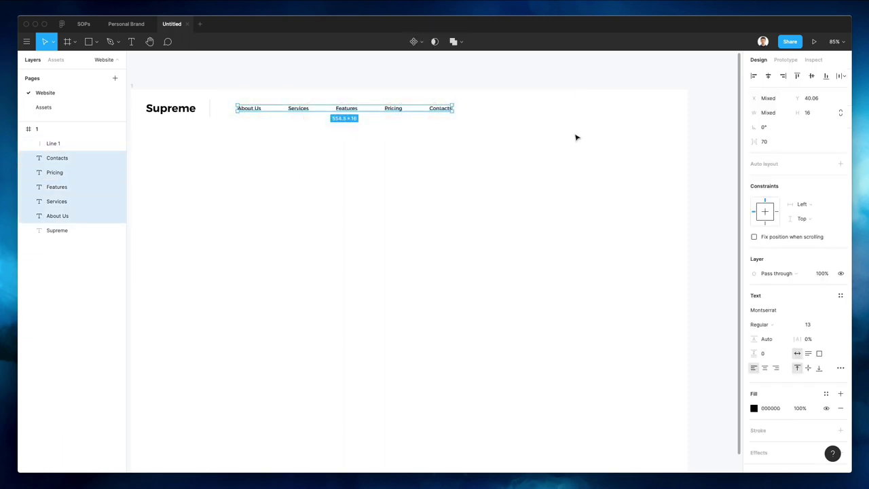
key("shift+Left")
key("shift+Left")
left_click_drag(505, 159, 204, 102)
key("Right")
key("Right")
key("Right")
key("Right")
key("Right")
key("Right")
key("Right")
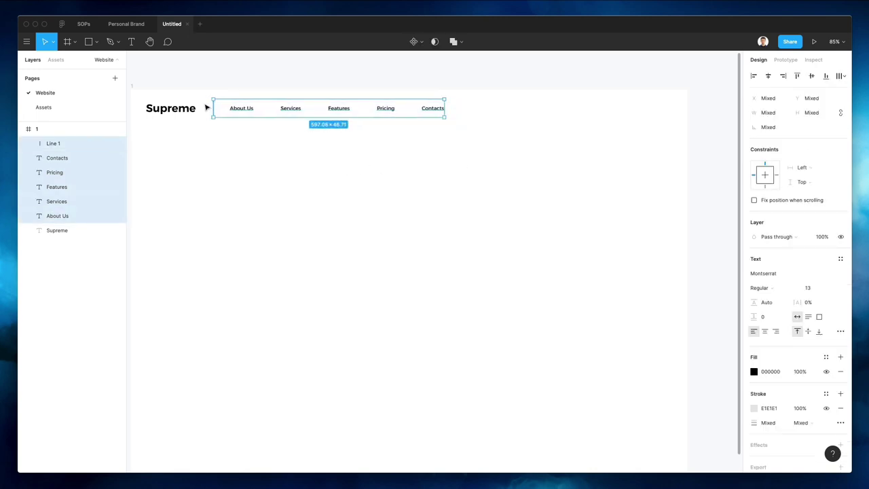
left_click(247, 169)
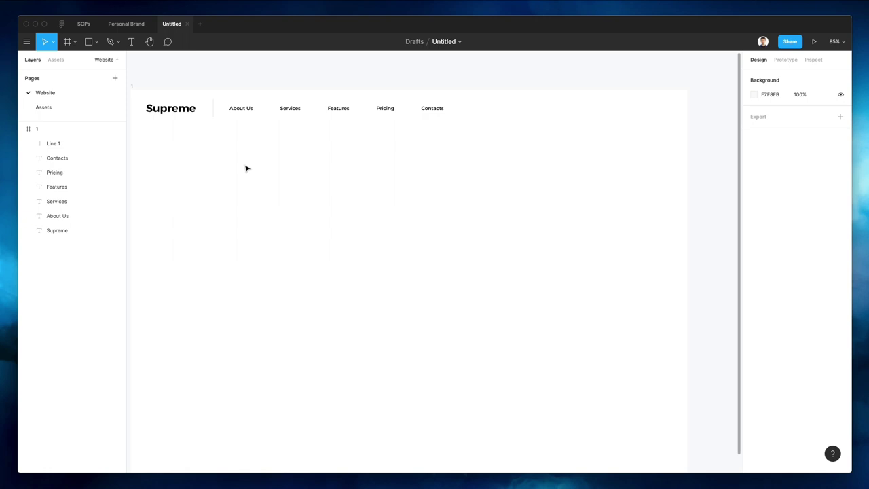
Copy the Contacts link to the header's far right and retype it as 'Get Started'
left_click_drag(432, 109, 650, 111)
double_click(649, 109)
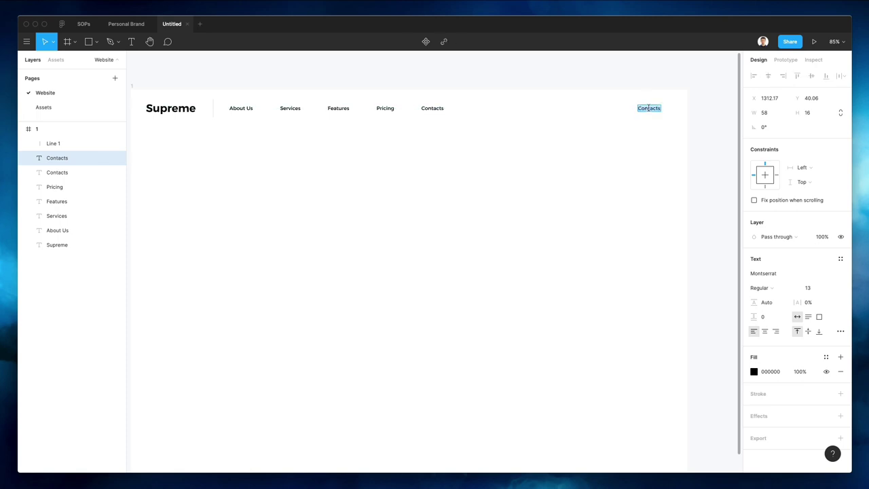
type("Get Started")
key("Escape")
scroll(689, 101, "up", 5)
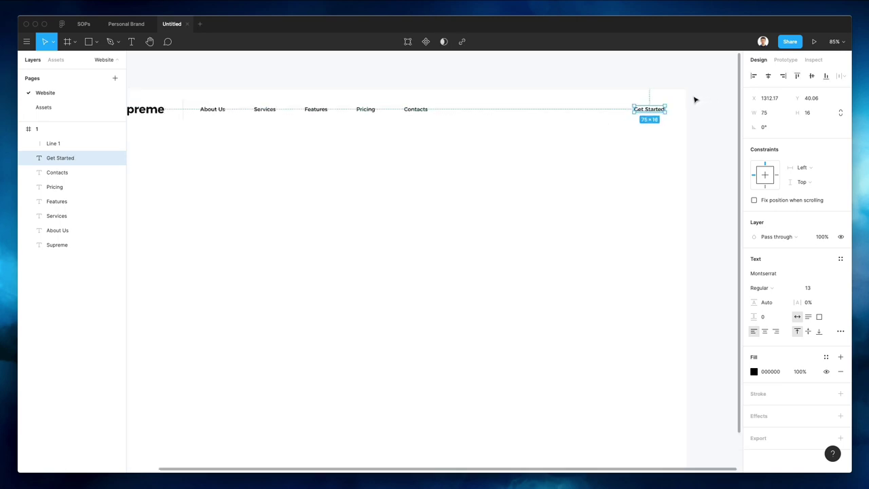
key("Escape")
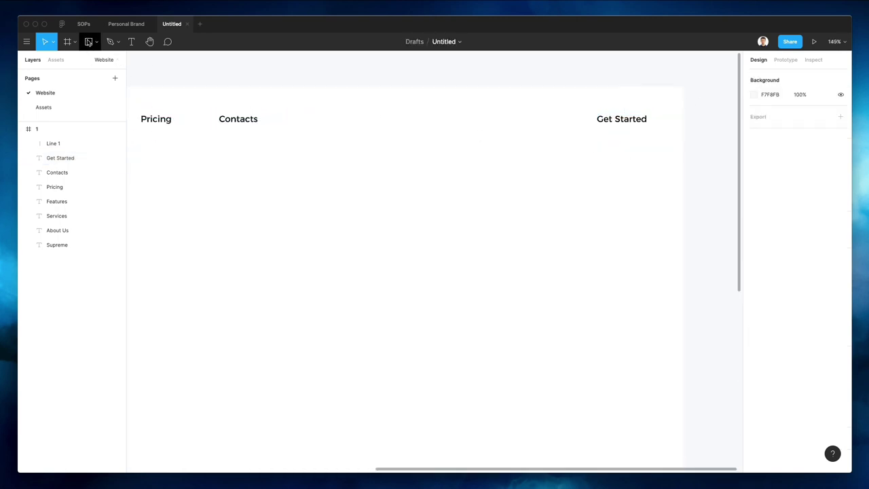
Draw a rectangle behind Get Started with corner radius 59, a black outline and no fill
left_click(88, 42)
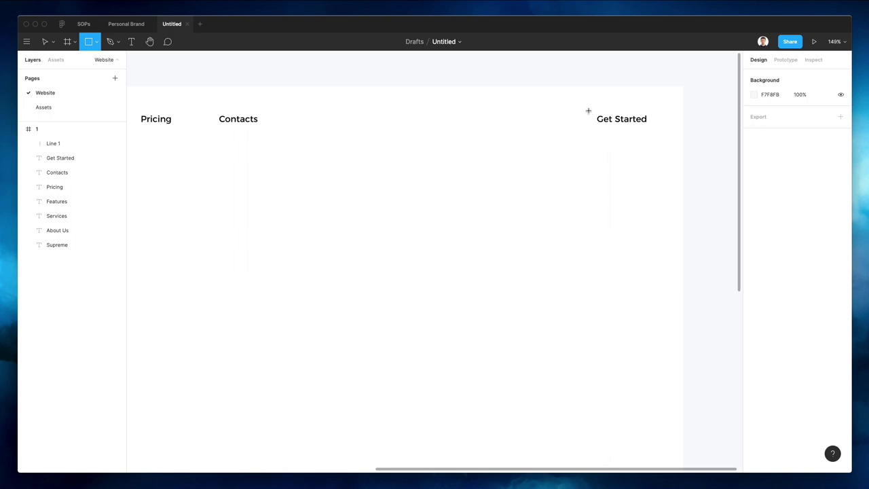
left_click_drag(585, 107, 663, 139)
key("super+bracketleft")
key("super+bracketleft")
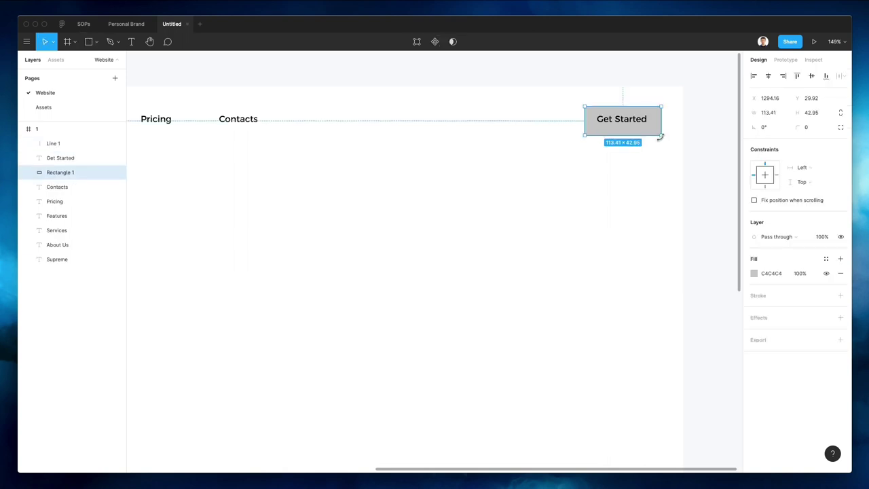
key("alt")
left_click_drag(798, 127, 478, 121)
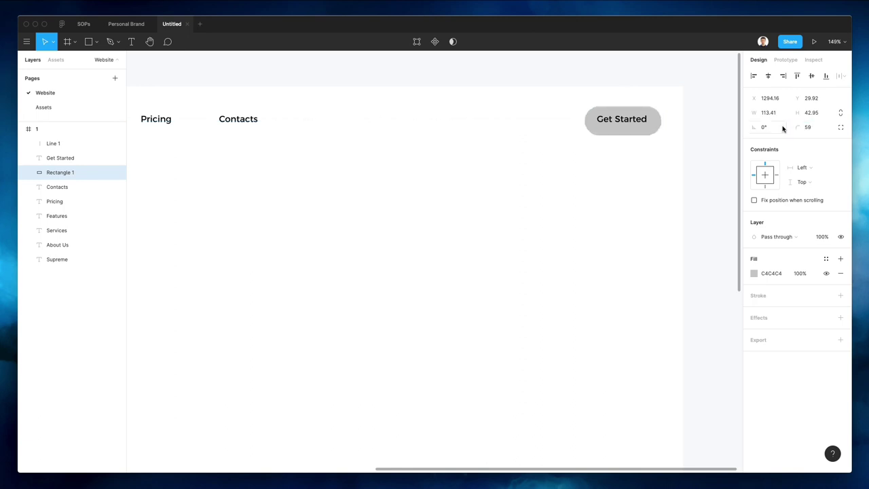
left_click(622, 136)
left_click_drag(621, 132, 619, 135)
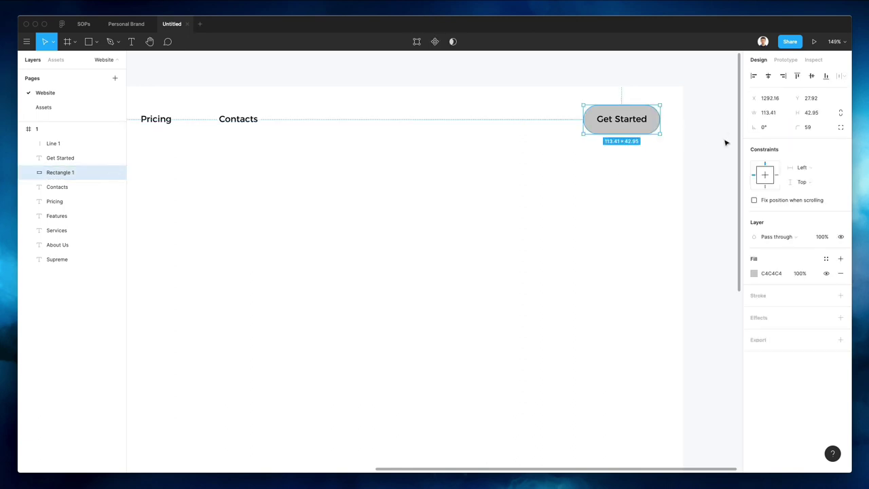
left_click(780, 298)
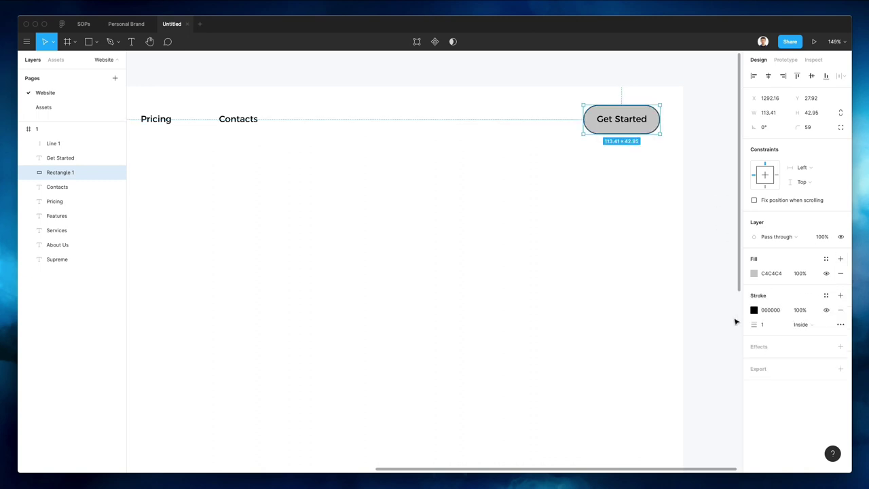
left_click(841, 273)
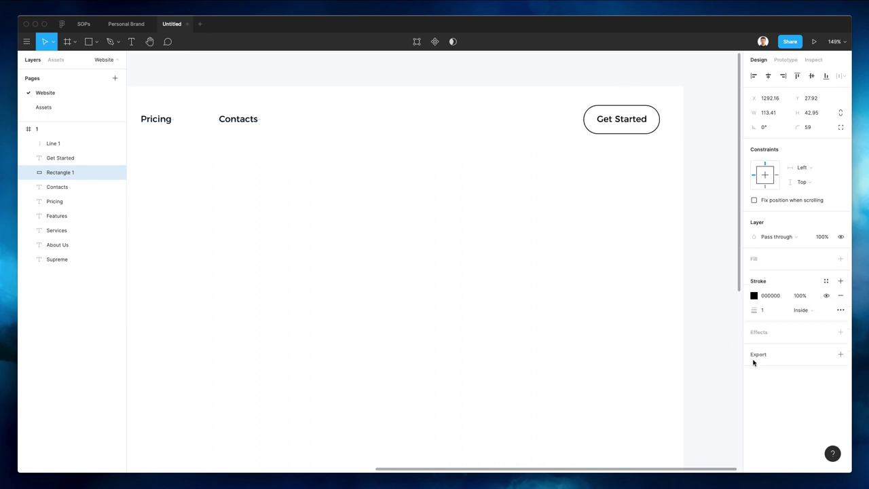
Sample the divider's light grey E1E1E1 for the pill outline and set its weight to 2
left_click(754, 296)
scroll(559, 272, "left", 3)
scroll(559, 273, "right", 2)
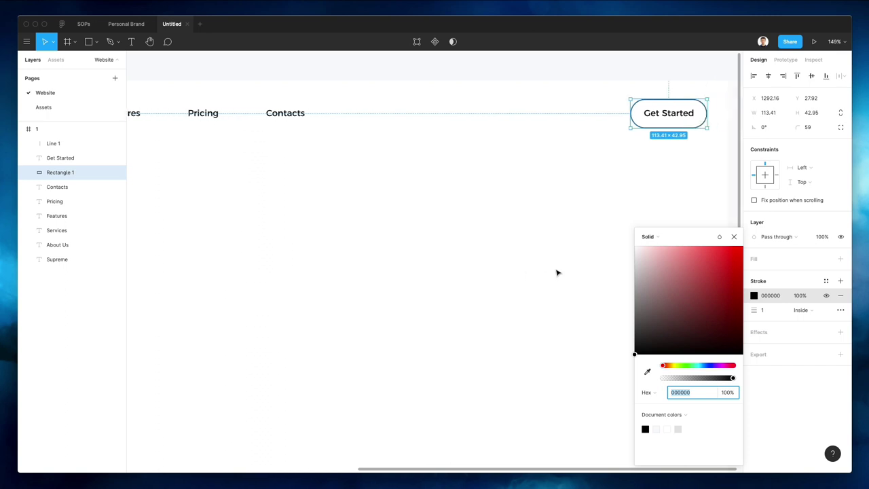
scroll(566, 287, "left", 10)
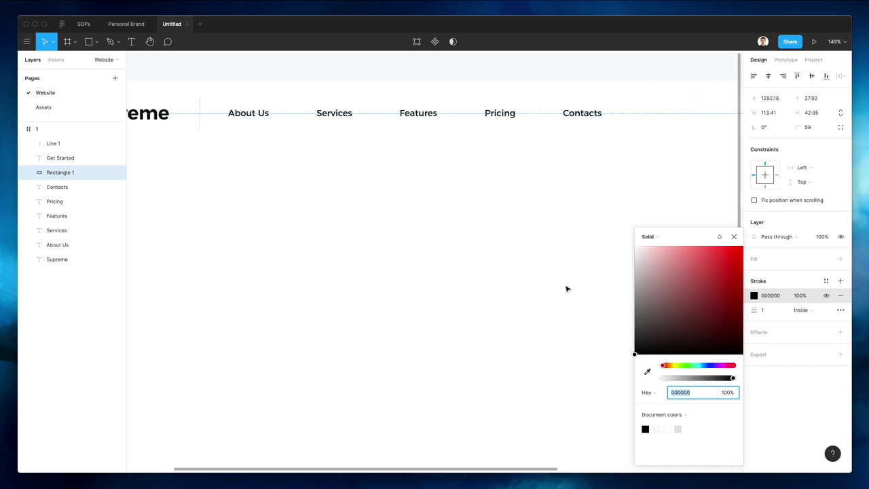
key("i")
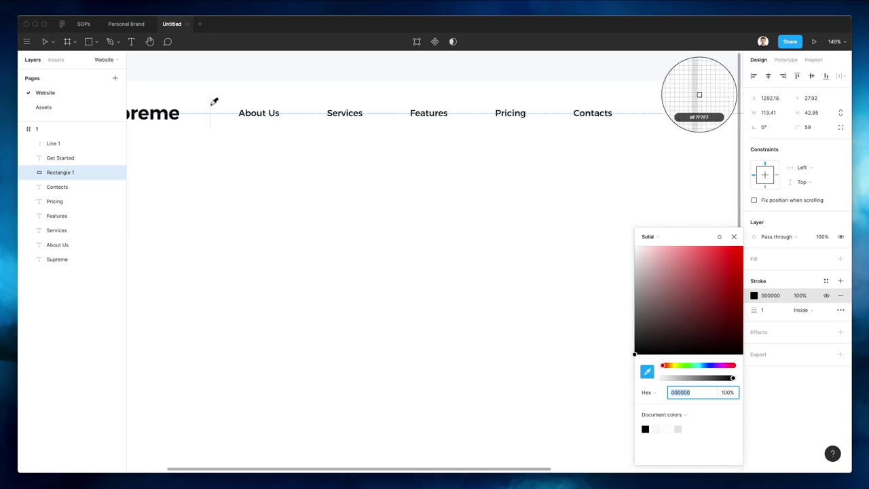
left_click(210, 105)
scroll(337, 188, "right", 10)
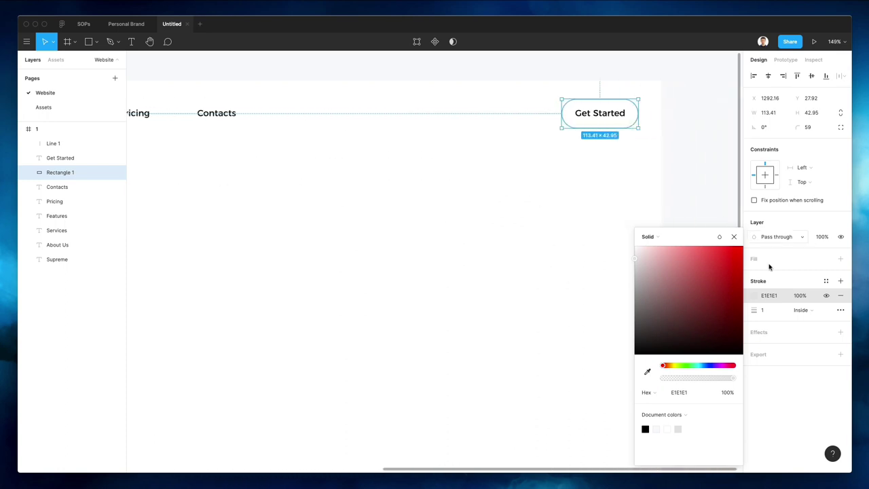
type("2")
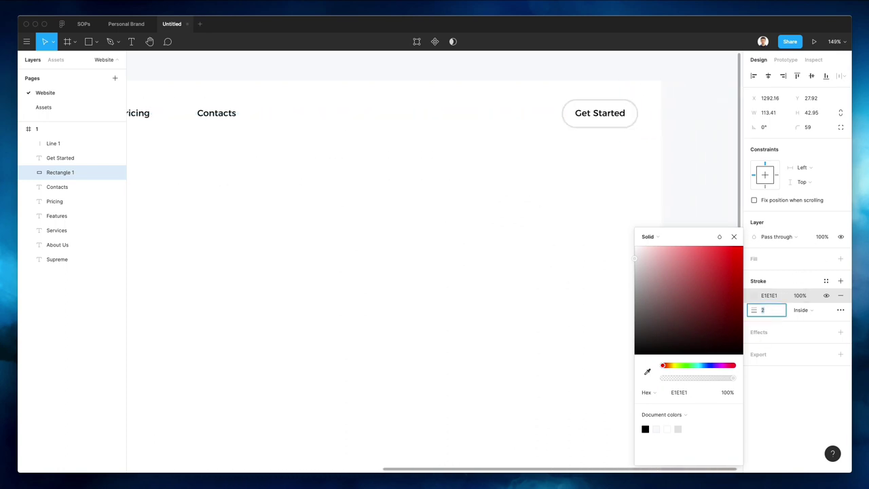
key("Return")
left_click(410, 180)
key("shift+1")
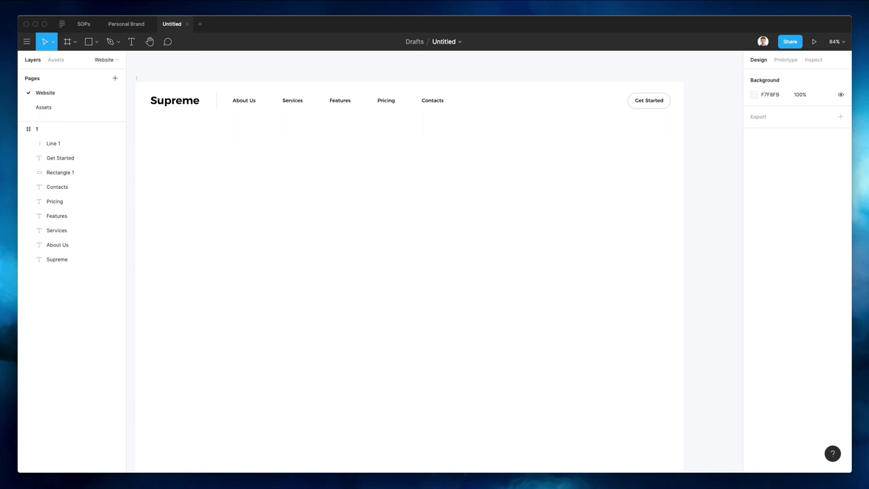
Search Nucleo for 'facebook' and drag the Facebook icon into the header beside Get Started
left_click_drag(351, 208, 319, 140)
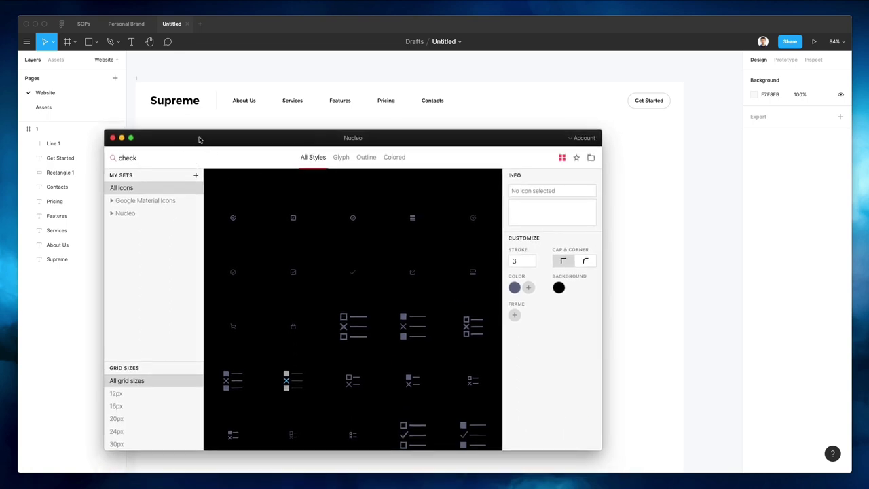
left_click(155, 158)
left_click_drag(214, 136, 248, 142)
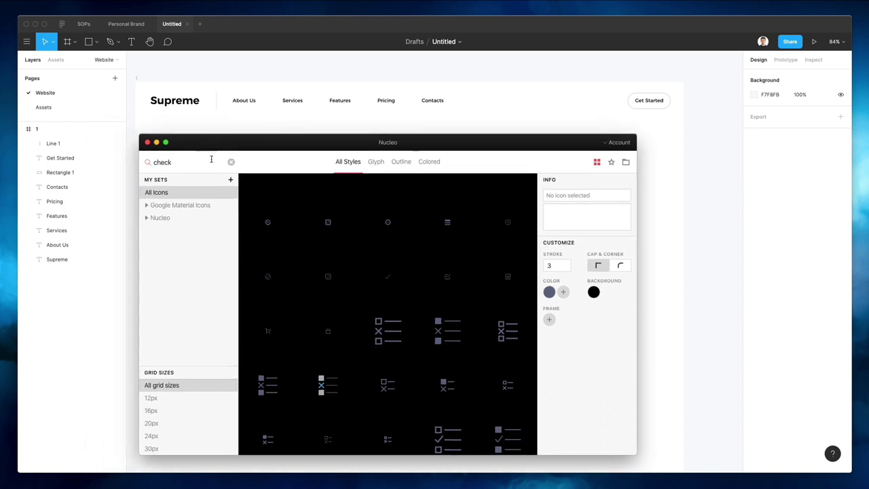
left_click(219, 162)
type("face")
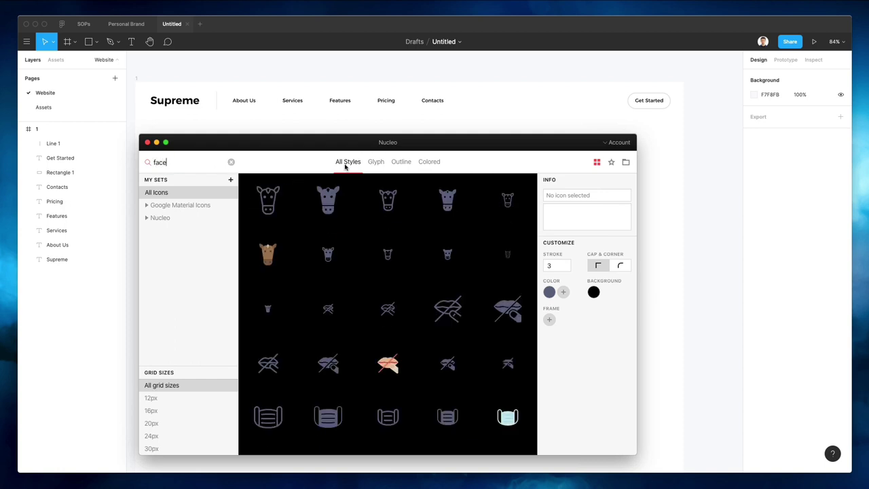
left_click(188, 157)
type("b")
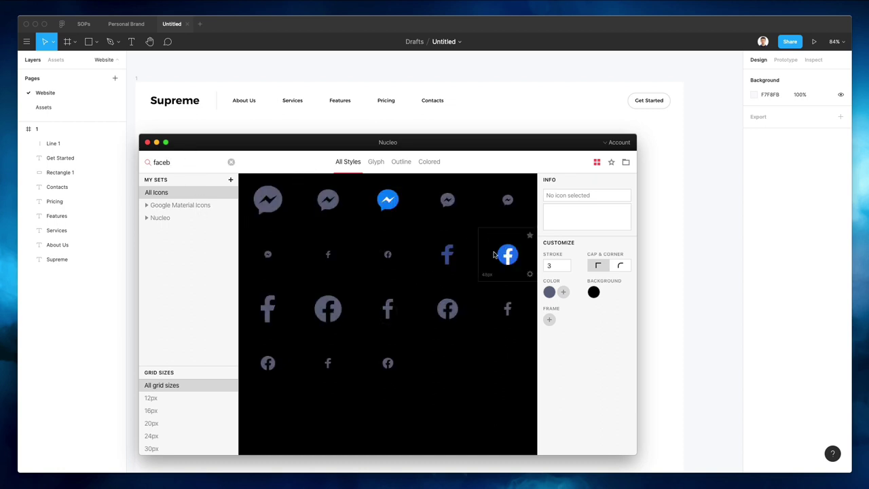
scroll(537, 116, "right", 1)
scroll(537, 117, "right", 1)
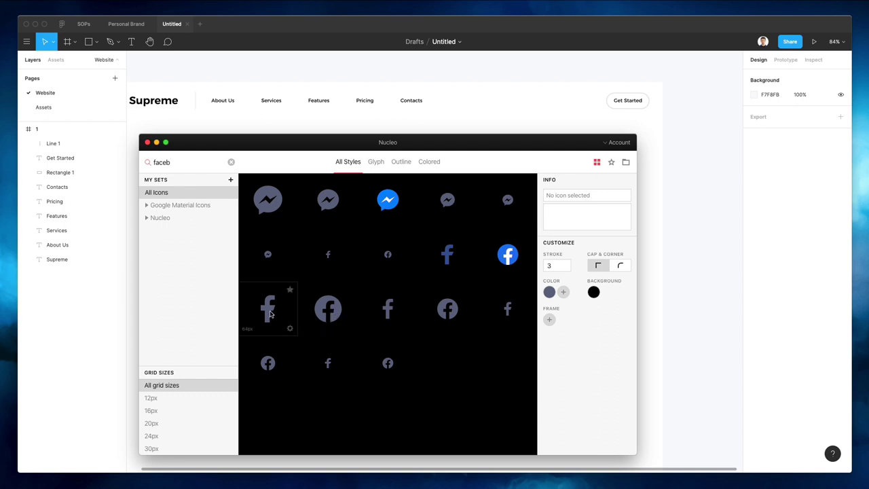
left_click_drag(268, 360, 546, 101)
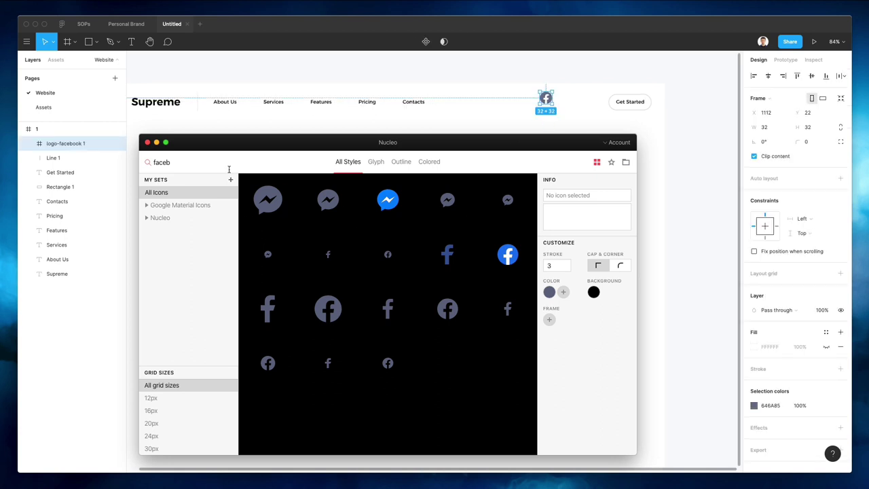
Search Nucleo for 'instag' and drag the Instagram icon into the header
left_click(188, 170)
type("instag")
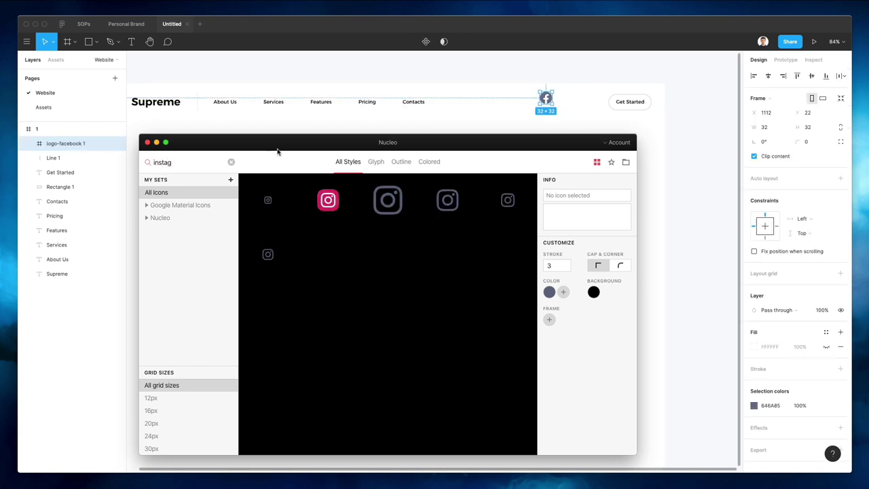
left_click_drag(378, 203, 566, 130)
Replace the Nucleo search with 'twitt' to list the Twitter icons
left_click(152, 162)
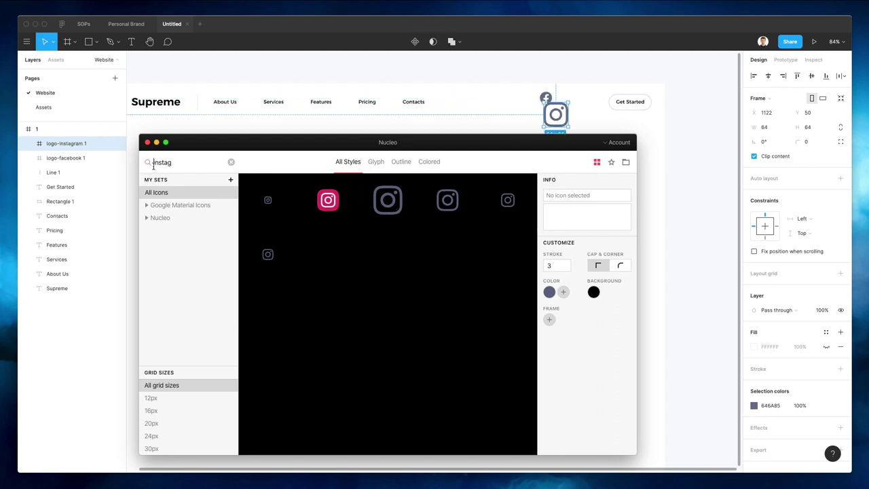
key("super+a")
type("twitt")
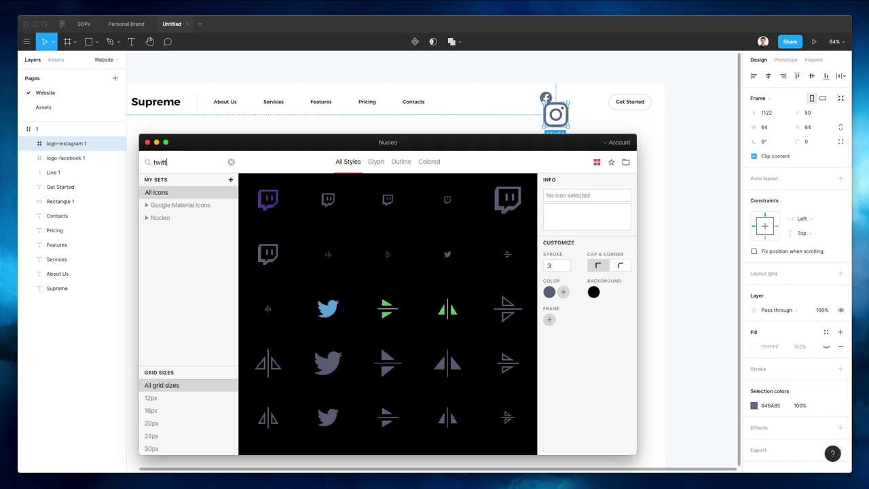
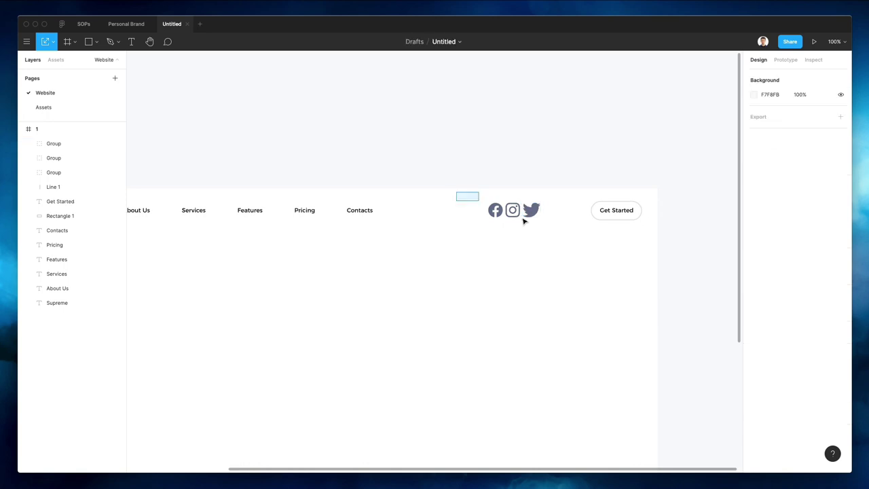
Scale the three header social icons down proportionally
key("shift+2")
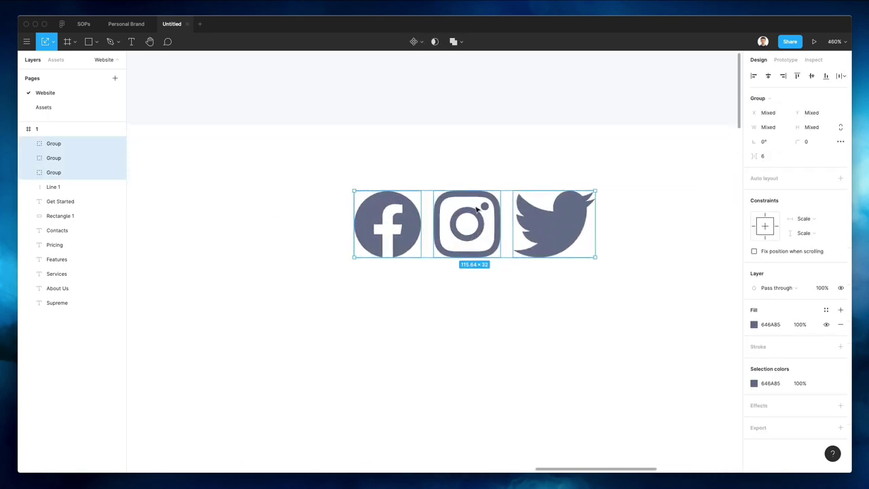
scroll(479, 207, "down", 3)
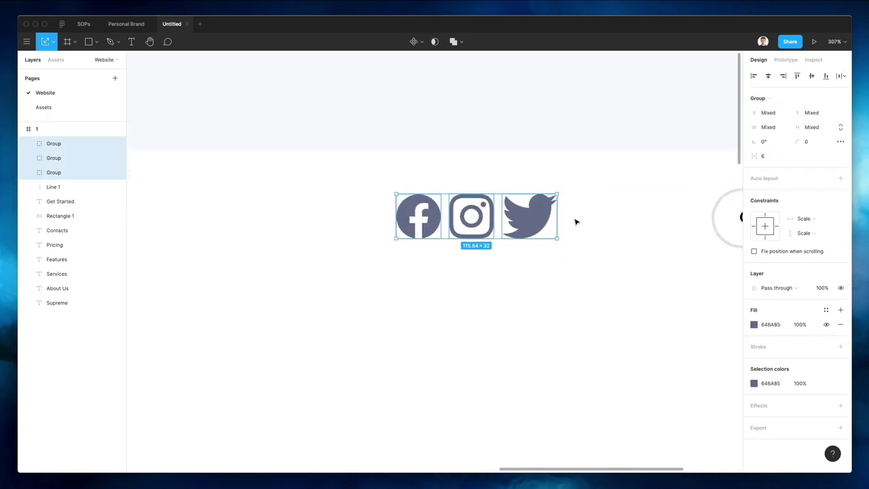
left_click_drag(556, 214, 534, 214)
Lighten the social icons' fill from dark slate to the blue-grey ACB0C5
scroll(561, 235, "down", 5)
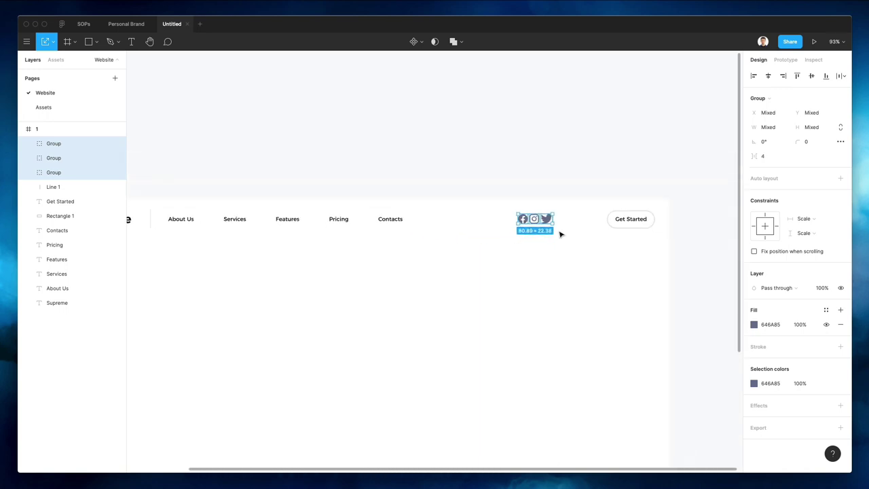
scroll(561, 234, "down", 2)
scroll(561, 235, "left", 1)
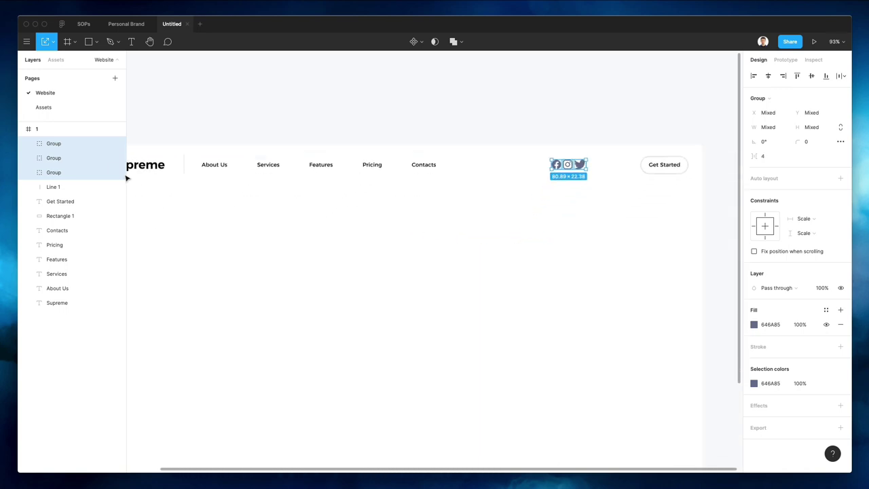
left_click(754, 324)
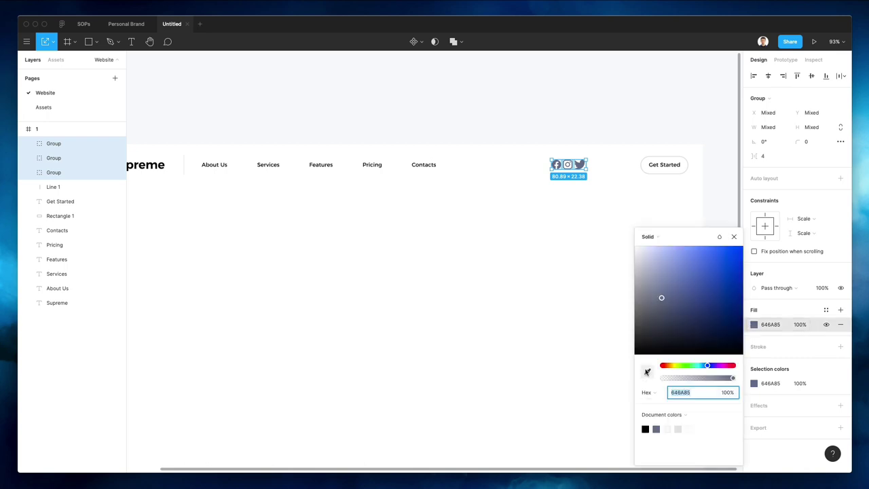
scroll(601, 174, "up", 3)
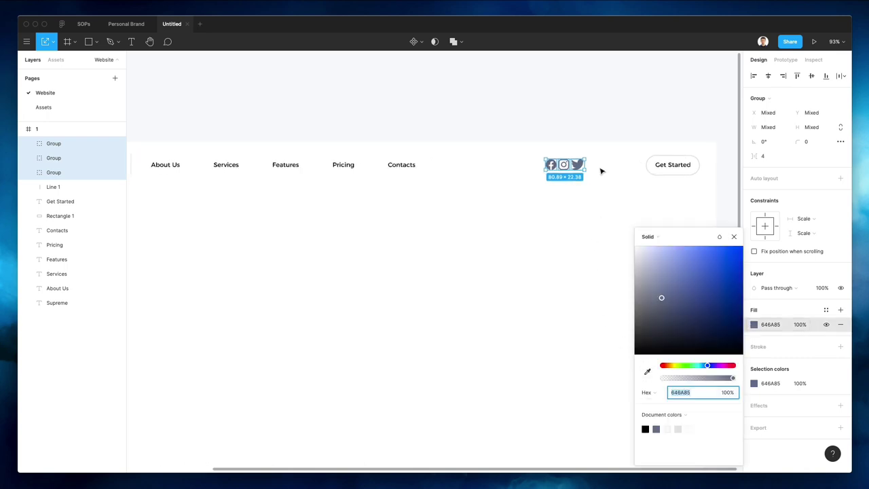
left_click_drag(644, 272, 648, 271)
left_click(568, 258)
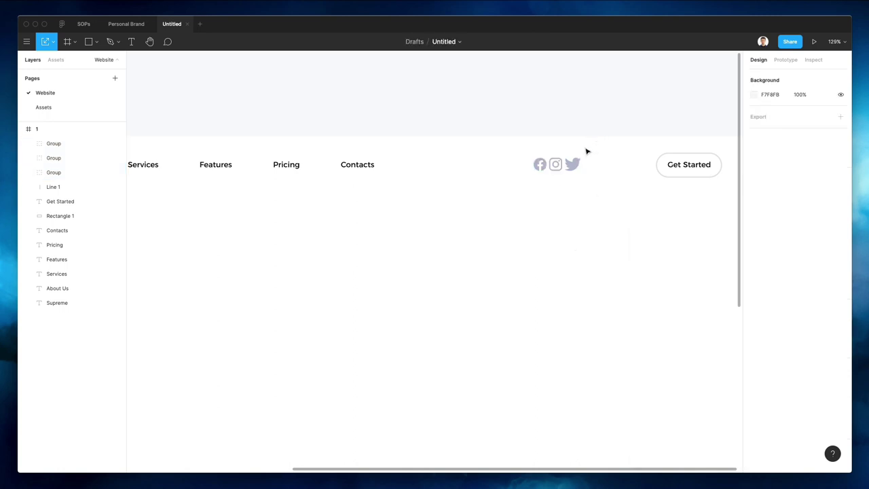
Slightly shrink and reposition the Twitter icon, and nudge the Facebook icon 20 units left
scroll(588, 149, "up", 5)
left_click(569, 188)
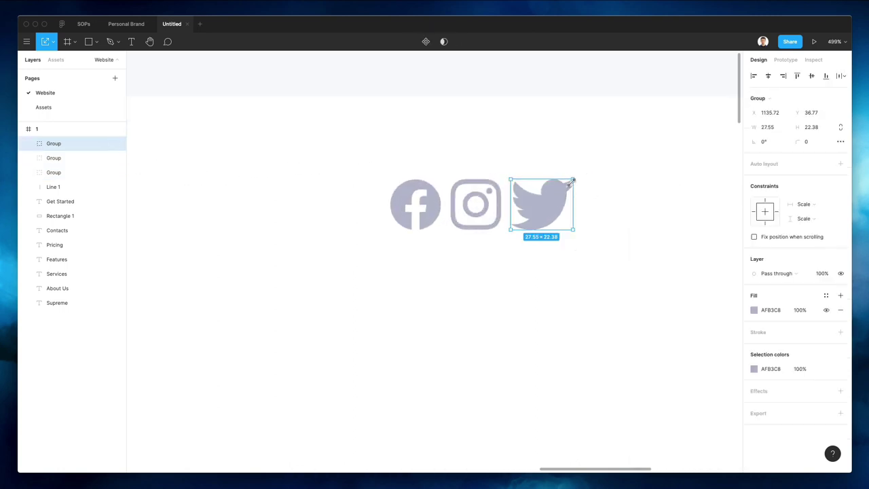
left_click_drag(570, 182, 568, 184)
key("Up")
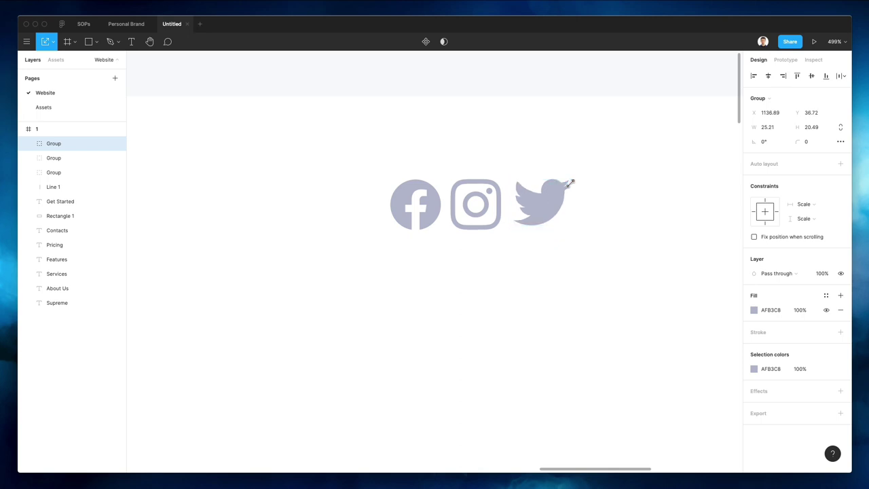
scroll(571, 185, "down", 10)
left_click(542, 264)
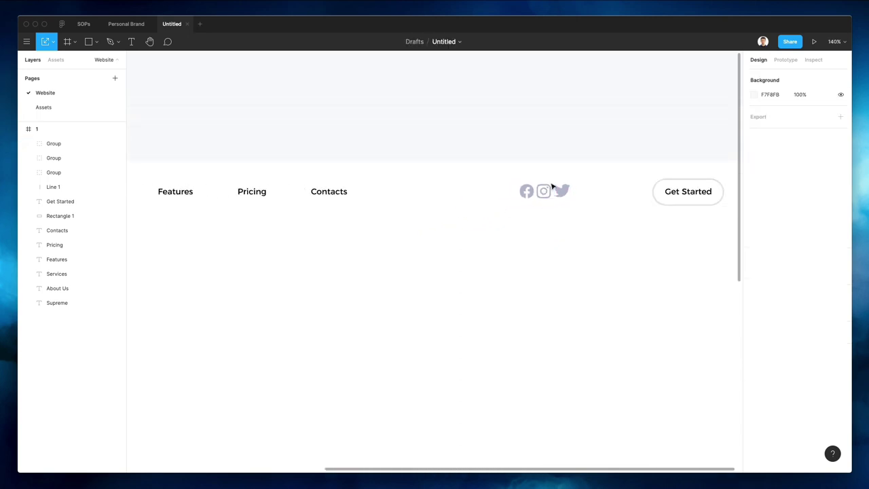
left_click(561, 189)
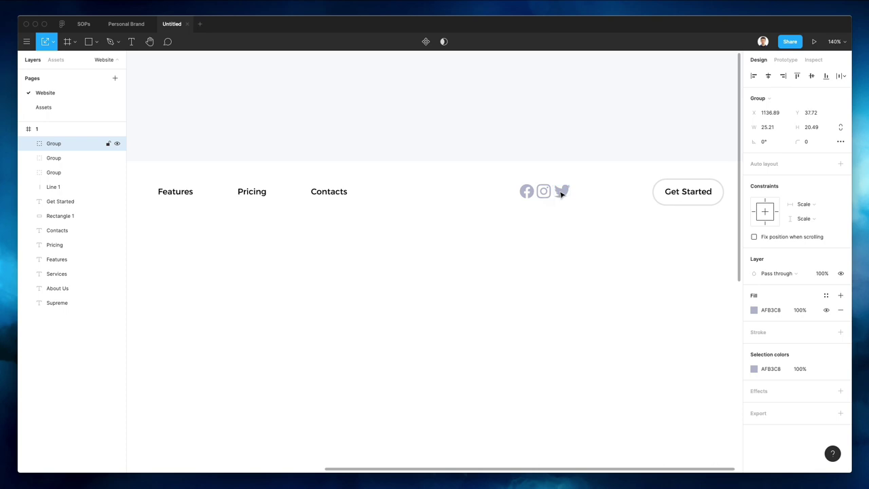
left_click_drag(552, 191, 521, 194)
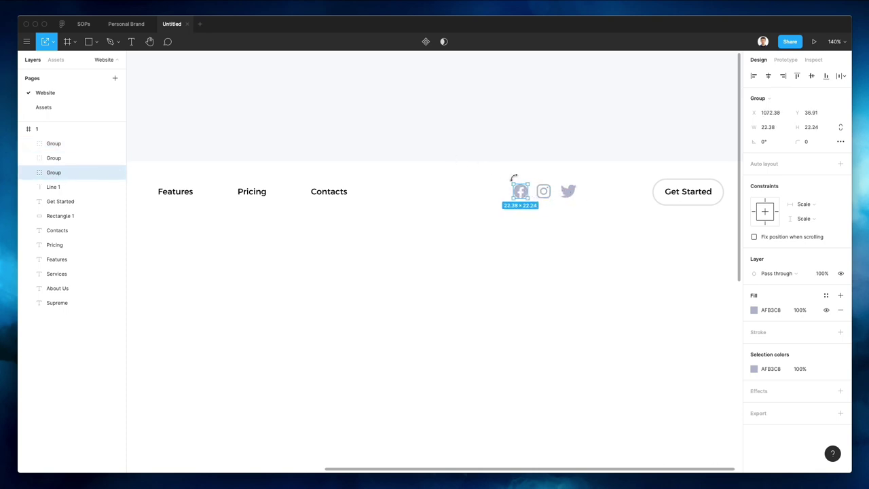
key("shift+Left")
key("shift+Left")
Space the three social icons evenly 25 apart and group them as Group 1
left_click_drag(471, 161, 588, 223)
left_click(841, 76)
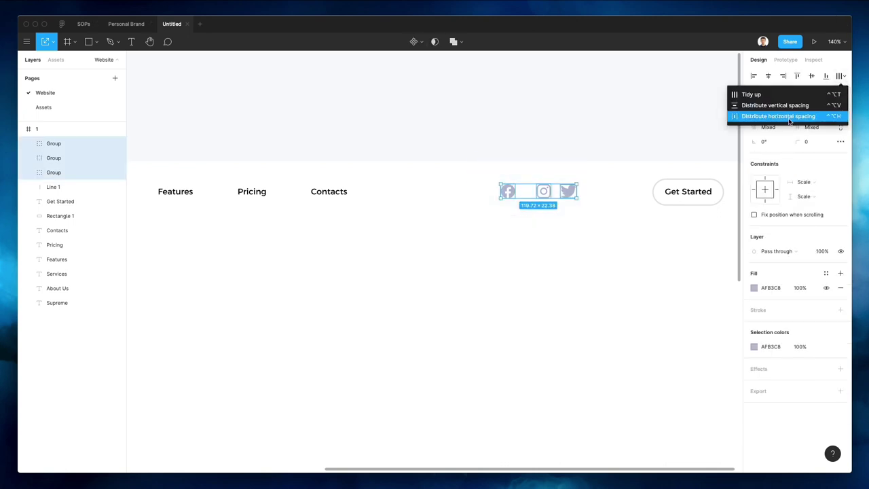
left_click(796, 116)
scroll(565, 157, "down", 5)
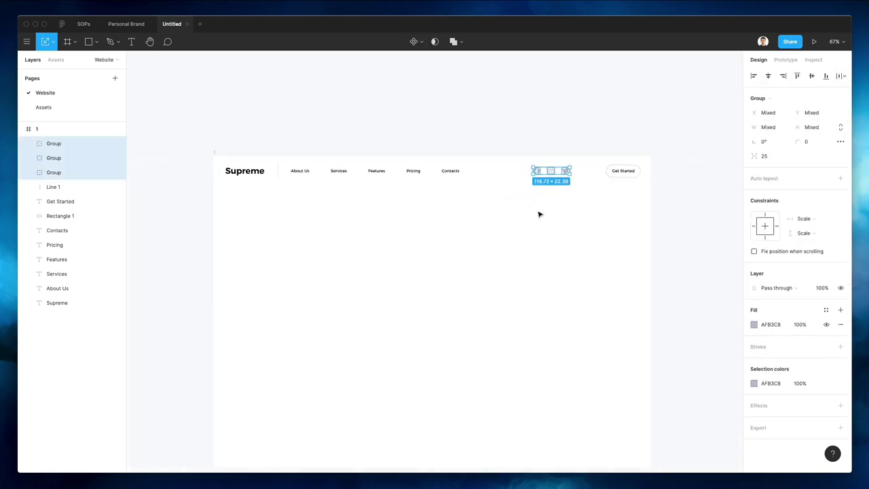
key("super+g")
Move the icon group right beside the Get Started button
scroll(557, 171, "up", 5)
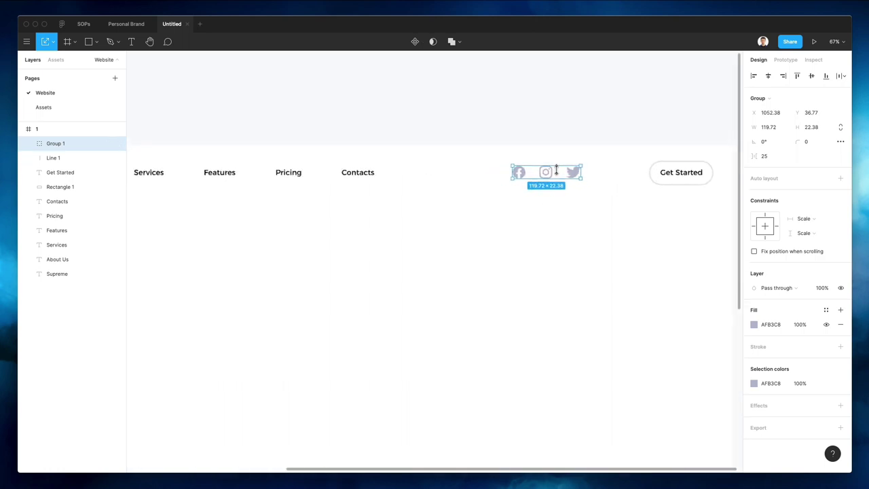
scroll(557, 170, "up", 5)
scroll(559, 171, "right", 4)
left_click_drag(514, 179, 584, 182)
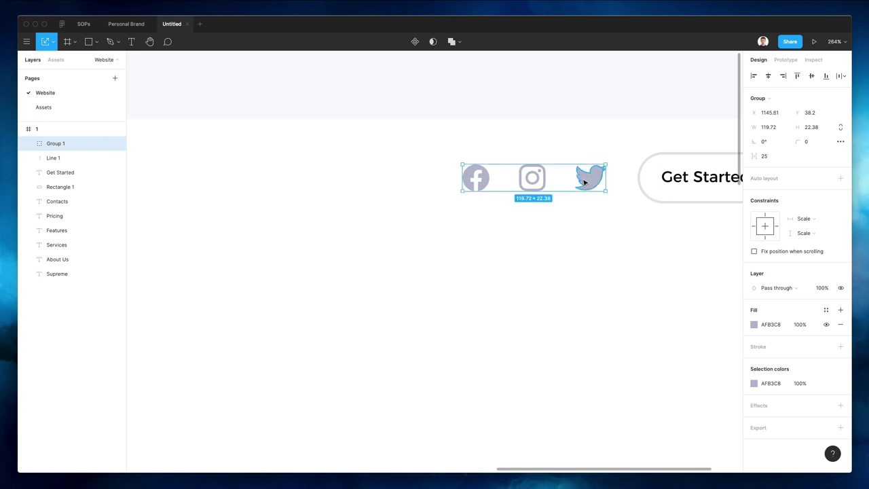
scroll(584, 182, "down", 5)
left_click(527, 213)
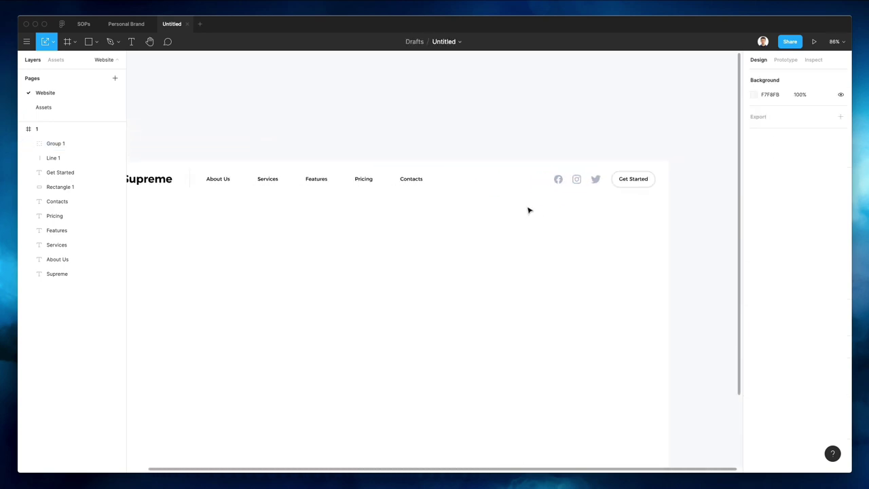
Colour the five nav links with the Facebook icon's grey, darkened to 80859D
scroll(529, 211, "left", 2)
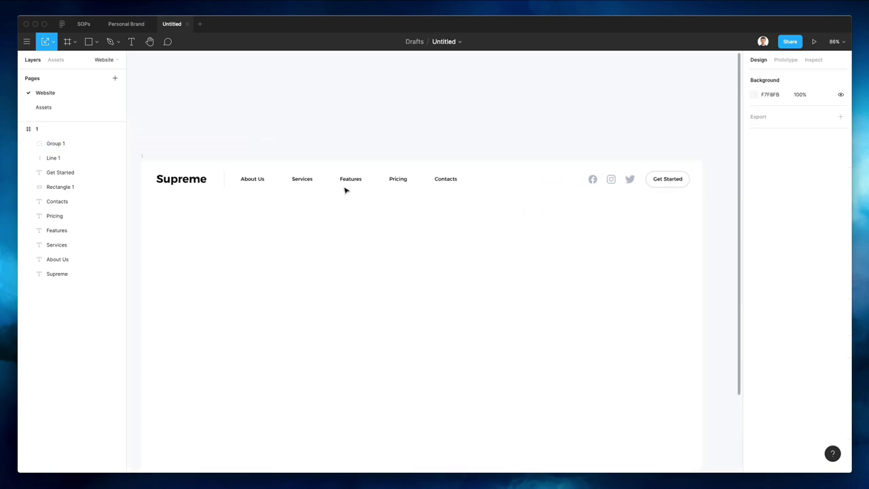
left_click_drag(239, 167, 520, 210)
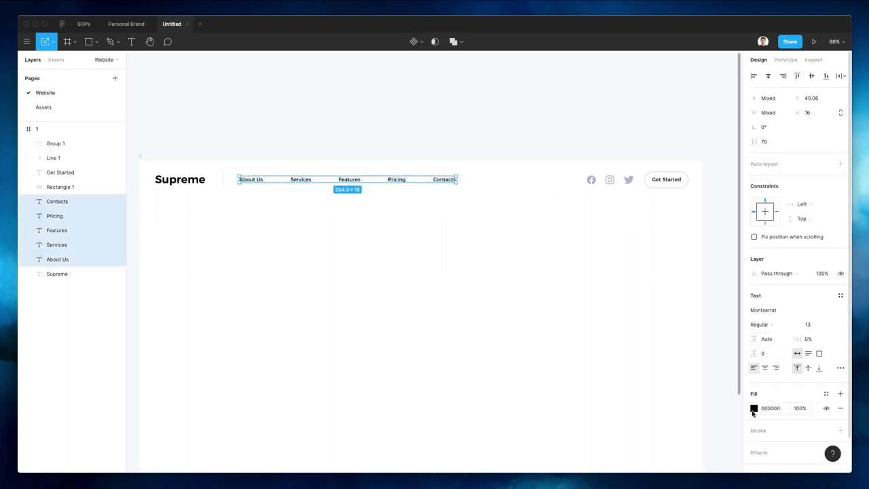
scroll(609, 200, "up", 5)
key("i")
left_click(577, 161)
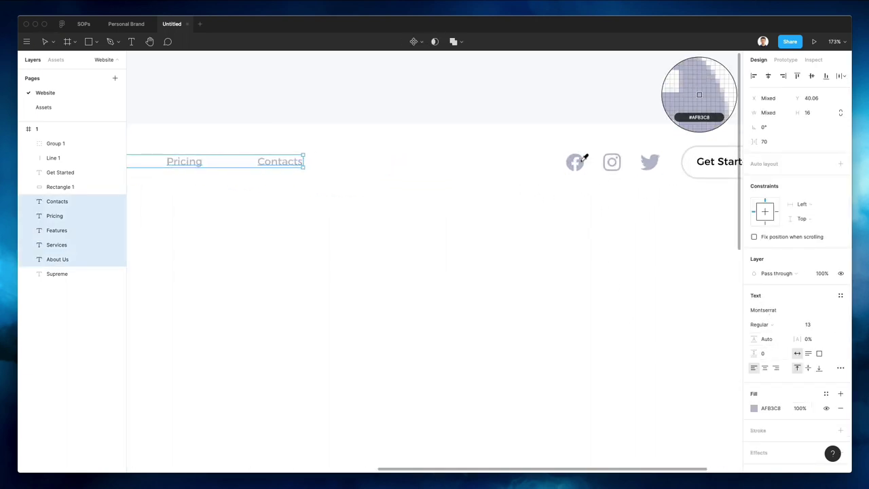
scroll(529, 309, "down", 2)
scroll(528, 309, "down", 4)
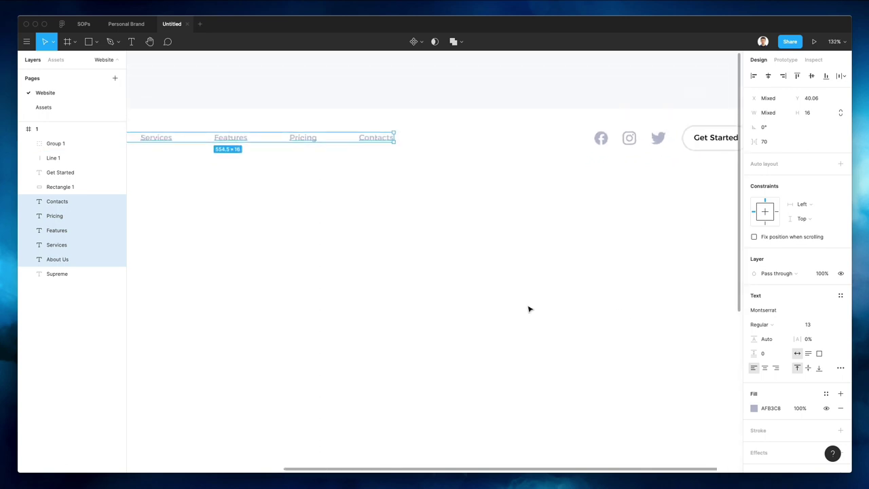
left_click(754, 409)
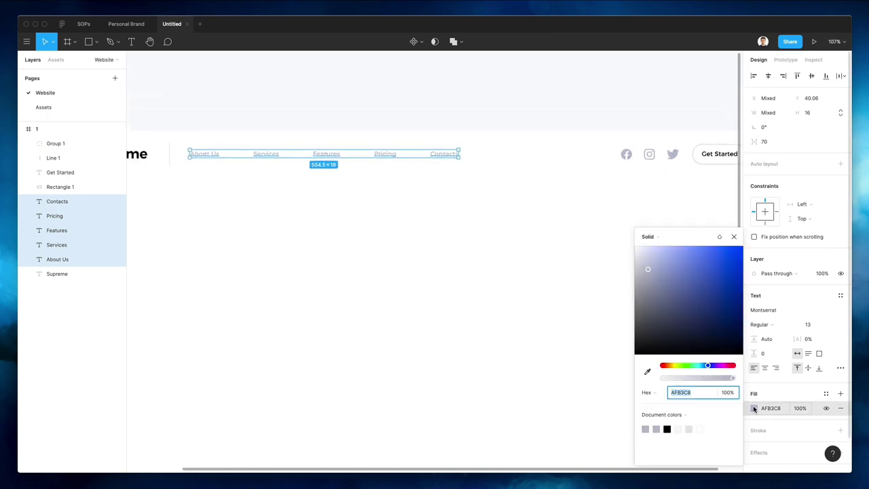
left_click_drag(650, 292, 650, 299)
left_click(335, 231)
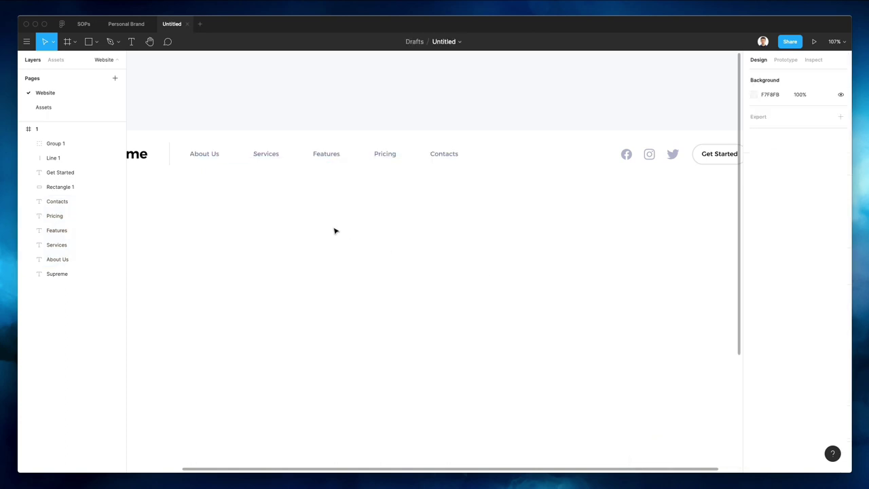
Give the Get Started outline and divider line strokes the icons' grey
scroll(323, 238, "down", 5)
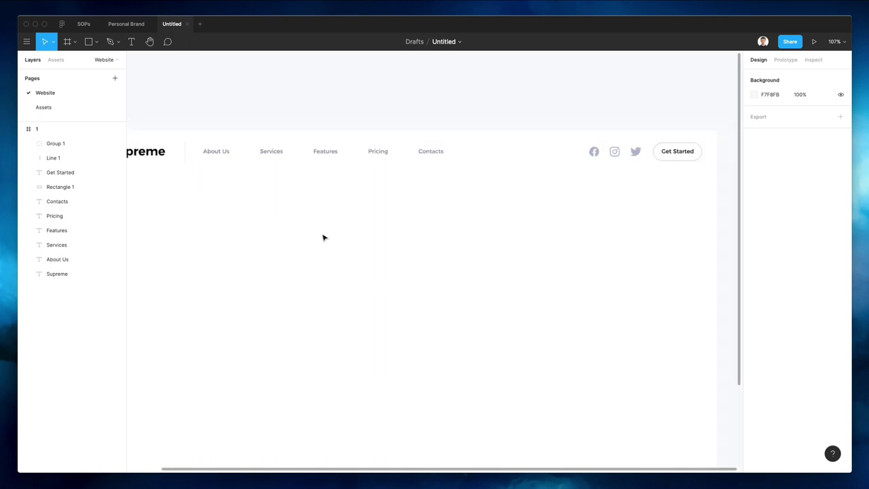
left_click(654, 155)
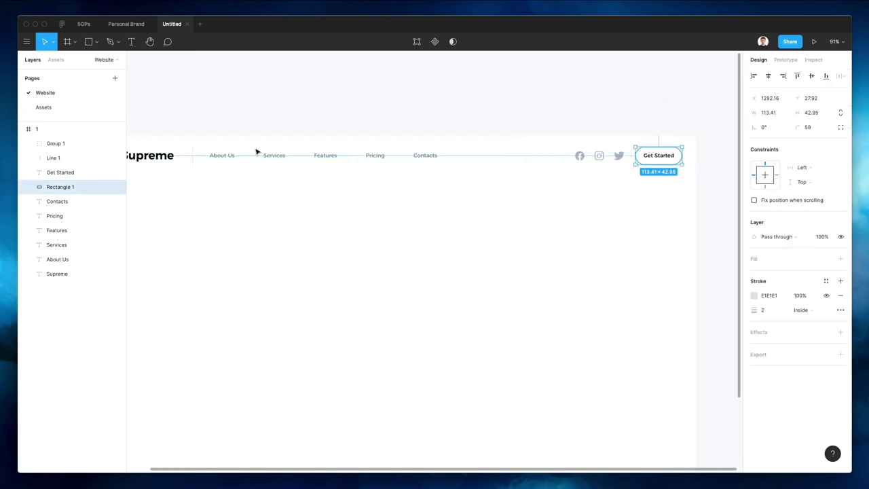
left_click(194, 156, "shift")
scroll(536, 155, "up", 5)
key("i")
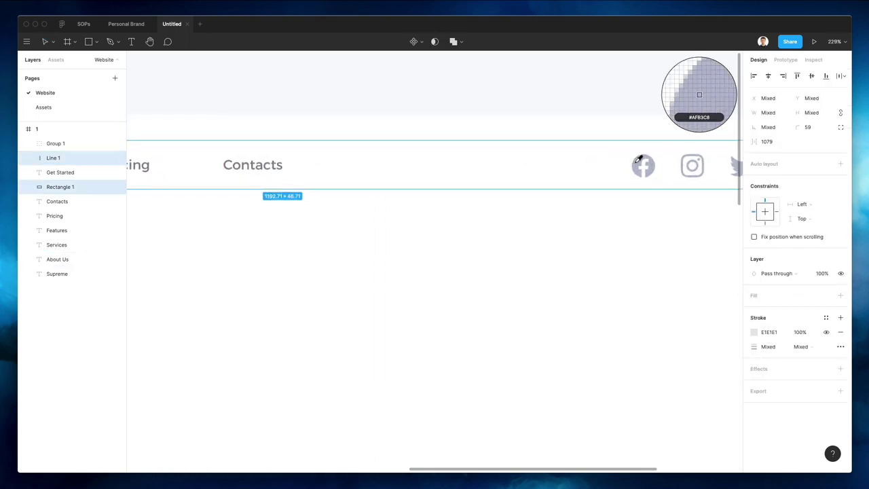
left_click(638, 160)
scroll(504, 171, "down", 5)
left_click(528, 214)
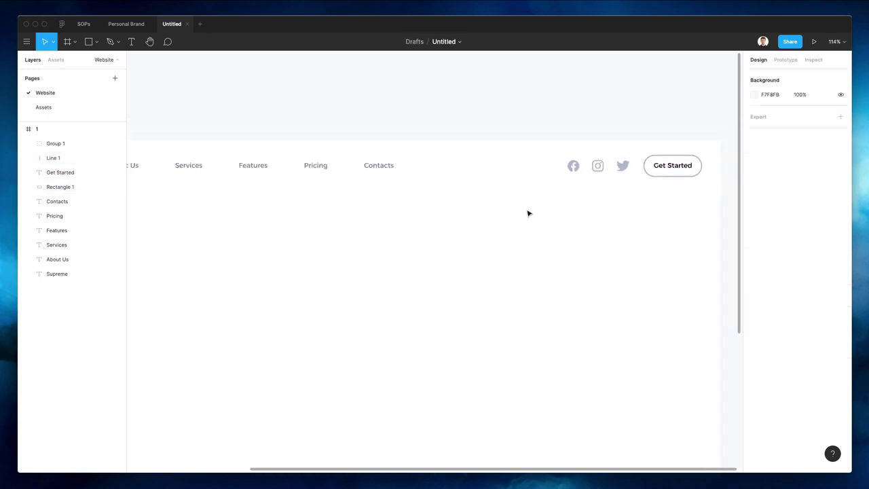
Set the divider line's stroke weight to 1.5
scroll(546, 207, "down", 2)
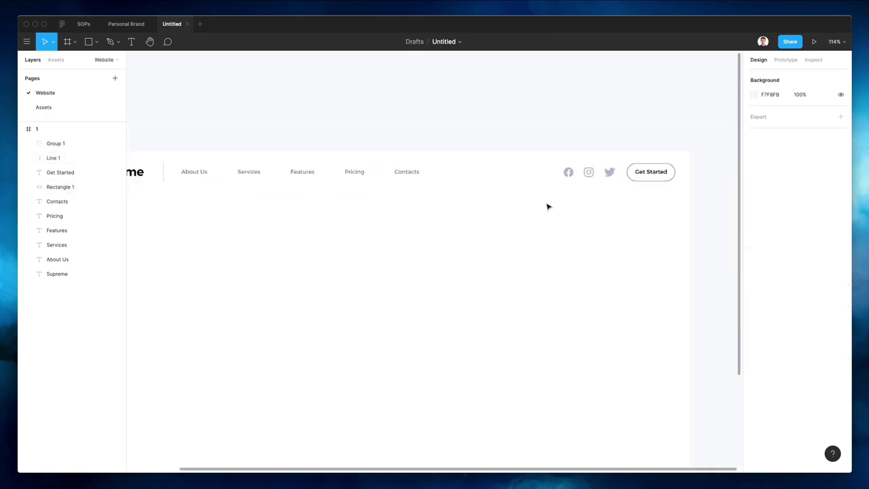
left_click(162, 166)
left_click(775, 310)
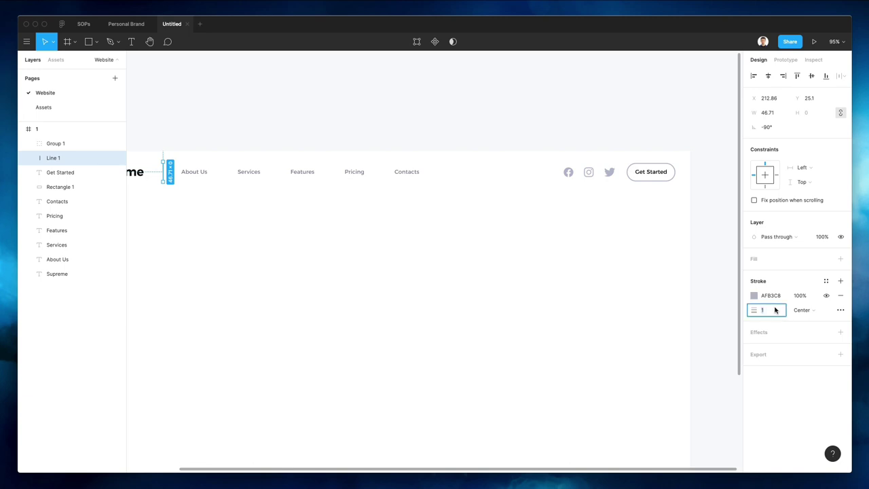
type(".5")
key("Return")
left_click(765, 310)
type("1.5")
key("Return")
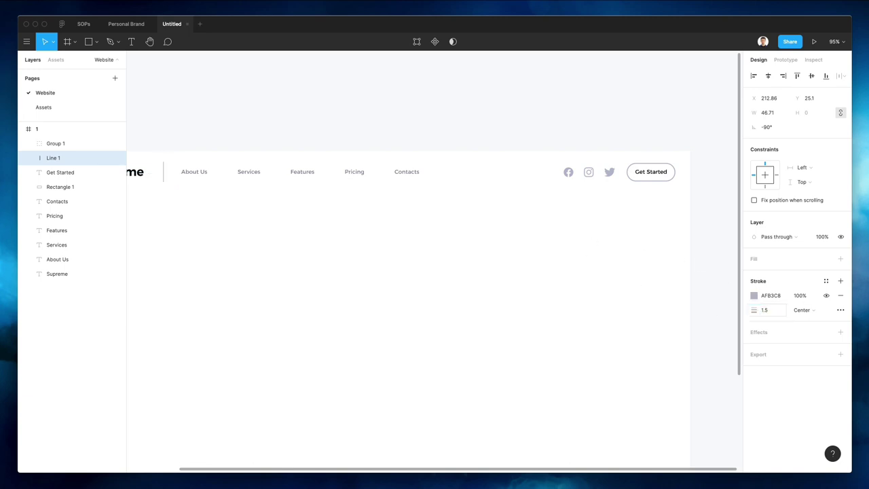
Lighten both the divider and Get Started outline strokes to DDE0ED
left_click(650, 168, "shift")
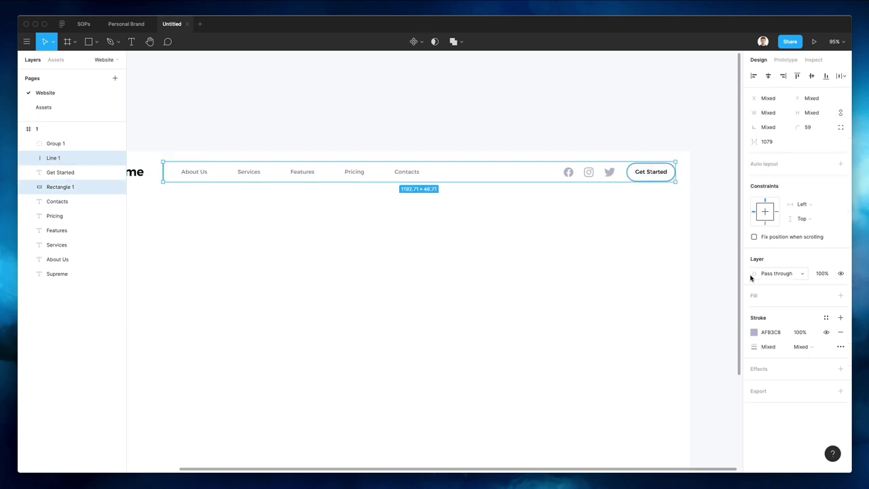
left_click(753, 332)
left_click_drag(647, 267, 642, 258)
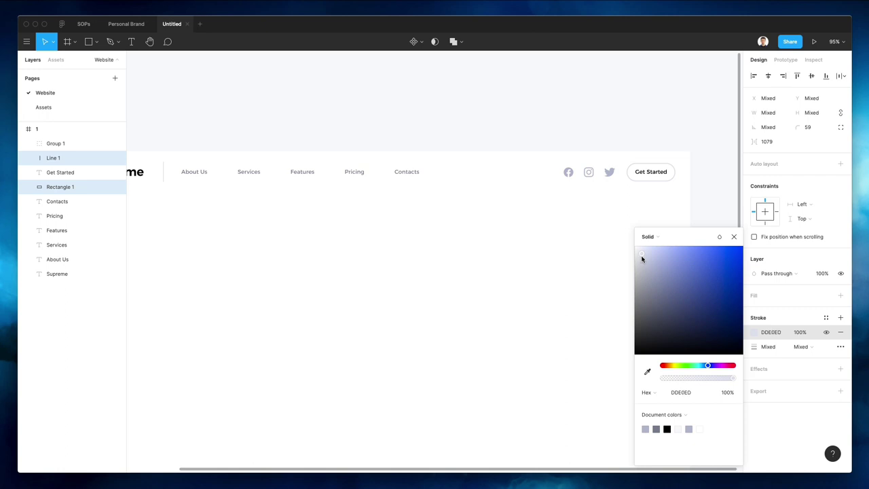
left_click(478, 225)
scroll(479, 224, "left", 5)
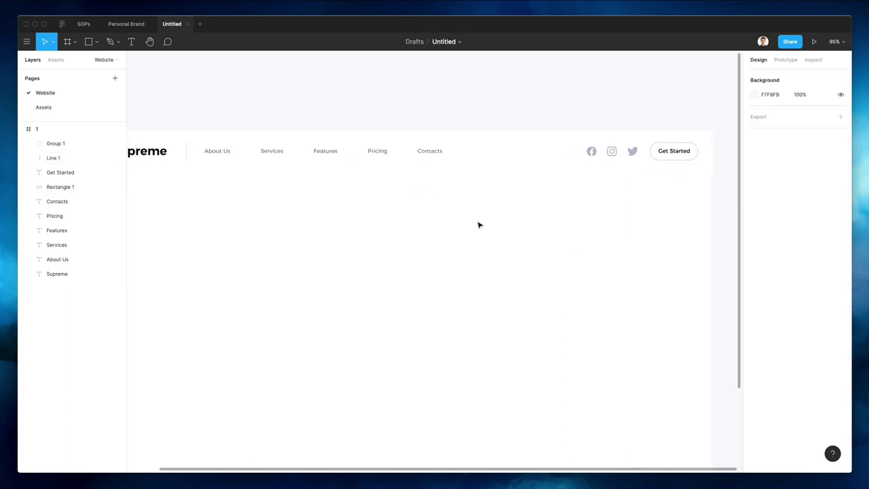
Add a 12-column layout grid to frame 1
scroll(481, 223, "down", 5)
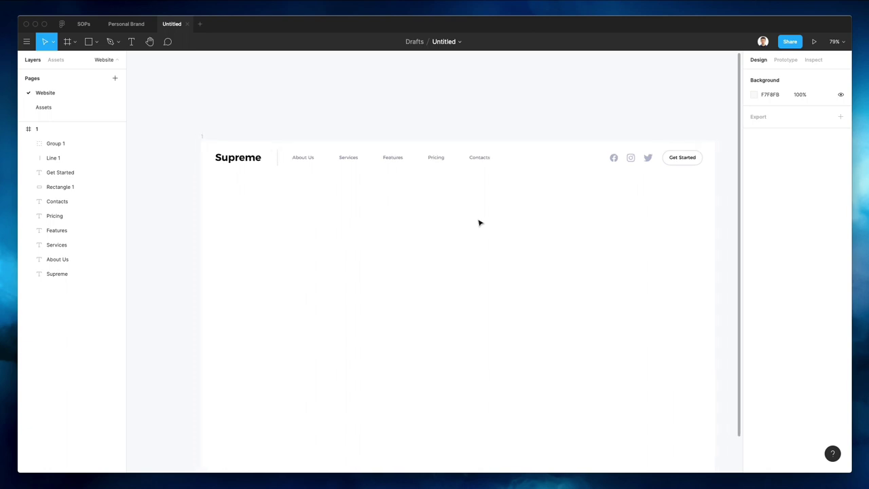
scroll(474, 208, "down", 2)
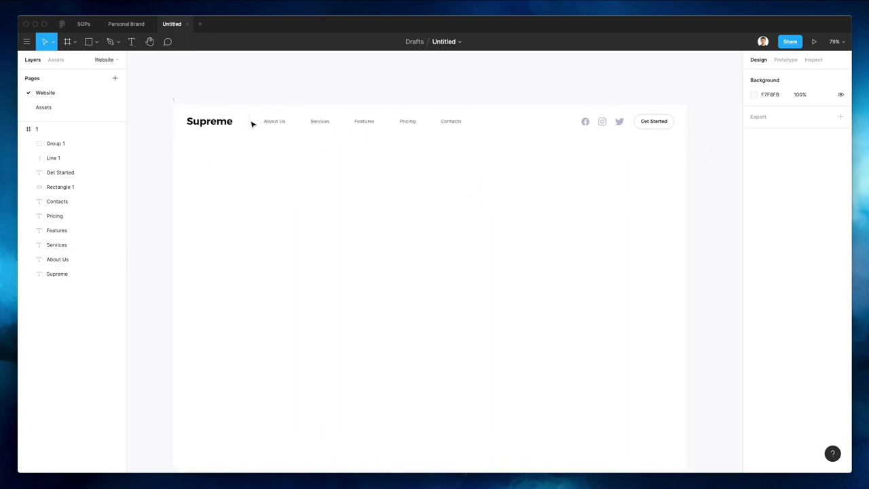
scroll(204, 92, "right", 1)
left_click(176, 100)
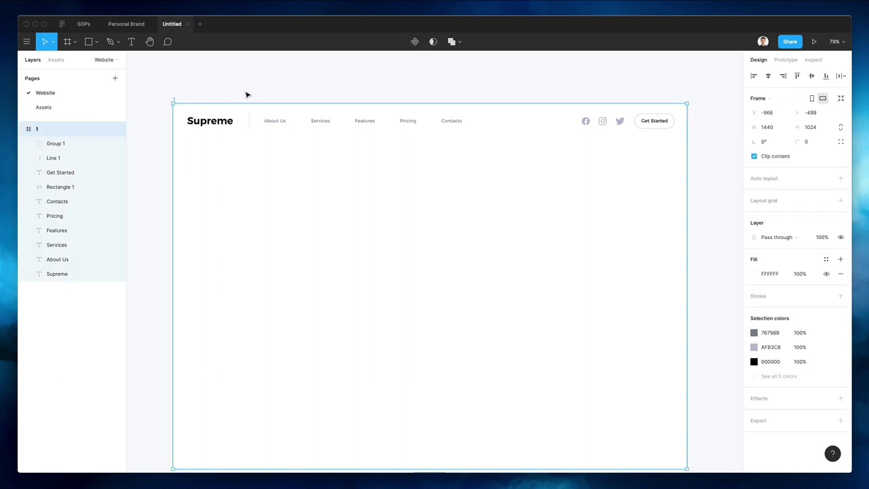
left_click(786, 204)
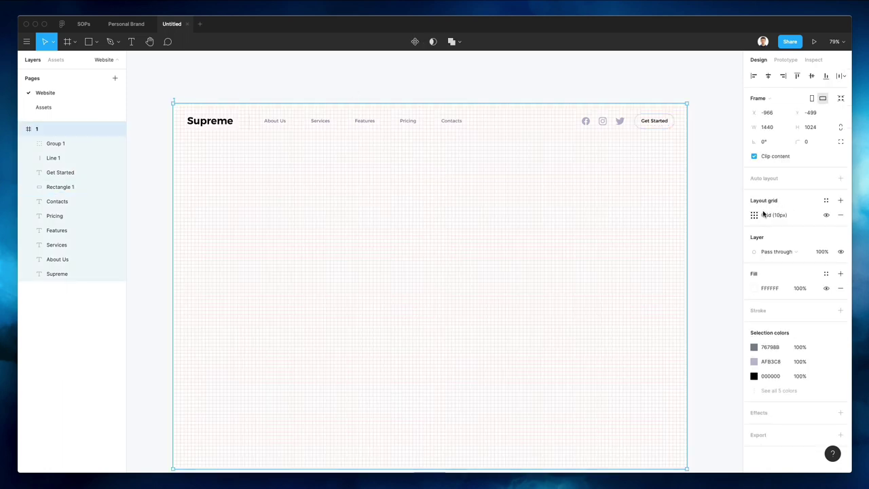
left_click(755, 215)
left_click(656, 218)
left_click(671, 228)
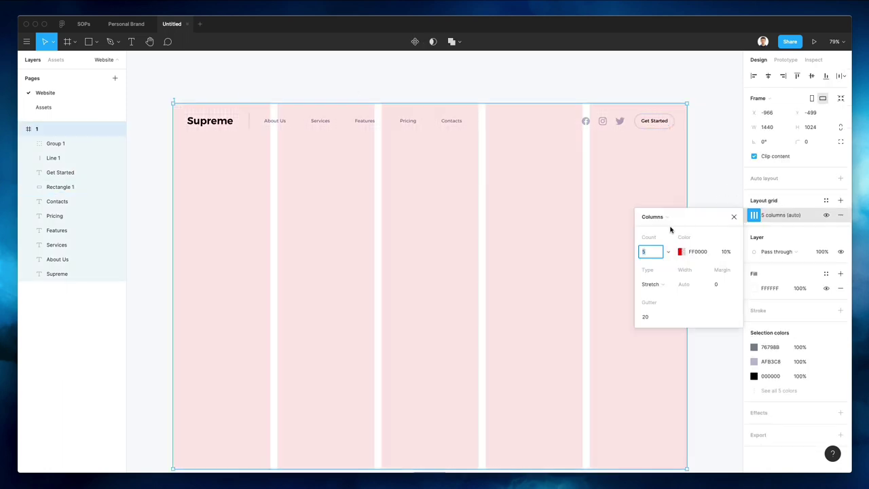
key("Up")
key("Up")
key("Up")
key("Up")
key("Up")
key("Up")
key("Up")
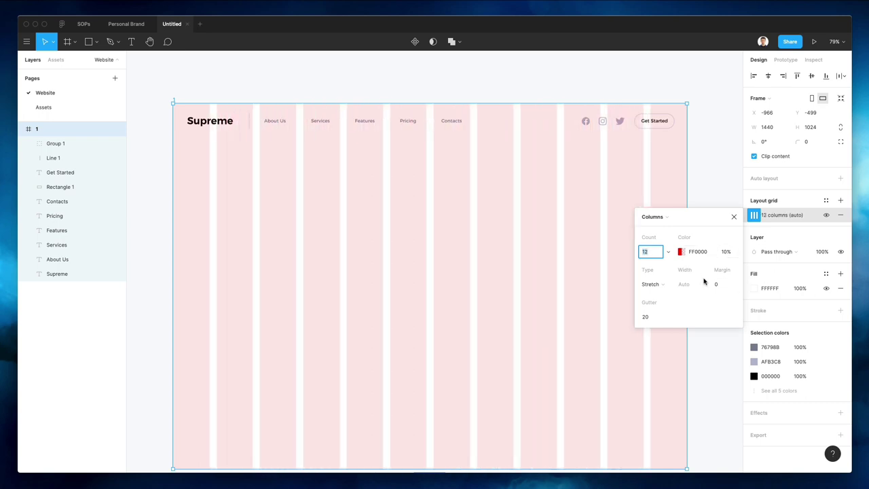
Set the grid margin to 36 and change its colour from red to pale grey
left_click(733, 284)
key("shift+Up")
key("shift+Up")
key("shift+Up")
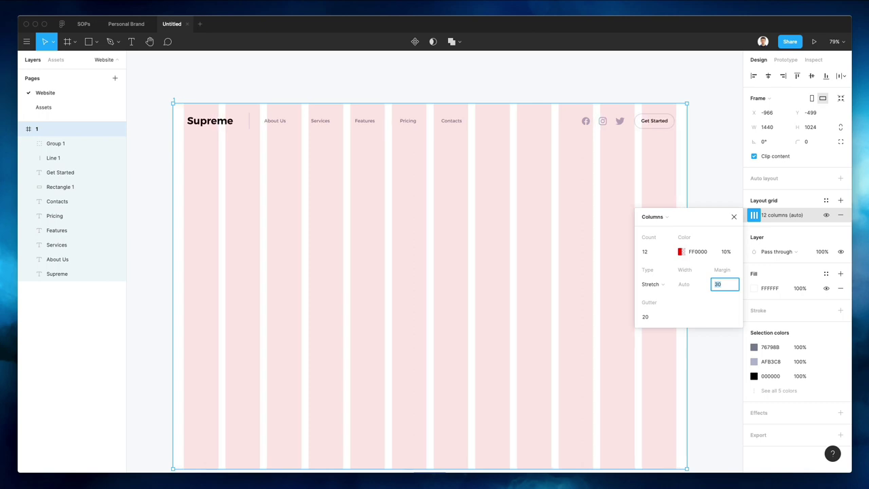
key("Up")
key("Up")
key("Up")
key("Up")
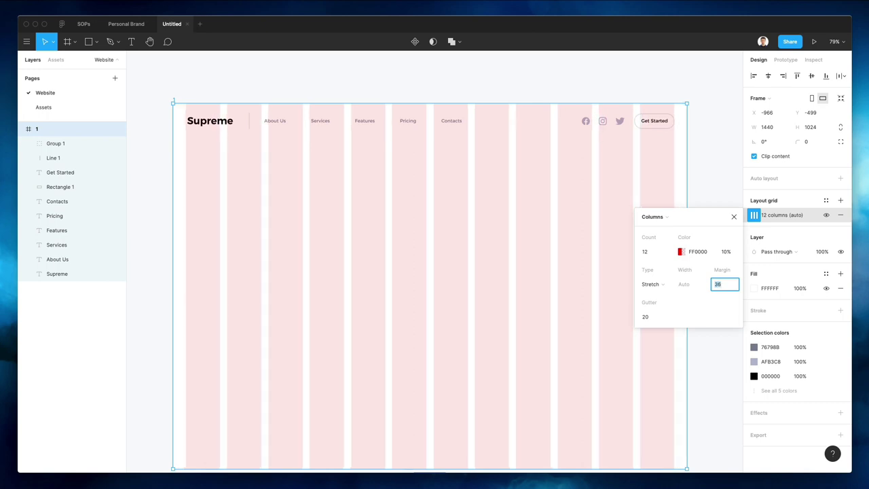
left_click(680, 252)
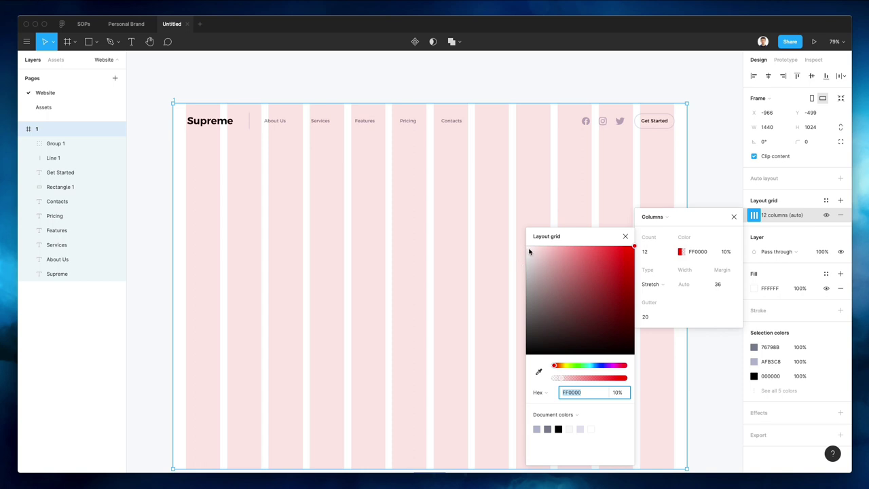
left_click_drag(529, 251, 521, 270)
left_click(332, 211)
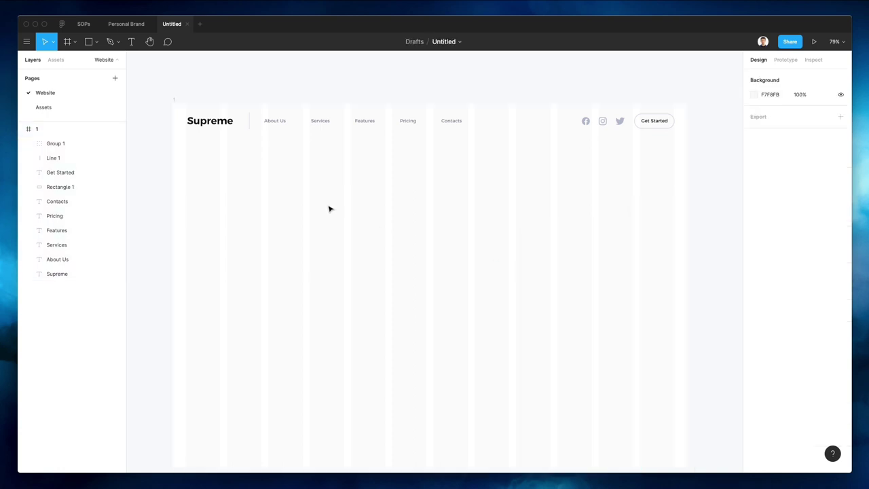
Nudge the Supreme logo and divider line slightly left onto the grid
scroll(235, 122, "up", 5)
scroll(238, 134, "left", 3)
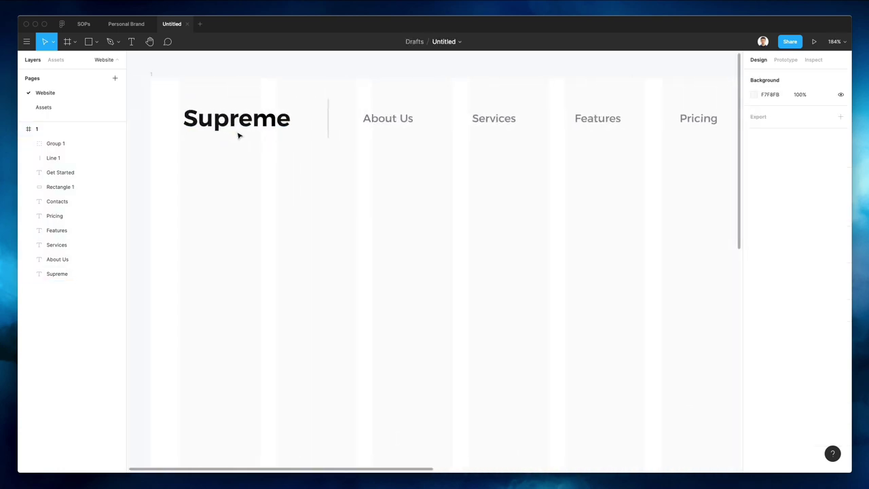
left_click_drag(226, 118, 223, 119)
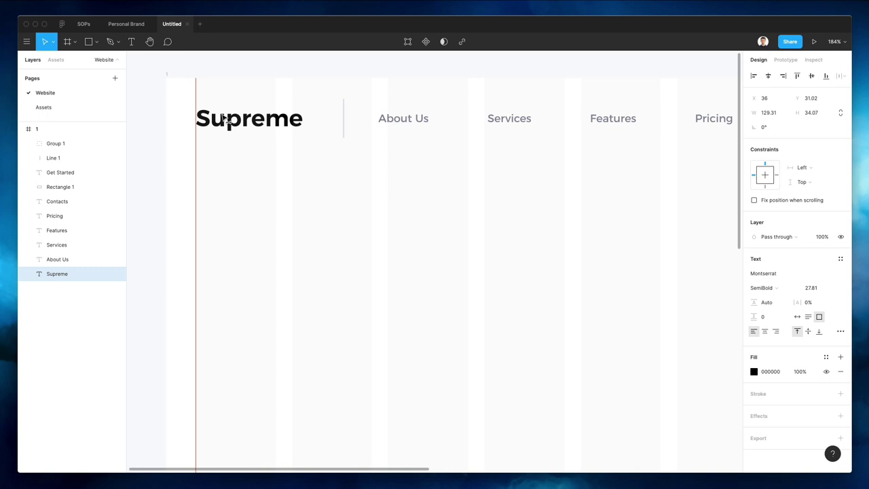
left_click(343, 122)
key("Left")
key("Left")
key("Left")
key("Left")
key("Left")
key("Left")
key("Left")
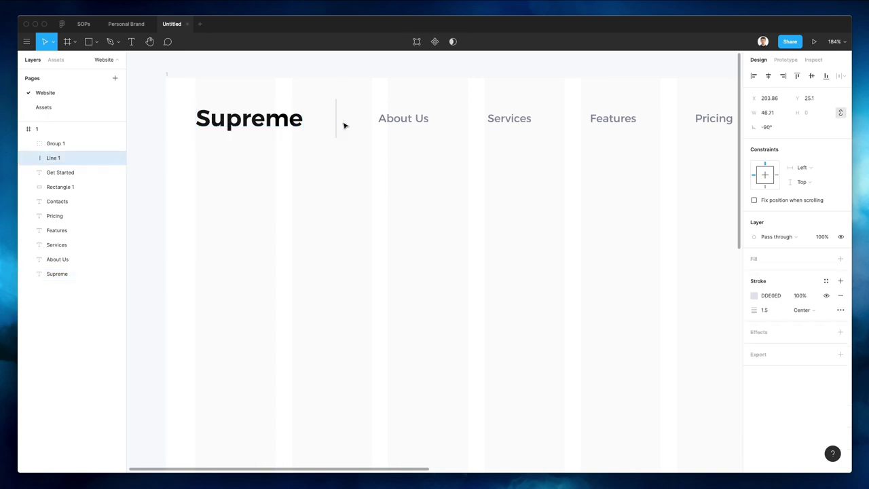
Select the nav link texts and the Get Started button to check their placement
scroll(343, 125, "down", 5)
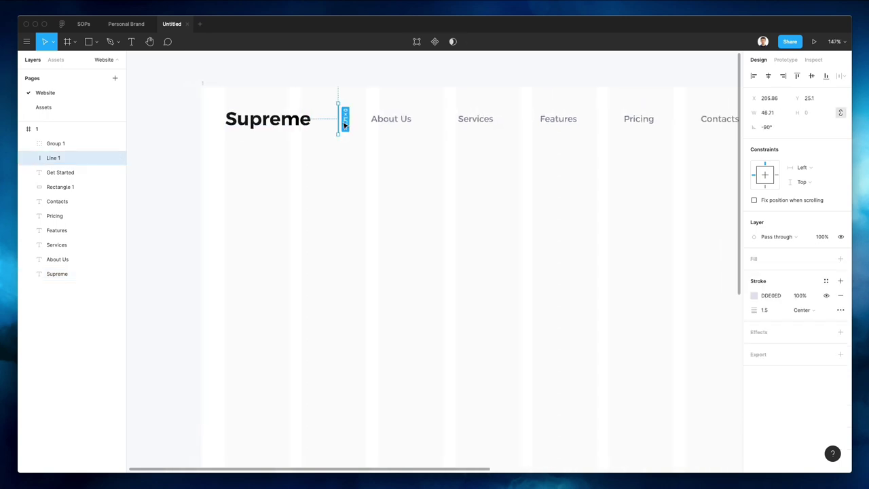
scroll(340, 119, "right", 1)
left_click_drag(268, 102, 554, 145)
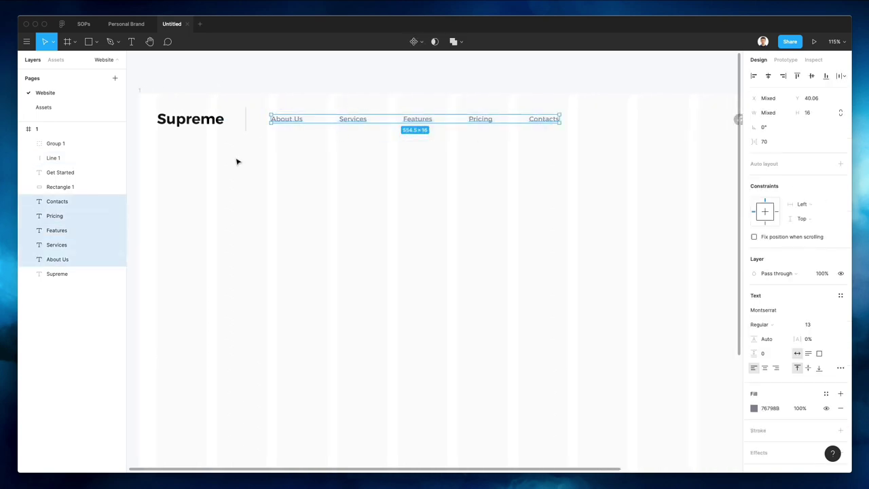
scroll(293, 146, "down", 1)
scroll(293, 148, "down", 1)
scroll(293, 148, "right", 5)
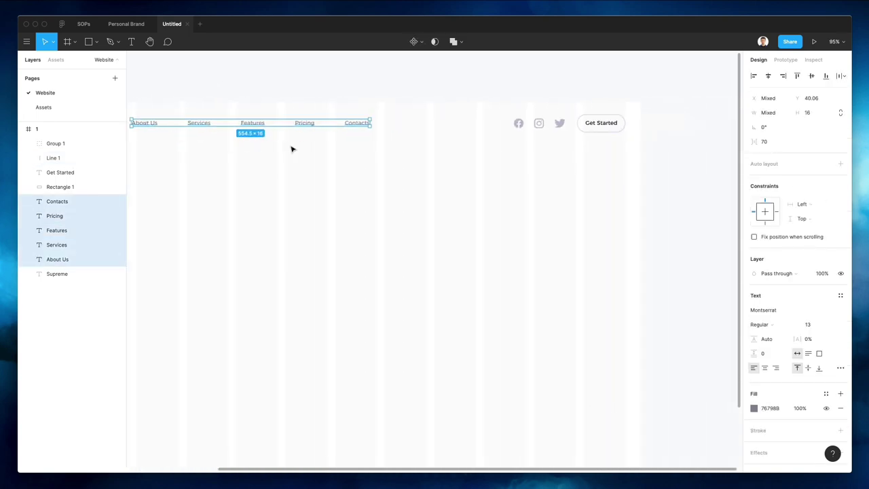
left_click_drag(584, 110, 629, 153)
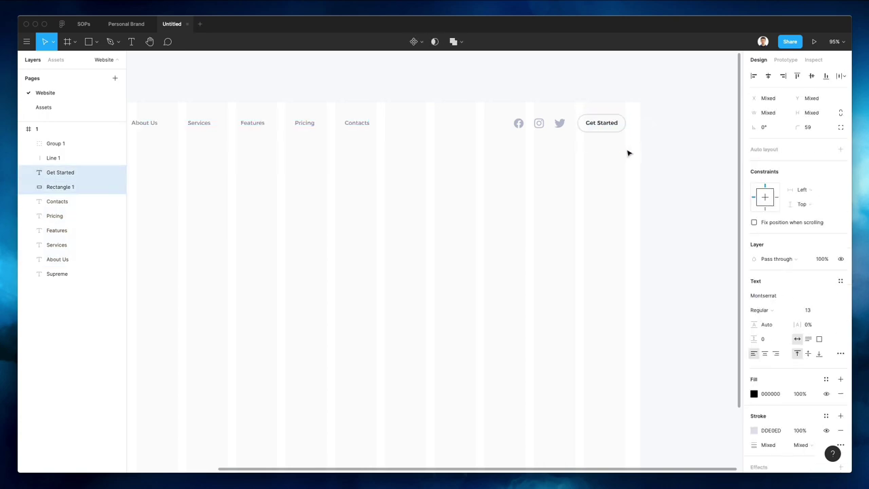
left_click(475, 161)
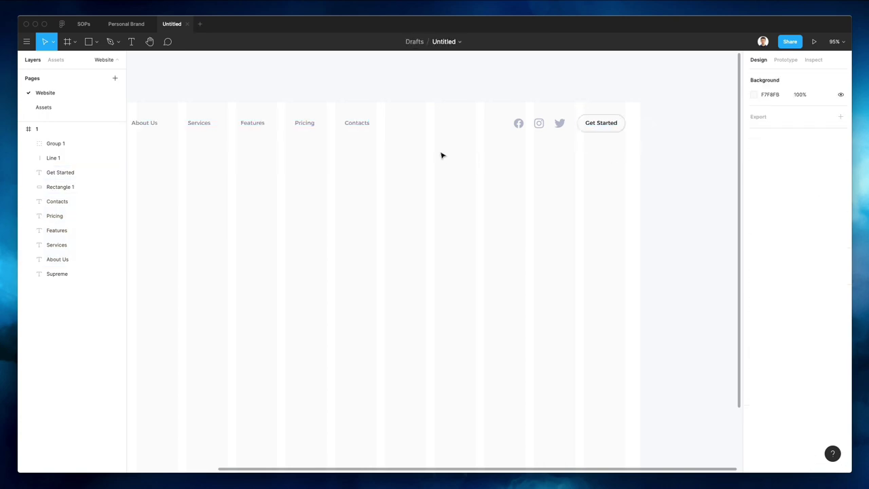
Set the divider line to 70% opacity and place an About Us copy below the logo
scroll(455, 152, "down", 2)
scroll(455, 152, "left", 3)
scroll(468, 148, "left", 2)
scroll(467, 145, "down", 2)
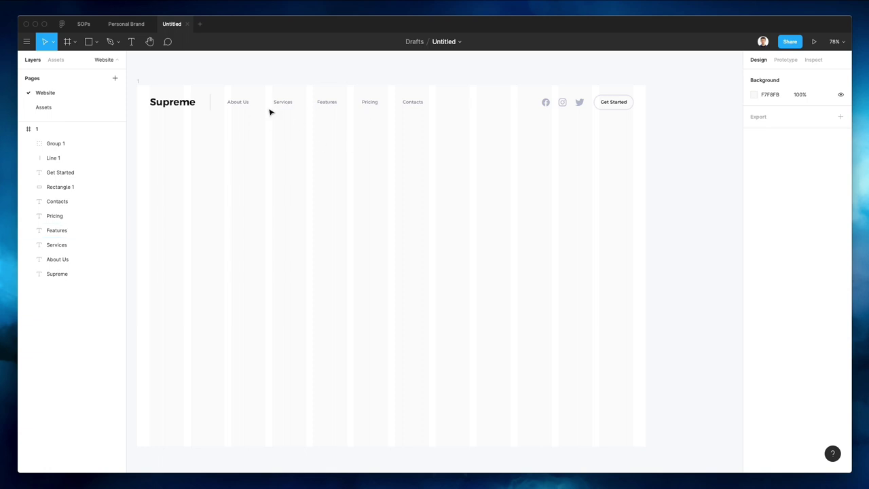
scroll(272, 115, "down", 3)
scroll(270, 121, "left", 2)
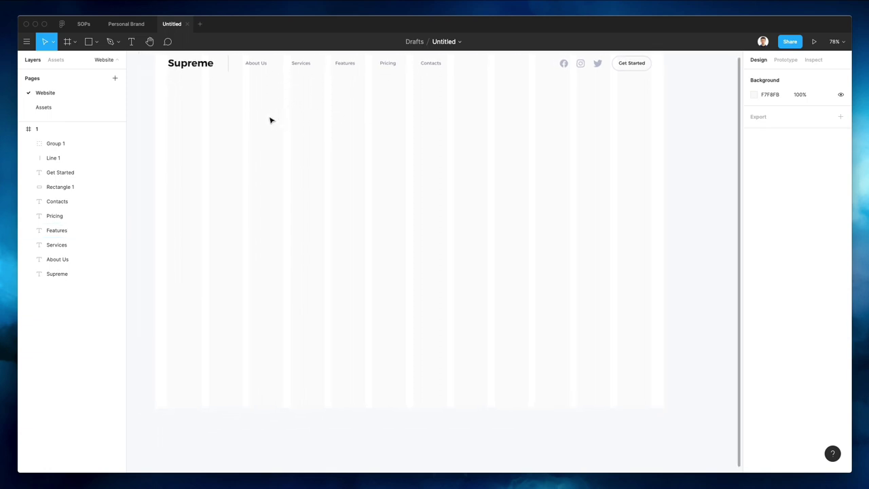
scroll(269, 119, "up", 1)
key("t")
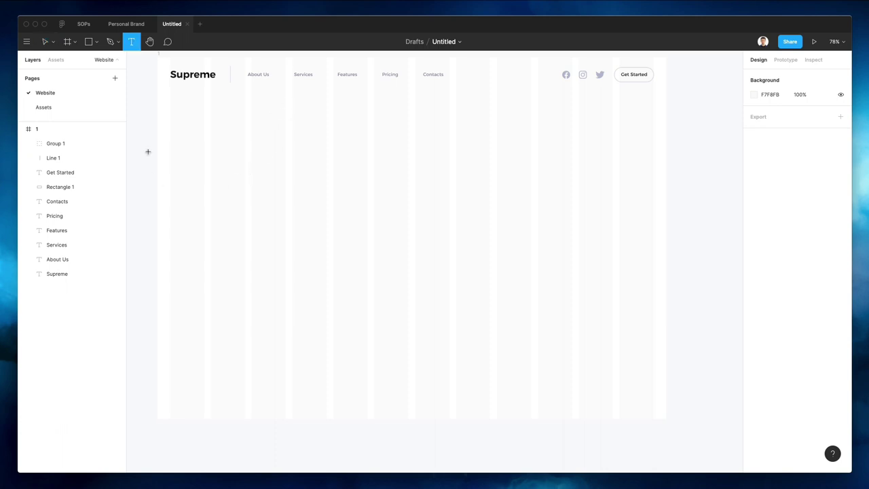
key("v")
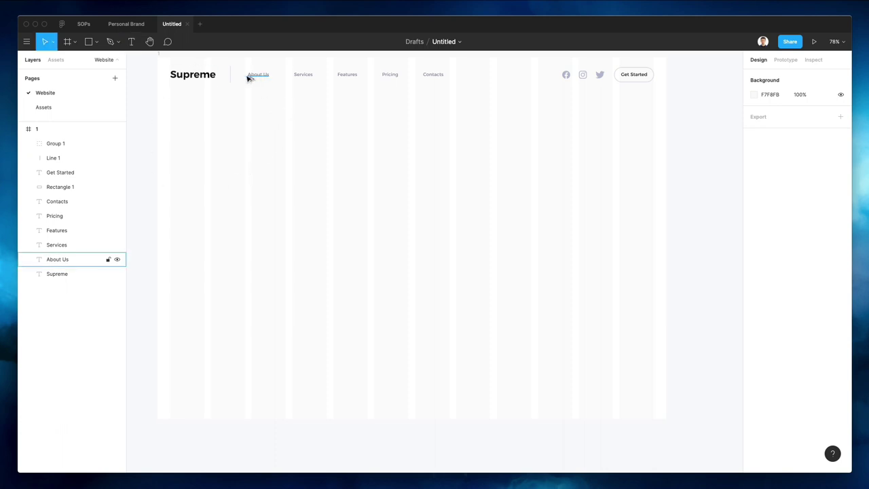
left_click(231, 78)
key("7")
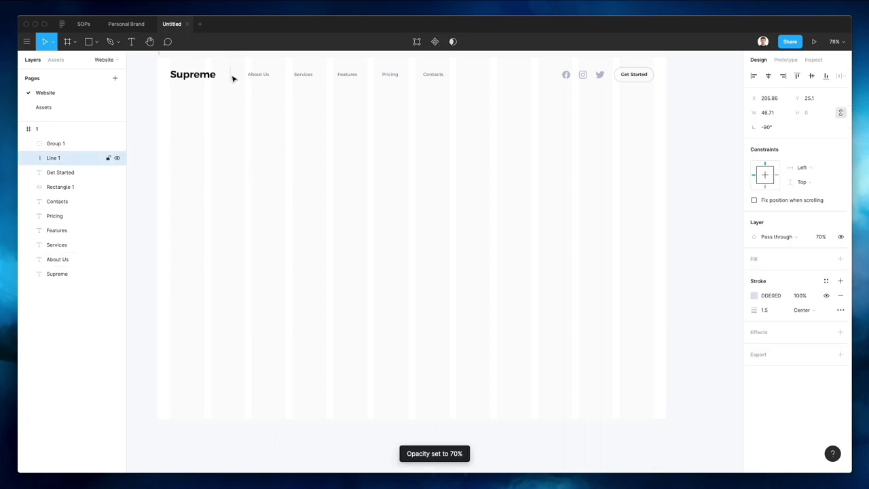
left_click_drag(268, 78, 186, 158)
Retype the About Us copy as "THIS IS THE REVOLUTION YOU'VE BEEN WAITING FOR"
double_click(184, 158)
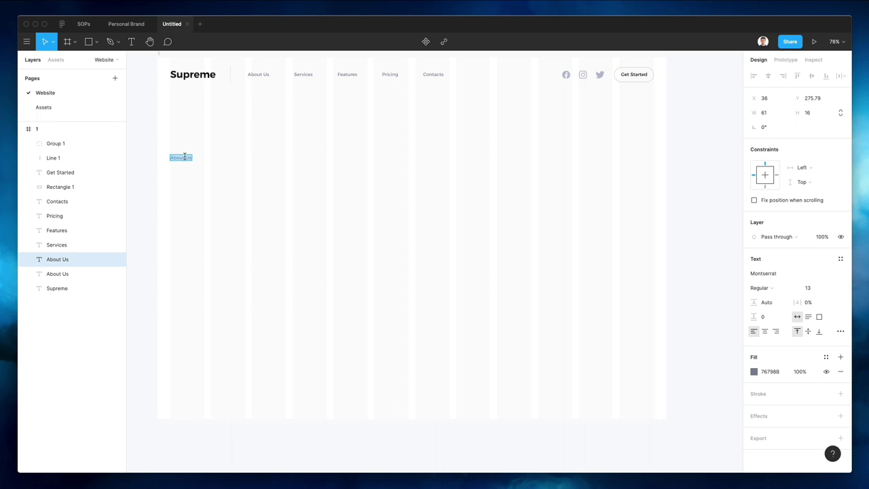
type("THIS IS GOING TO")
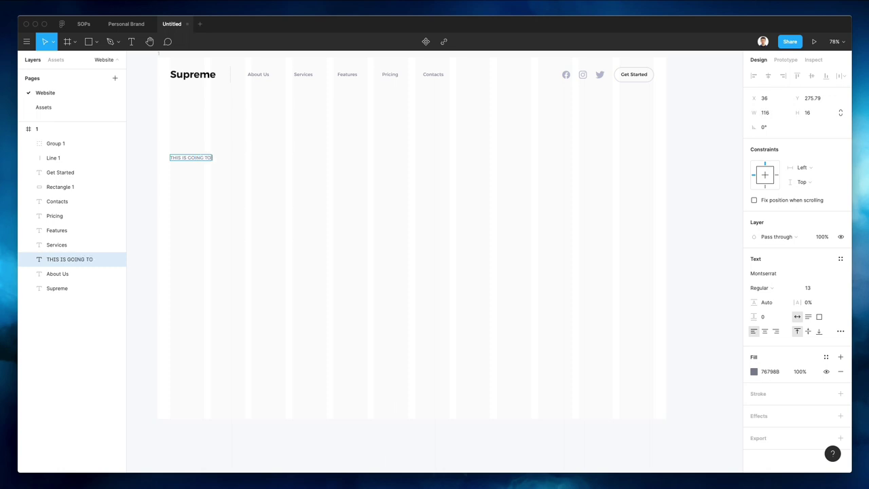
type(" BE A REVOLUTION")
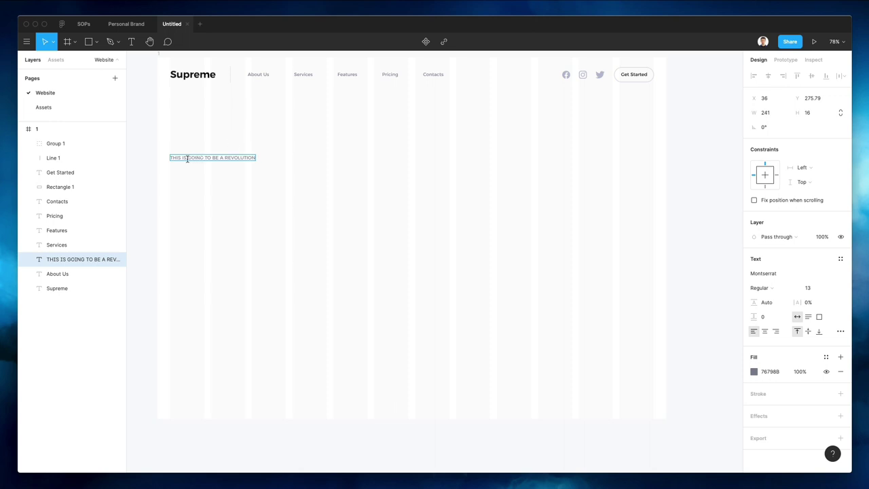
left_click_drag(187, 159, 222, 161)
type("THE")
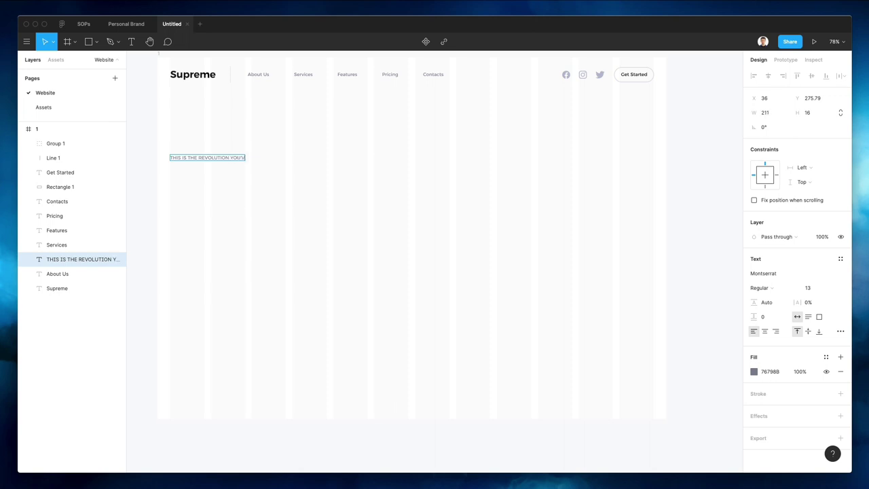
type(" REVOLUTION YOU'VE BEEN WAITING FOR")
key("Escape")
Copy Supreme below the tagline as 'The Finance Solution for everybody', widened to two lines
left_click_drag(197, 75, 203, 183)
scroll(213, 153, "up", 3)
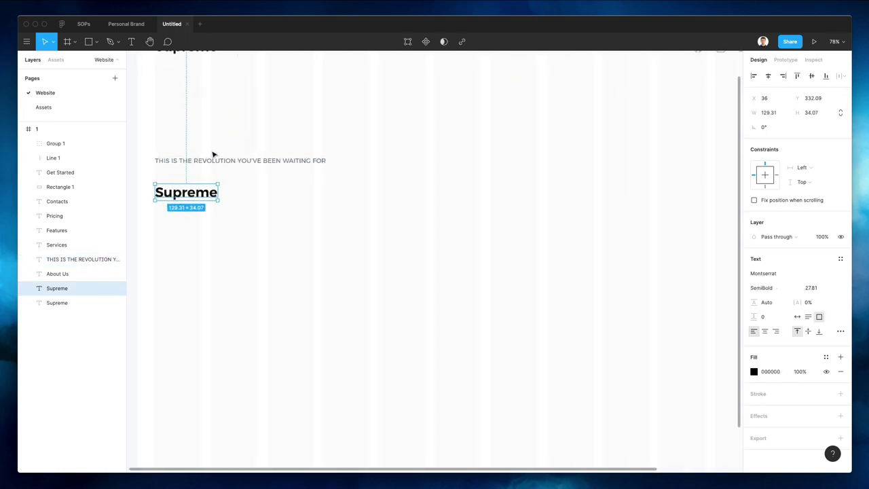
double_click(214, 193)
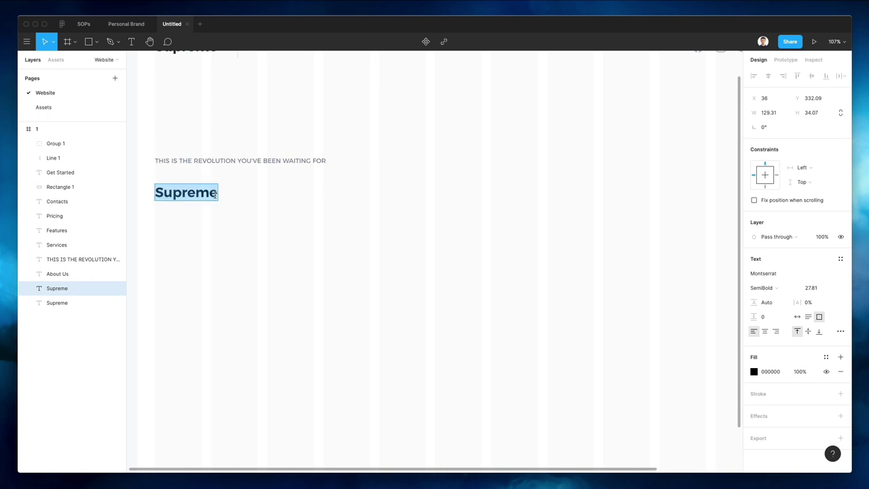
type("The Fina")
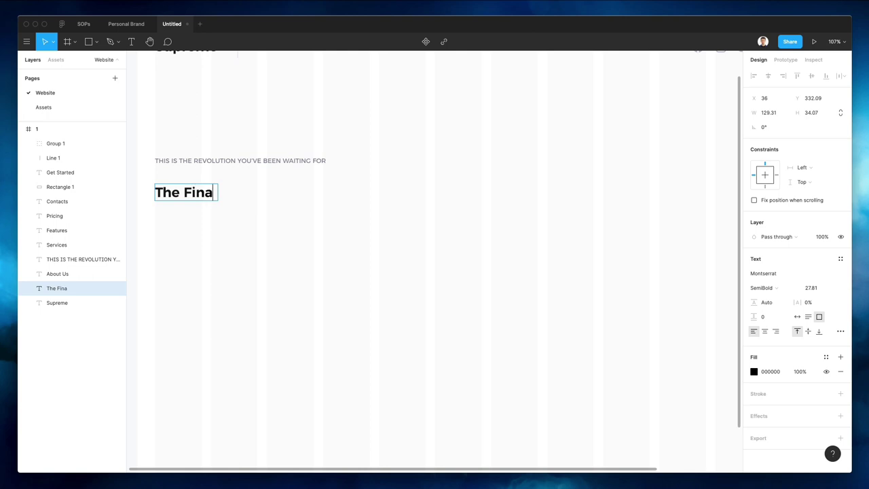
type("nce")
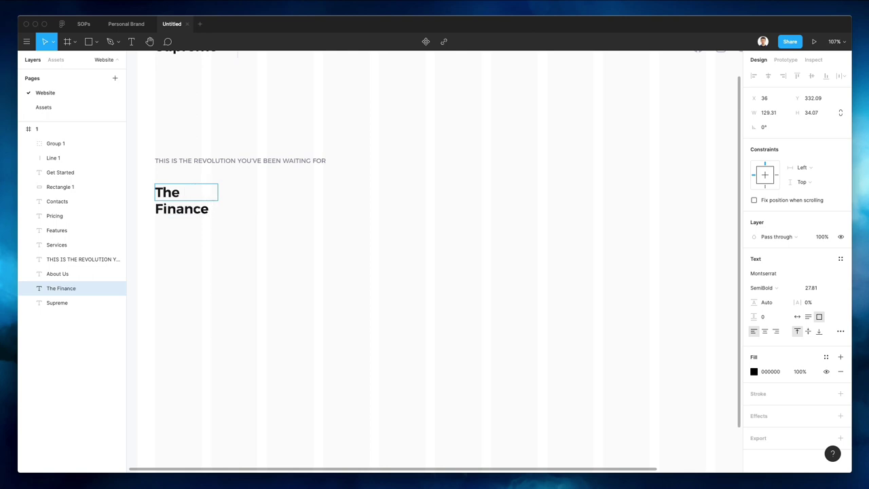
type(" Solution for")
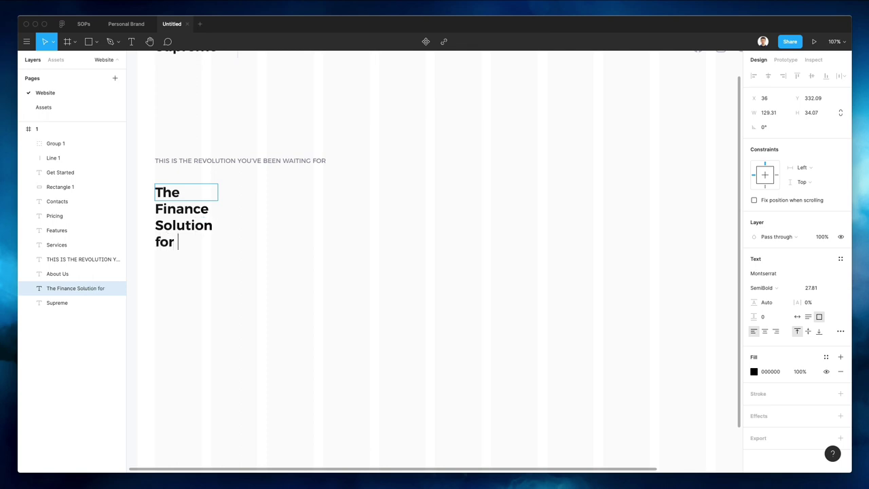
type("ybody")
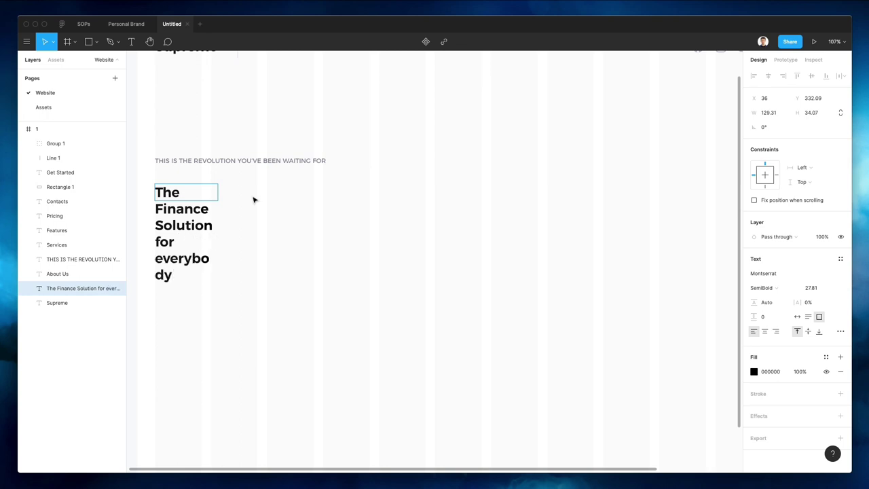
key("Escape")
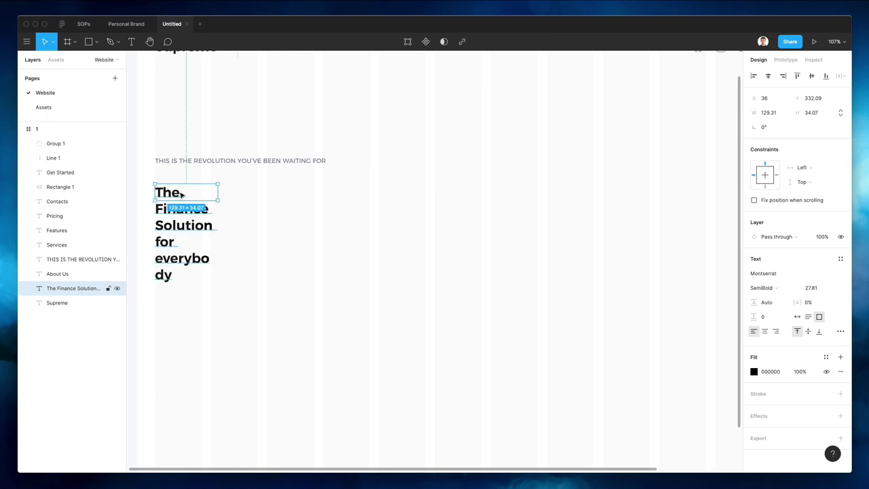
left_click_drag(217, 195, 389, 199)
scroll(391, 201, "down", 3)
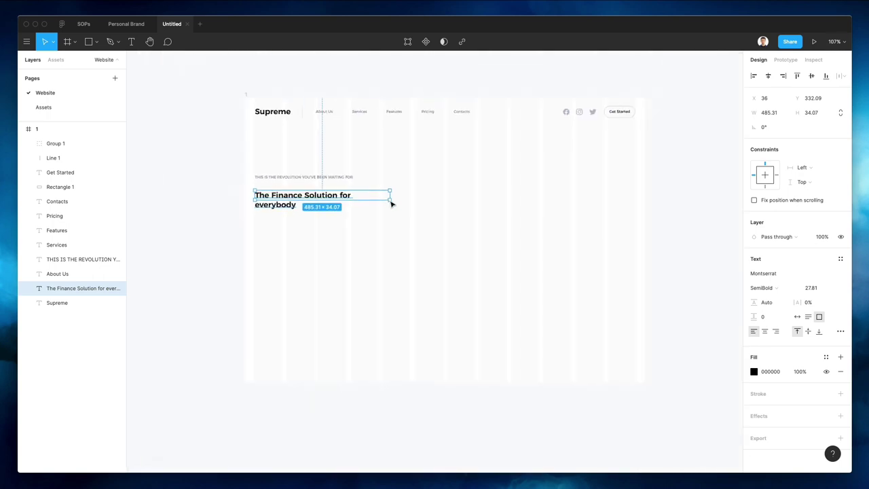
Enlarge the heading's text box and try a font size of 28
left_click(369, 210)
left_click(386, 205)
left_click_drag(389, 200, 426, 227)
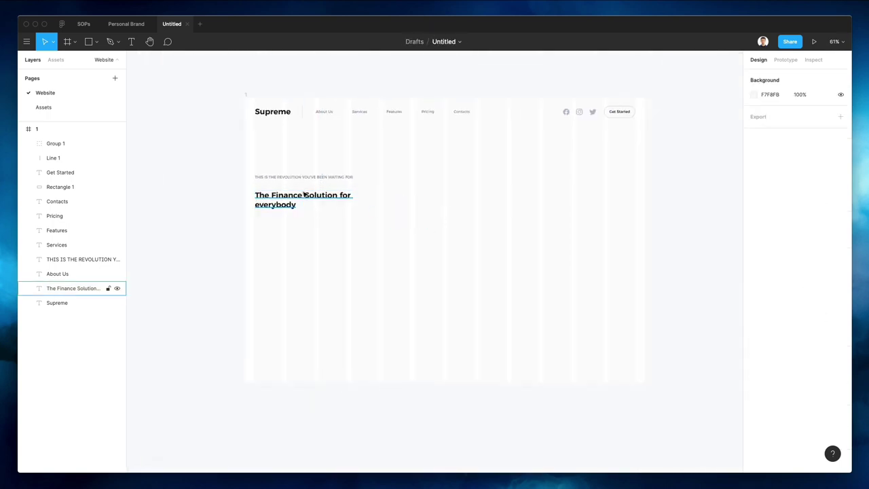
left_click(383, 204)
left_click_drag(391, 201, 442, 268)
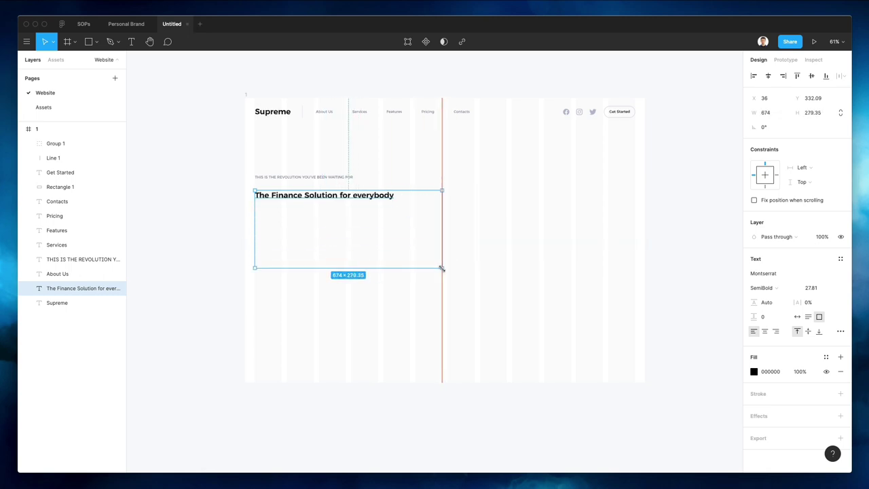
type("28")
key("Return")
key("shift+Up")
key("shift+Up")
key("shift+Up")
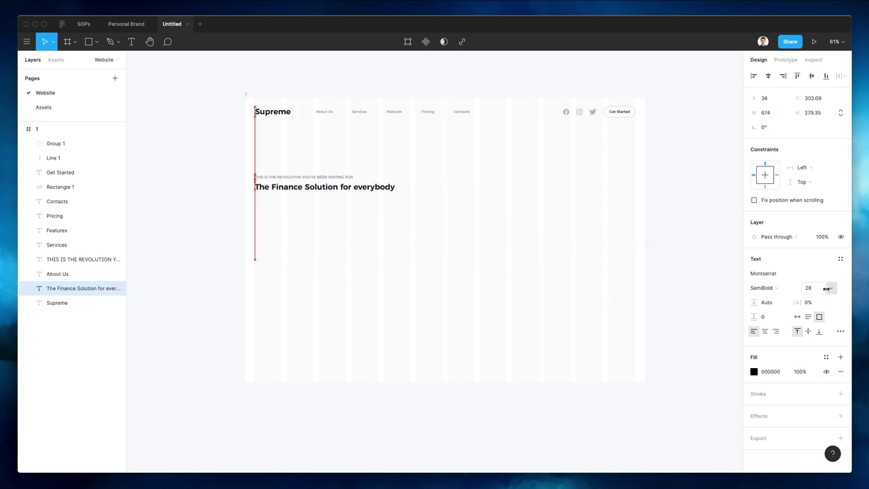
key("shift+Down")
key("shift+Down")
key("shift+Down")
Set the heading font size to 63, starting from 68
left_click(810, 288)
type("68")
key("Return")
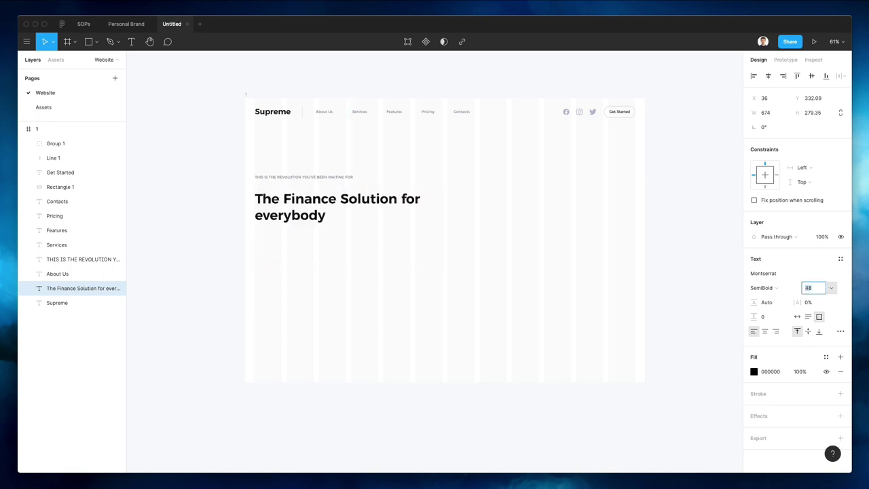
key("shift+Down")
key("Up")
key("Up")
key("Up")
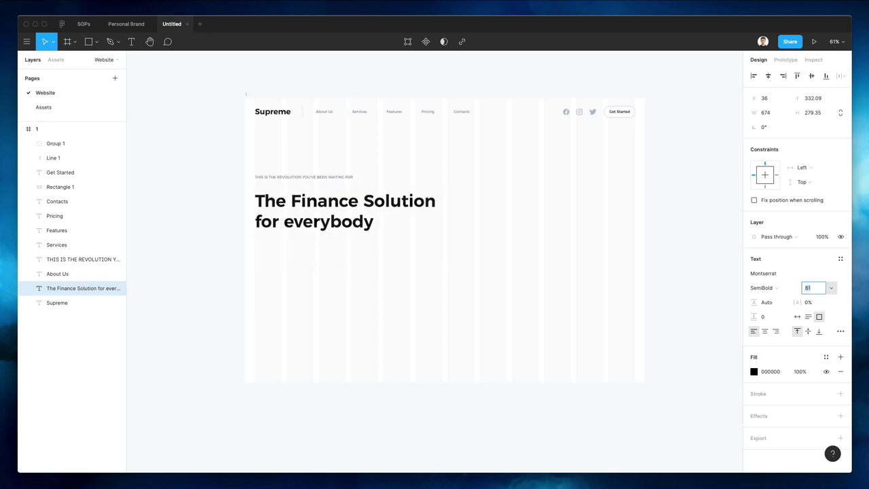
key("Up")
key("Up")
key("Up")
key("Up")
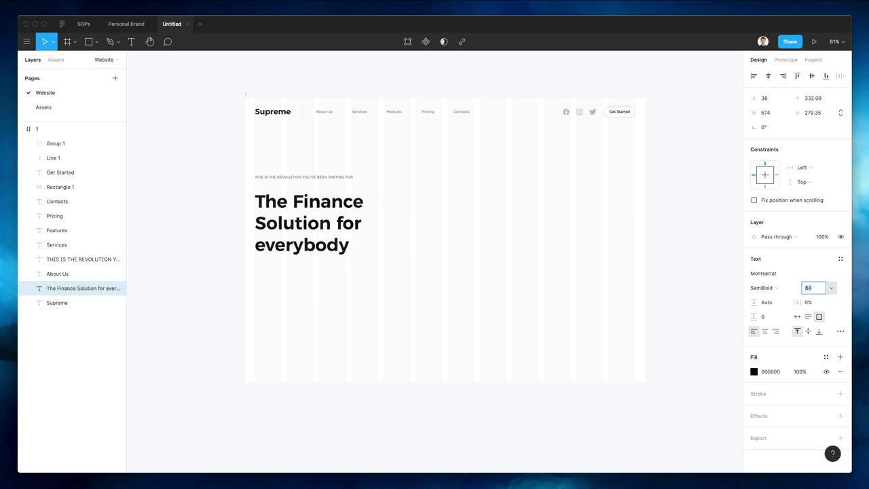
key("Down")
key("Down")
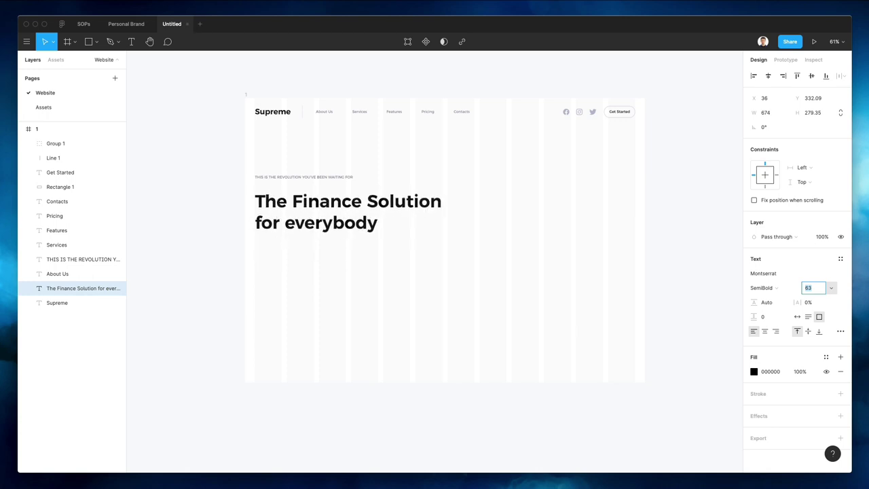
Raise the heading's line height and nudge the heading up toward the tagline
left_click(494, 196)
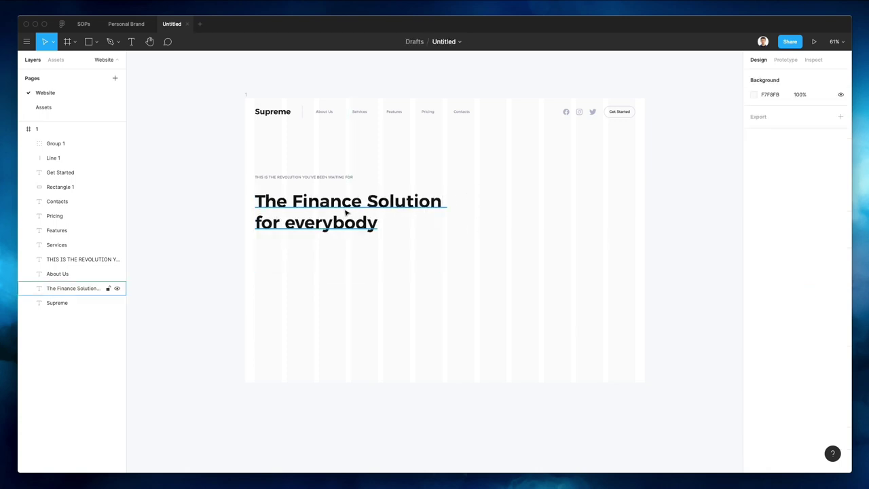
left_click(345, 213)
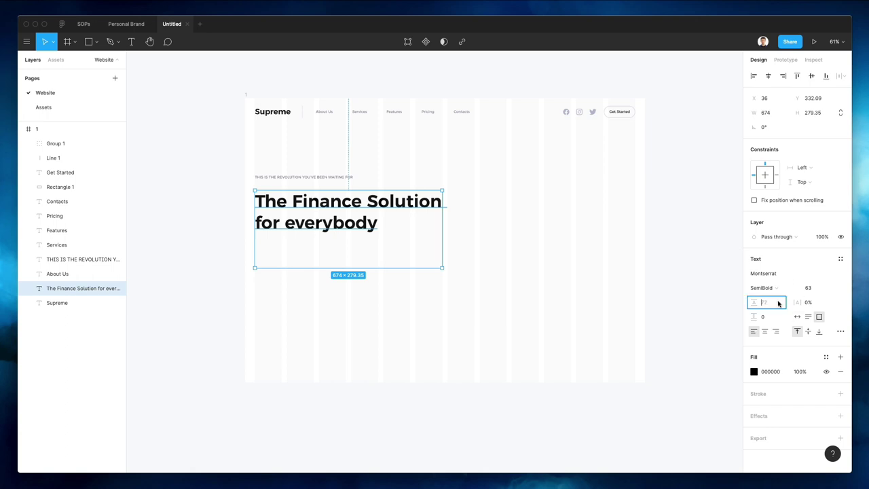
key("Up")
key("Up")
key("Up")
key("Up")
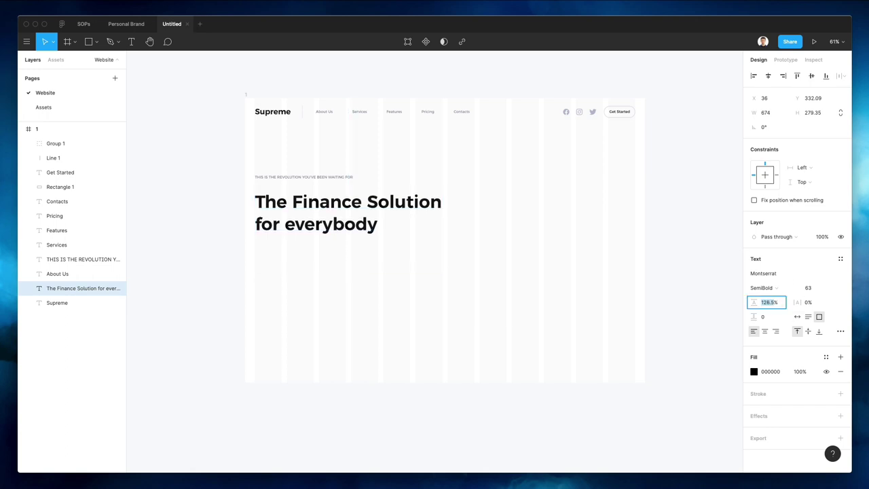
left_click(625, 285)
left_click(349, 211)
left_click_drag(349, 212, 347, 213)
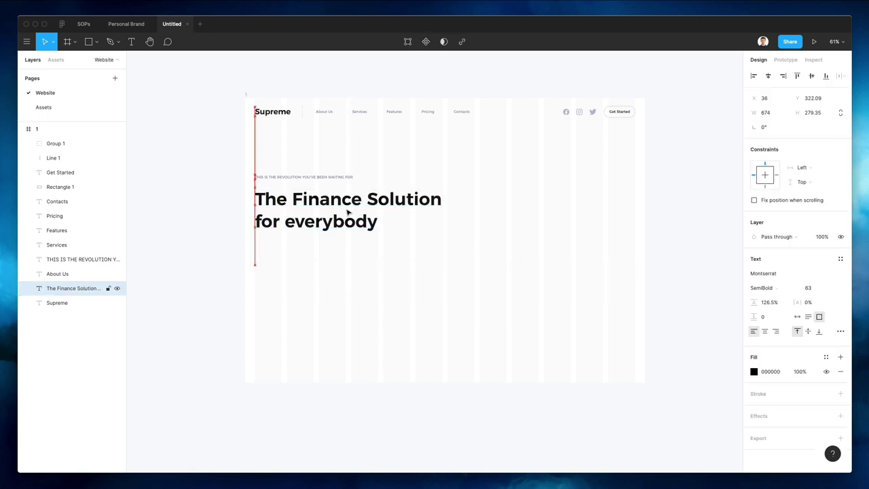
Set the tagline above the heading to Medium weight
left_click(299, 178)
scroll(301, 180, "up", 5)
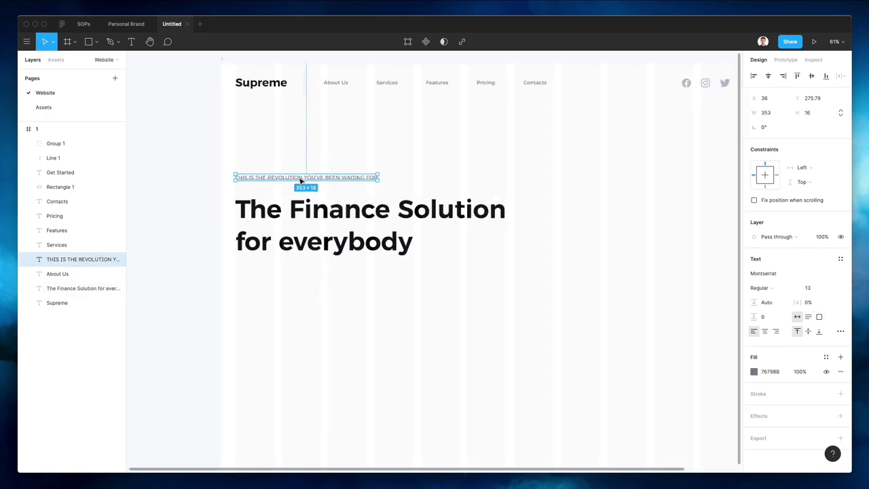
left_click(759, 290)
left_click(779, 303)
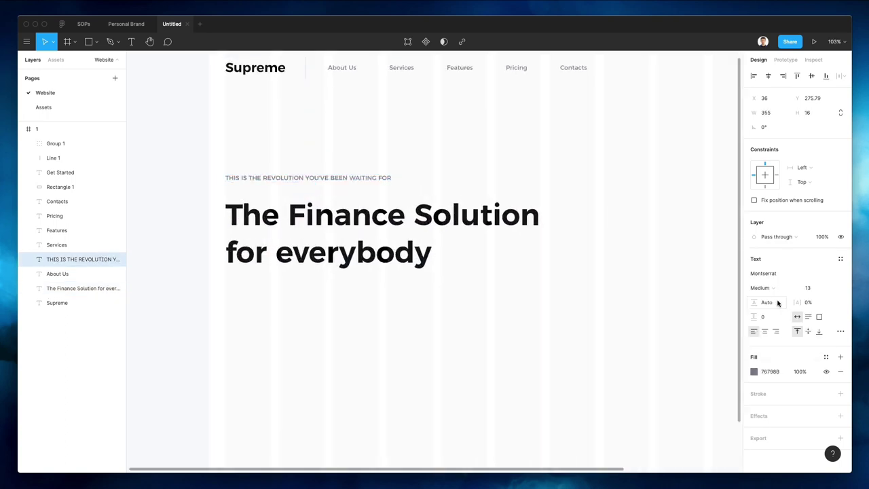
Alt-drag a copy of the About Us text to below the heading
left_click(563, 305)
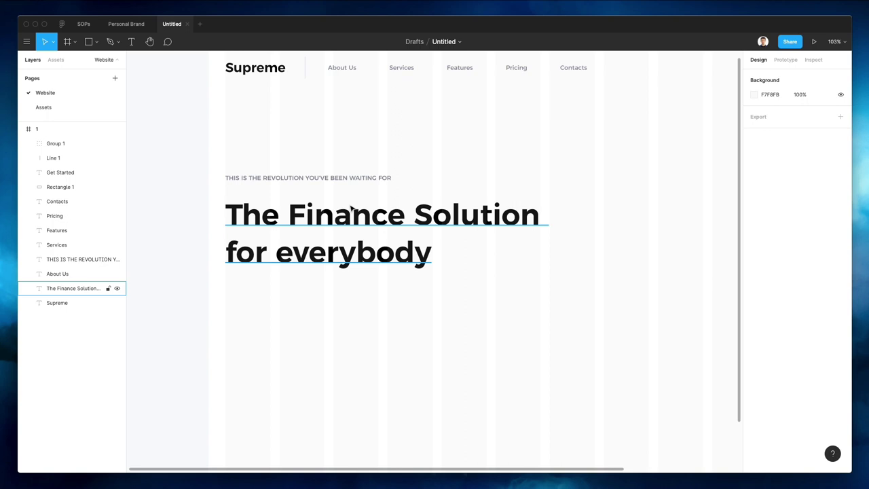
scroll(348, 208, "left", 1)
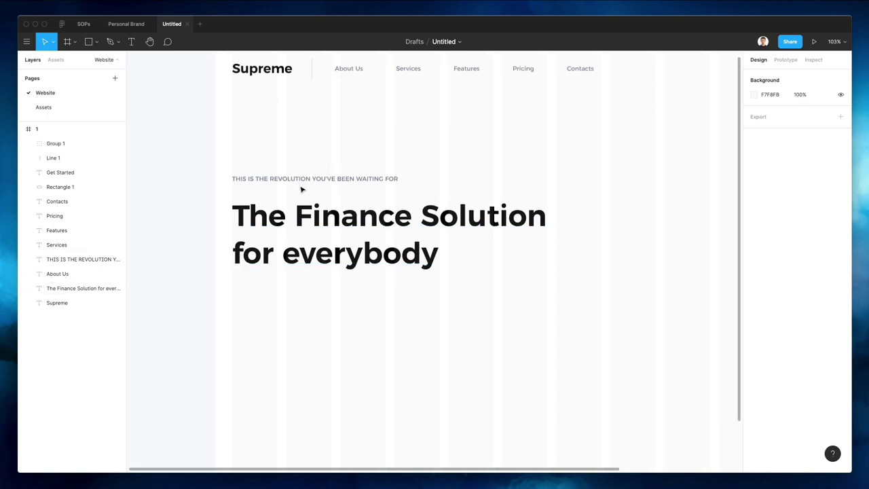
left_click_drag(358, 69, 252, 288, "alt")
Replace the duplicated About Us wording with pasted Lorem Ipsum placeholder text
double_click(255, 289)
key("BackSpace")
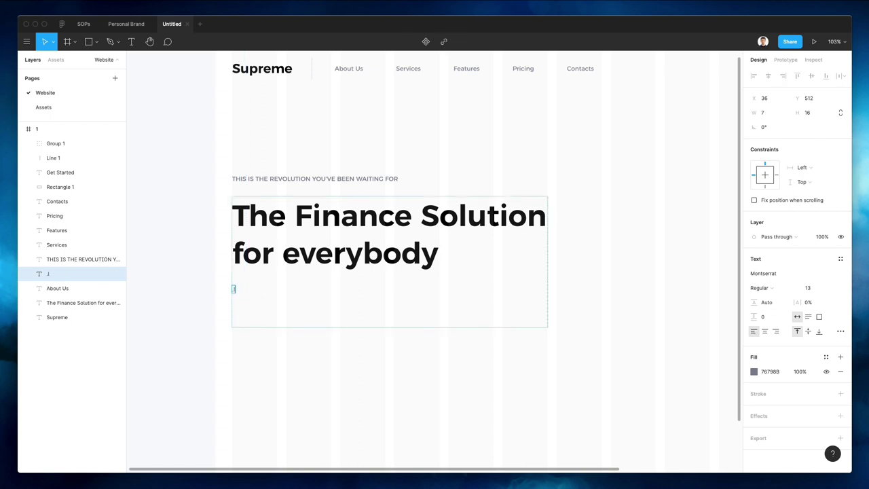
key("super+v")
key("super+minus")
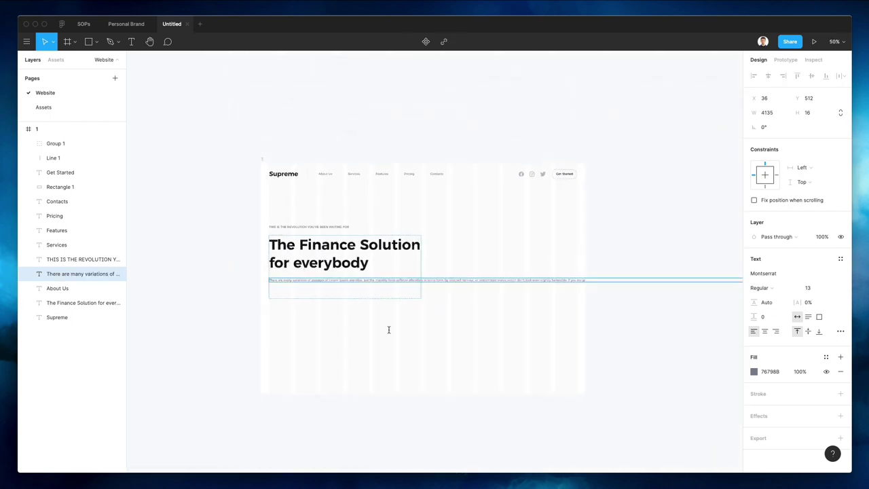
key("Escape")
scroll(472, 350, "right", 5)
scroll(472, 350, "left", 5)
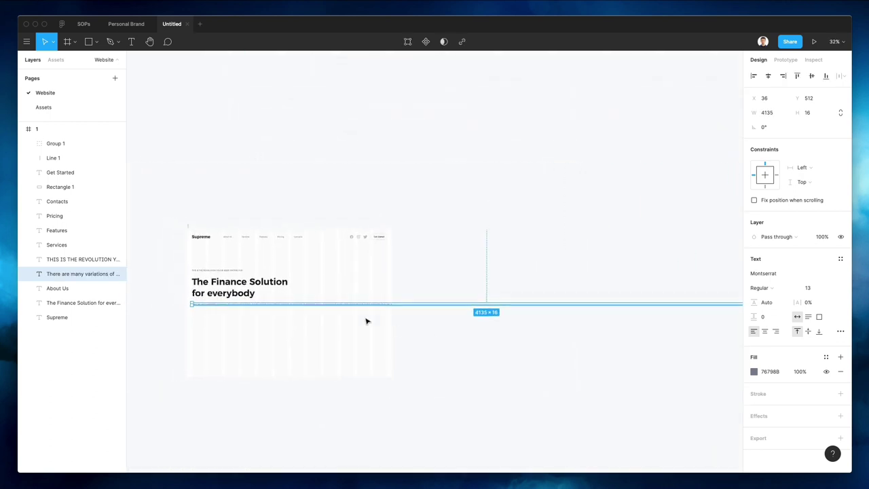
scroll(324, 305, "up", 8)
Delete the extra sentence after 'believable.' in the placeholder paragraph
key("Return")
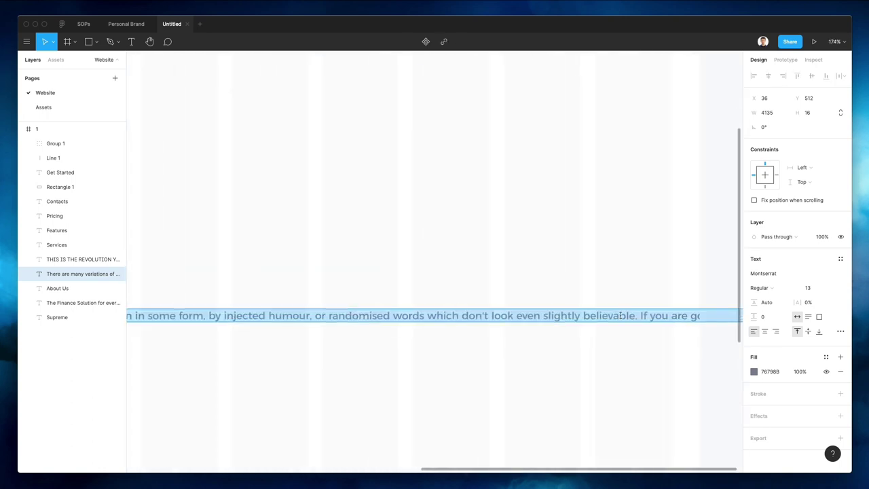
left_click(641, 314)
key("super+shift+Right")
key("BackSpace")
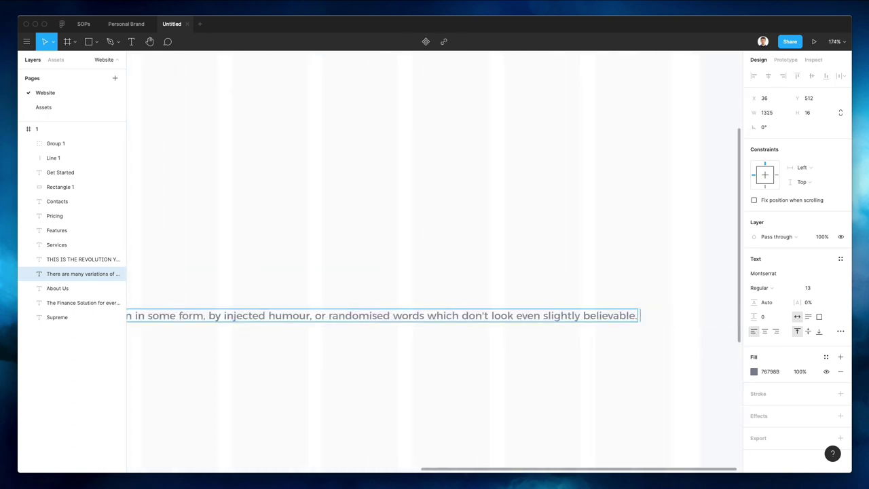
key("Escape")
scroll(606, 248, "down", 8)
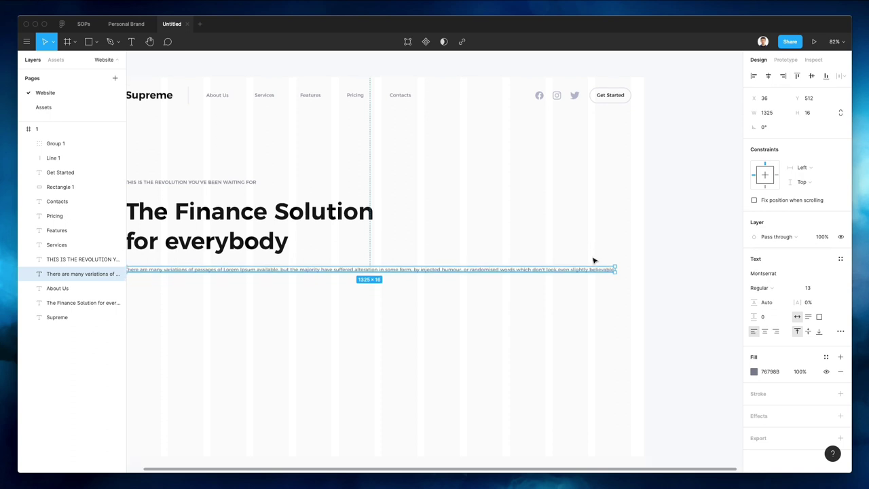
scroll(650, 231, "left", 3)
Narrow the paragraph to wrap under the heading and set line height to 225.9%
left_click(668, 226)
left_click(666, 226)
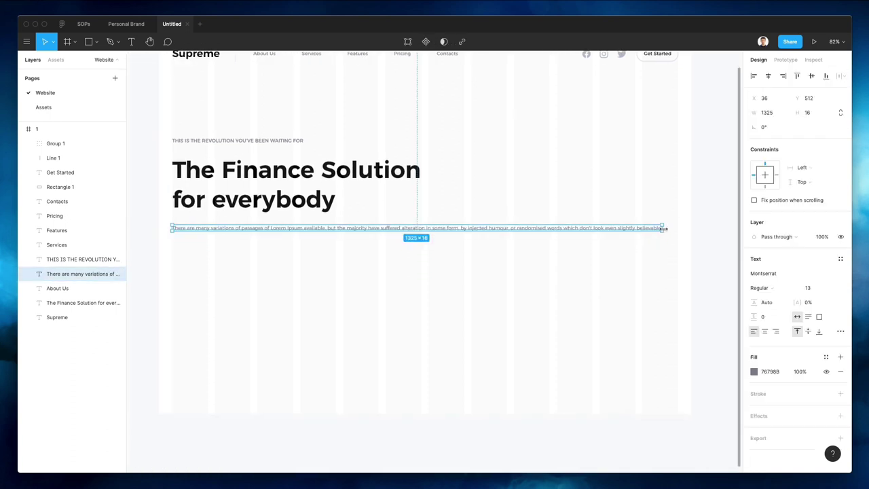
left_click_drag(666, 227, 421, 235)
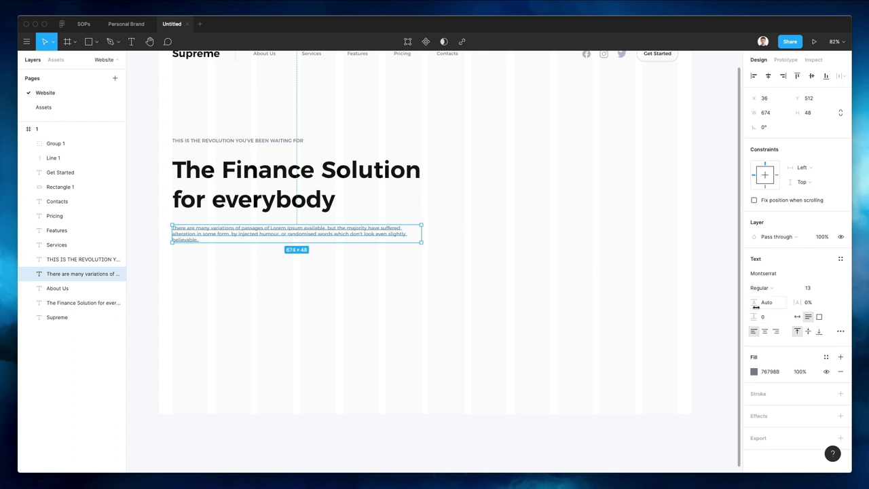
left_click_drag(756, 307, 847, 307)
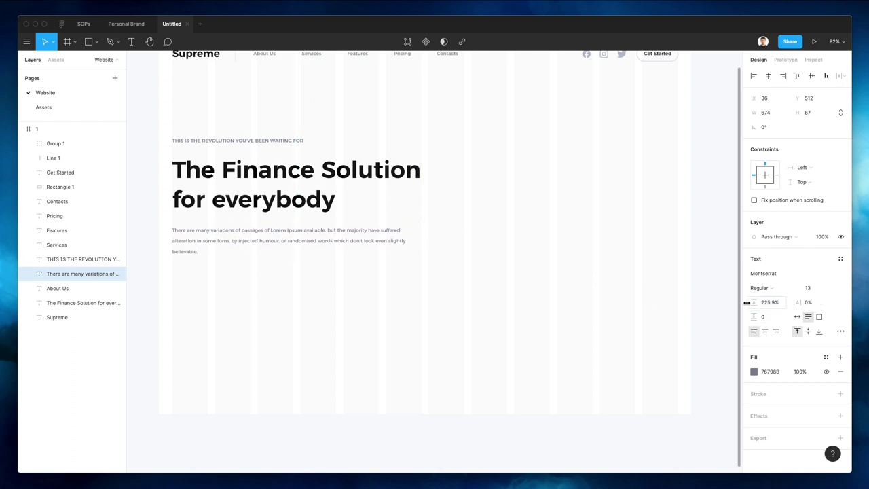
Replace the text after 'randomised word' with a period, trimming the paragraph to two lines
left_click(433, 328)
scroll(417, 279, "left", 1)
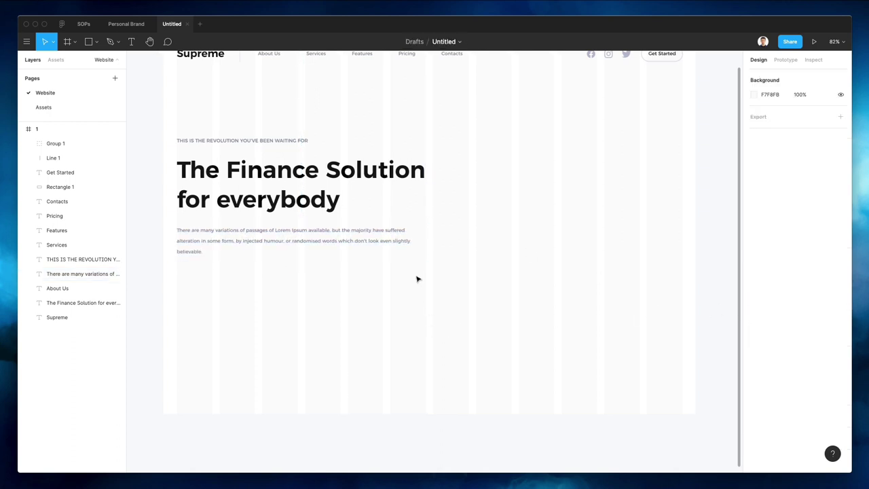
left_click(317, 231)
double_click(332, 243)
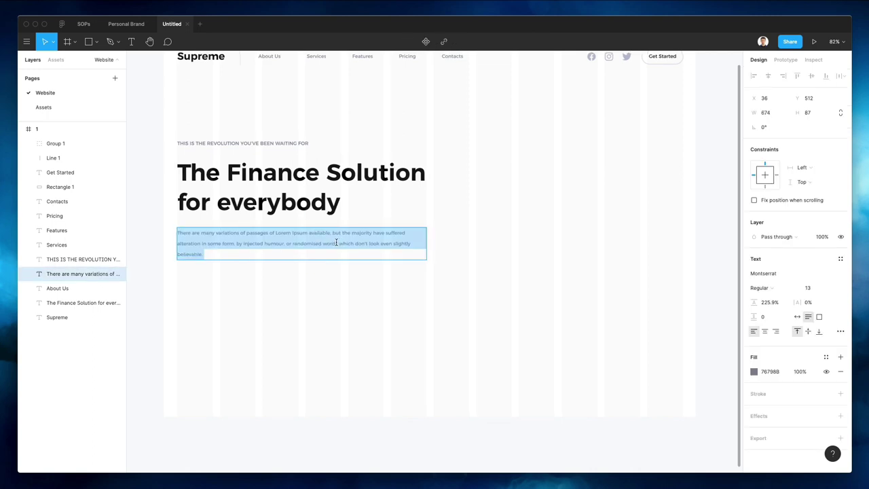
left_click_drag(336, 242, 440, 282)
scroll(373, 250, "left", 1)
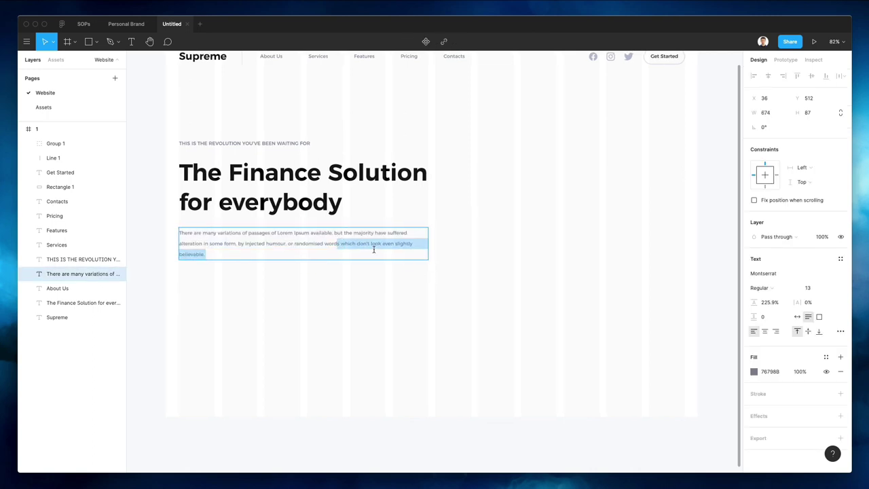
type(".")
left_click(345, 298)
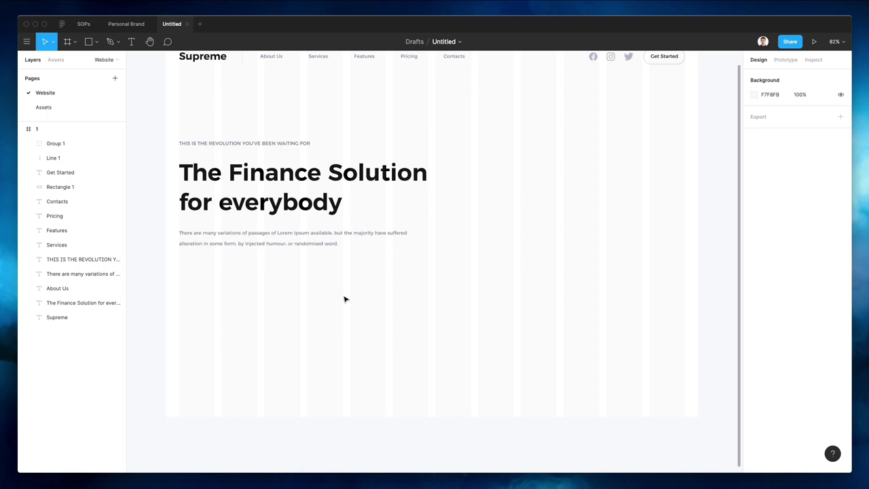
scroll(346, 298, "up", 4)
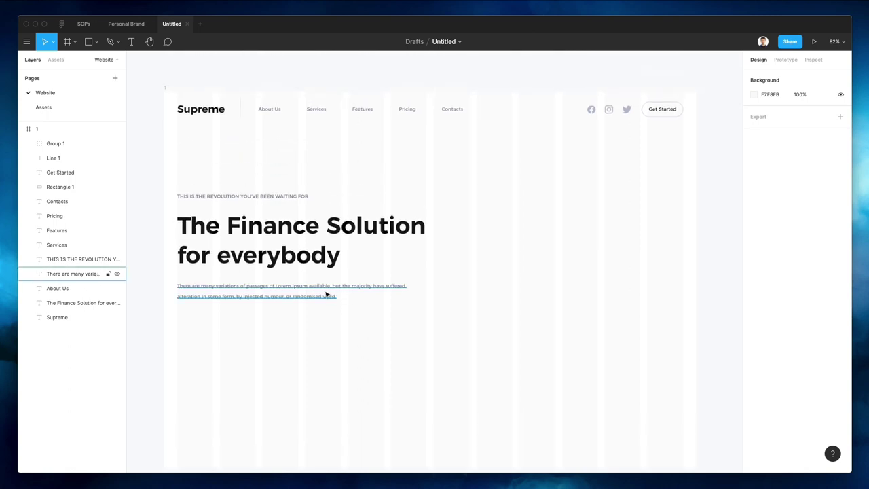
Move the tagline, heading and paragraph down together by about 30 px
left_click(326, 295)
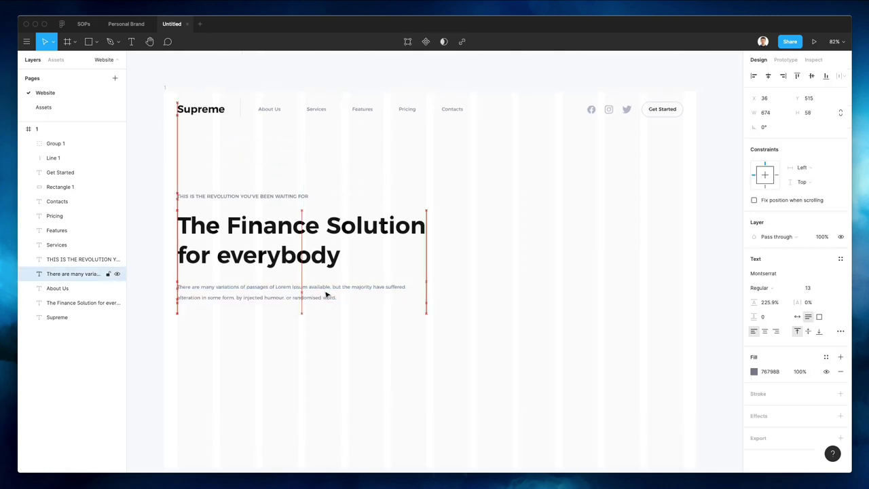
scroll(326, 295, "down", 1)
scroll(326, 294, "down", 2)
left_click_drag(178, 175, 421, 312)
key("shift+Down")
key("shift+Down")
key("shift+Down")
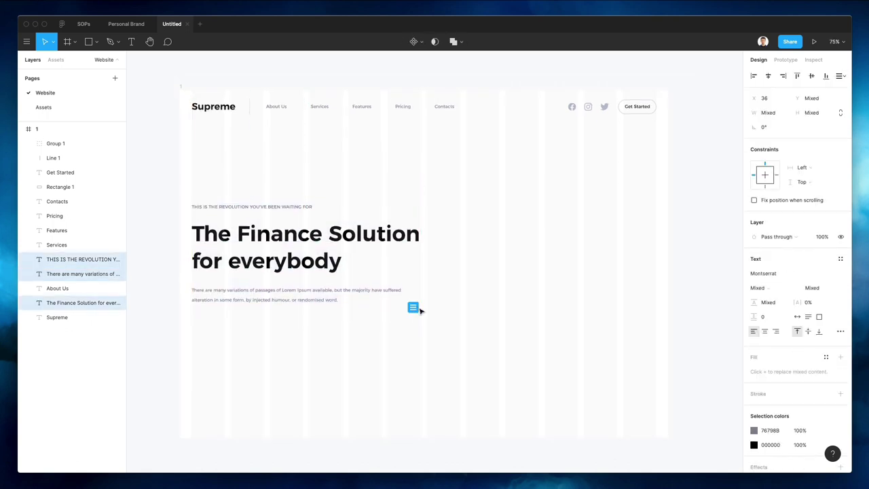
left_click(343, 395)
Copy the Get Started button below the paragraph, plus a second copy beside it
left_click_drag(658, 125, 203, 325)
scroll(207, 317, "down", 2)
scroll(207, 318, "up", 3)
left_click(214, 309)
key("ctrl+d")
left_click_drag(277, 328, 298, 330)
Relabel the buttons: left 'Get Started', right 'Watch Video'
left_click(212, 307)
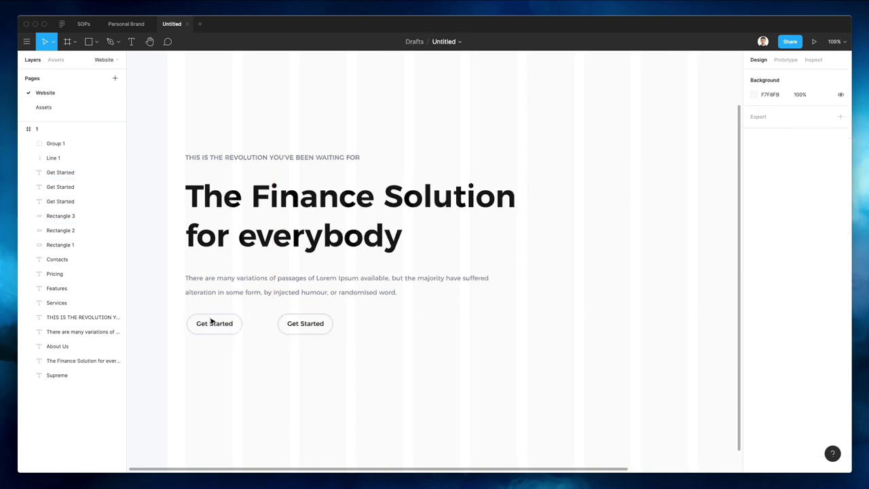
scroll(213, 322, "up", 3)
left_click(214, 323)
double_click(215, 325)
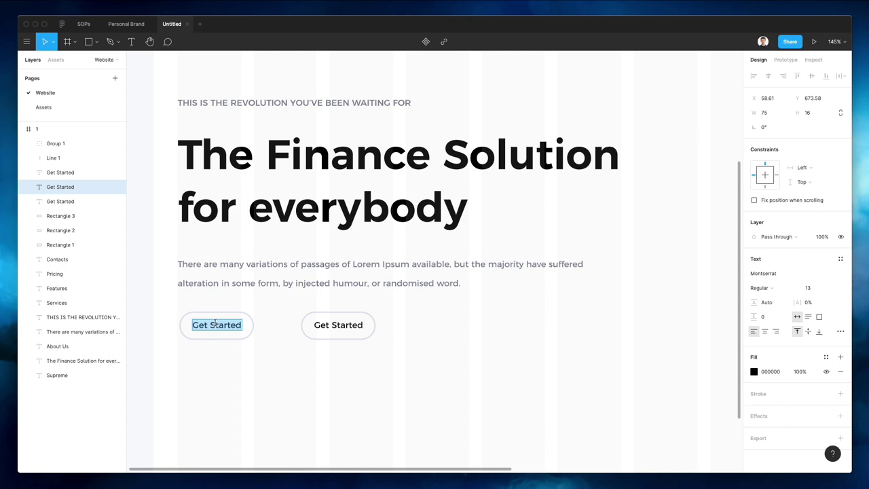
type("Ge")
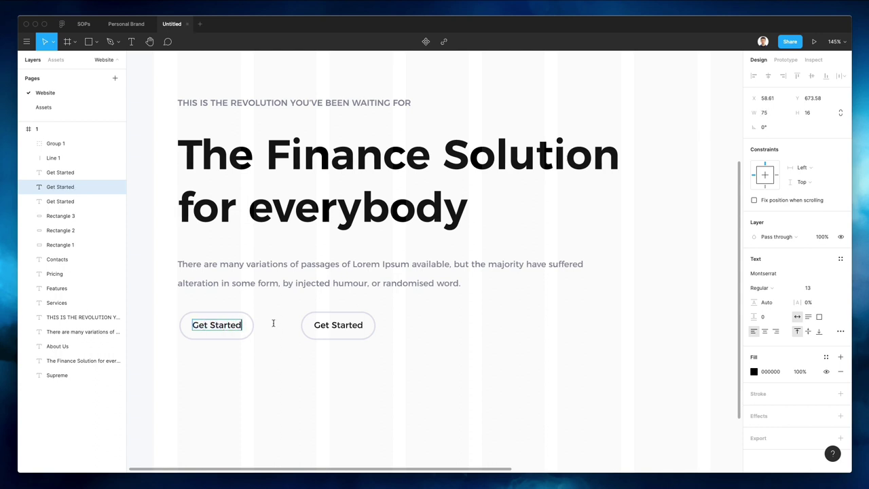
double_click(321, 326)
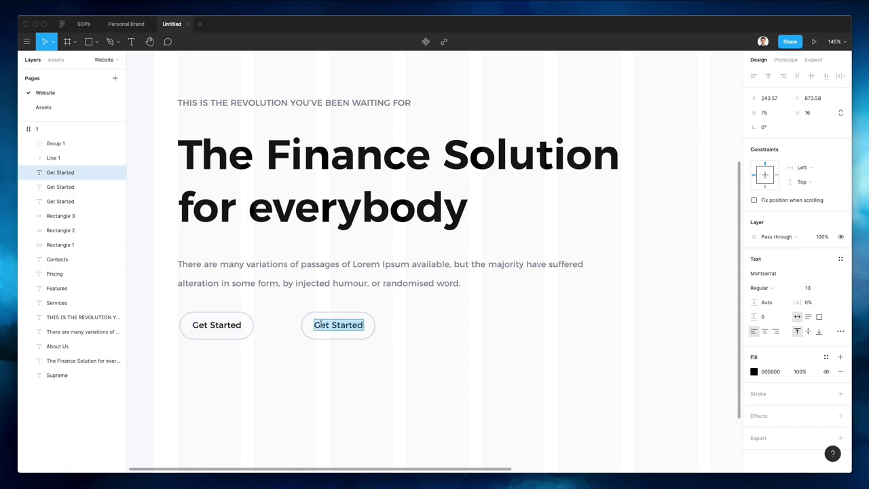
type("Watch Video")
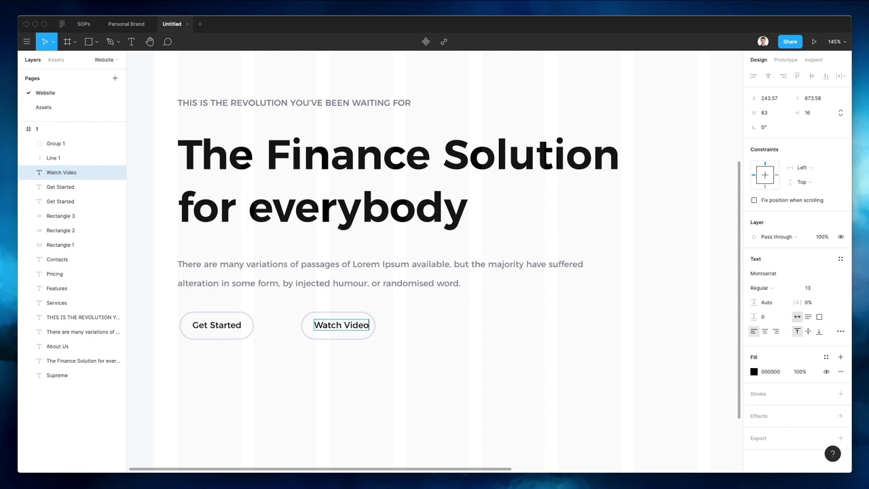
Widen the Watch Video button shape
key("Escape")
left_click(367, 315)
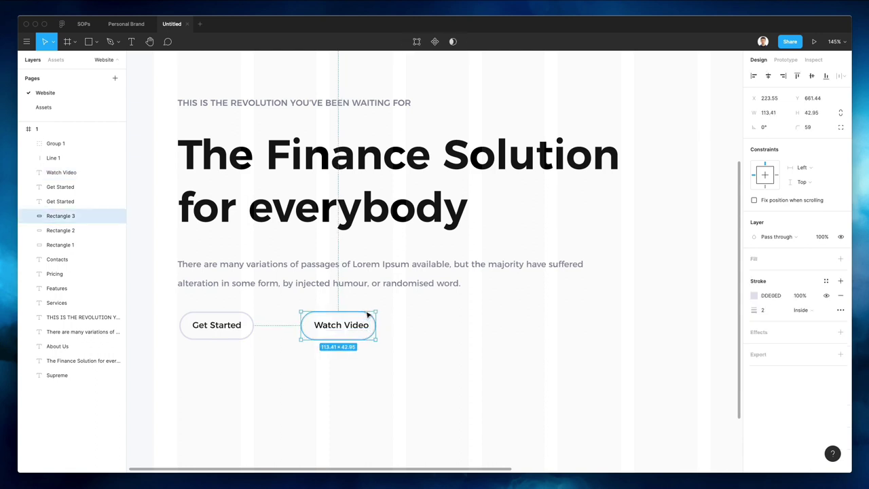
left_click_drag(379, 322, 387, 324)
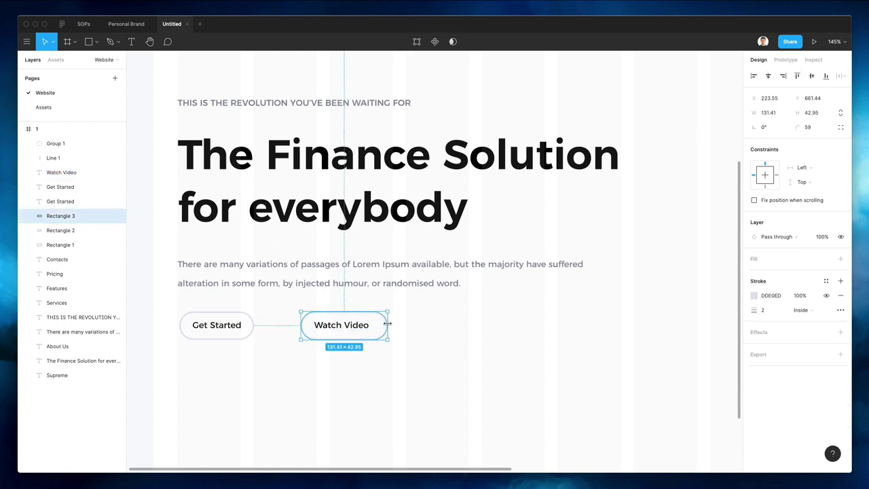
double_click(349, 326)
key("Escape")
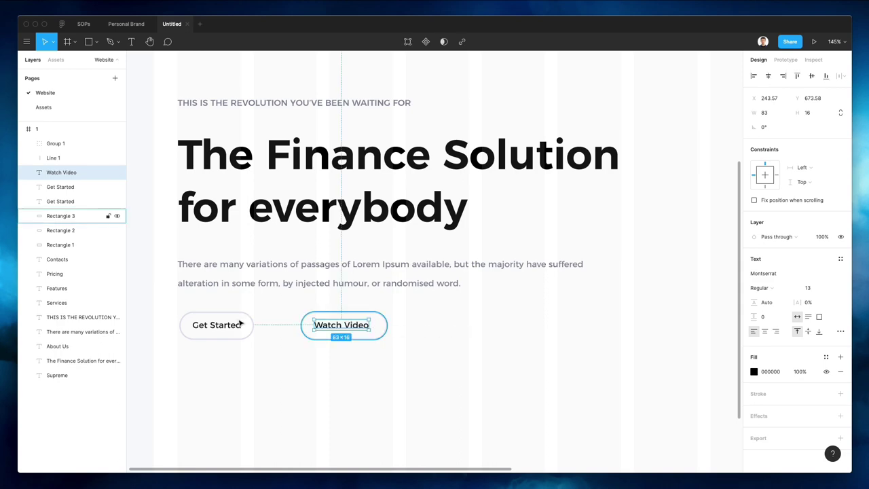
left_click(239, 309)
Remove the Get Started button's outline and give it a solid 0030FF fill
left_click(236, 314)
scroll(525, 319, "down", 5)
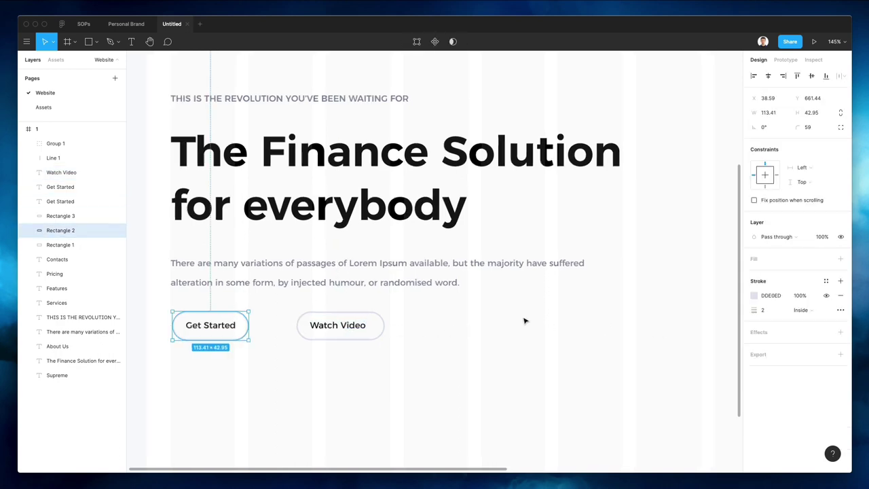
scroll(364, 324, "up", 5)
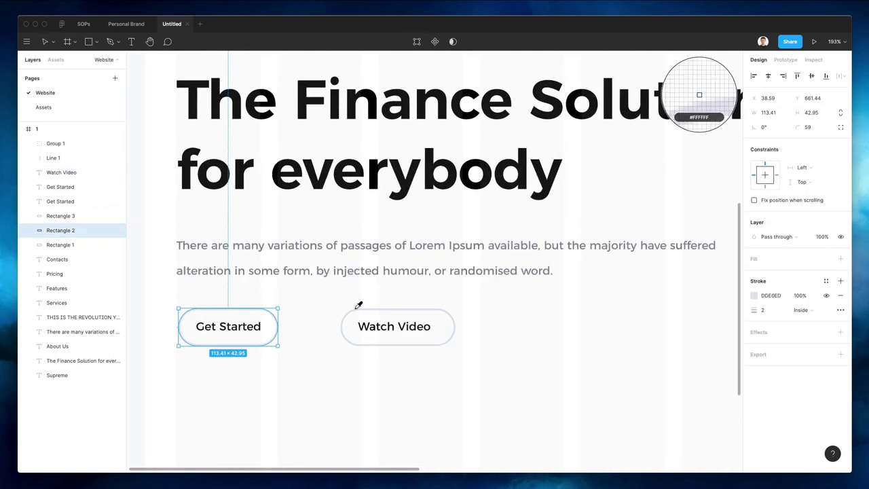
left_click(755, 296)
type("0030FF")
key("Return")
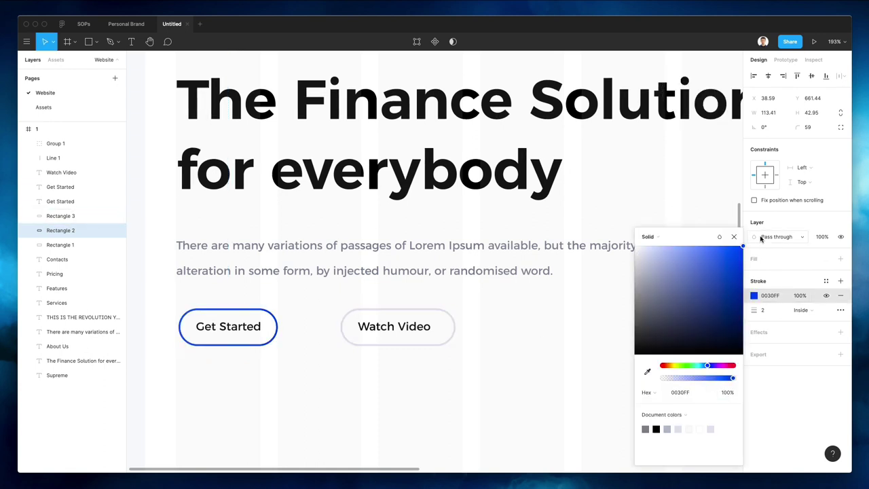
left_click(768, 295)
key("ctrl+c")
left_click(841, 295)
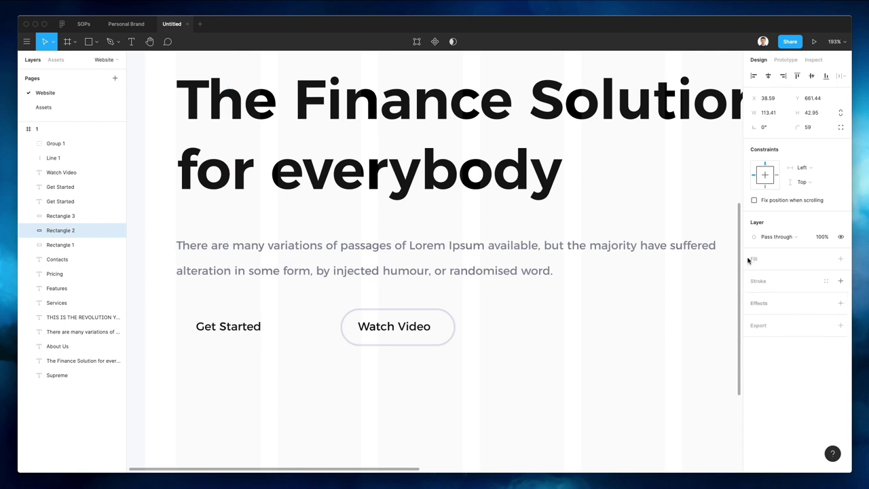
left_click(756, 259)
left_click(754, 273)
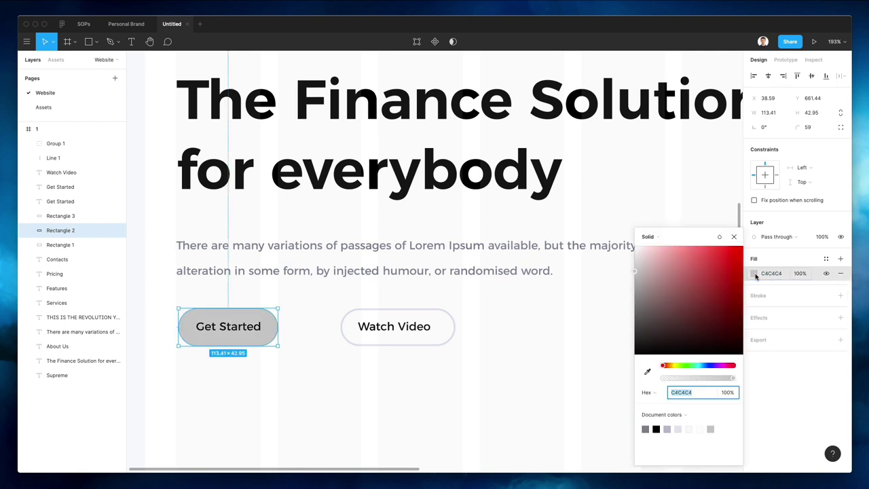
key("ctrl+v")
key("Return")
Make the Get Started label white and SemiBold
left_click(241, 328)
key("i")
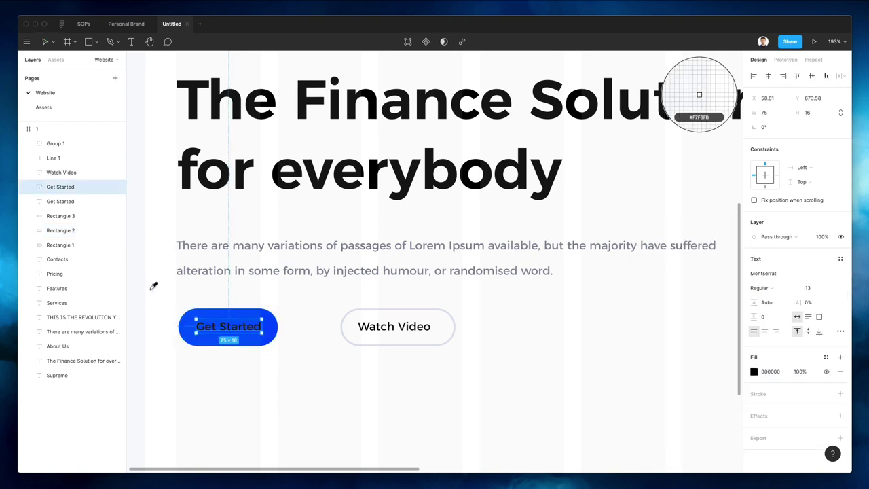
left_click(154, 286)
left_click(757, 289)
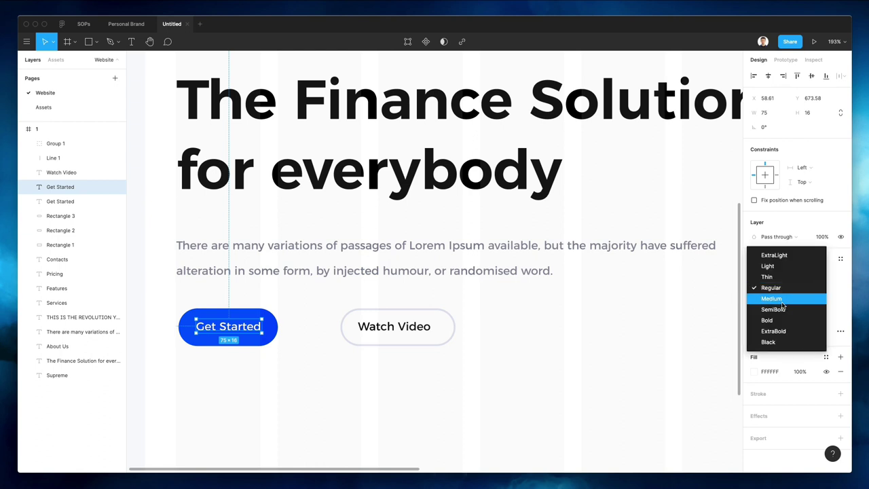
left_click(777, 306)
scroll(440, 301, "down", 3)
key("Escape")
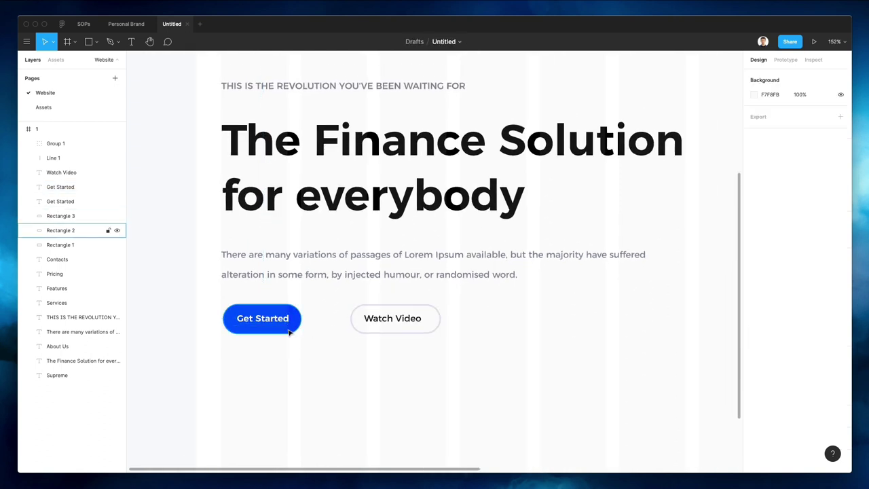
Widen the Get Started button to 116.41 and shift the Watch Video label right to centre it
left_click(290, 327)
key("Up")
key("Up")
key("Up")
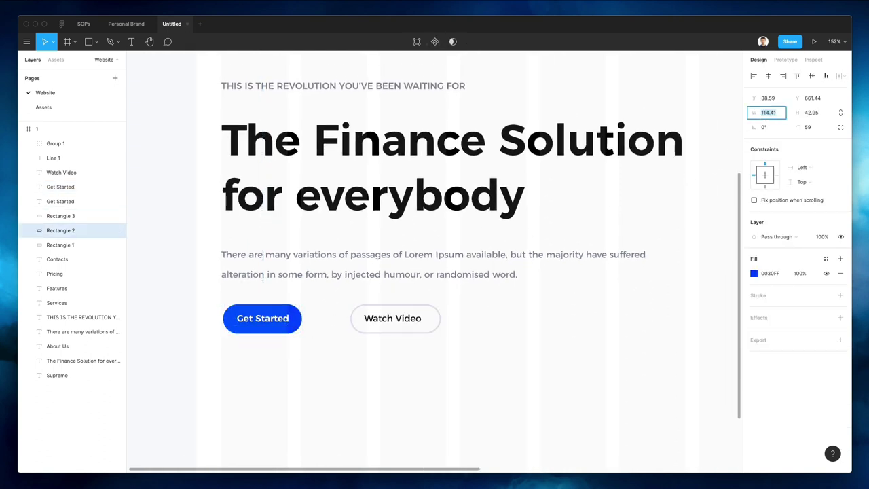
left_click(399, 359)
scroll(337, 334, "down", 5)
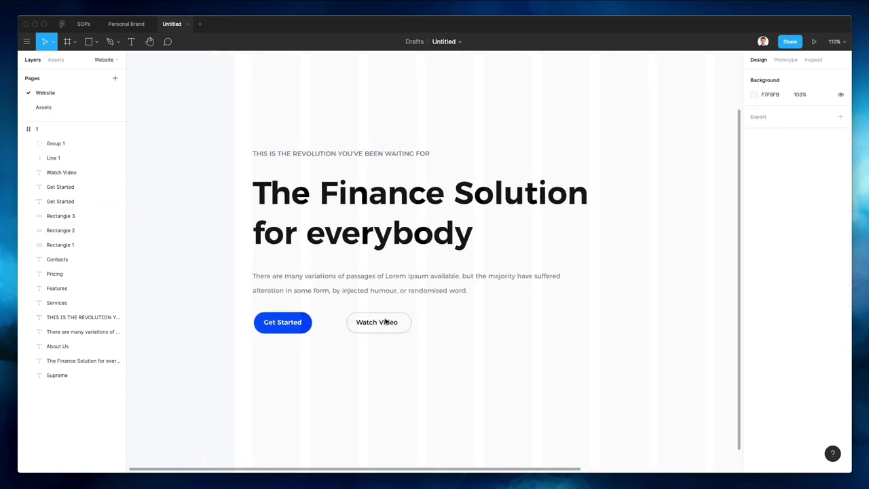
left_click_drag(386, 322, 382, 324)
left_click(392, 436)
Search Nucleo's icon library for 'videoplay' and browse the results
key("super+shift+n")
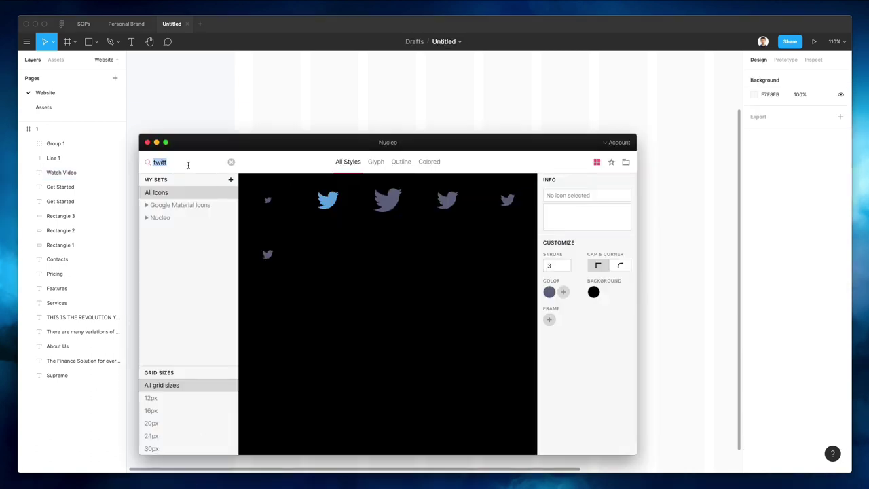
type("video")
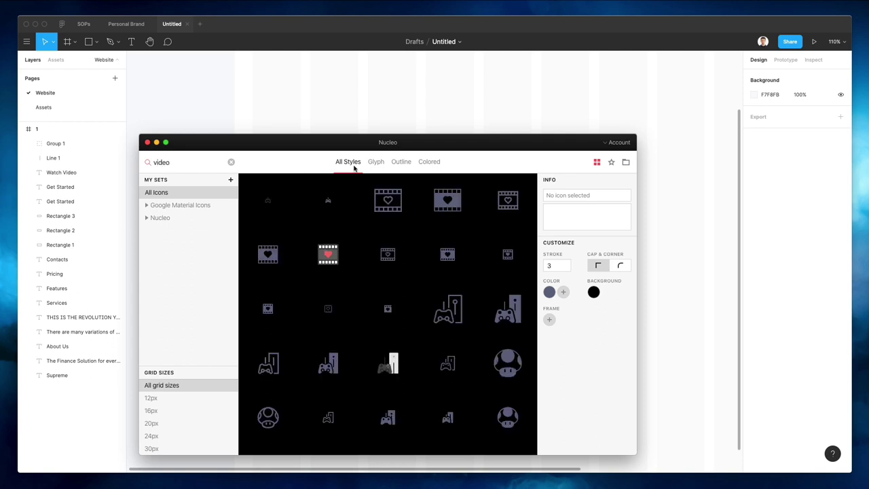
type("play")
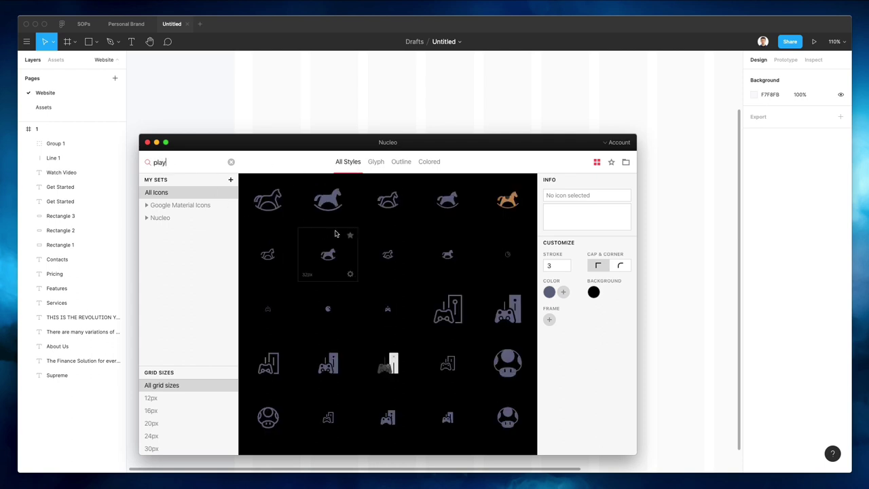
scroll(336, 233, "down", 10)
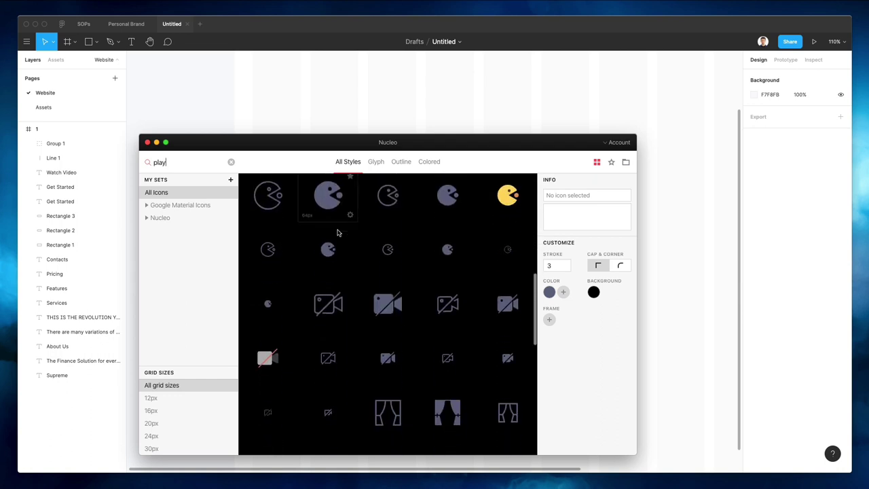
scroll(337, 233, "down", 15)
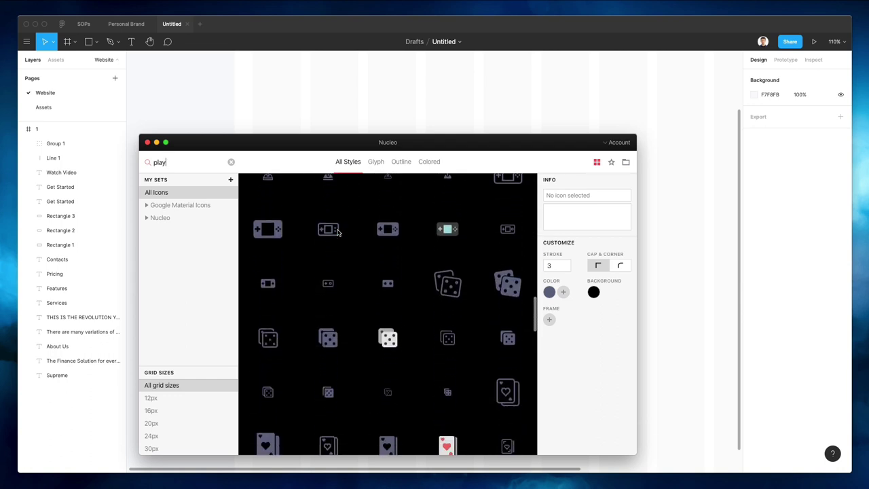
scroll(338, 233, "down", 15)
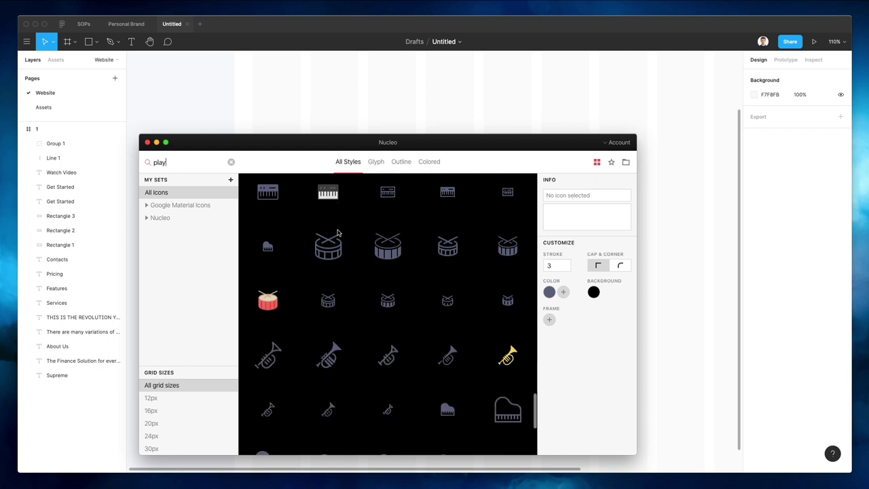
scroll(338, 232, "down", 8)
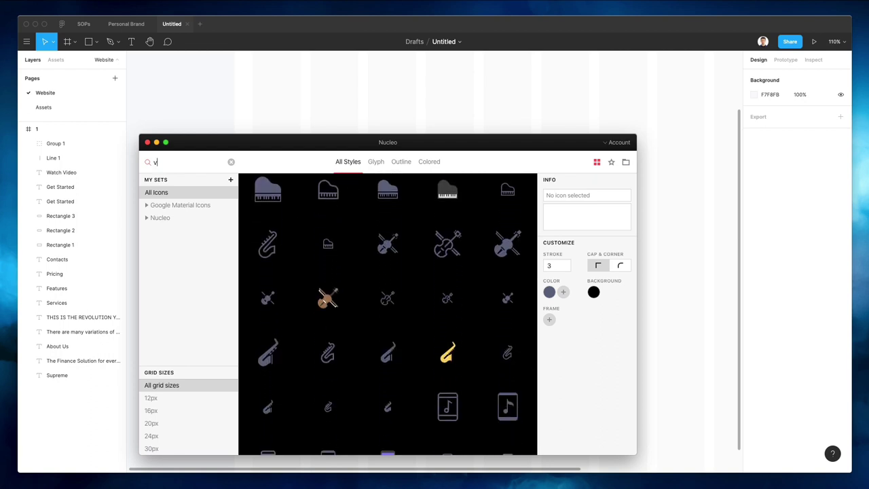
scroll(337, 290, "down", 10)
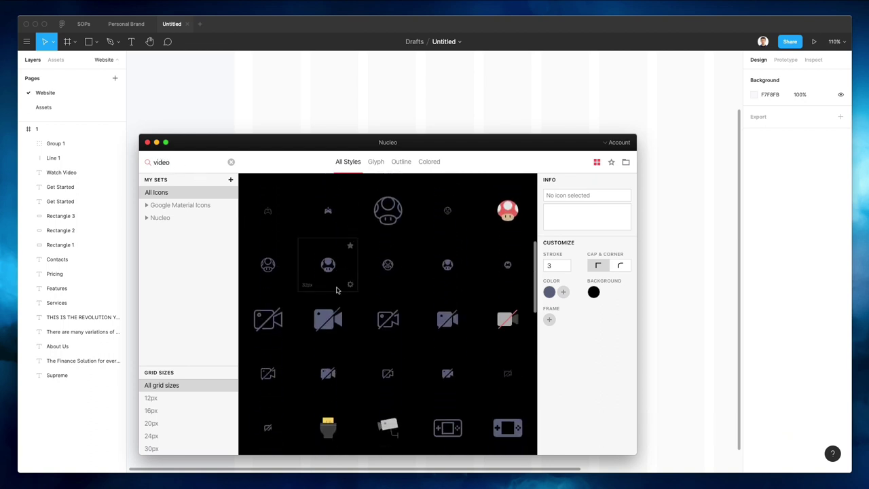
scroll(336, 290, "down", 8)
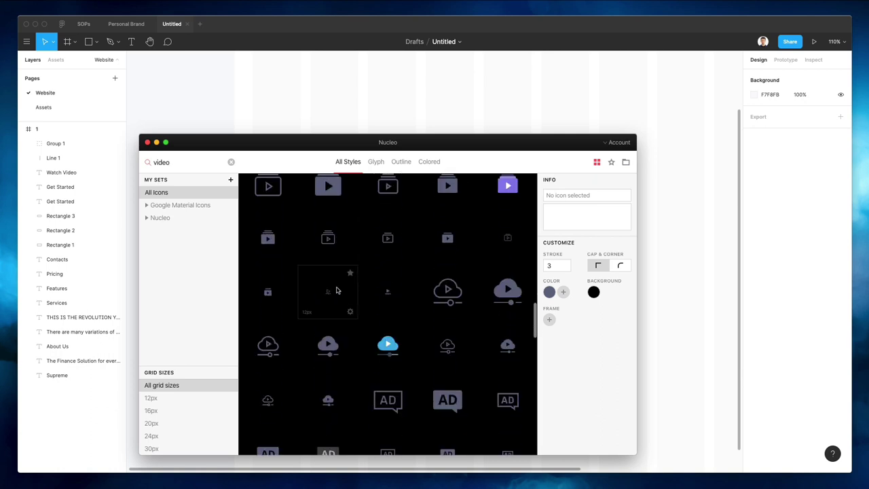
scroll(319, 216, "down", 6)
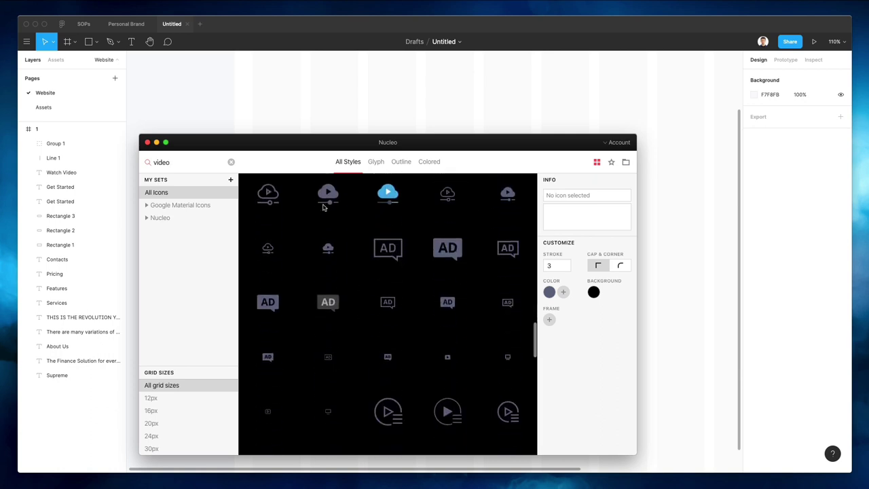
scroll(415, 285, "down", 5)
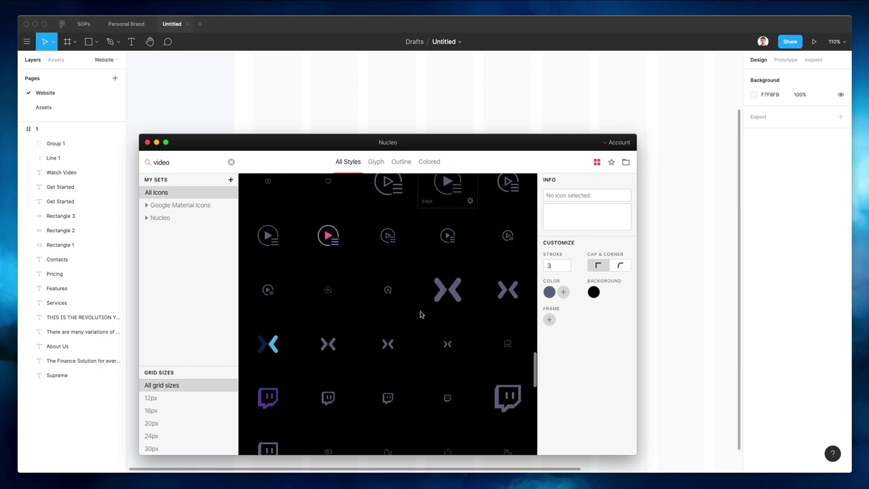
scroll(420, 314, "down", 3)
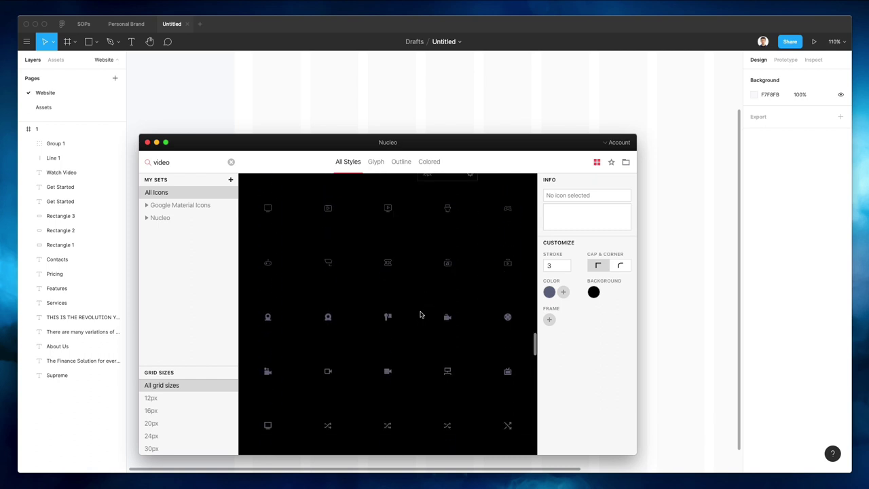
scroll(420, 314, "down", 3)
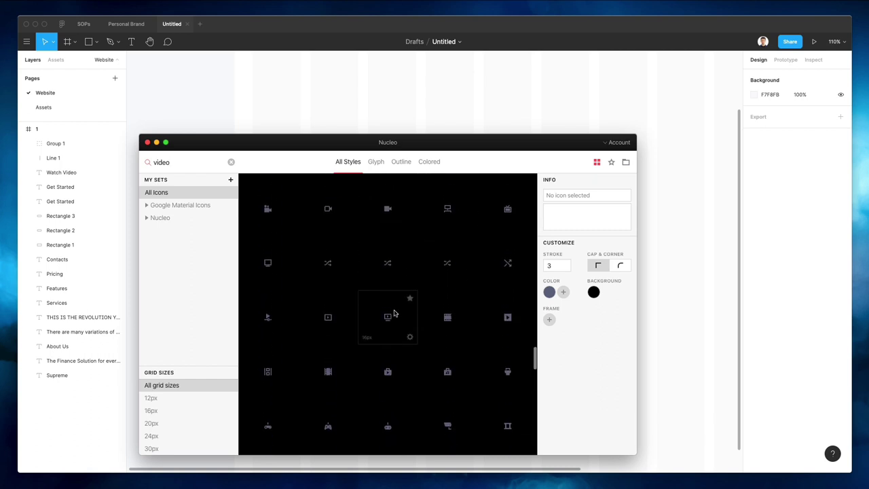
scroll(421, 239, "down", 2)
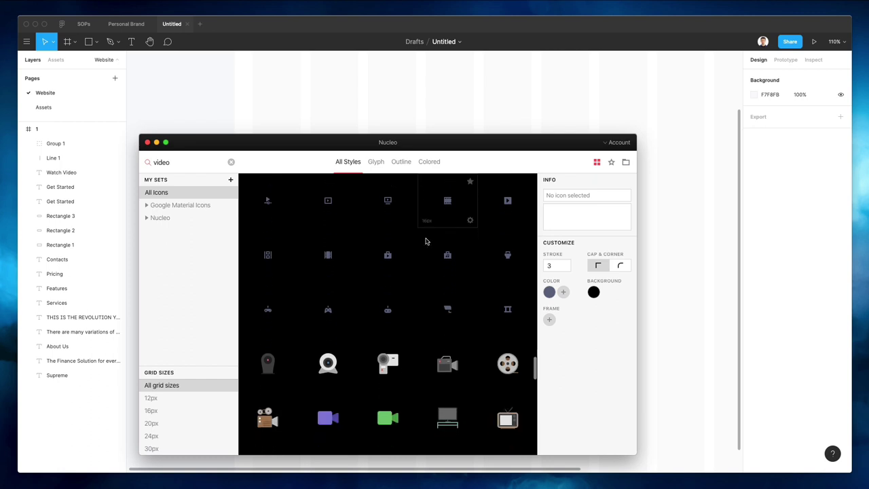
scroll(427, 241, "down", 6)
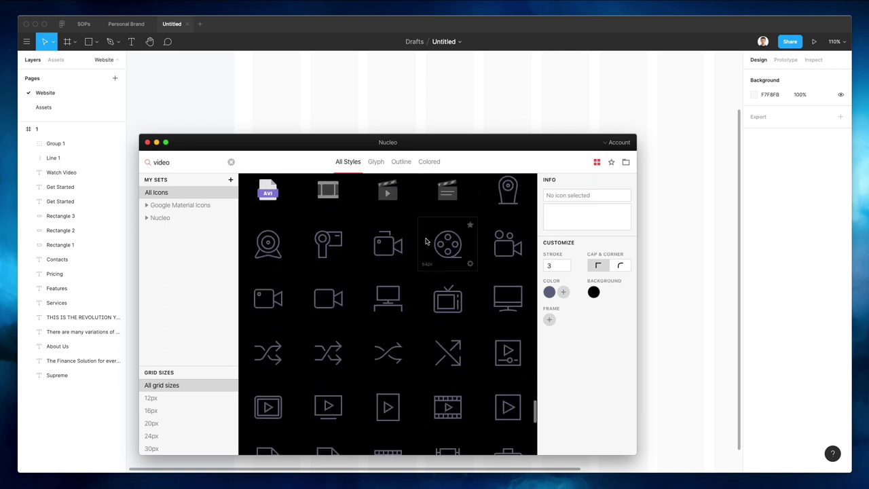
scroll(427, 241, "down", 8)
Filter the icons to Glyph style and the Google Material Icons set
left_click(377, 163)
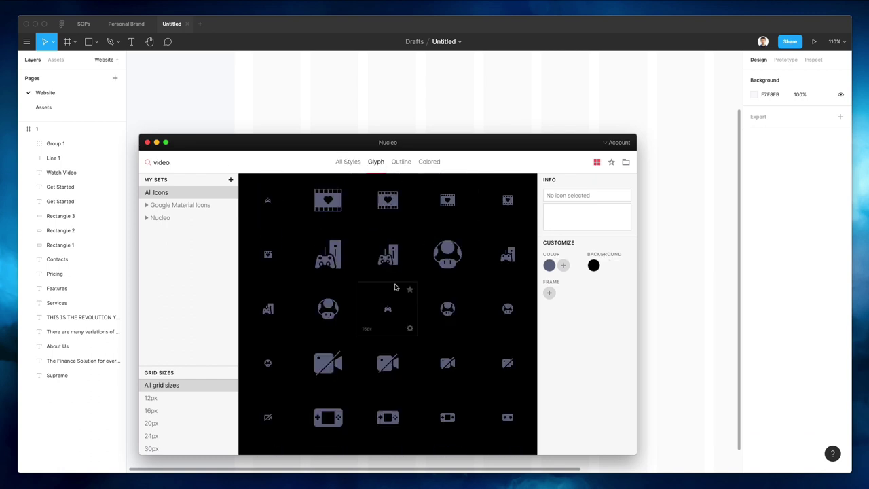
scroll(395, 287, "down", 5)
left_click(179, 217)
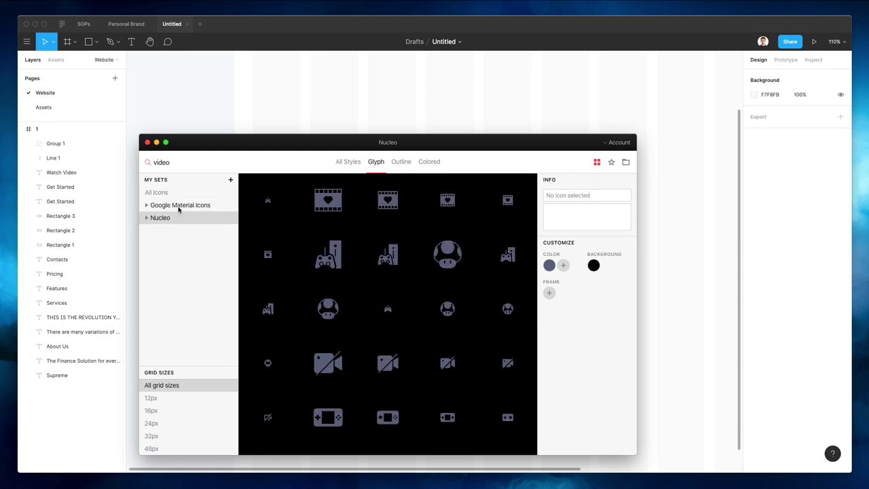
left_click(179, 207)
scroll(349, 281, "down", 2)
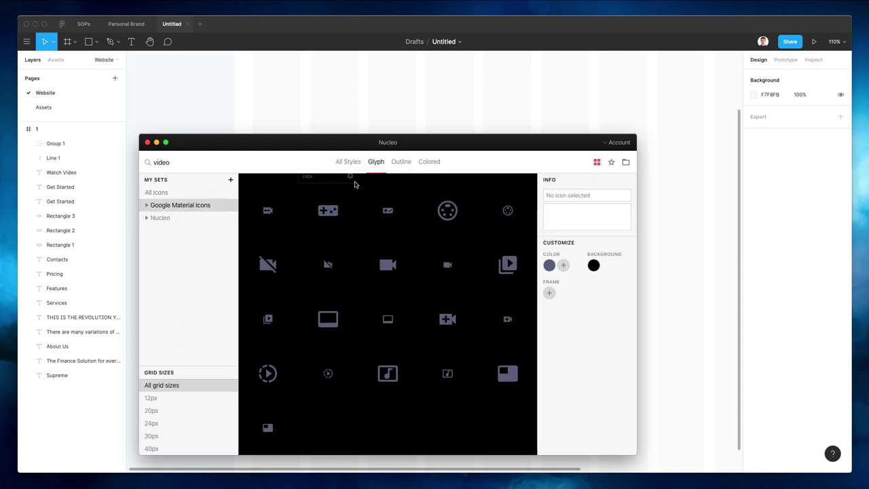
Search 'play' and drag the play circle outline icon onto the Watch Video button
left_click_drag(424, 147, 693, 158)
scroll(584, 319, "up", 2)
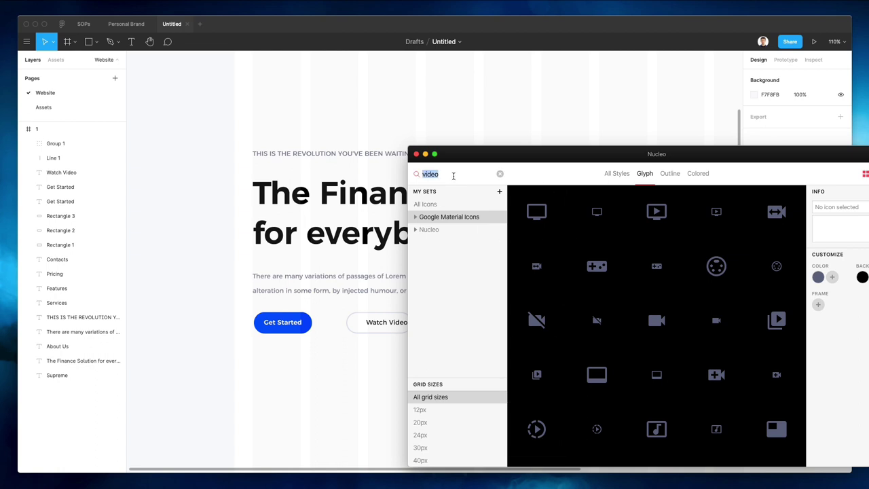
key("BackSpace")
type("play")
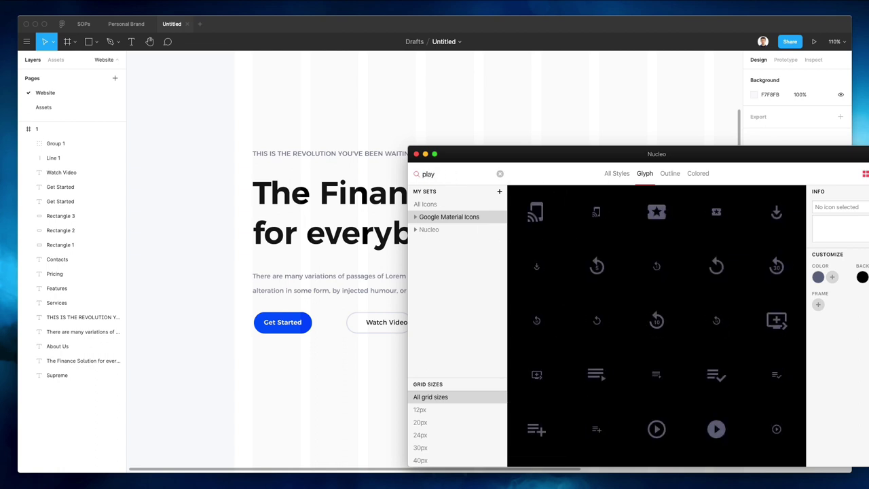
scroll(525, 235, "down", 3)
left_click_drag(657, 334, 241, 360)
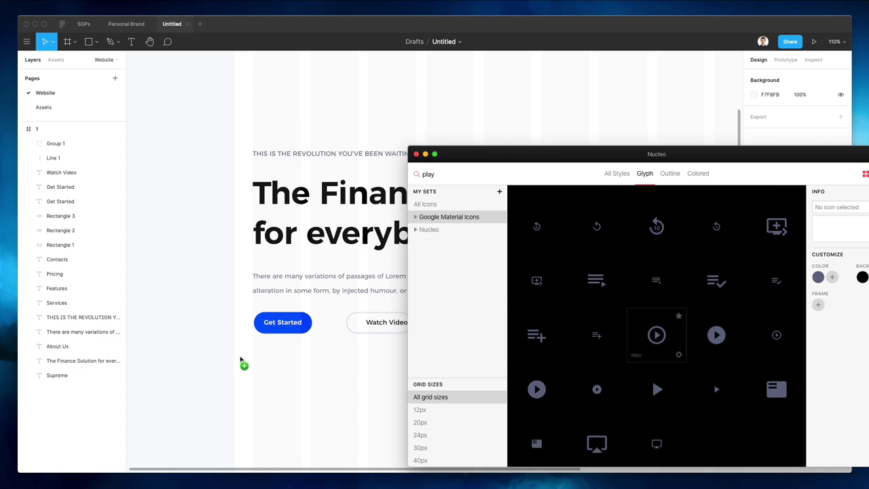
left_click_drag(359, 341, 359, 340)
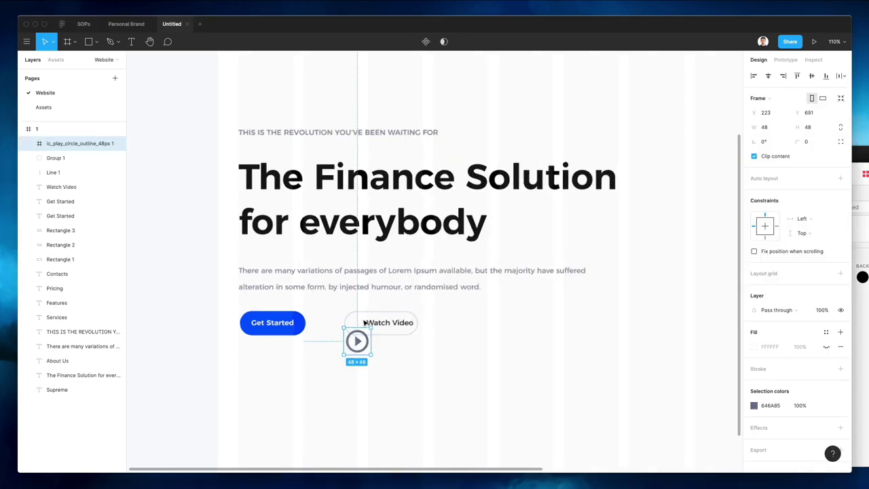
Resize the play icon to about 17 px and place it left of the Watch Video label
scroll(364, 325, "up", 10)
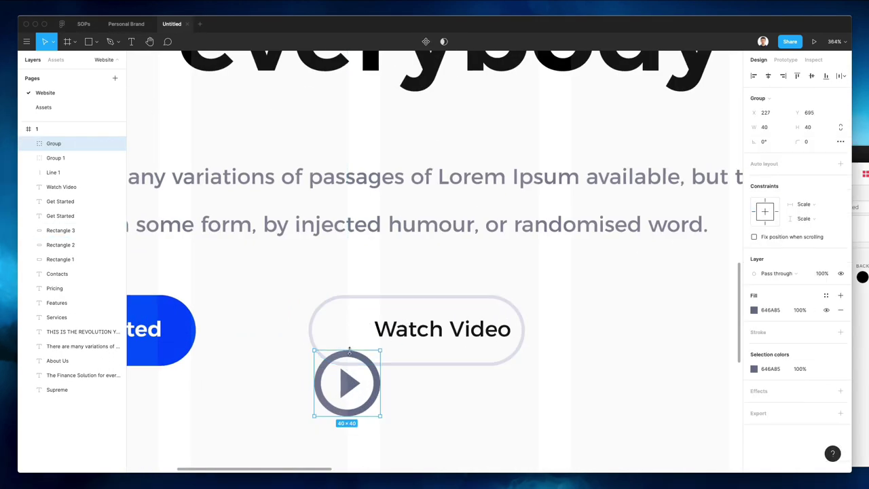
left_click_drag(349, 349, 342, 331)
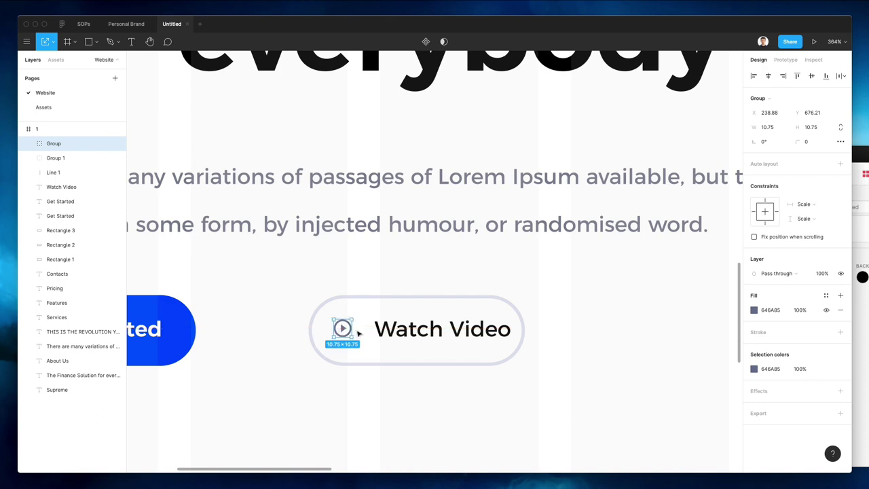
left_click_drag(351, 329, 365, 329)
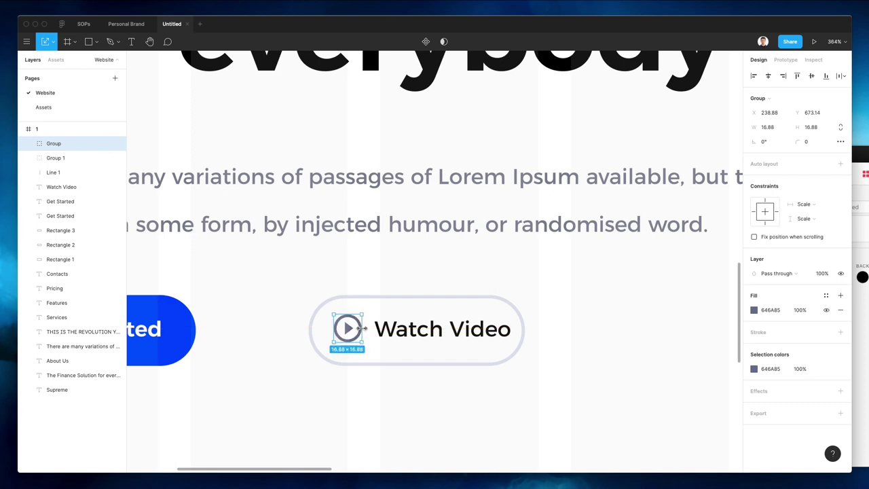
key("Left")
key("Down")
Recolour the play icon with the social icons' lighter grey AFB3C8
scroll(364, 328, "down", 10)
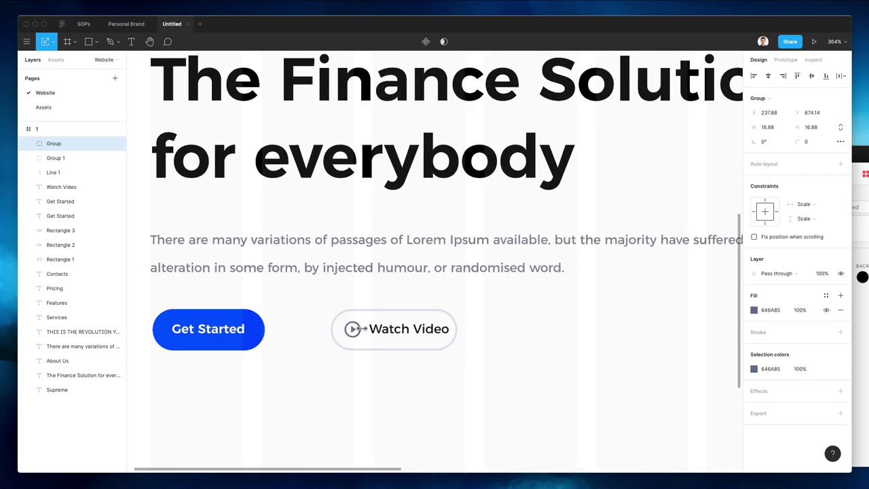
scroll(364, 331, "down", 3)
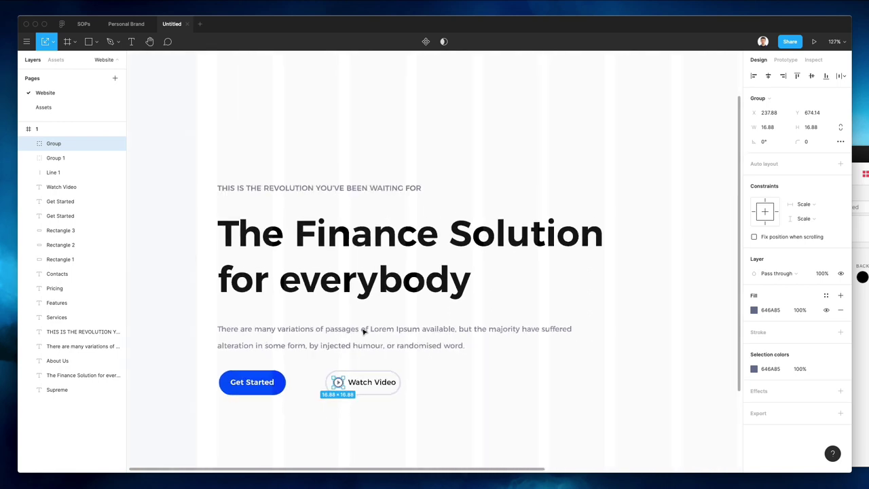
scroll(362, 333, "up", 5)
scroll(363, 333, "right", 3)
key("i")
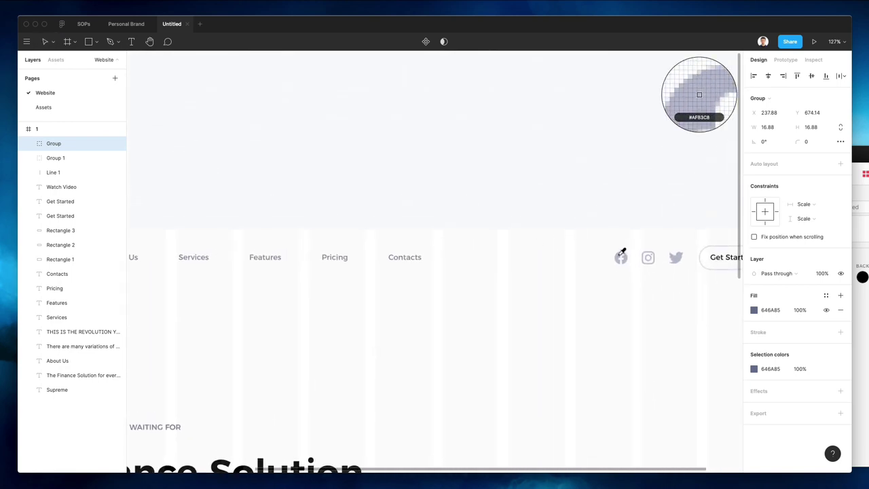
left_click(620, 255)
scroll(224, 401, "down", 10)
scroll(224, 400, "left", 5)
left_click(272, 316)
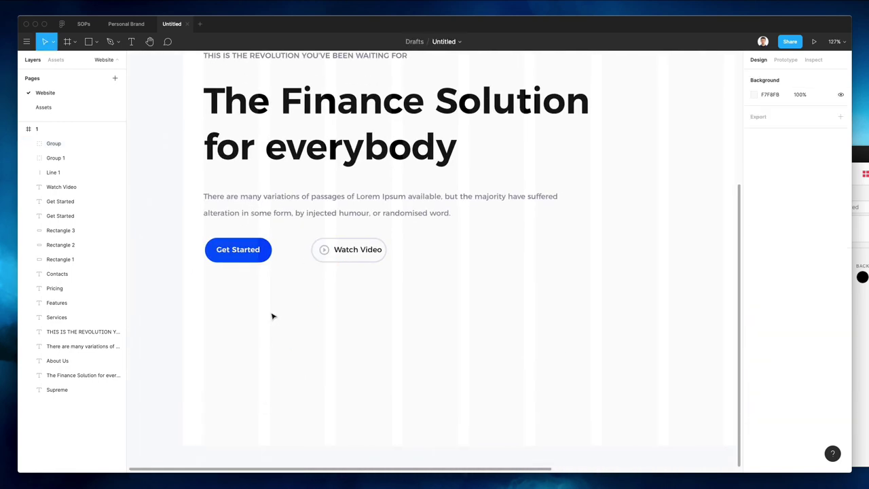
Widen the Watch Video button's outline slightly
left_click(369, 240)
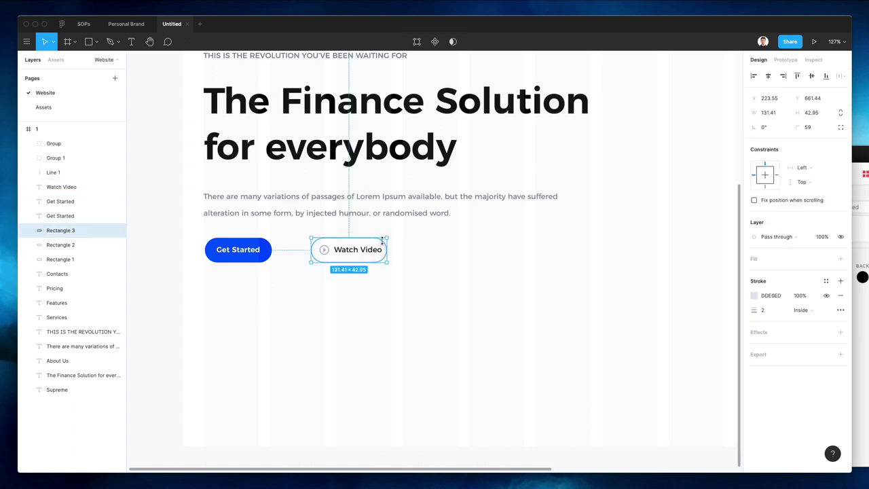
left_click_drag(386, 246, 392, 246)
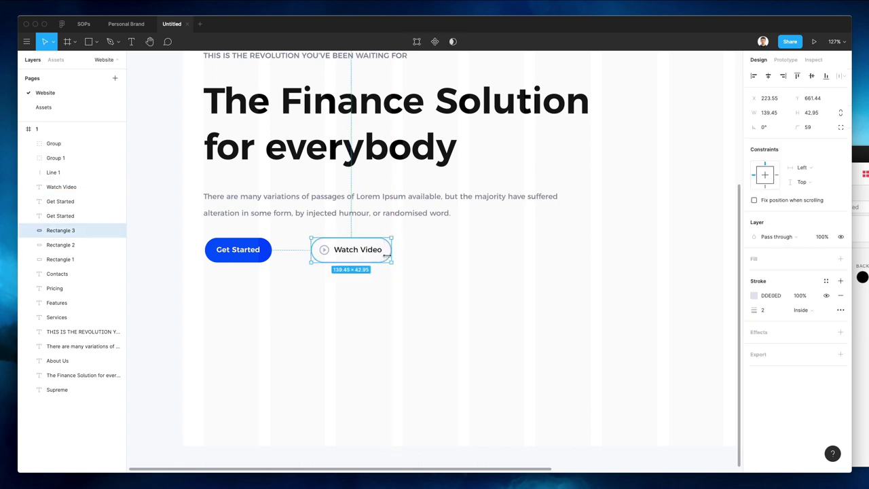
left_click(341, 255)
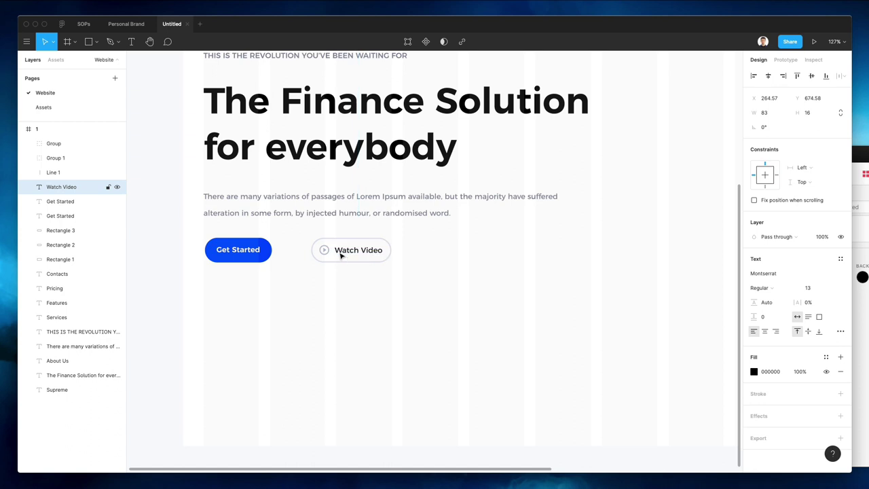
left_click(370, 266)
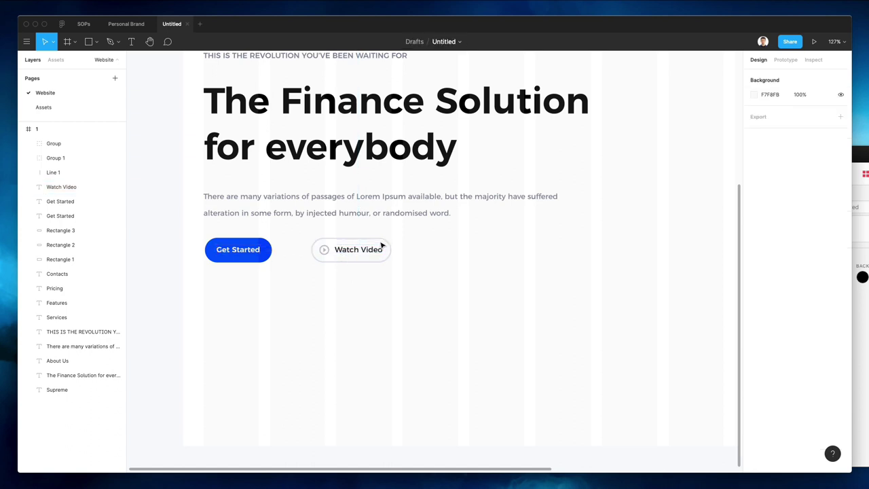
left_click(229, 253)
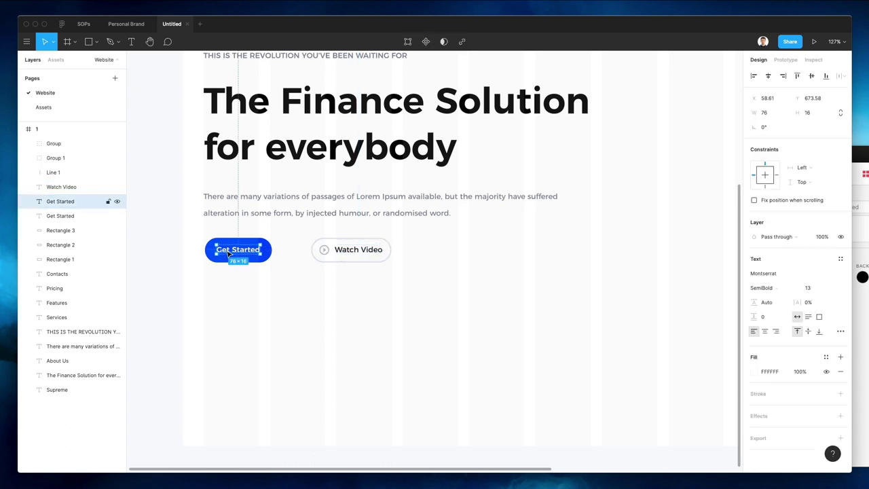
left_click(427, 245)
Group the Watch Video text and outline, and move the group closer to Get Started
left_click_drag(459, 227, 306, 283)
key("super+g")
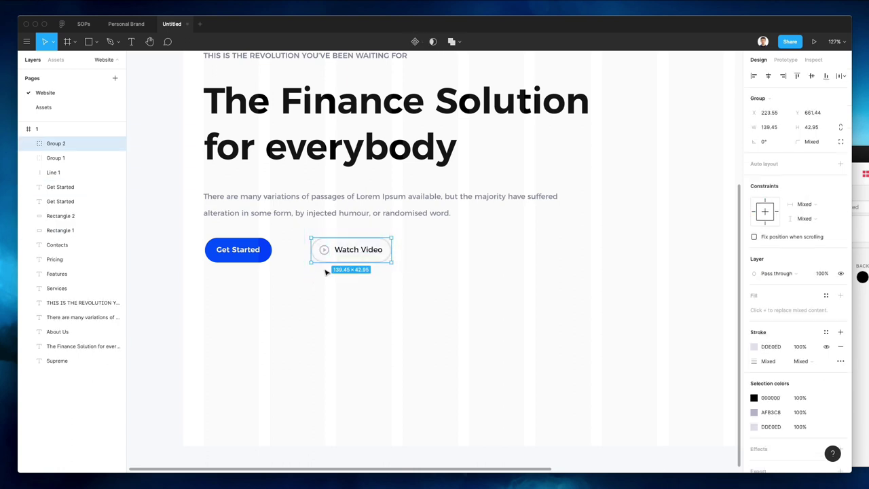
left_click_drag(369, 248, 341, 250)
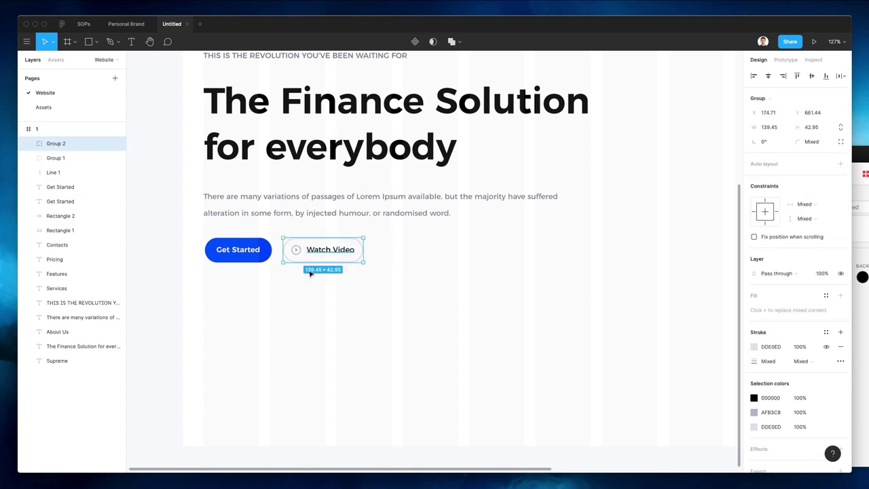
scroll(299, 286, "down", 3)
left_click(290, 307)
Check the play icon inside the button, then go to the Assets page of 3D icons
scroll(288, 307, "down", 4)
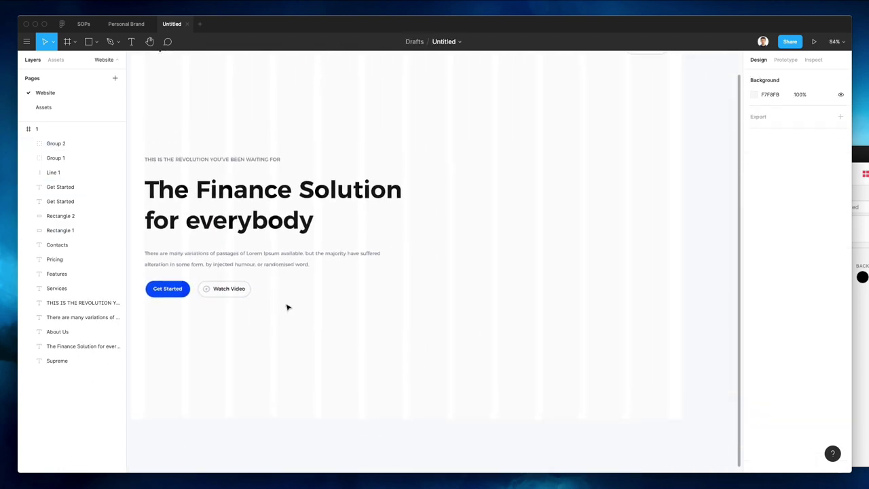
scroll(288, 307, "up", 2)
scroll(288, 307, "down", 4)
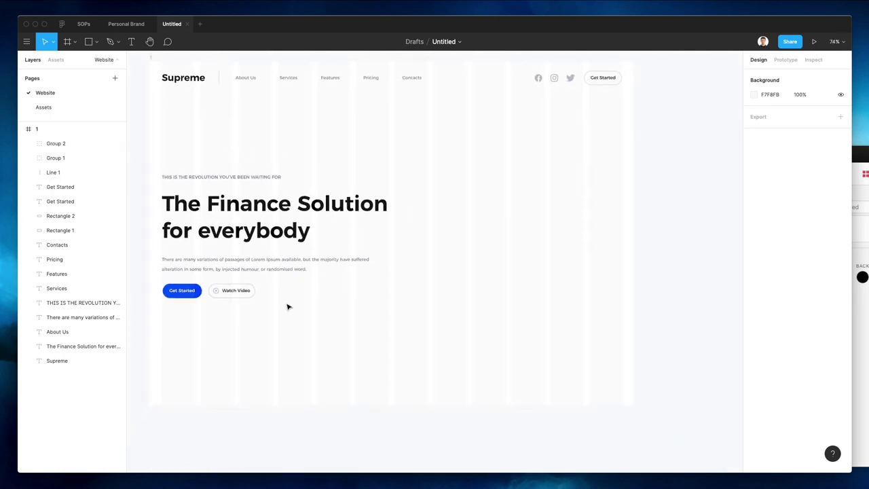
double_click(216, 294)
left_click(378, 315)
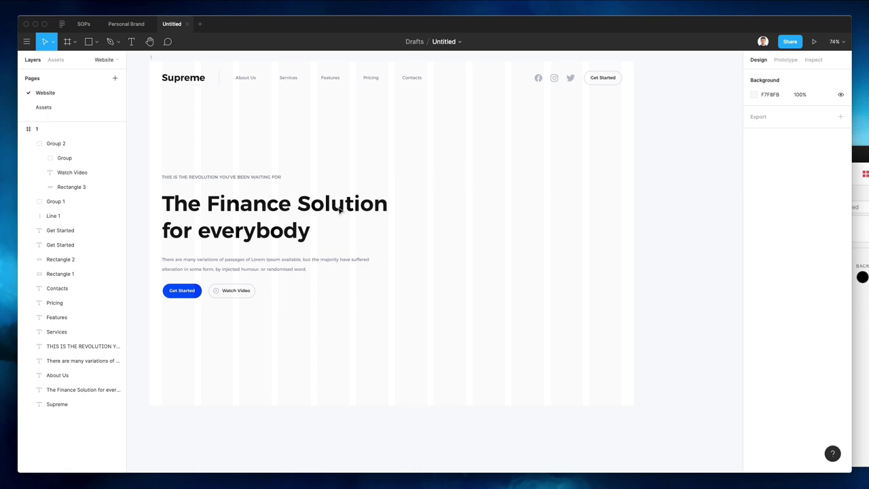
left_click(63, 108)
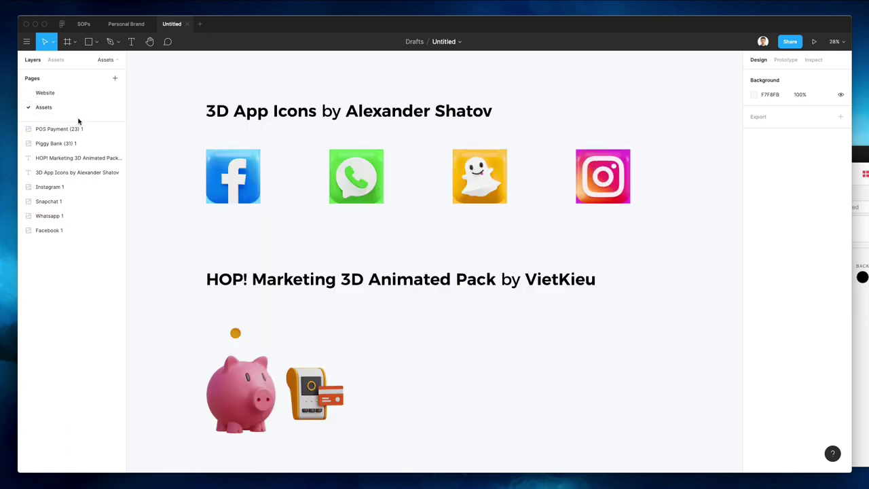
Bring up the HOP! Marketing 3D Animated Pack product page on UI8 in the browser
scroll(172, 152, "down", 1)
scroll(172, 151, "left", 1)
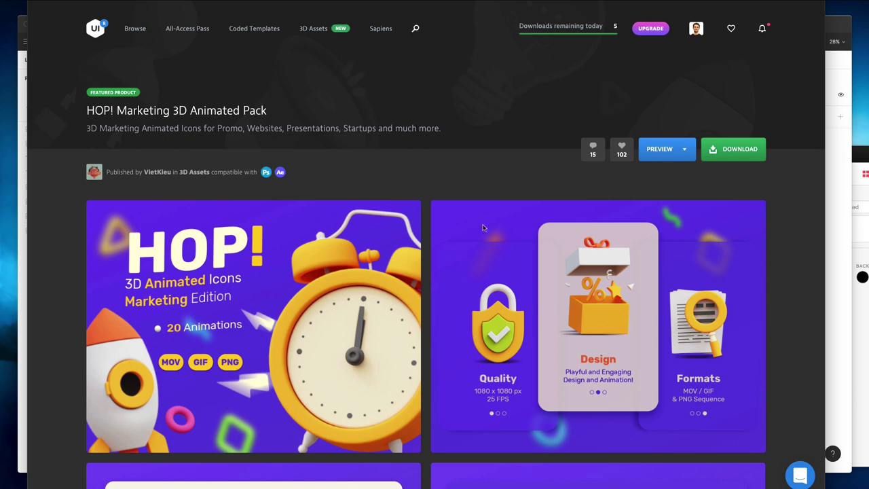
Browse the 3D App Icons for iOS tab on UI8, scrolling through its preview images
scroll(424, 254, "down", 5)
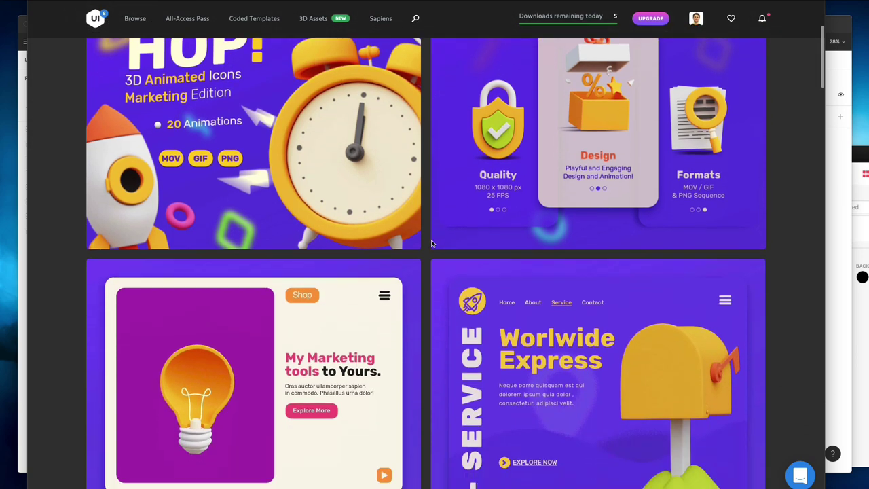
scroll(431, 244, "down", 5)
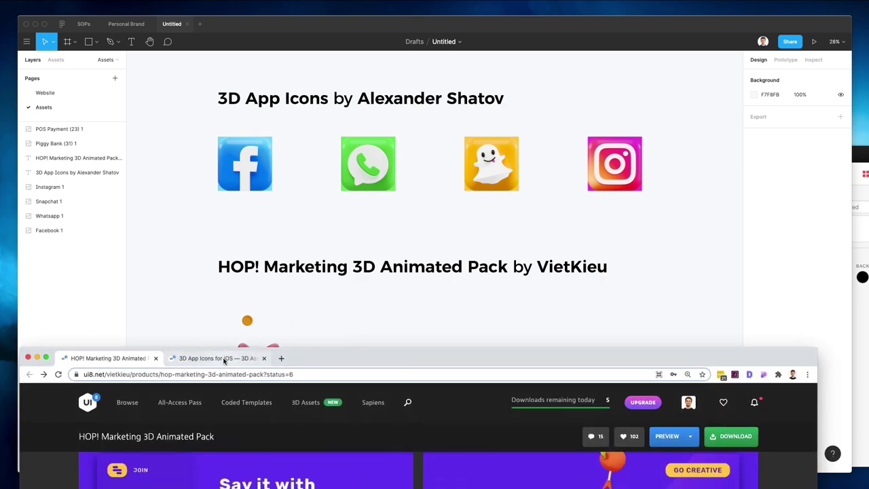
left_click(225, 358)
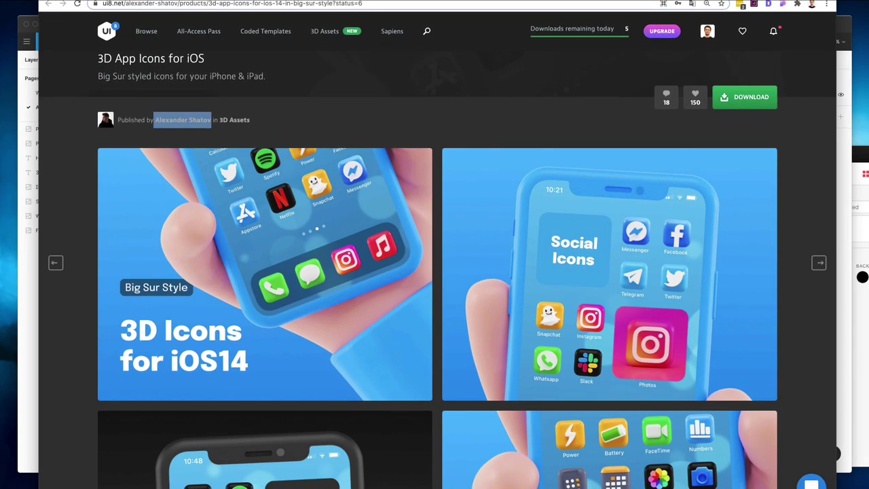
scroll(437, 228, "down", 7)
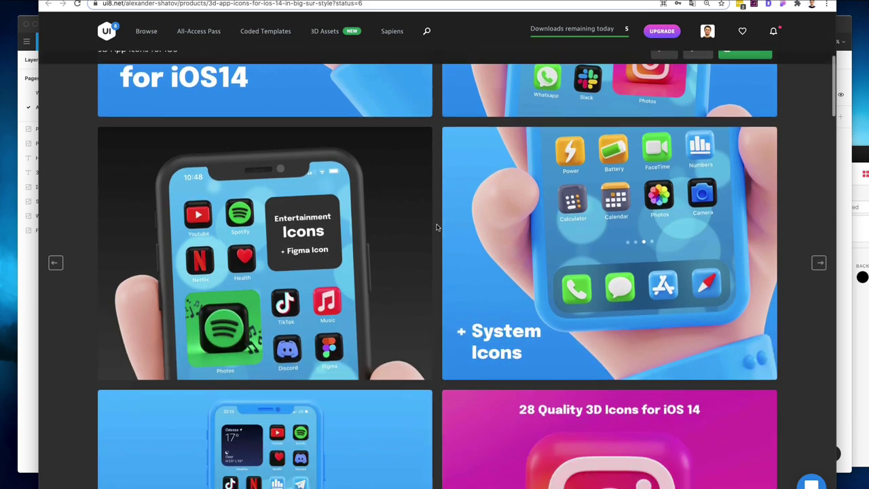
scroll(437, 228, "down", 3)
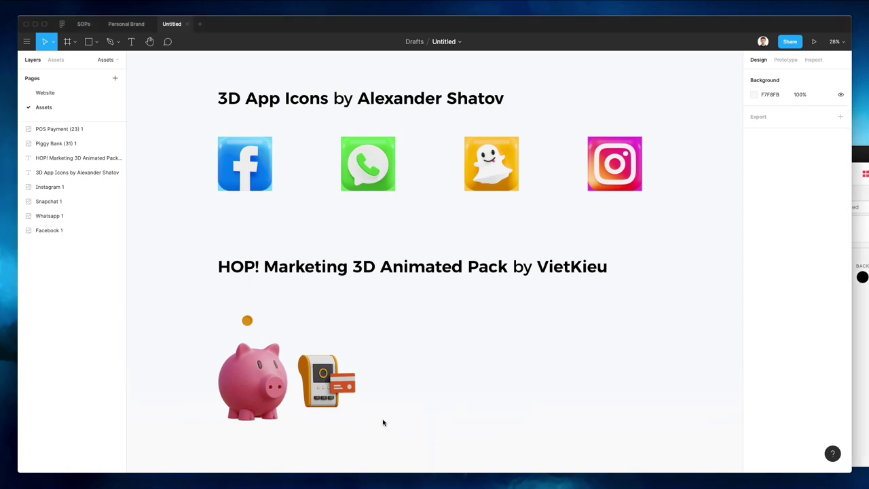
Copy the piggy bank and POS payment images onto the Website page and shrink them together
left_click_drag(398, 338, 215, 442)
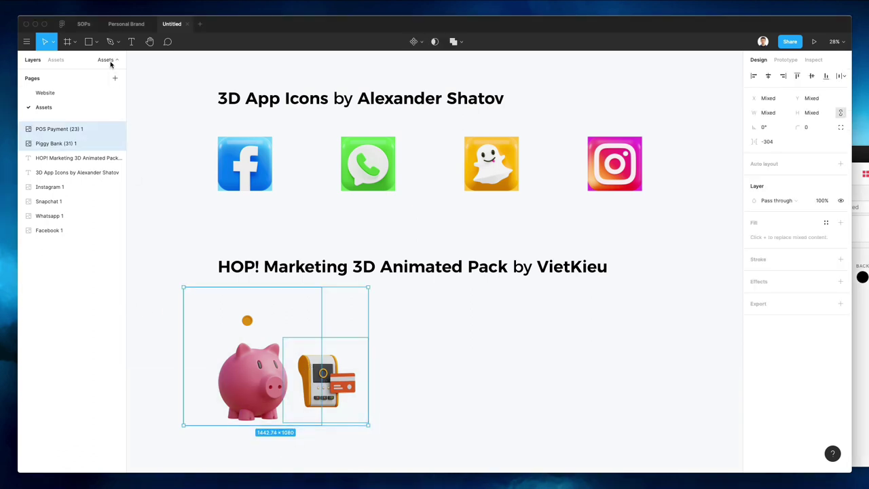
left_click(68, 94)
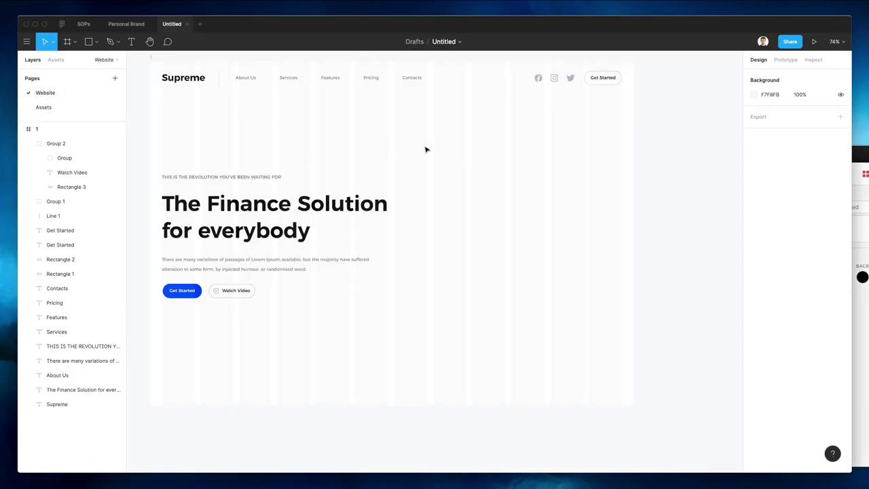
key("super+v")
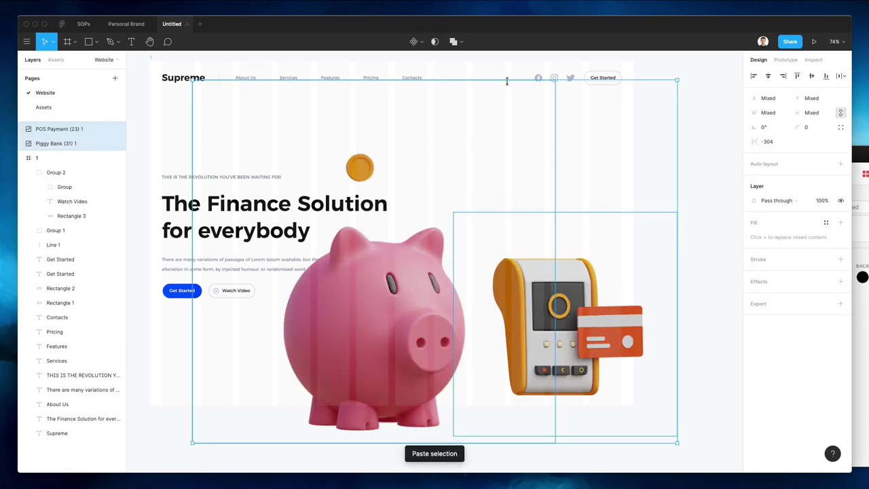
left_click_drag(507, 80, 517, 215)
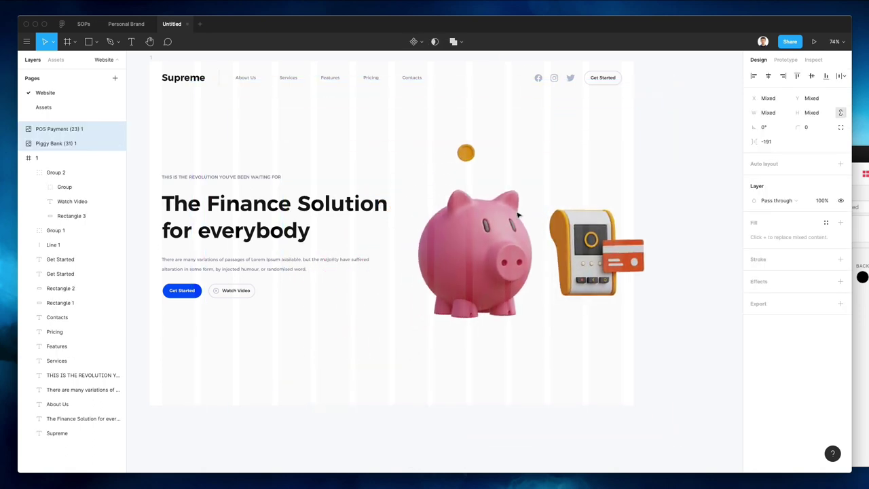
key("Escape")
Shrink the POS payment image to about 325 and tuck it beside the piggy bank
left_click(615, 229)
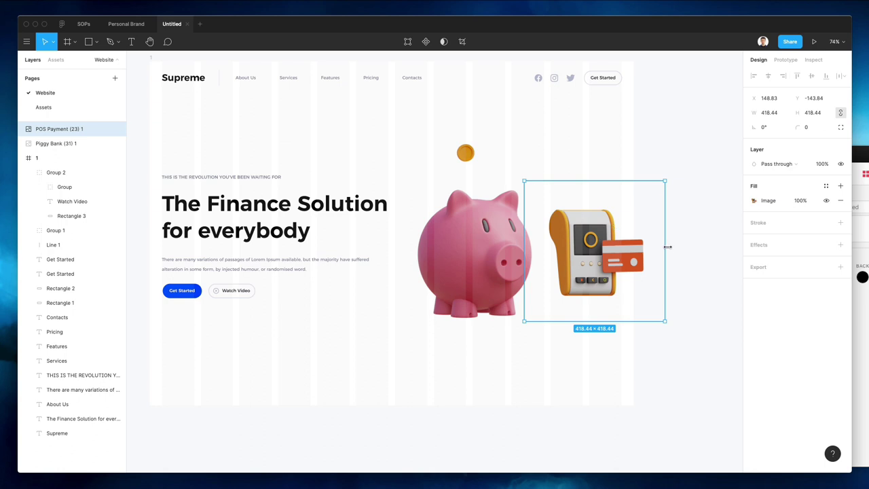
left_click_drag(668, 247, 633, 246)
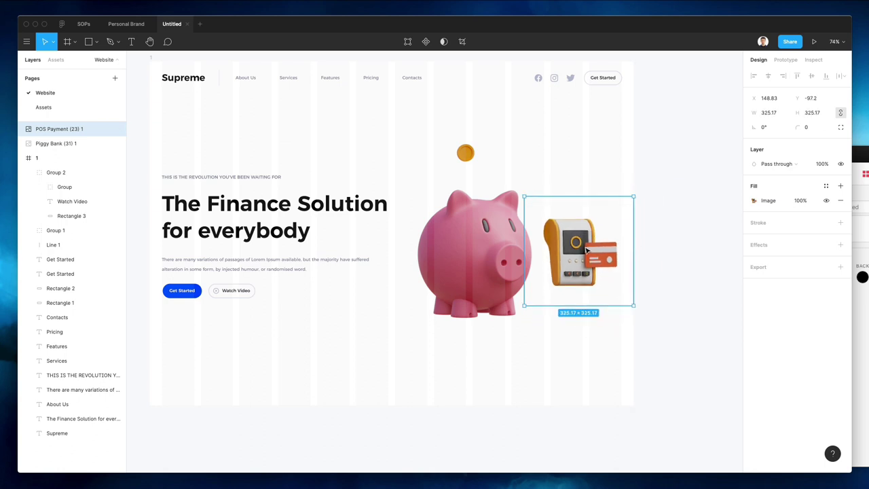
scroll(462, 256, "down", 1)
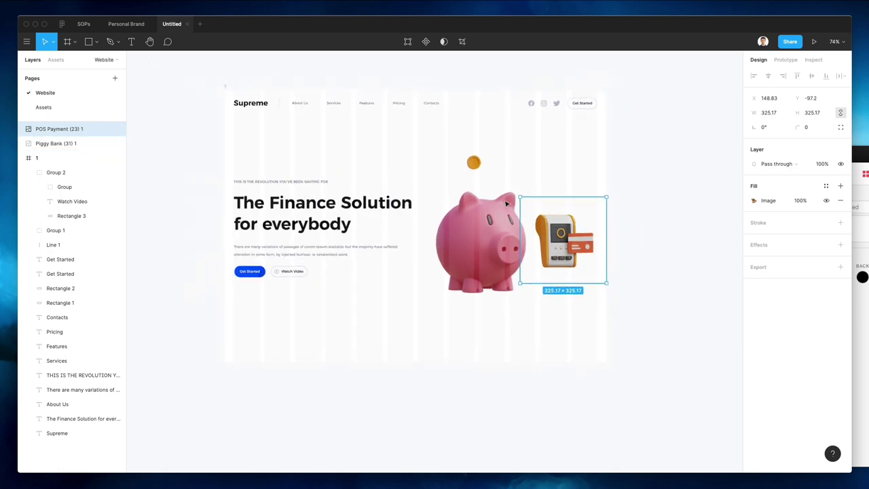
scroll(463, 256, "up", 5)
scroll(468, 251, "up", 8)
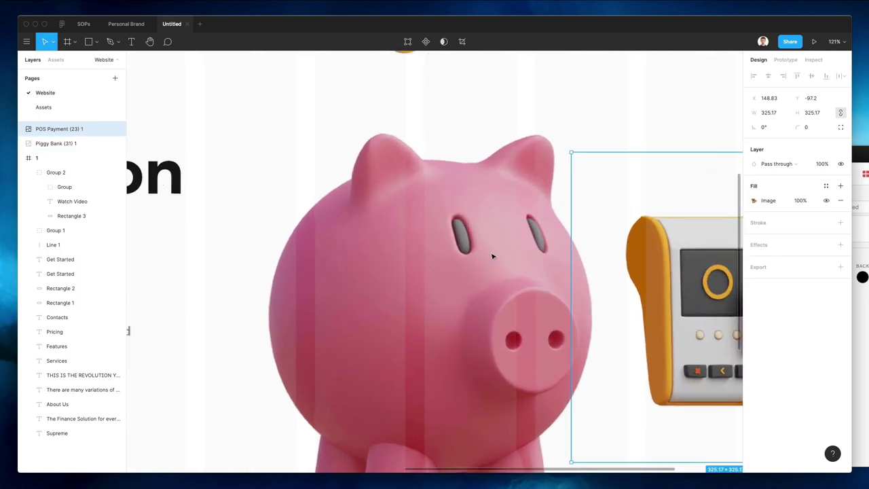
scroll(493, 256, "right", 5)
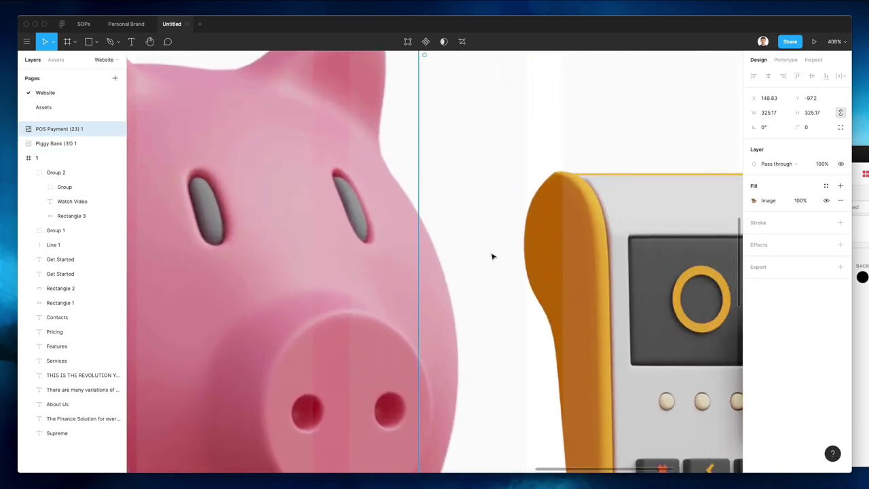
scroll(493, 256, "down", 2)
scroll(493, 256, "down", 5)
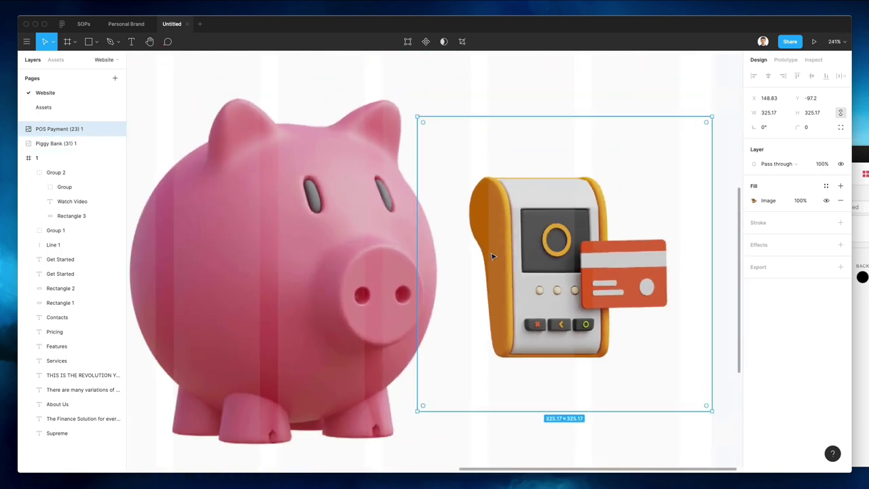
scroll(451, 233, "up", 1)
scroll(451, 233, "down", 3)
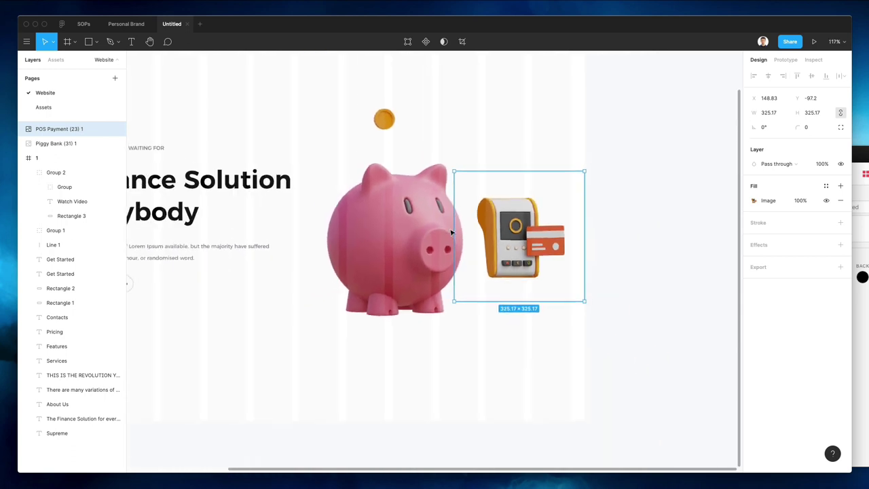
scroll(418, 232, "down", 3)
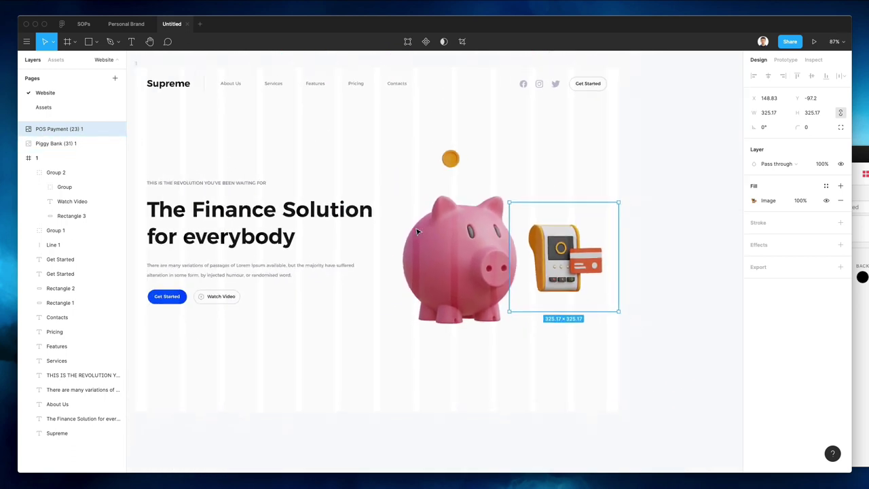
left_click_drag(566, 202, 565, 219)
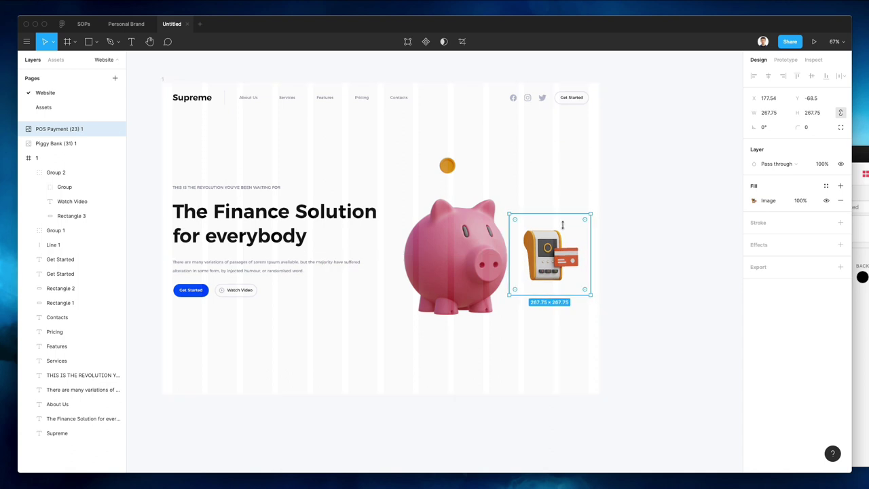
left_click_drag(556, 263, 570, 259)
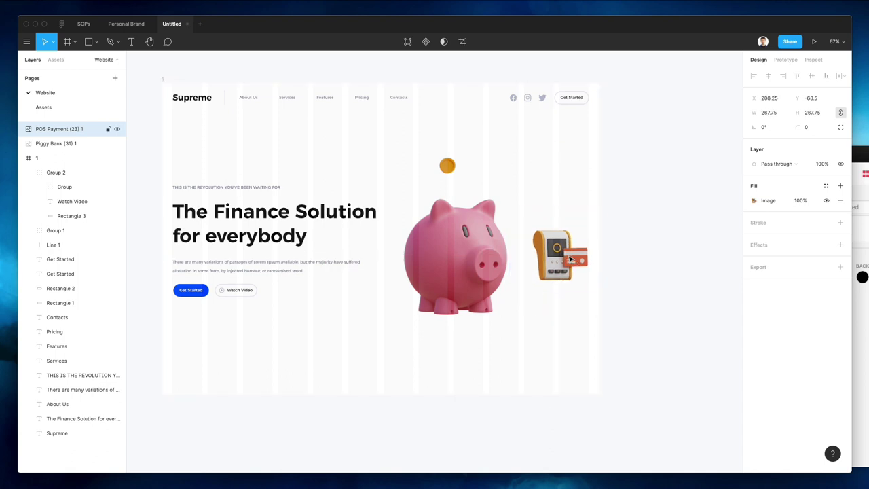
Duplicate the POS payment image and enlarge the piggy bank to 833.14 square
key("Tab")
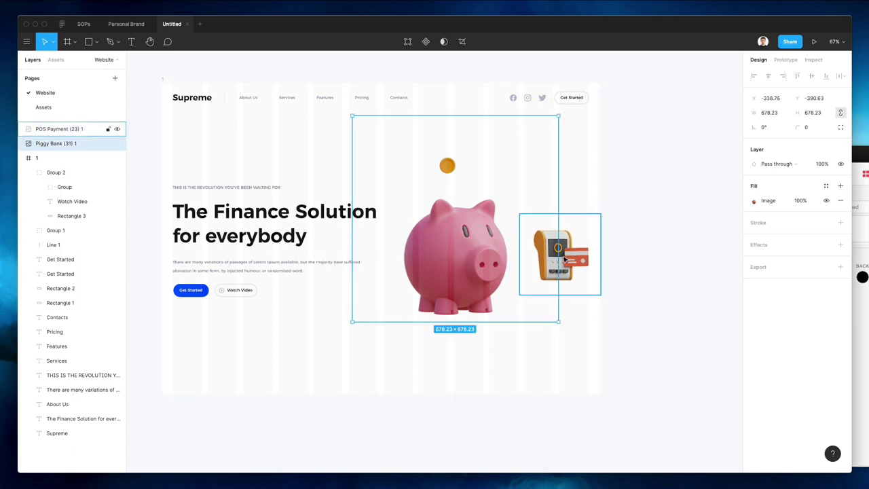
left_click(564, 258)
key("super+d")
key("Tab")
key("Tab")
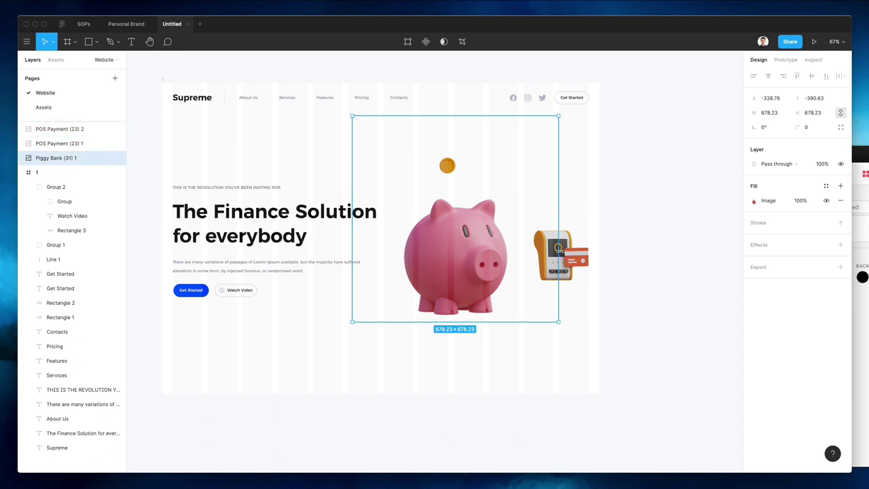
left_click_drag(558, 248, 582, 243)
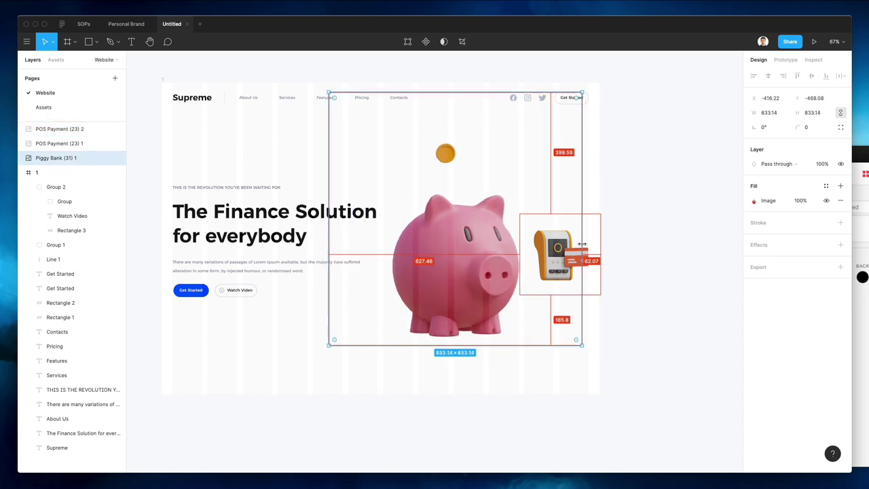
scroll(597, 228, "down", 1)
left_click(640, 220)
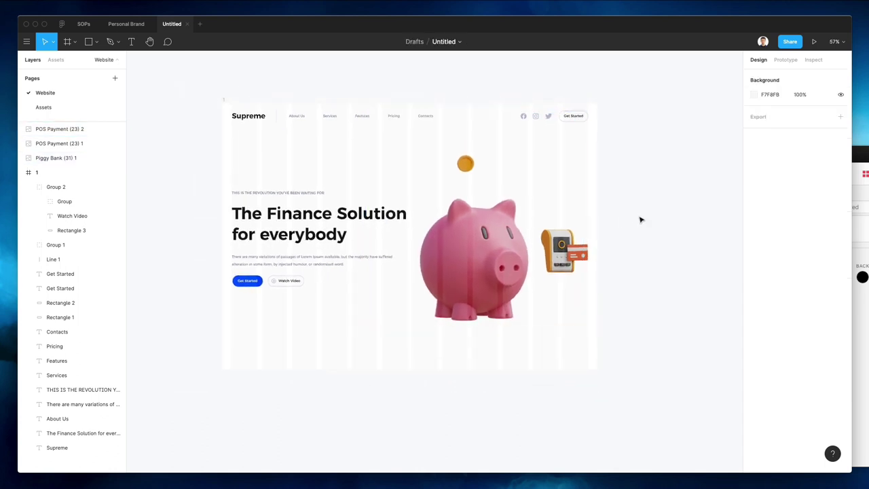
left_click_drag(632, 215, 516, 290)
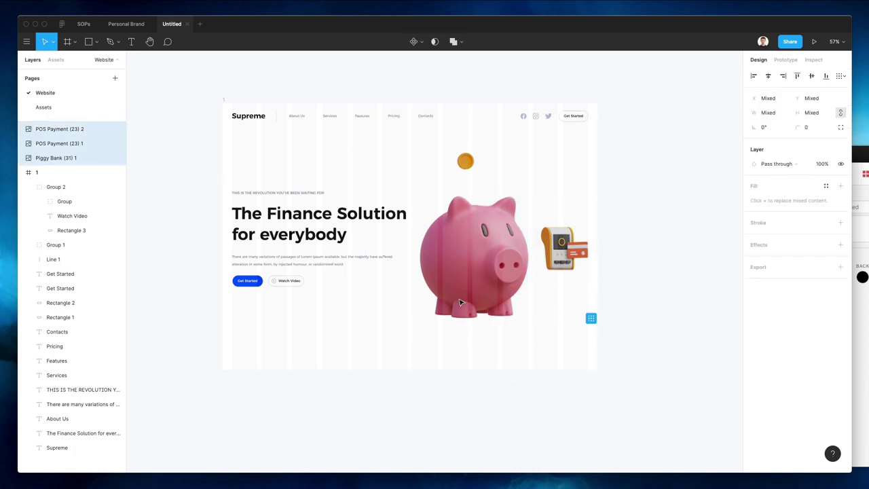
left_click(278, 166)
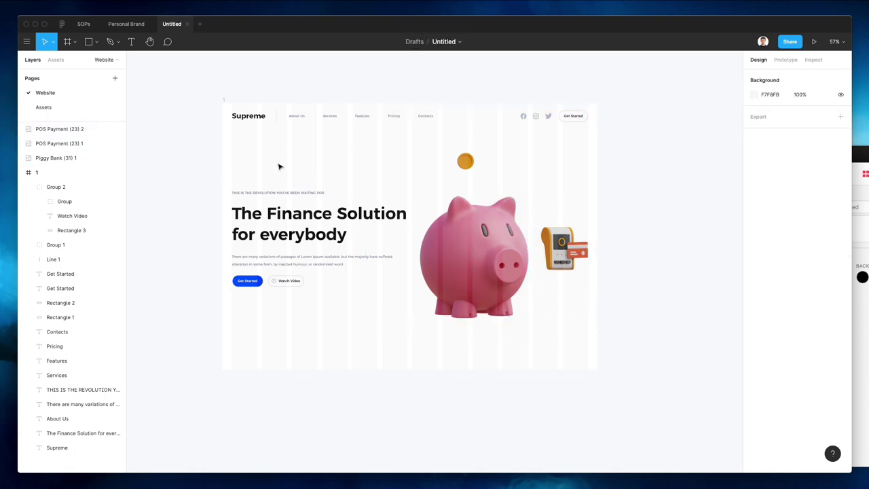
left_click(227, 101)
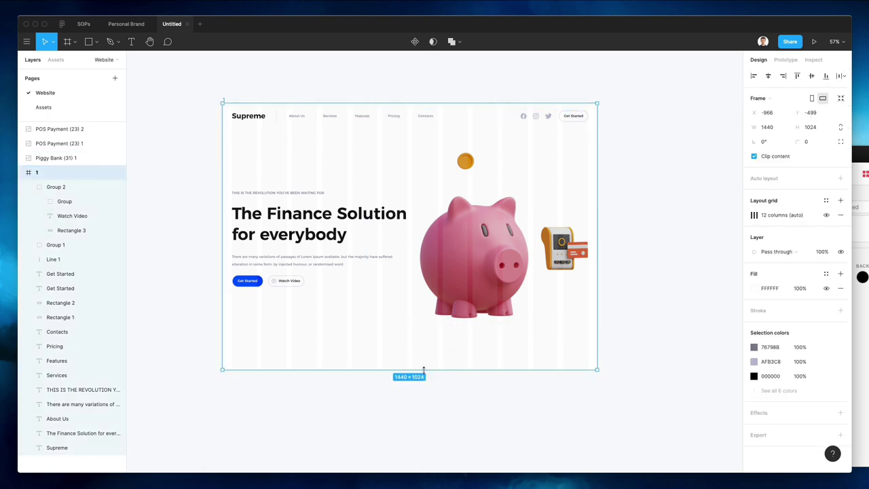
Extend frame 1 downward to make room below the hero
left_click_drag(427, 371, 437, 468)
scroll(376, 266, "down", 2)
scroll(598, 292, "up", 2)
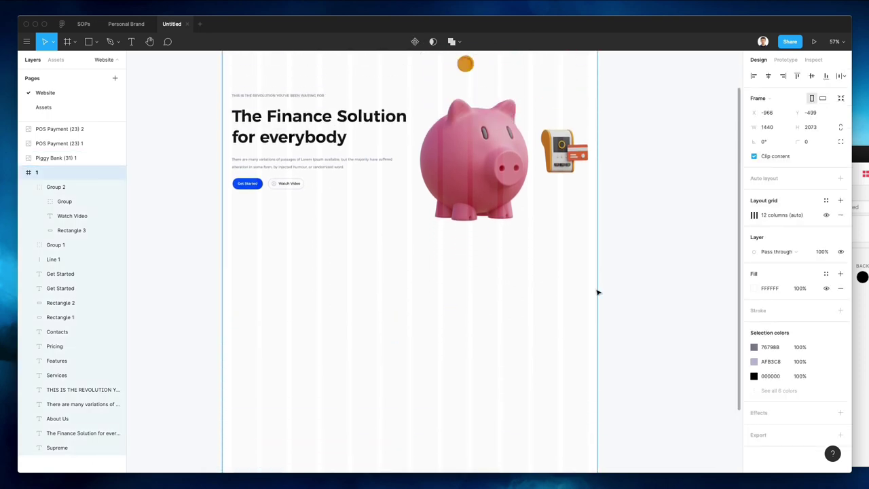
left_click(640, 292)
Draw a 674-wide horizontal divider line beneath the hero content
key("l")
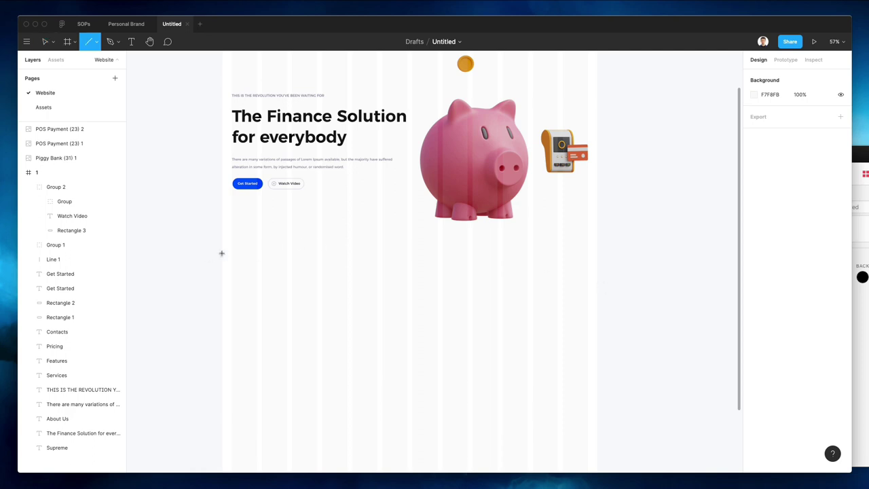
left_click_drag(231, 251, 588, 251)
left_click_drag(231, 251, 232, 252)
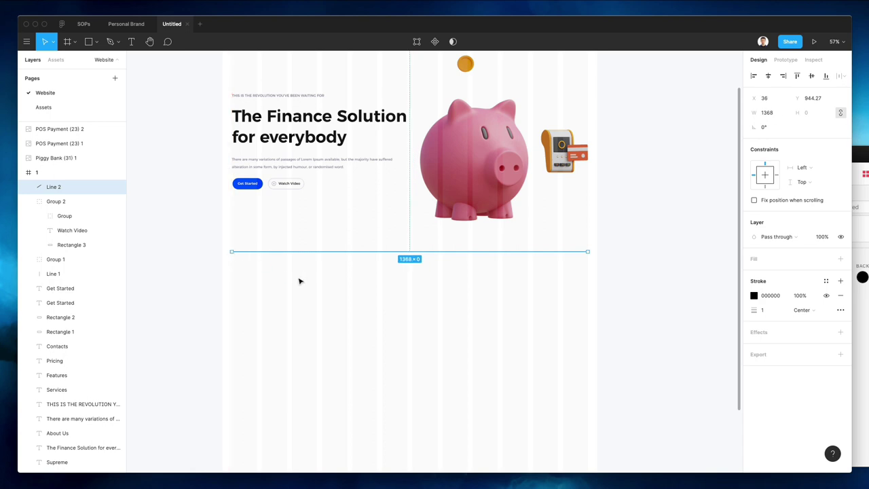
scroll(299, 280, "up", 5)
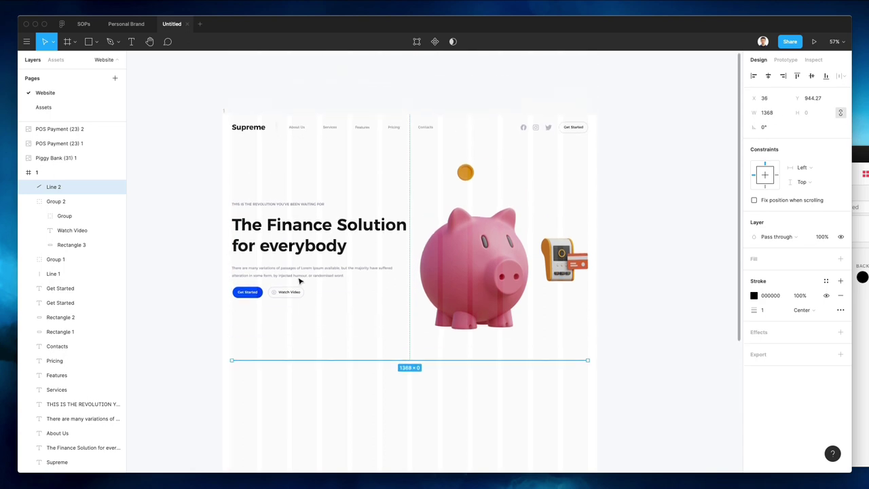
key("shift+Down")
key("shift+Down")
key("shift+Down")
key("shift+Down")
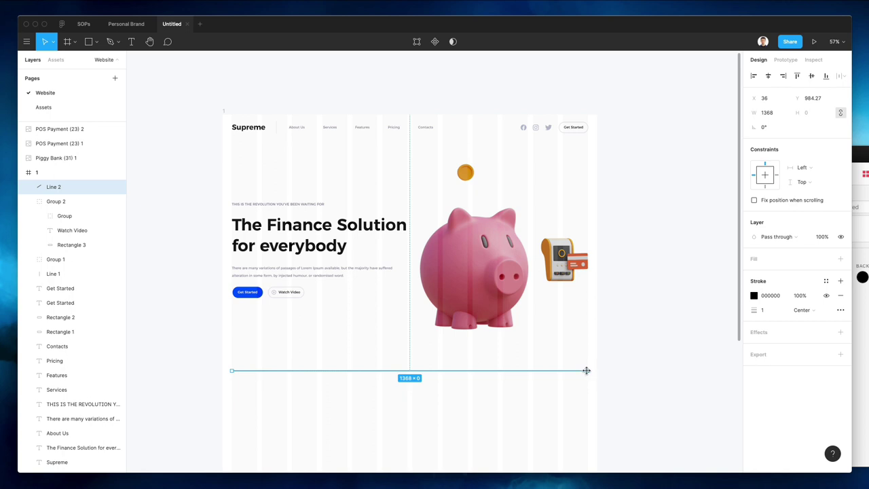
left_click_drag(586, 370, 497, 375)
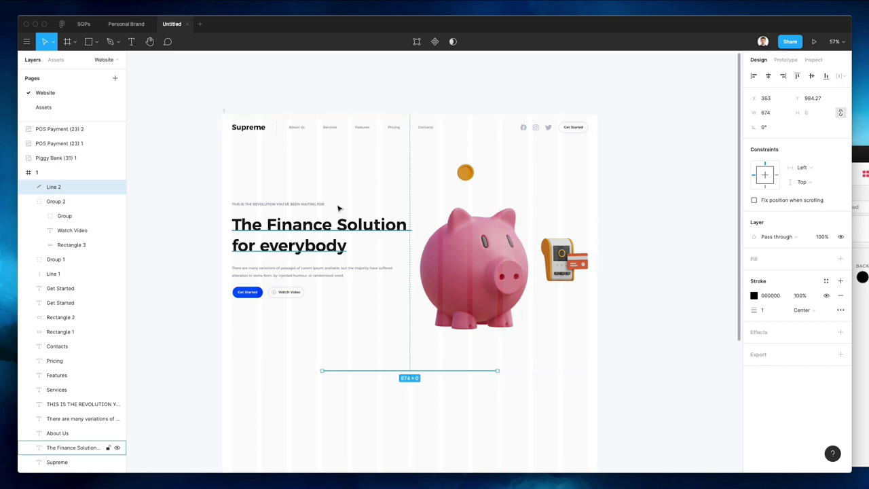
scroll(275, 123, "up", 10, "ctrl")
Stroke the divider line in the light grey E7E9F2 sampled from the canvas
key("i")
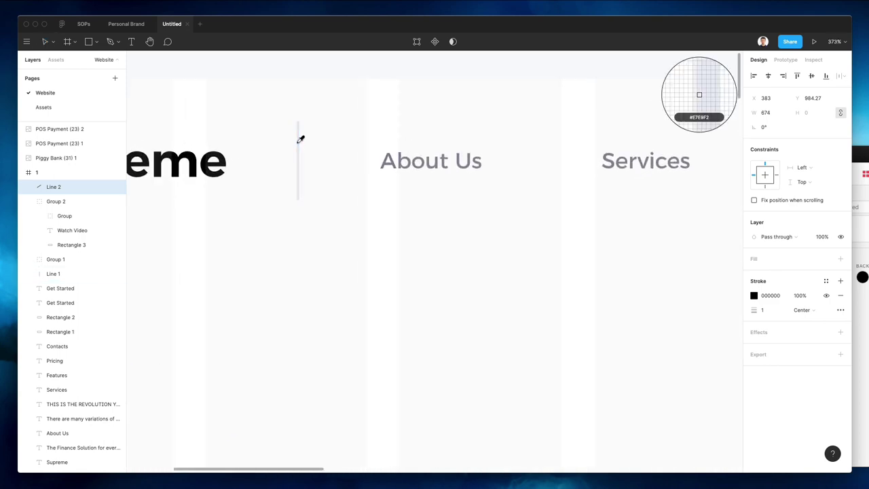
left_click(301, 136)
scroll(348, 229, "down", 5, "ctrl")
scroll(348, 230, "down", 5, "ctrl")
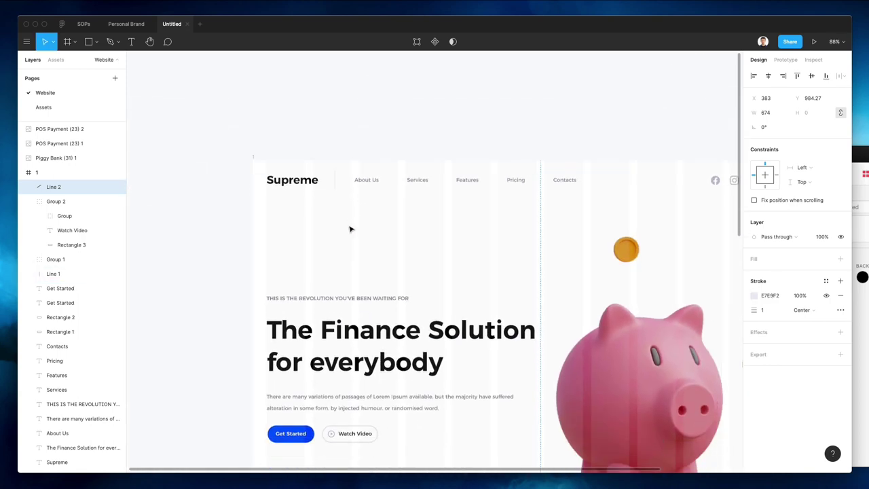
scroll(351, 227, "down", 4, "ctrl")
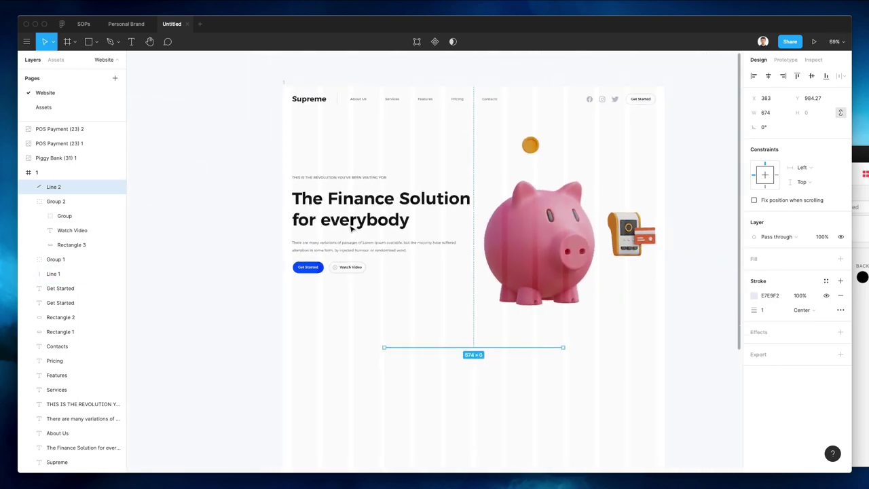
left_click(438, 354)
left_click_drag(600, 190, 437, 259)
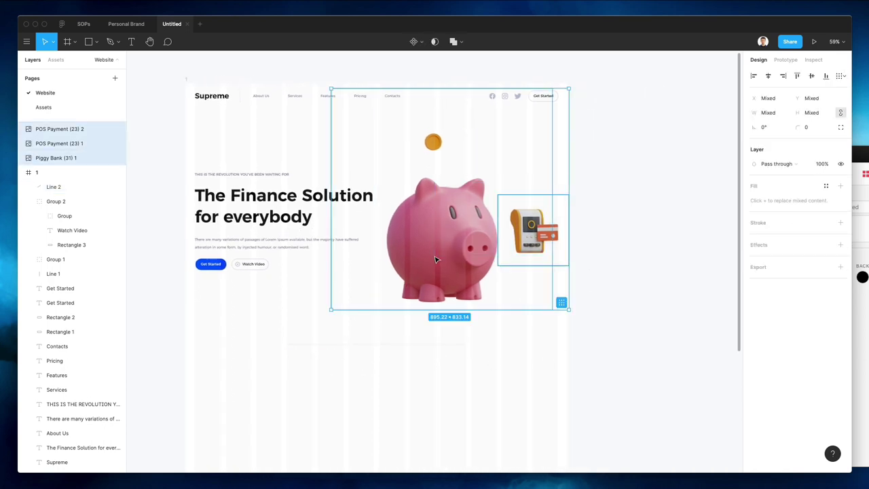
left_click(383, 367)
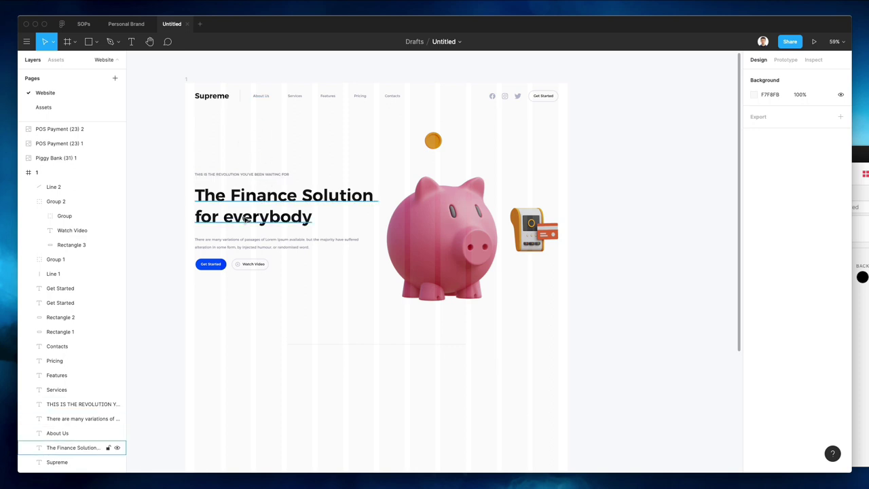
Duplicate the hero paragraph to below the divider
left_click_drag(241, 245, 330, 387)
scroll(430, 360, "up", 3)
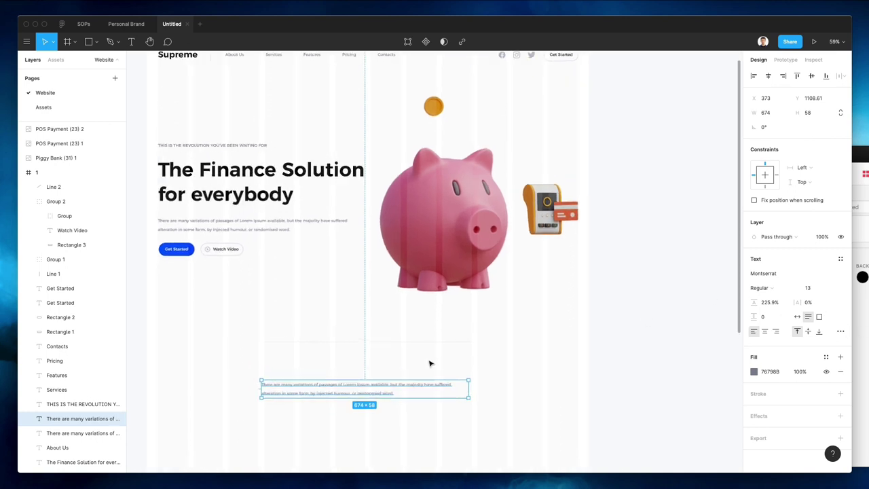
scroll(430, 361, "down", 2)
left_click(812, 288)
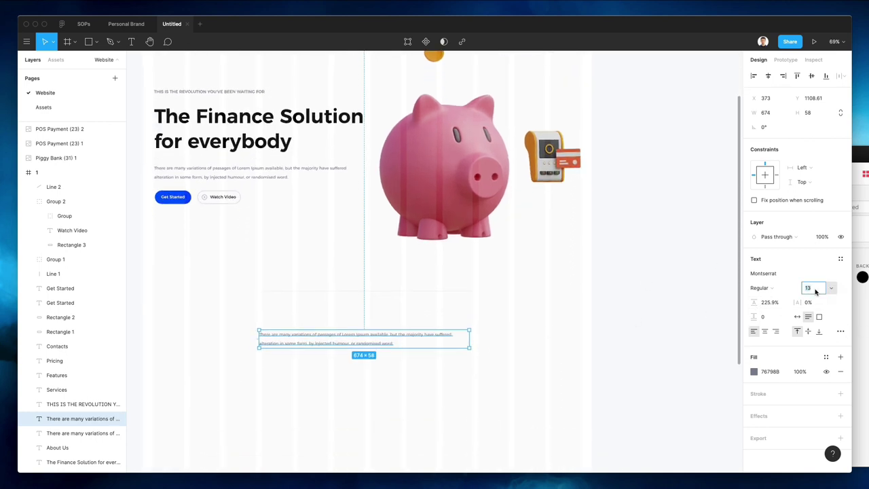
left_click(323, 384)
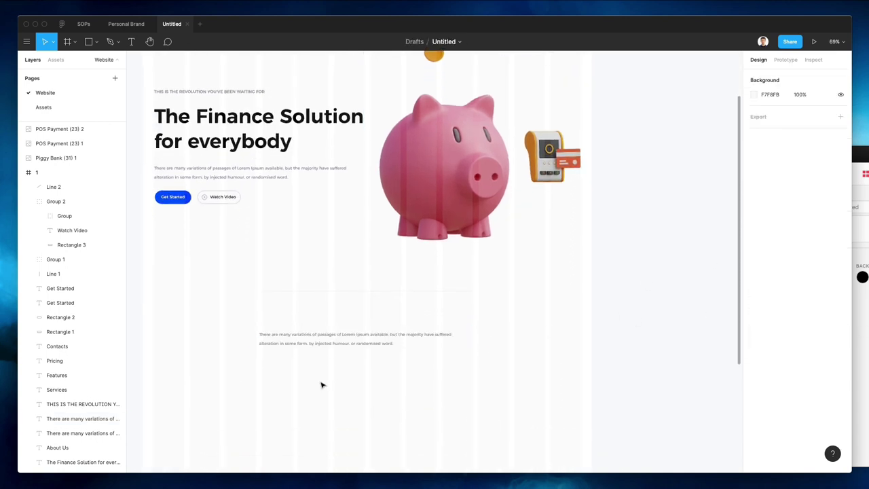
left_click(335, 340)
left_click(336, 345)
left_click(330, 342)
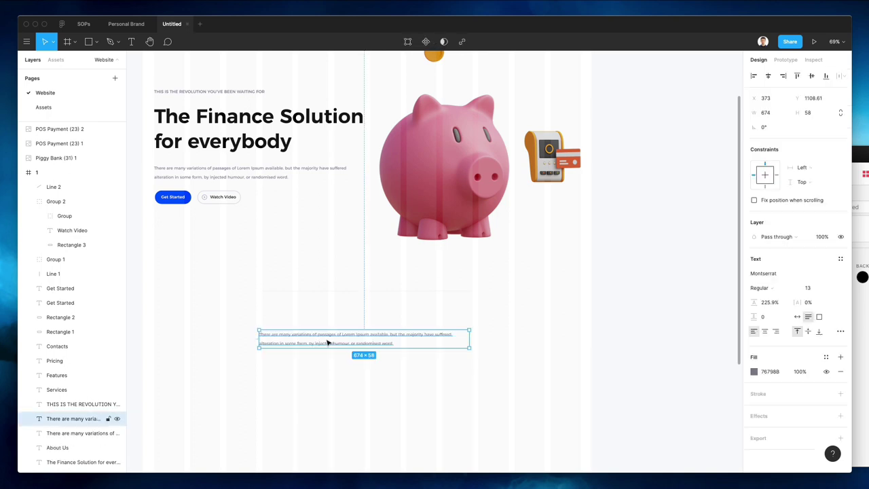
left_click_drag(330, 341, 328, 368)
Copy the headline, retype it as 'How it works', and make it auto width and centred
left_click(250, 112)
left_click_drag(251, 113, 369, 328)
key("Return")
scroll(345, 276, "down", 1)
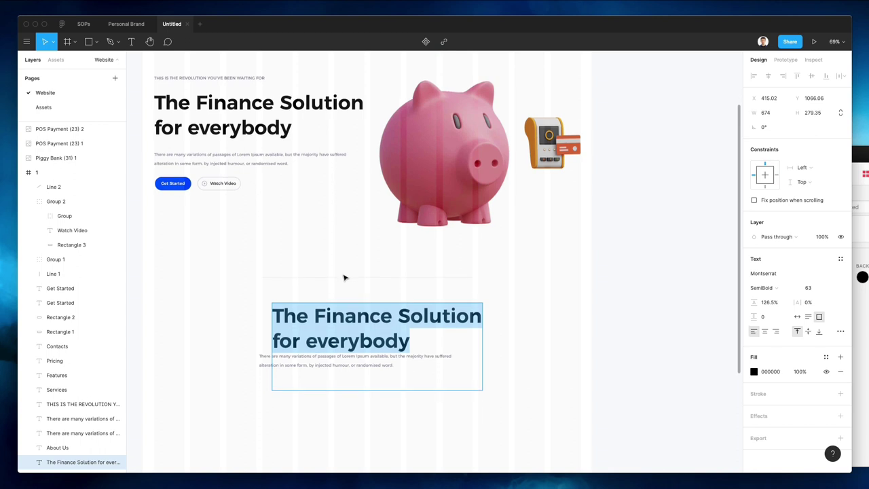
type("How it works")
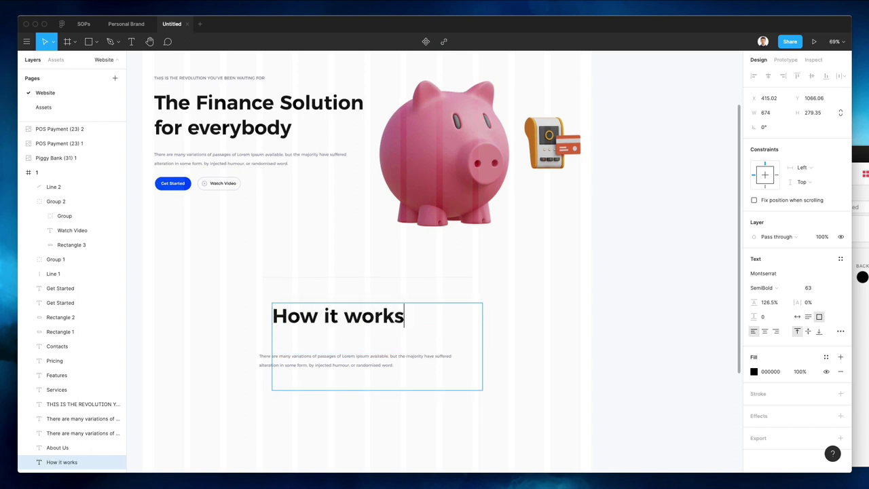
key("super+a")
left_click(798, 318)
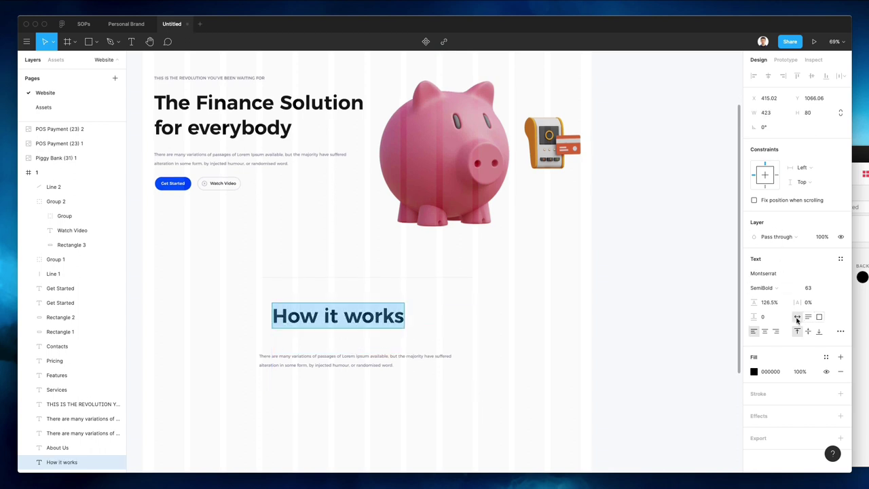
left_click(764, 330)
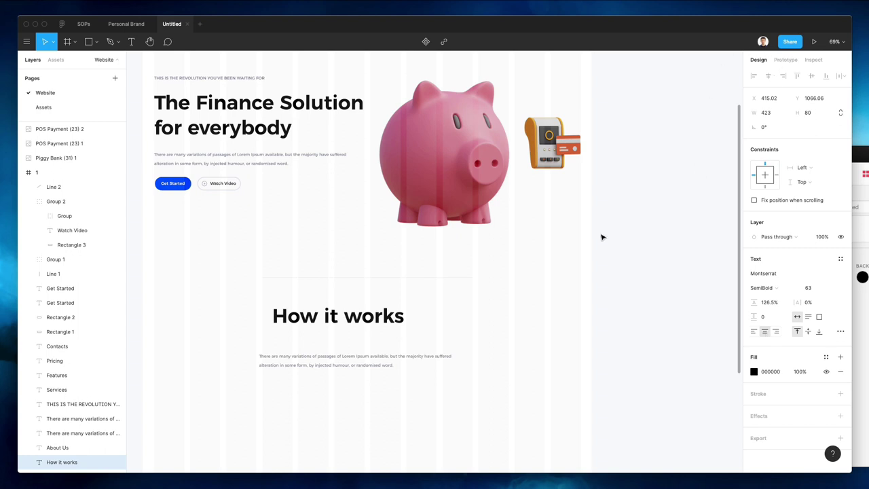
left_click(368, 319)
left_click(768, 75)
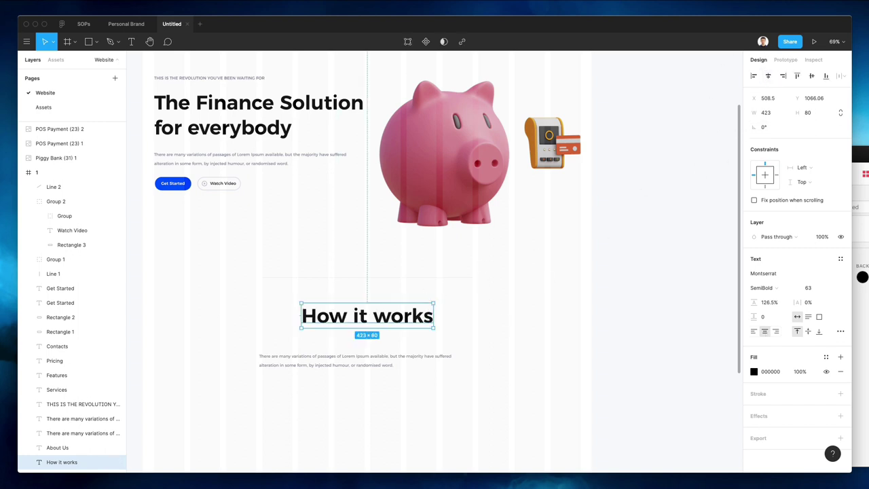
Set the How it works heading's font size to about 53
left_click(809, 288)
type("53")
key("Return")
key("Down")
key("Down")
key("Down")
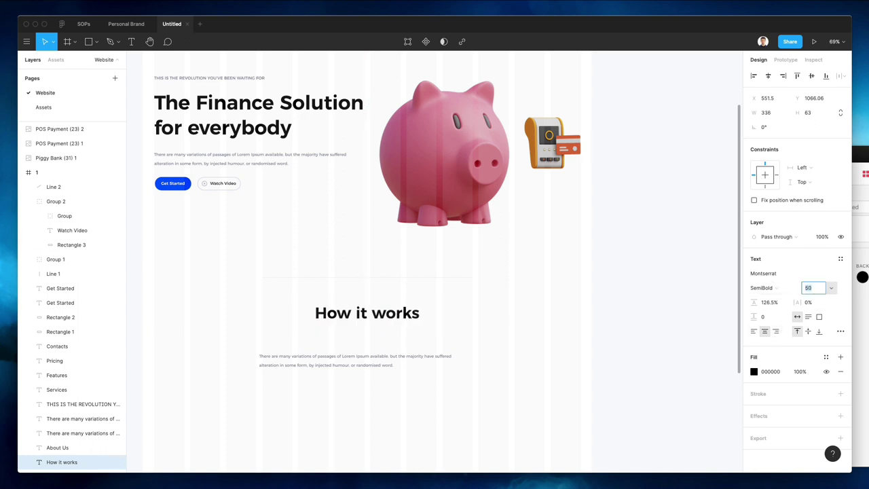
Centre the paragraph beneath the heading and narrow it to wrap onto two lines
left_click(333, 362)
left_click(797, 318)
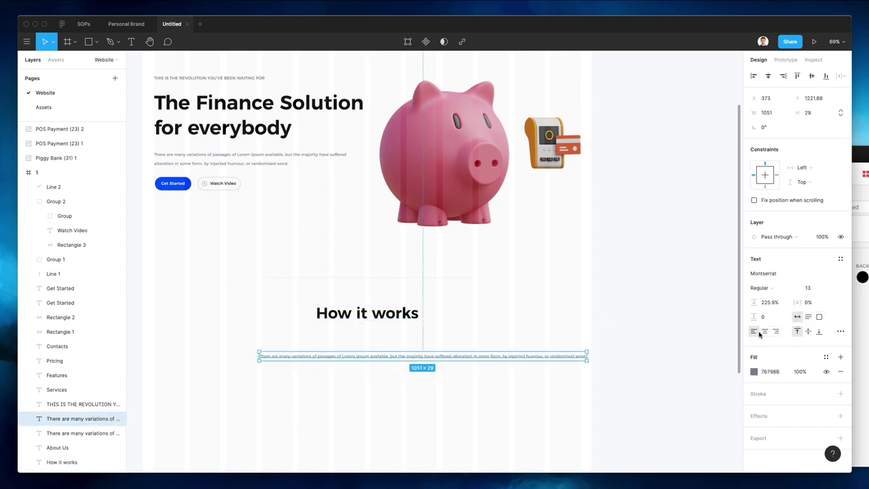
left_click(765, 331)
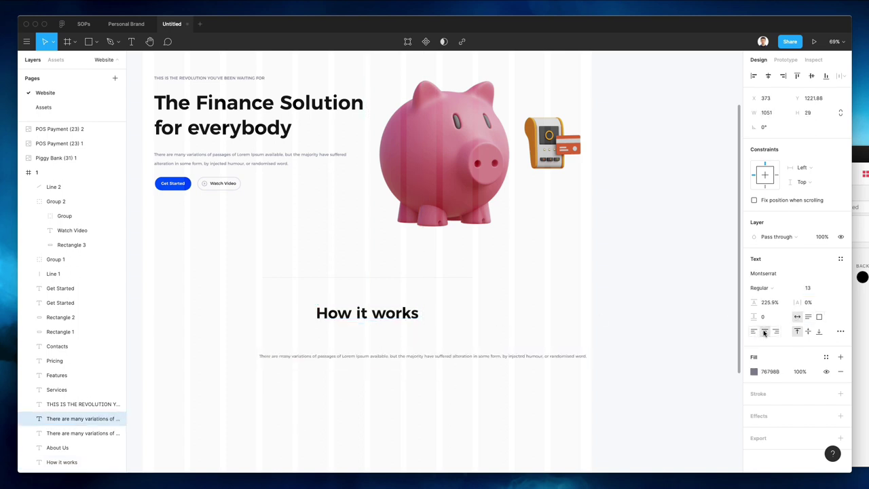
left_click(768, 75)
left_click_drag(532, 355, 421, 347)
scroll(491, 317, "down", 3)
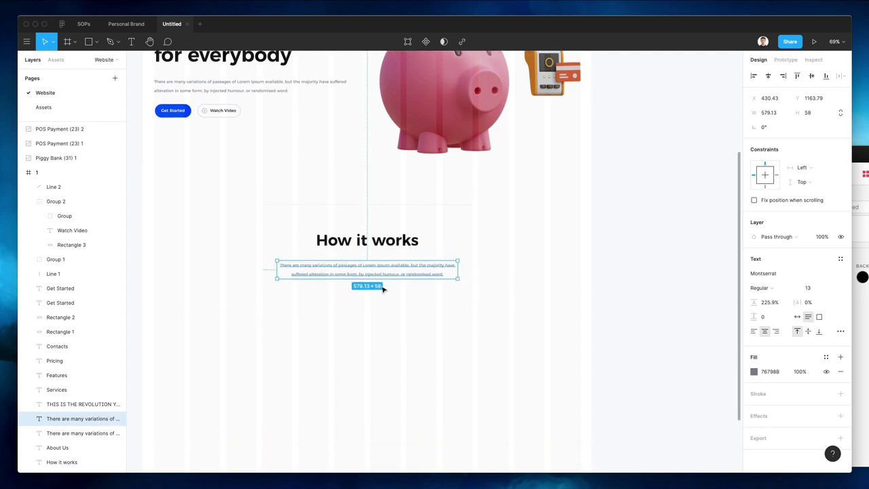
Replace the paragraph with pasted Lorem Ipsum trimmed to 'All the Lorem Ipsum generators…'
double_click(342, 266)
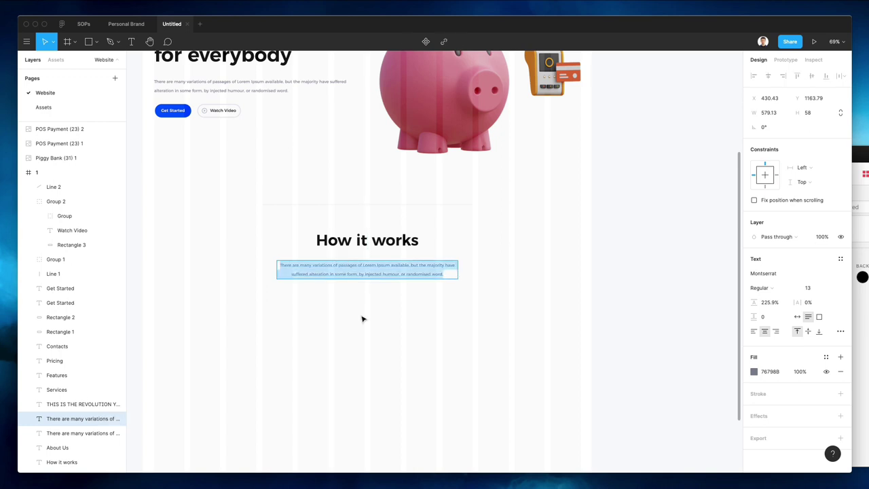
key("Escape")
double_click(354, 264)
key("BackSpace")
type("There are many variations of passages of Lorem Ipsum available, but the majority have suffered alteration in some form, by injected humour, or randomised words which don't look even slightly believable. If you are going to use a passage of Lorem Ipsum, you need to be sure there isn't anything embarrassing hidden in the middle of text. All the Lorem Ipsum generators on the Internet tend to repeat predefined chunks as necessary, making this the first true generator on the Internet. It uses a dictionary of over 200 Latin words, combined with a handful of model sentence structures, to generate Lorem Ipsum which looks reasonable.")
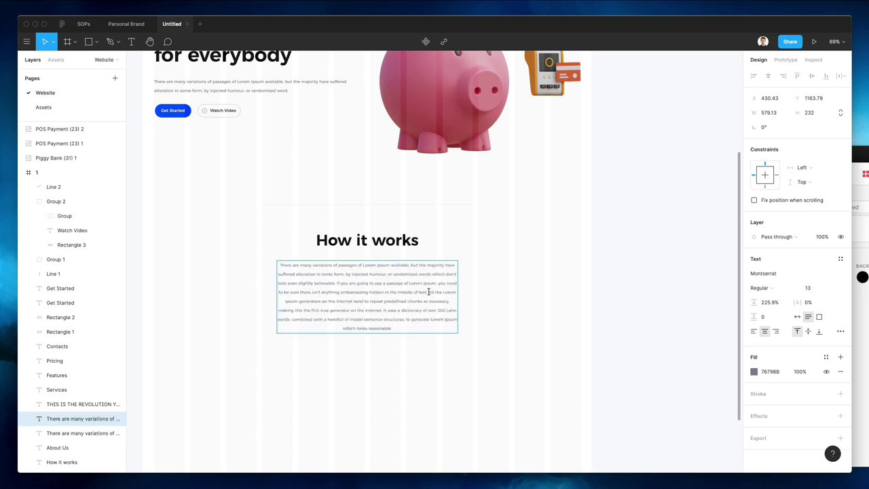
left_click_drag(428, 292, 259, 188)
key("BackSpace")
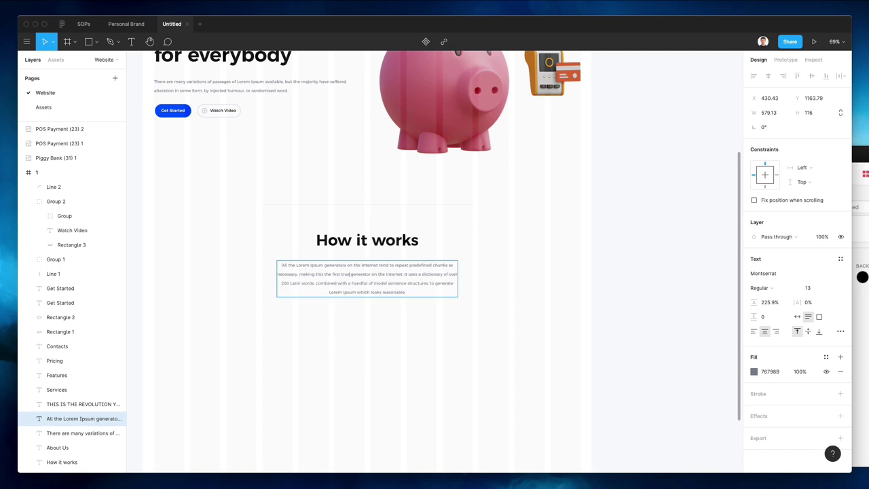
key("shift+super+Down")
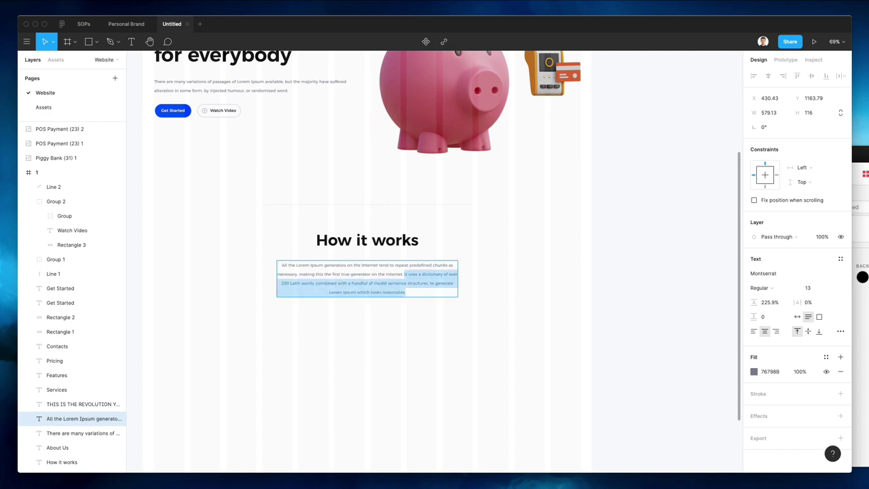
key("BackSpace")
key("Escape")
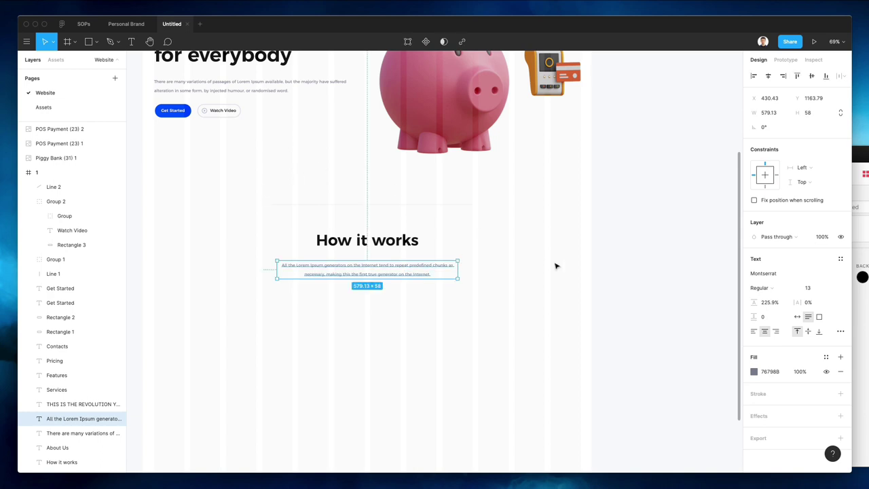
left_click(557, 266)
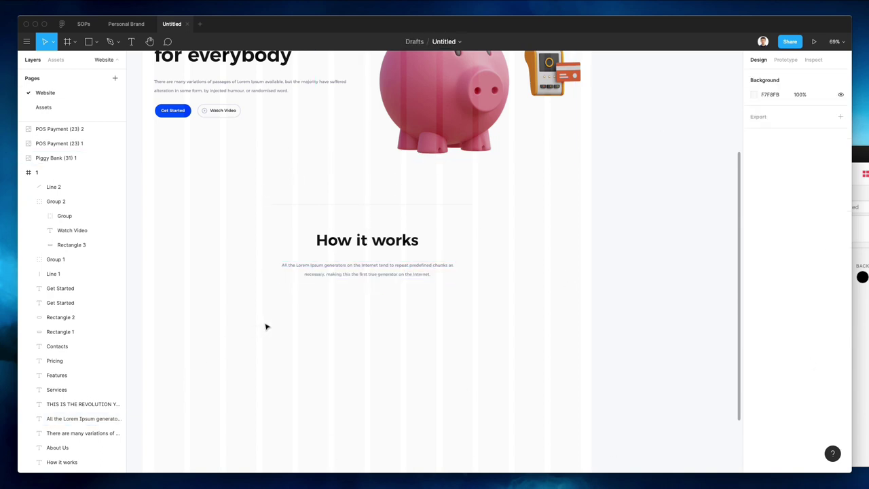
Nudge the How it works heading and paragraph down two steps for more space below the hero
scroll(271, 324, "left", 3)
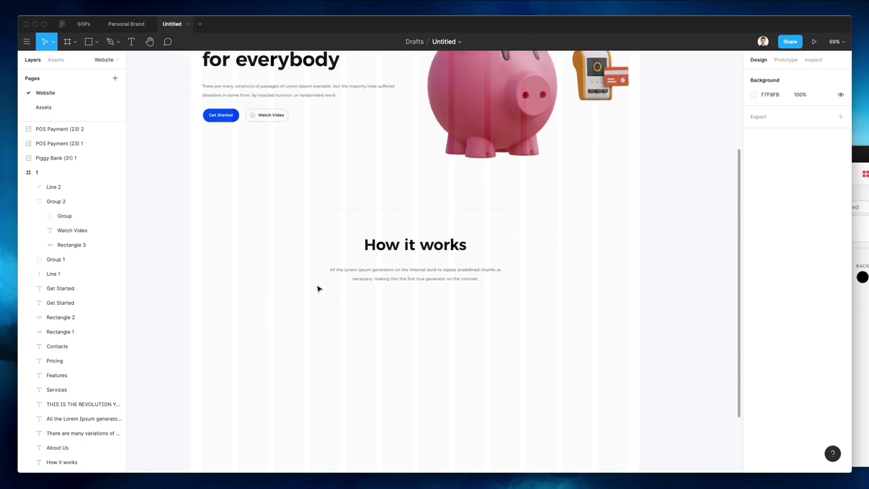
scroll(318, 289, "up", 5)
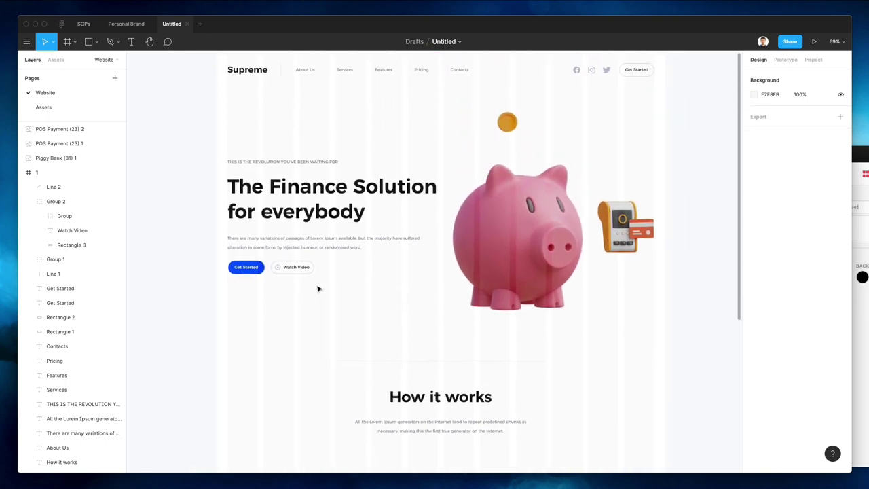
scroll(318, 289, "down", 3)
left_click_drag(324, 288, 442, 333)
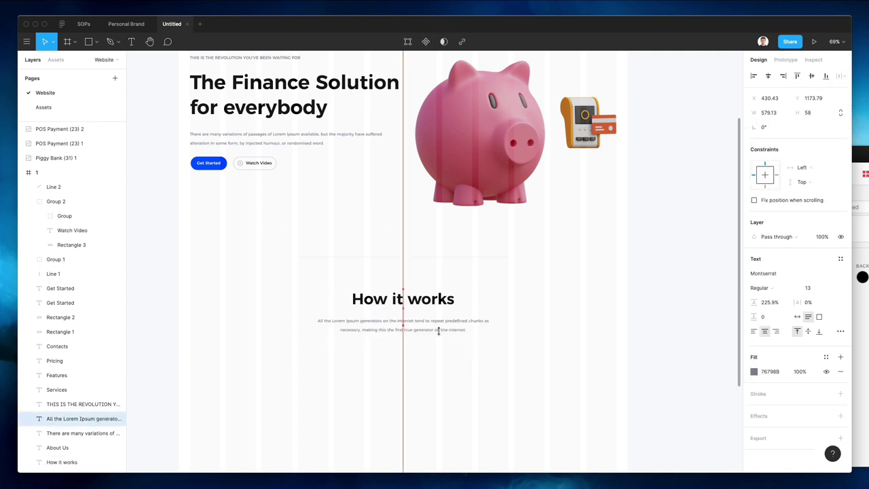
left_click_drag(501, 358, 290, 297)
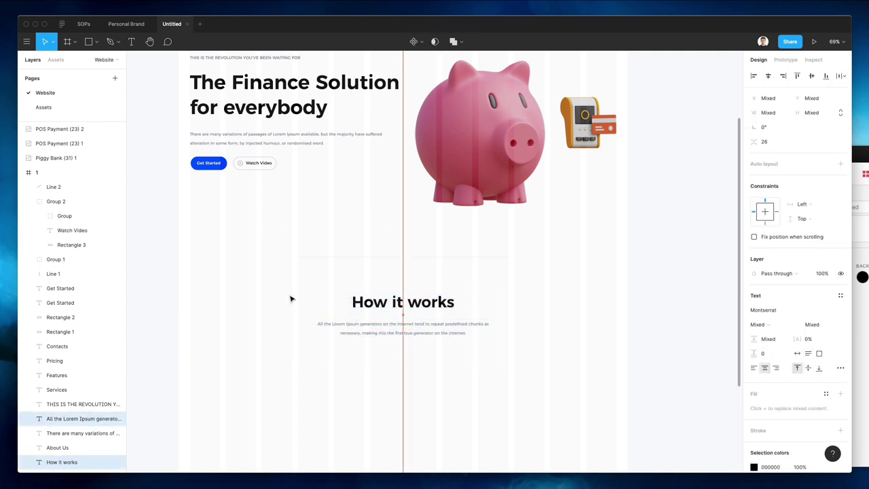
key("Down")
key("Down")
key("Down")
key("Down")
key("Down")
key("Down")
key("Down")
key("Down")
key("Down")
key("Down")
key("Down")
key("Down")
key("Down")
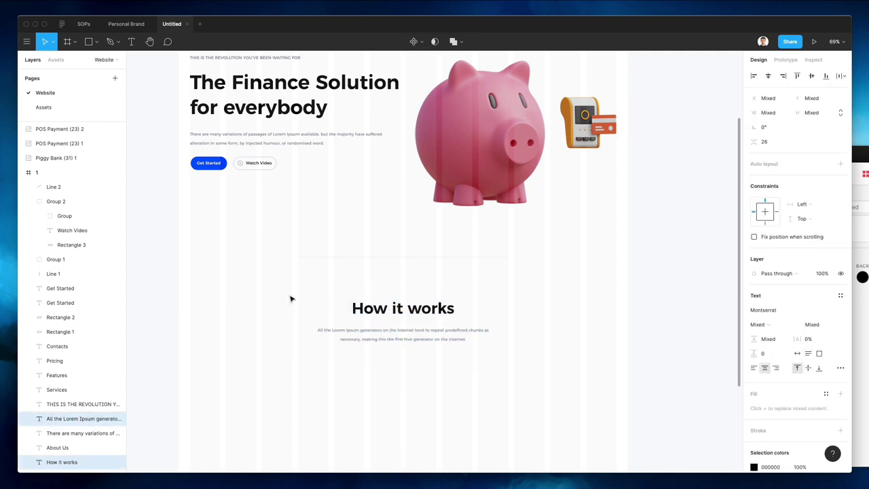
key("Down")
key("Down")
key("Down")
key("Down")
key("Down")
key("Down")
key("Down")
key("Down")
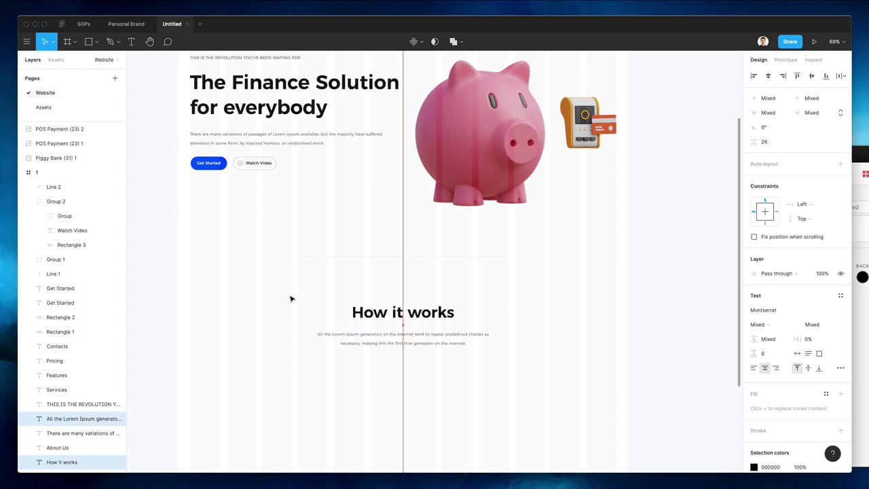
left_click(290, 299)
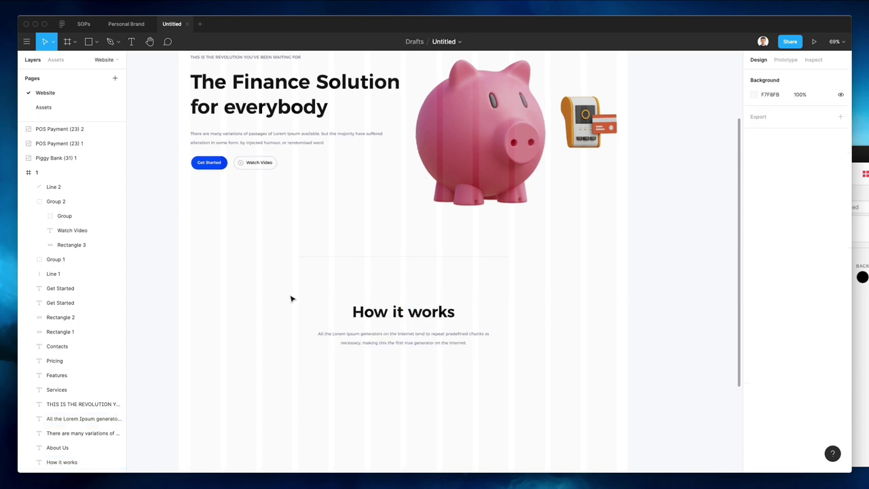
scroll(291, 299, "up", 5)
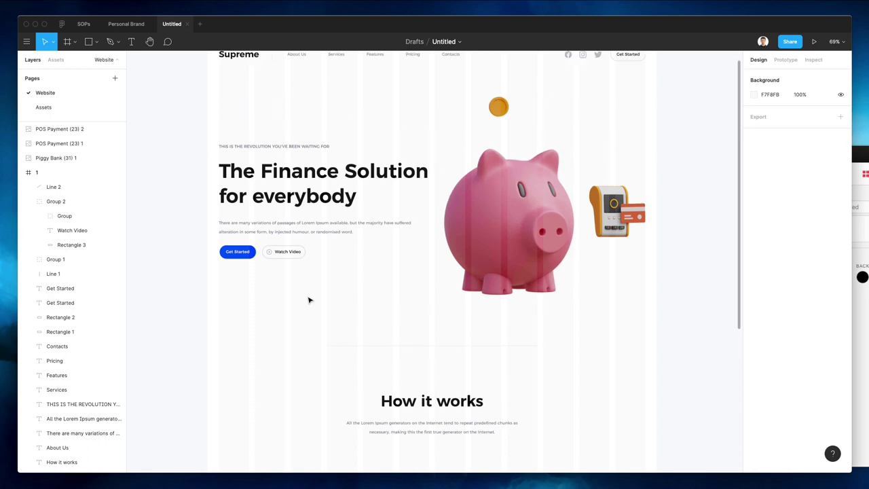
scroll(309, 300, "up", 2)
scroll(309, 300, "right", 2)
scroll(309, 300, "down", 5)
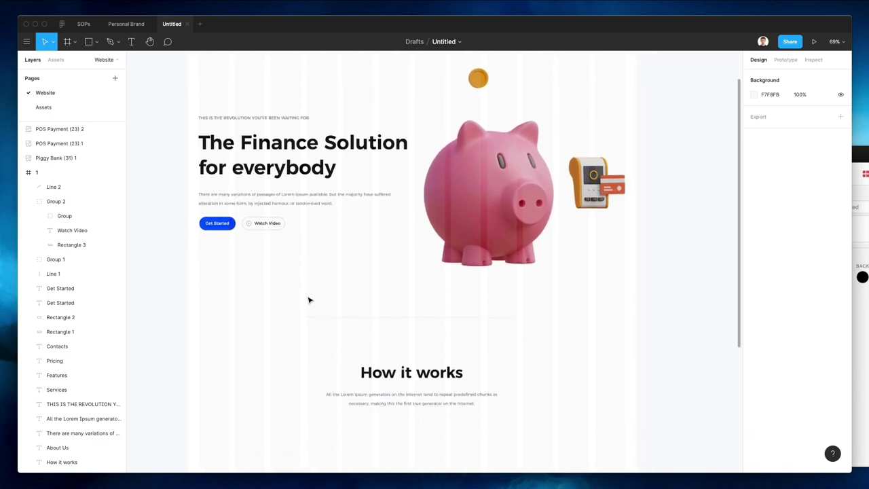
scroll(309, 300, "down", 5)
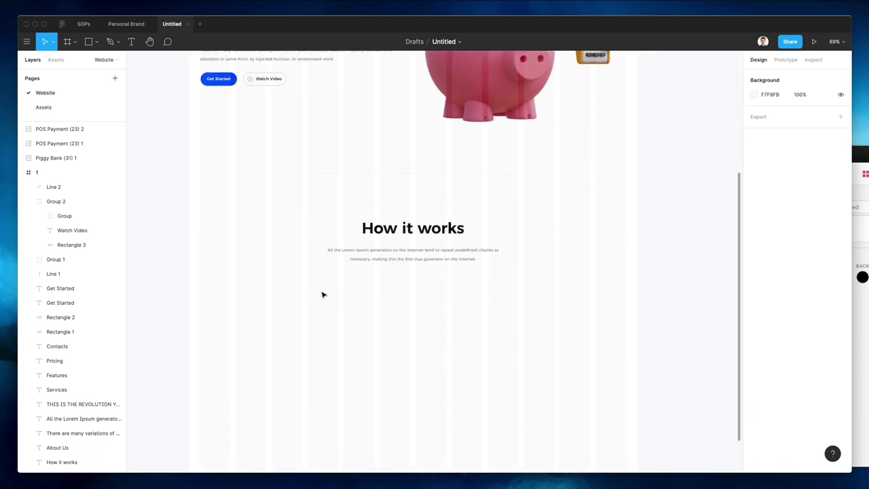
Try pasting the four app icons into the Website page, then undo and return to Assets
key("Page_Down")
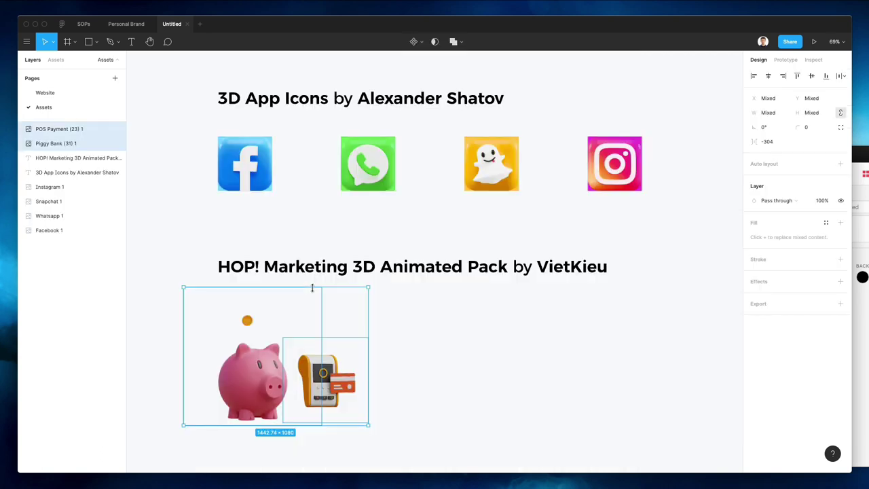
left_click_drag(228, 132, 636, 181)
key("Page_Up")
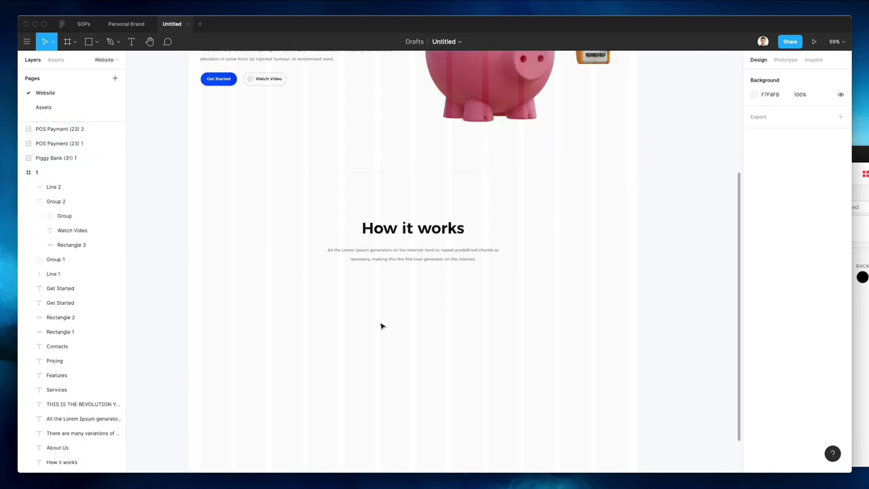
key("super+v")
left_click_drag(423, 198, 425, 244)
key("Delete")
key("super+z")
key("super+z")
key("super+z")
key("Escape")
scroll(219, 136, "up", 3)
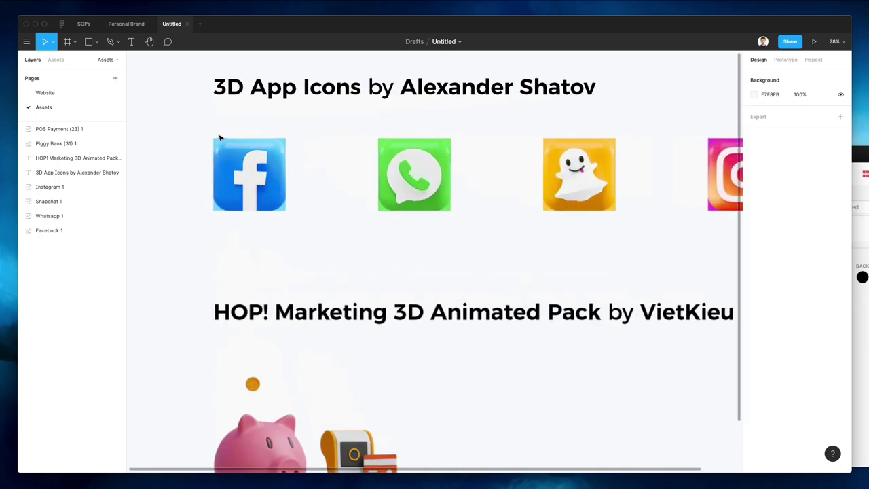
scroll(220, 137, "up", 3)
Draw a grey square over the Facebook icon and round its corners to radius 90
key("r")
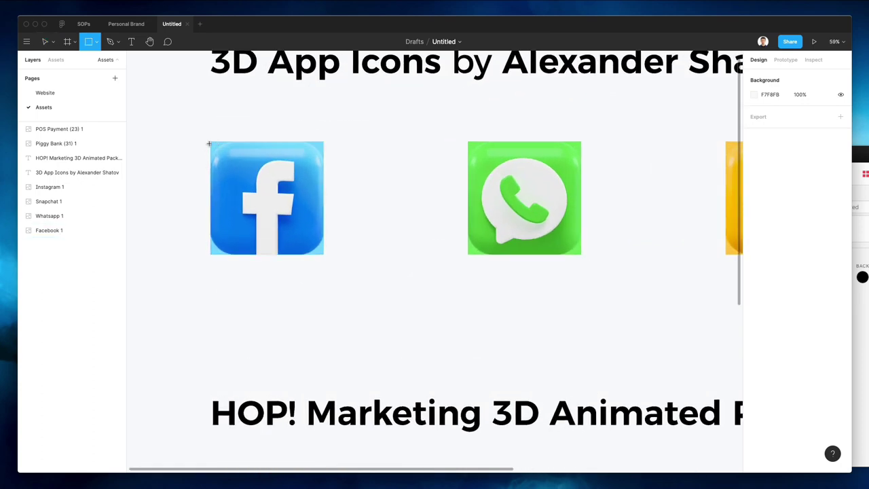
mouse_move(210, 142)
left_mouse_down()
mouse_move(330, 246)
mouse_move(324, 254)
left_mouse_up()
scroll(497, 175, "up", 5)
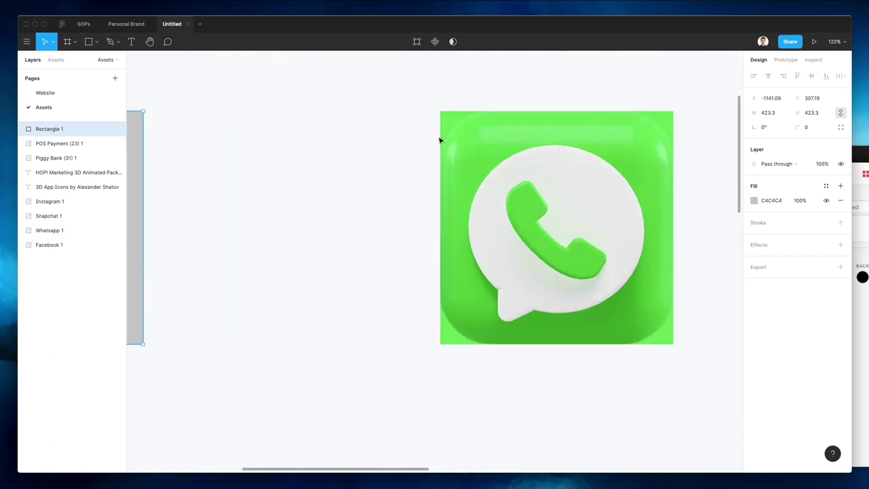
scroll(384, 297, "left", 10)
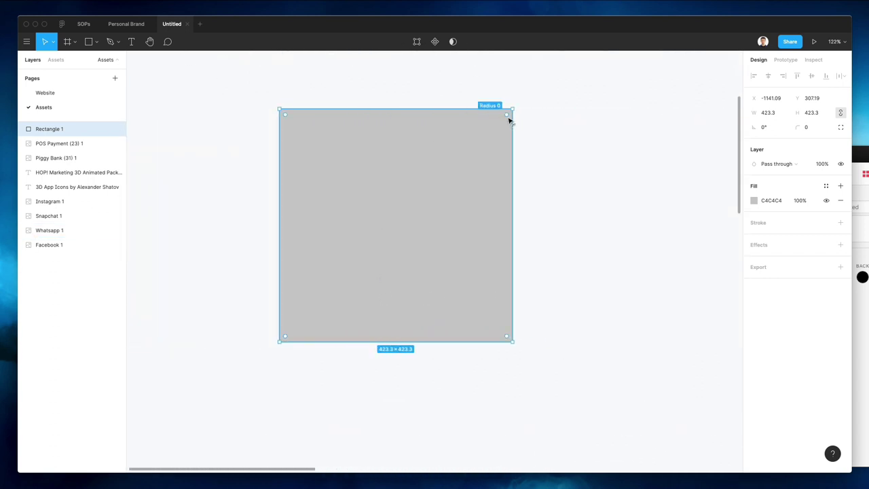
left_click_drag(508, 120, 456, 152)
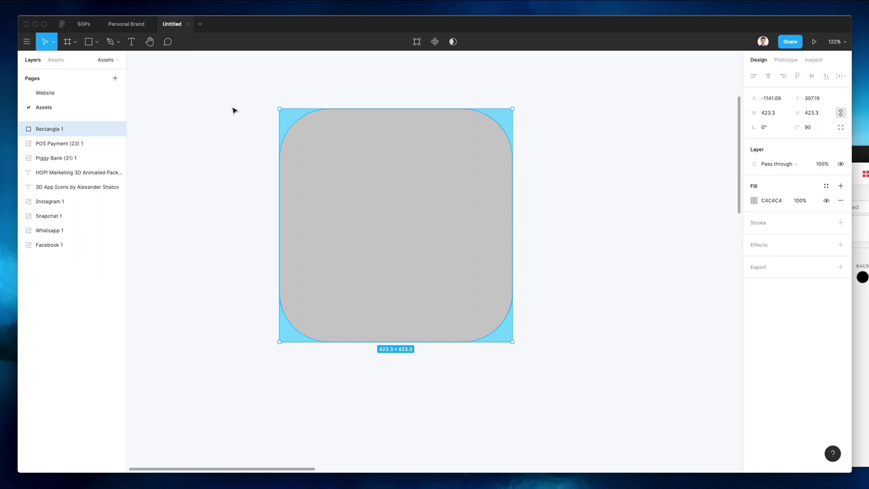
Raise the rounded square above all four icon layers
key("super+bracketleft")
key("super+bracketleft")
key("super+bracketleft")
key("super+bracketleft")
key("super+bracketleft")
key("super+bracketleft")
key("super+bracketleft")
key("super+bracketleft")
key("super+bracketright")
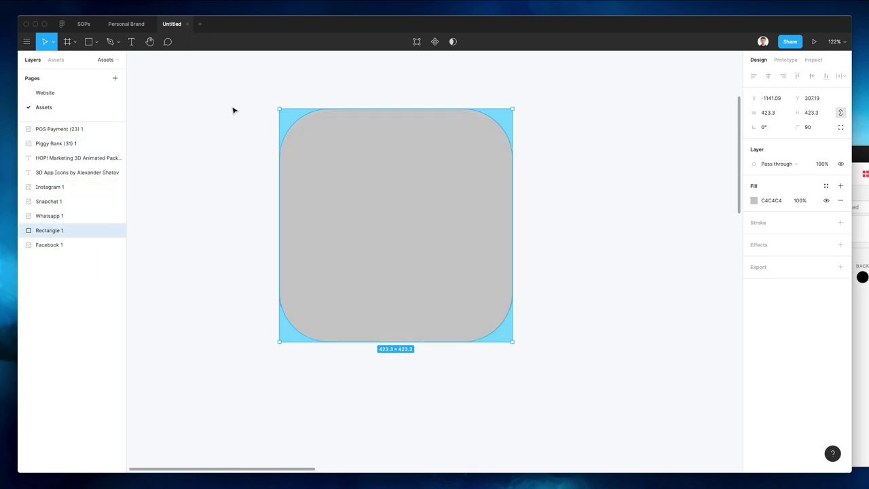
key("super+bracketright")
scroll(233, 111, "down", 5)
scroll(257, 155, "up", 6)
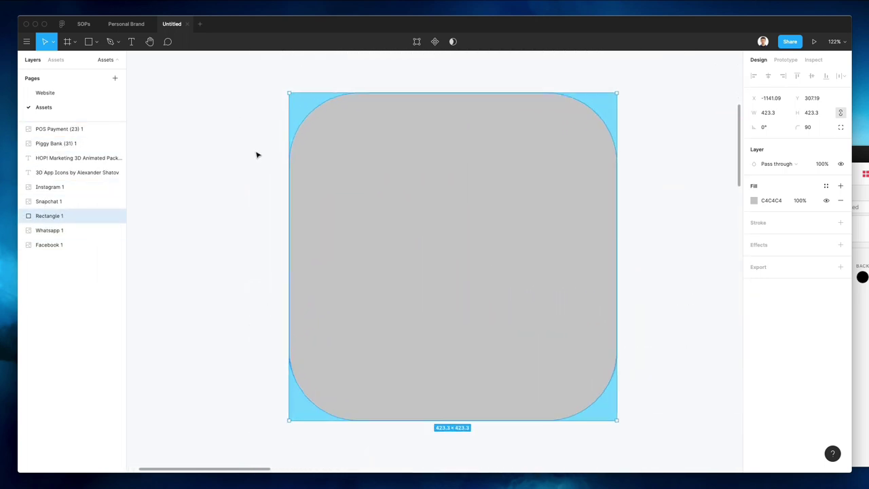
scroll(257, 155, "up", 2)
key("super+bracketright")
key("super+bracketright")
scroll(257, 155, "up", 3)
scroll(256, 155, "down", 6)
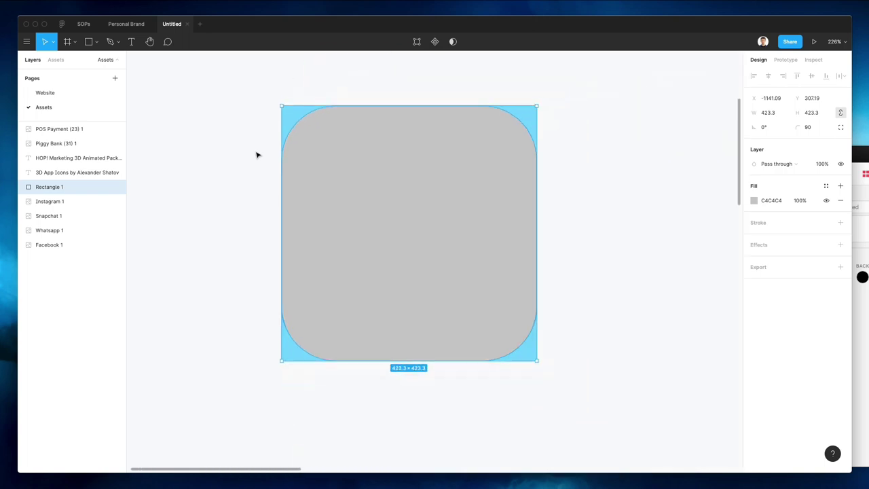
scroll(256, 155, "down", 7)
left_click(355, 112)
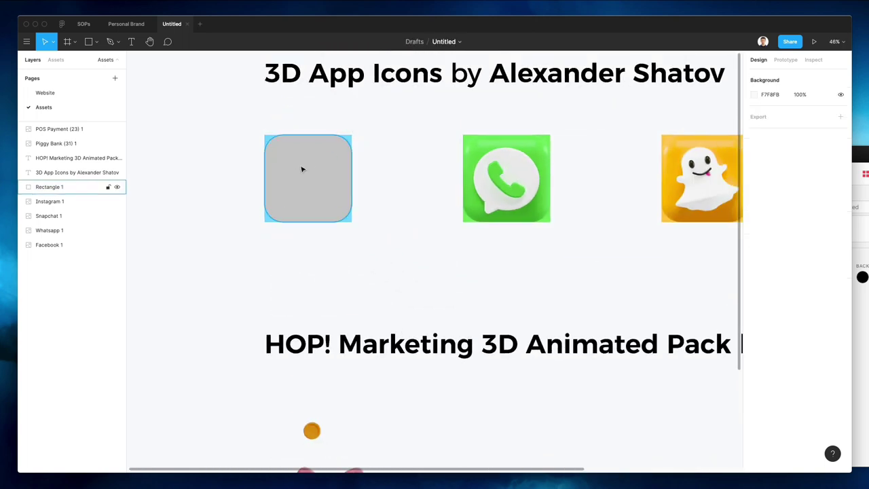
Duplicate the rounded square over the WhatsApp, Snapchat and Instagram icons and send all four squares behind the icons
left_click_drag(303, 169, 501, 171)
key("super+d")
scroll(501, 172, "right", 5)
key("super+d")
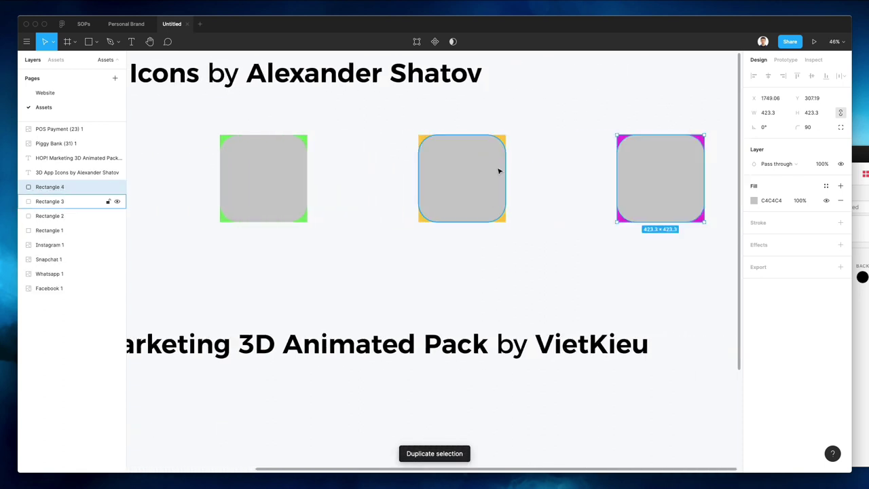
scroll(499, 171, "down", 3)
left_click(468, 167, "shift")
left_click(351, 173, "shift")
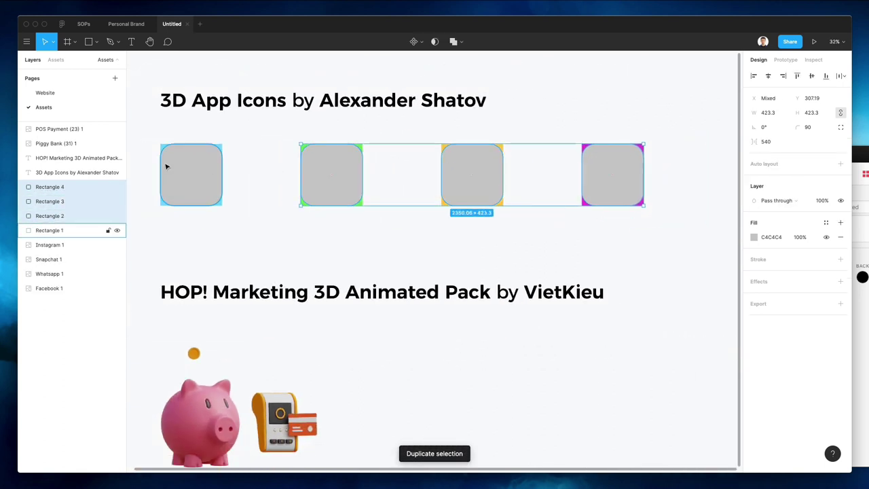
left_click(166, 166, "shift")
key("super+[")
key("super+[")
key("super+[")
key("super+[")
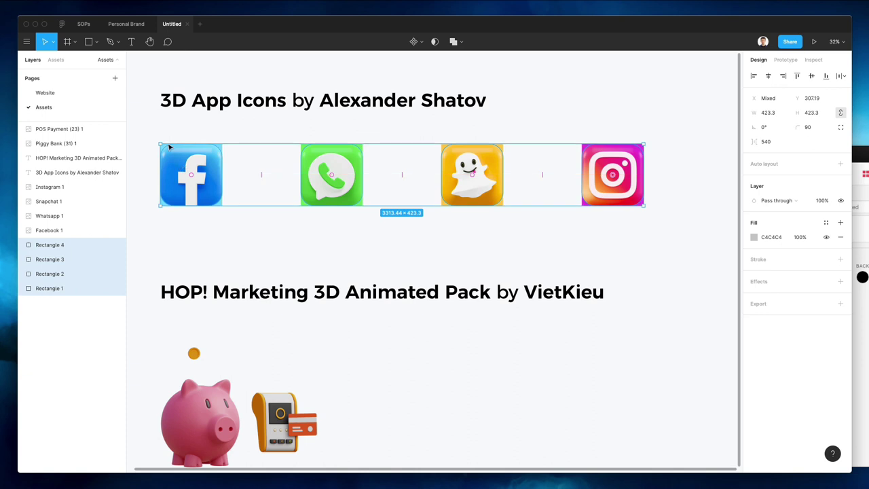
Mask the Facebook, WhatsApp, Snapchat and Instagram icons each with its own square
left_click_drag(156, 130, 193, 190)
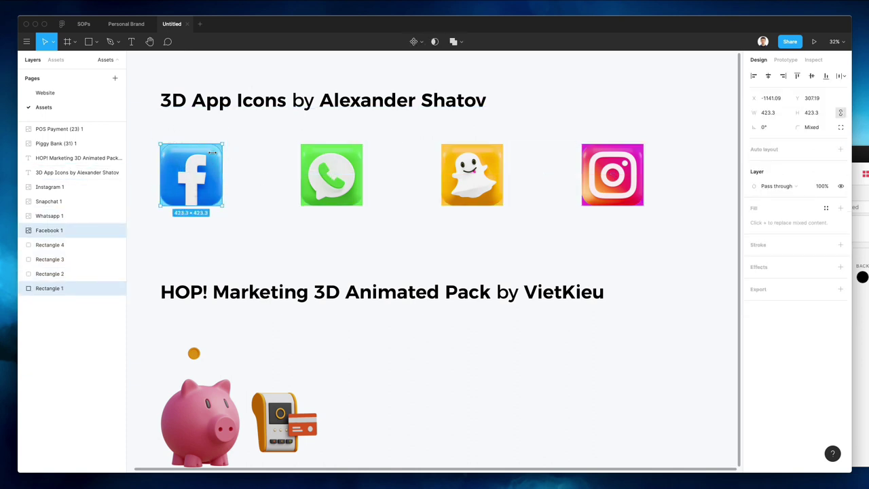
left_click(434, 41)
left_click_drag(273, 149, 295, 137)
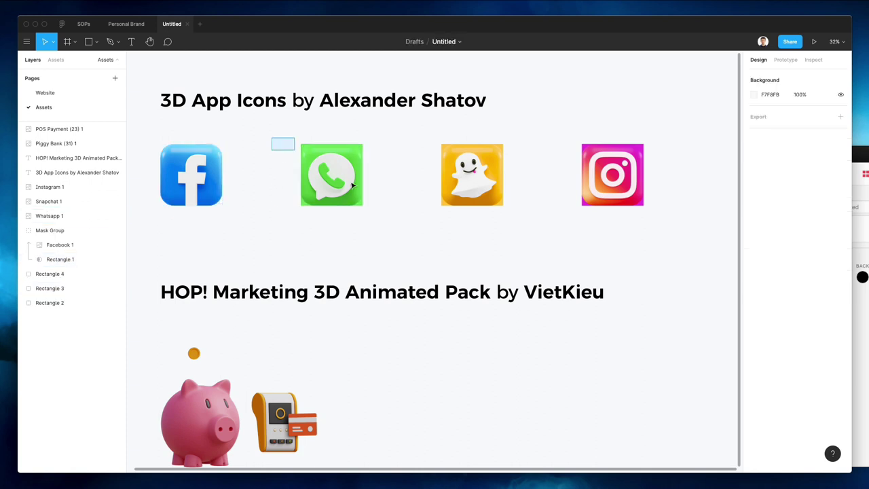
left_click_drag(353, 185, 370, 207)
left_click(435, 42)
left_click_drag(387, 138, 479, 172)
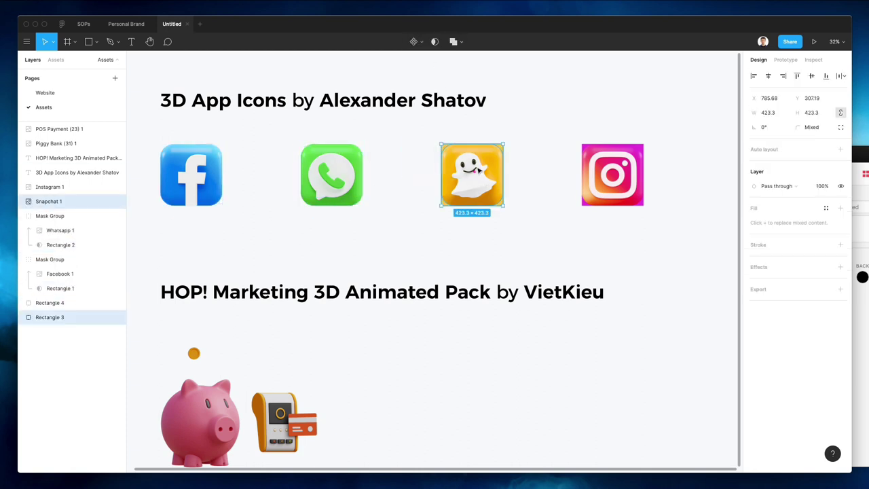
left_click(434, 41)
left_click_drag(574, 138, 615, 182)
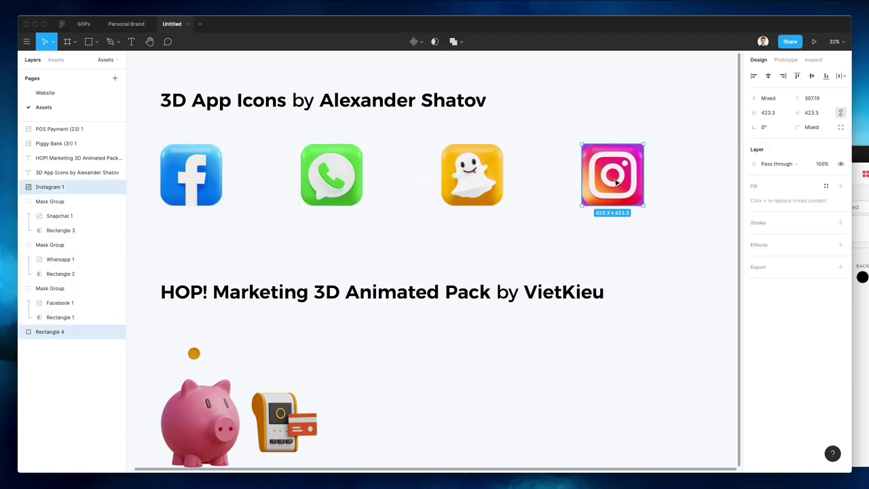
left_click(435, 42)
Copy the four masked icons onto the Website page's How it works section
left_click(597, 125)
left_click_drag(157, 129, 642, 221)
key("Page_Up")
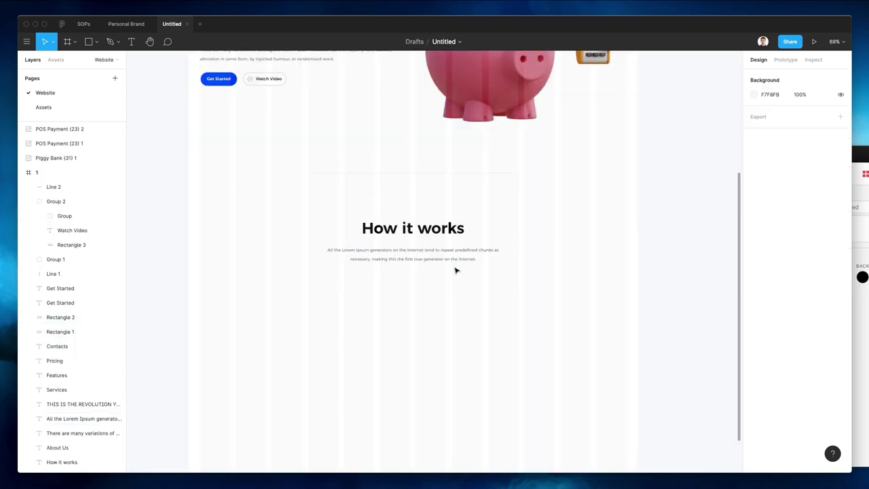
key("super+v")
Scale the icon row proportionally down to 821.41×104.94 beneath the paragraph
left_click_drag(446, 202, 440, 239)
key("super+z")
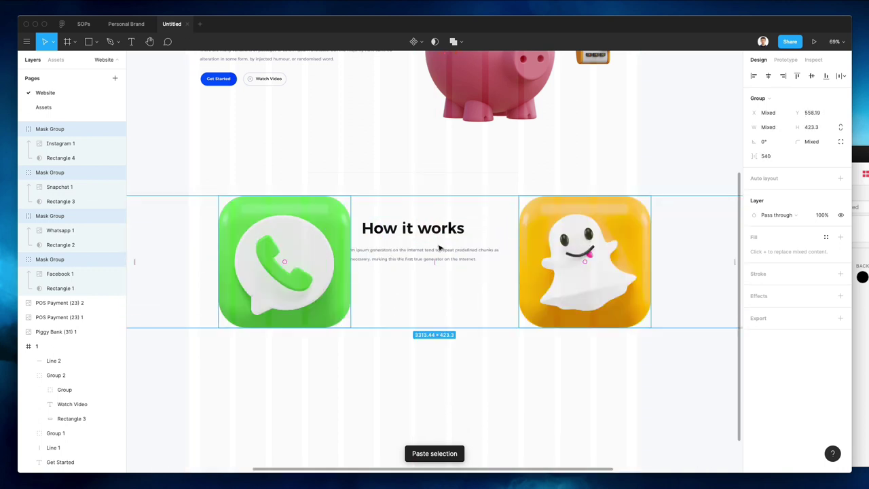
key("k")
left_click_drag(449, 202, 448, 288)
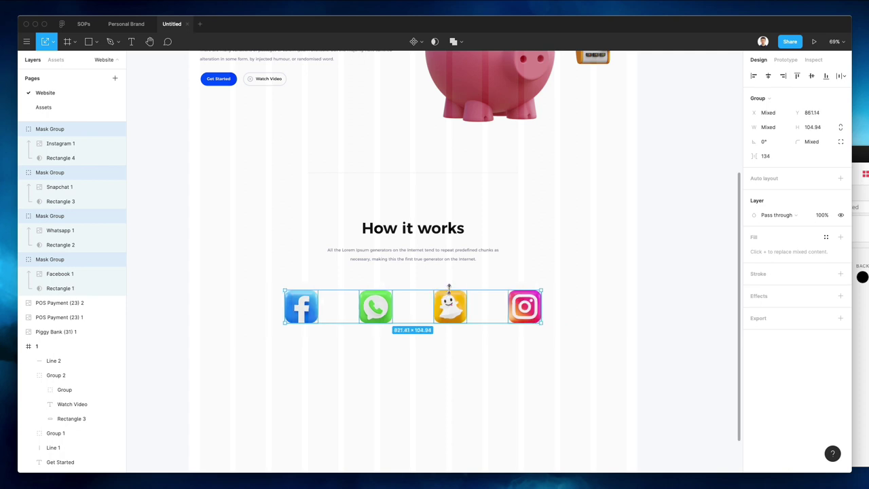
left_click(457, 272)
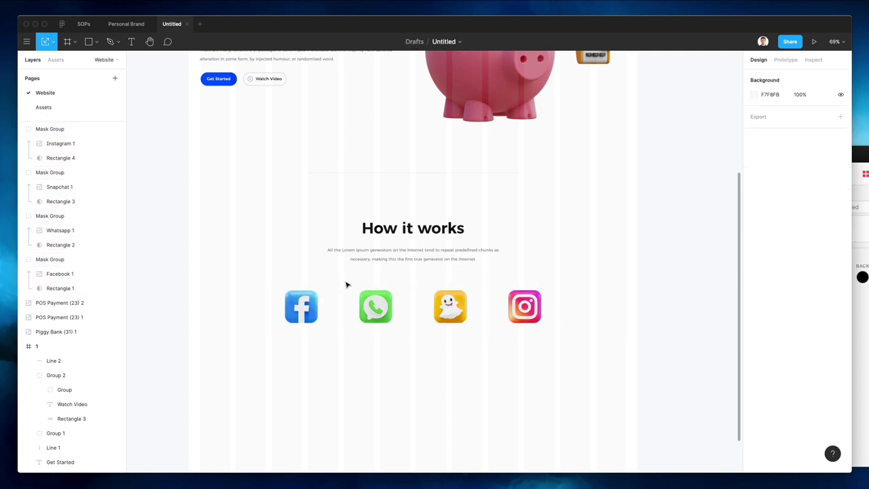
Copy the hero subtitle text beneath the Facebook icon and begin retyping it to read Facebook
left_click_drag(390, 253, 293, 345)
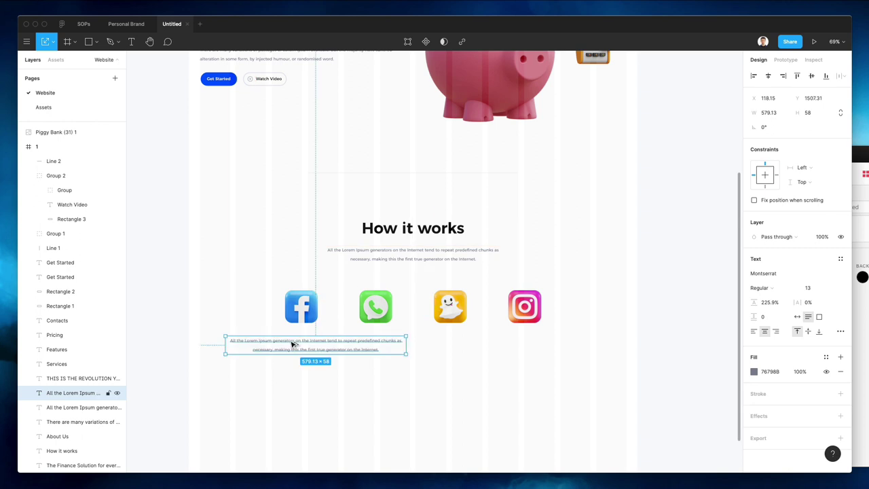
key("Delete")
scroll(291, 344, "up", 3)
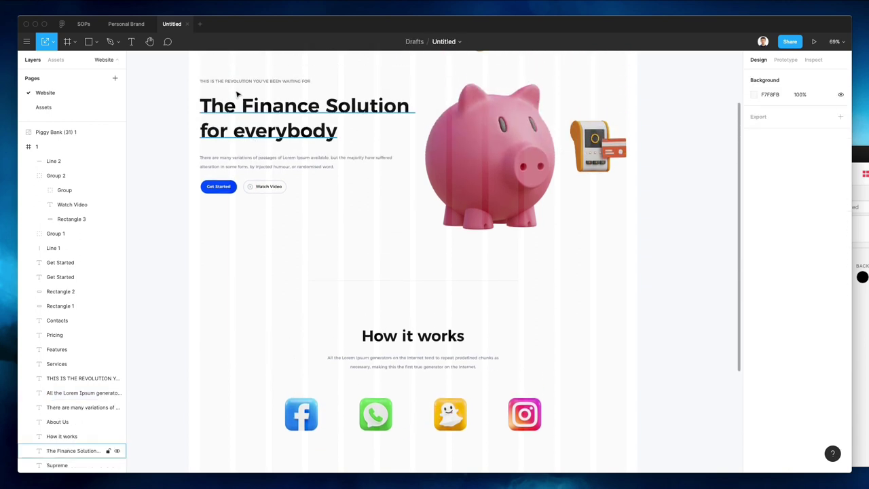
left_click_drag(255, 81, 288, 419)
type("Facebook")
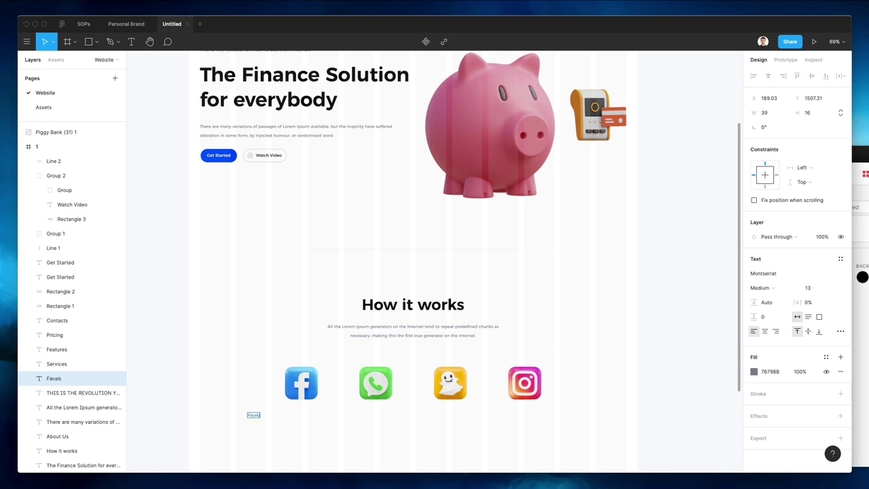
Position the Facebook label directly beneath the Facebook icon
scroll(252, 363, "up", 3)
scroll(252, 363, "down", 3)
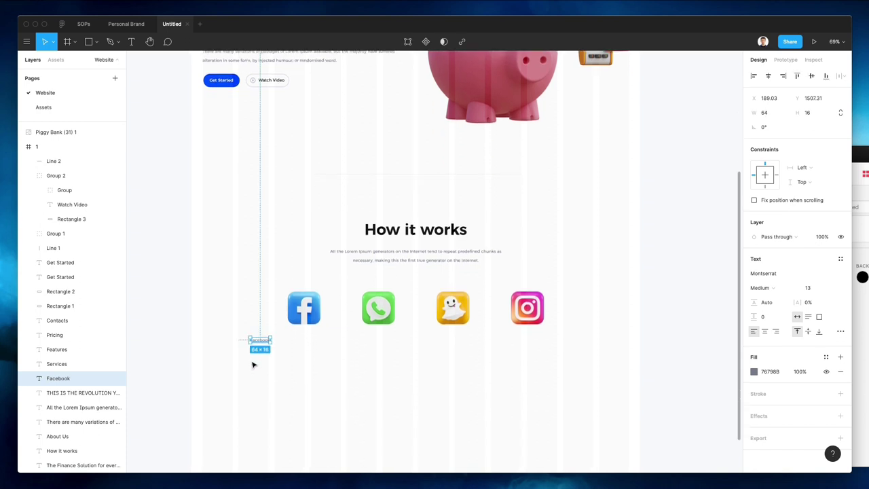
left_click_drag(265, 334, 327, 311)
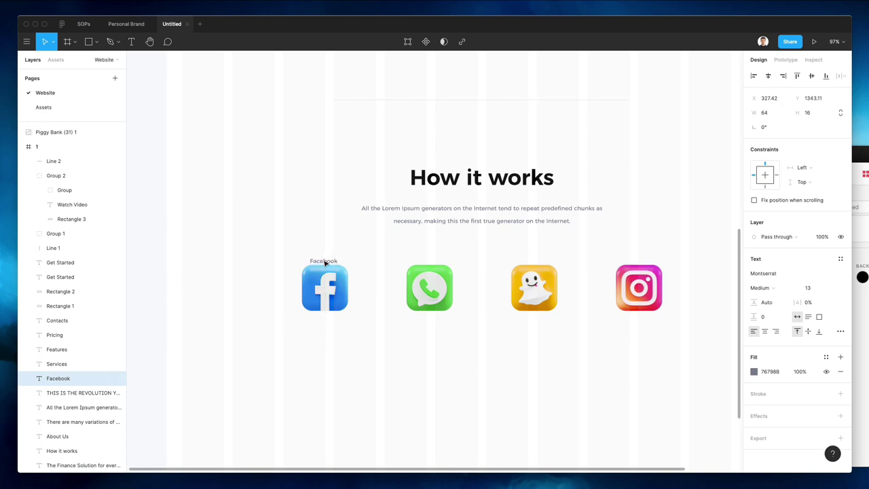
left_click_drag(325, 261, 432, 330)
scroll(327, 331, "up", 1)
Copy the label under the other icons and retype the copies Whatsapp, Snapchat and Instagram
key("super+d")
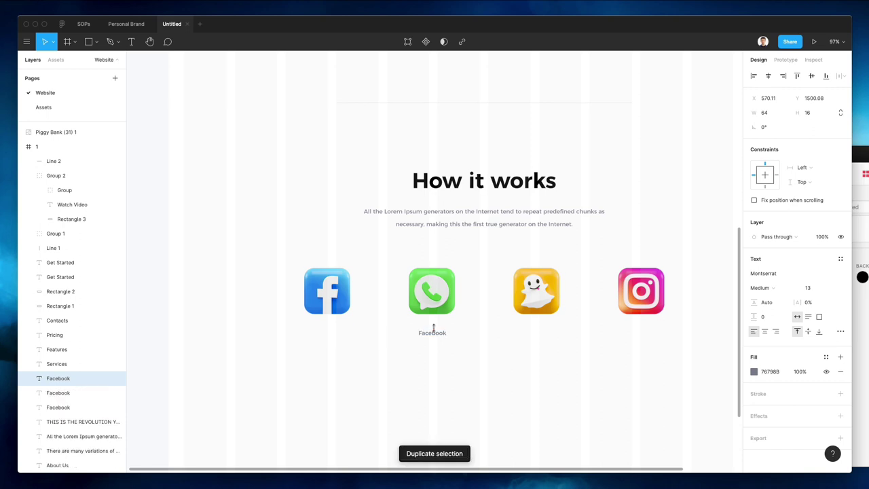
key("super+z")
key("super+z")
left_click_drag(332, 336, 438, 332)
key("super+d")
key("super+d")
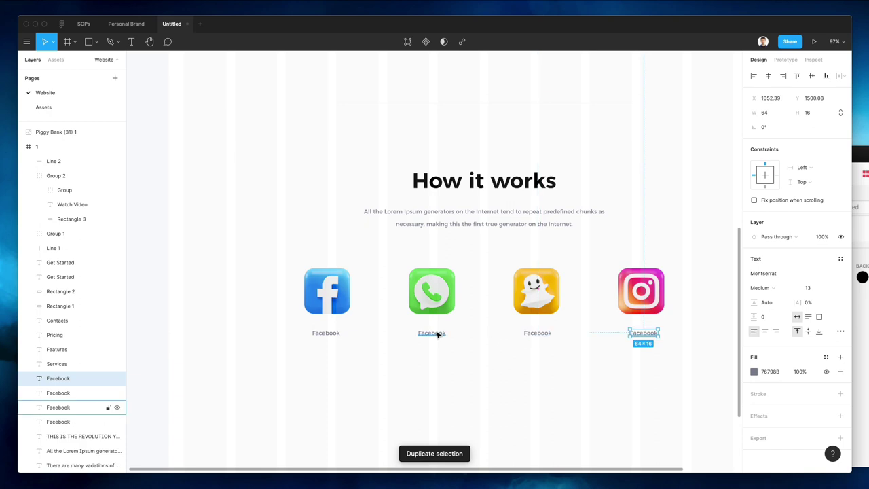
left_click(437, 333)
type("Whatsapp")
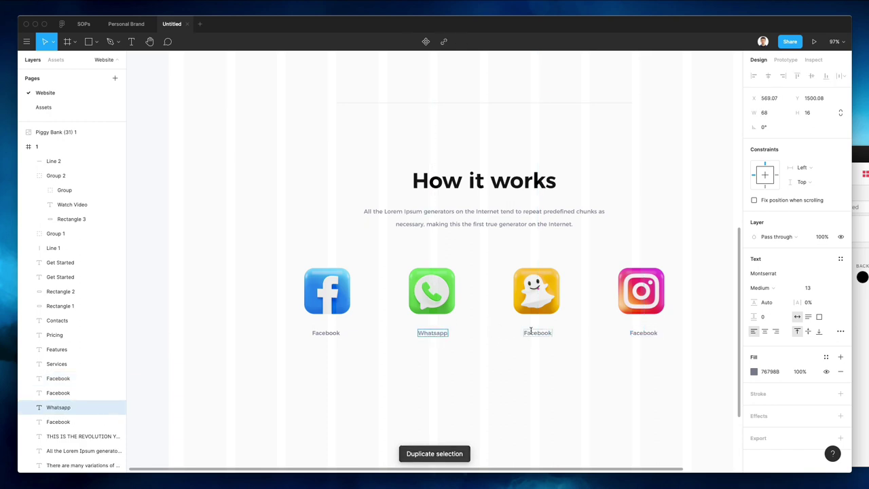
double_click(537, 333)
type("Snapchat")
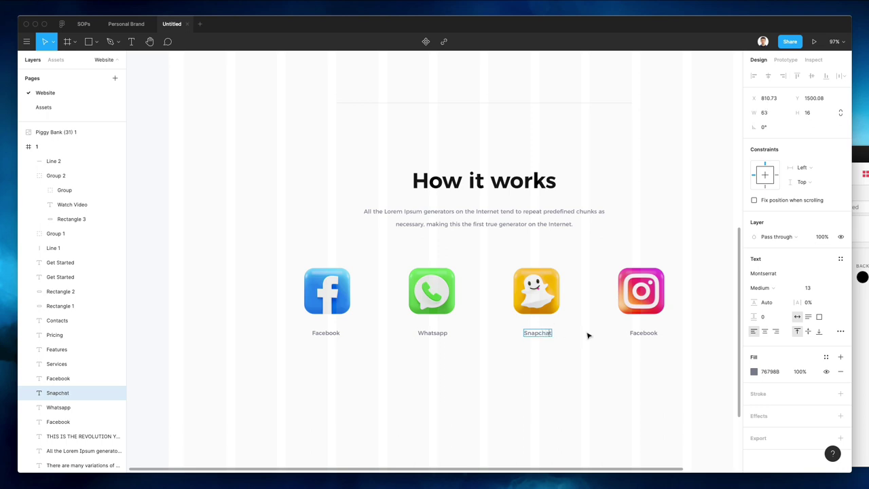
left_click(639, 333)
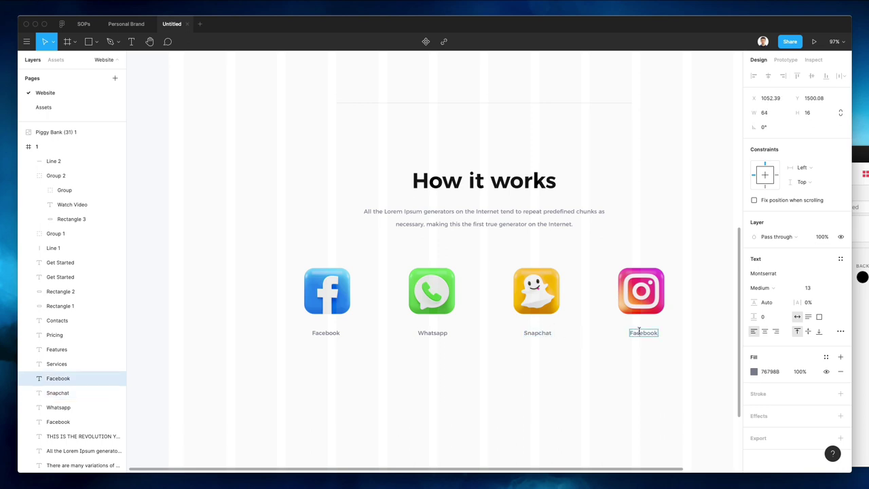
Finish the Instagram label and colour all four labels black, sampled from the heading
type("I")
key("Escape")
scroll(629, 359, "down", 1)
left_click_drag(662, 354, 282, 326)
key("i")
left_click(455, 175)
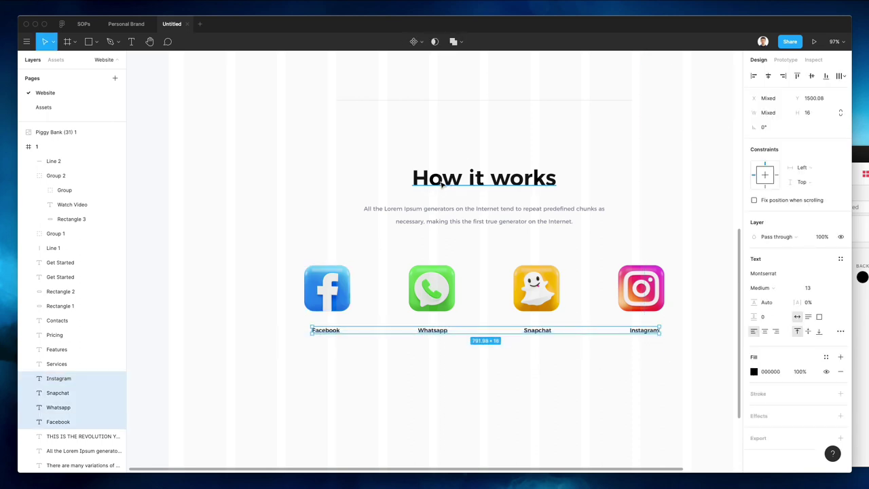
Make the four labels uppercase with 15% letter spacing
scroll(663, 354, "right", 2)
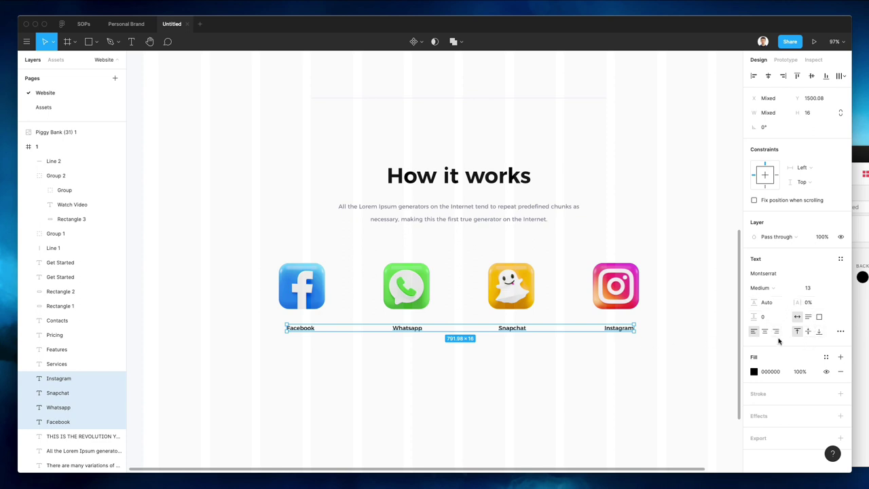
left_click(841, 332)
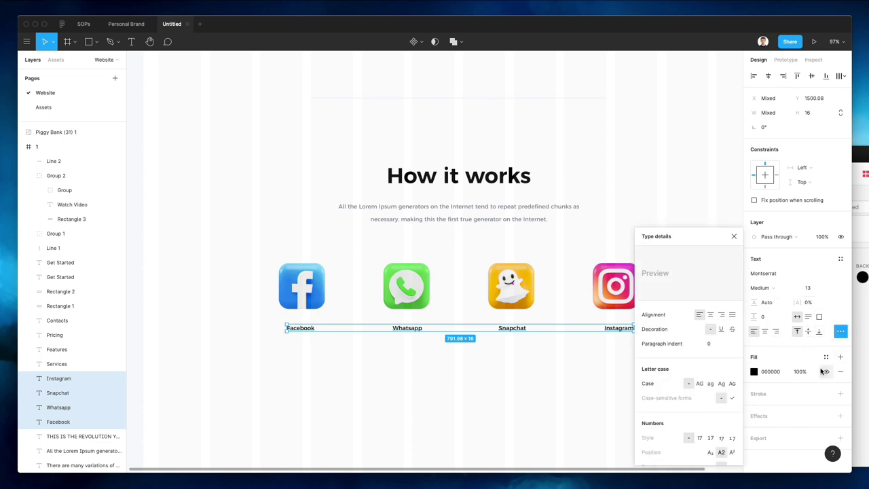
left_click(700, 384)
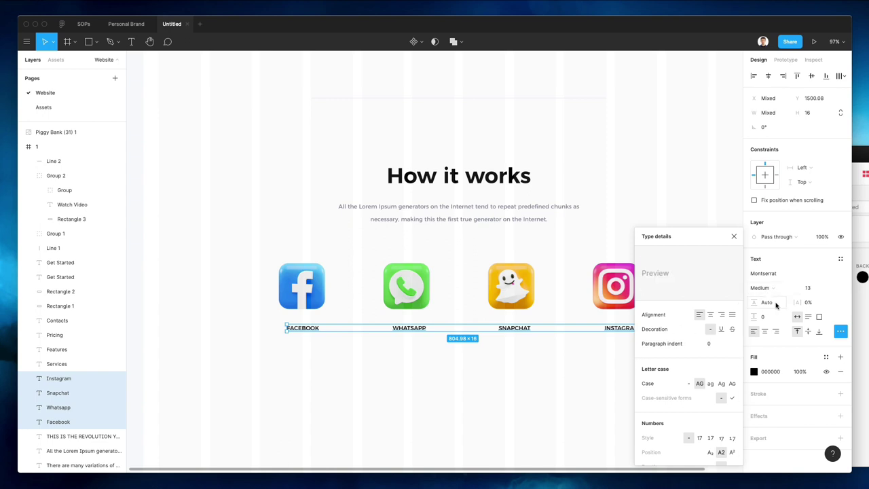
left_click(811, 304)
key("Up")
key("Up")
key("Up")
key("Up")
key("Up")
key("Up")
key("Up")
key("Up")
key("Up")
key("Up")
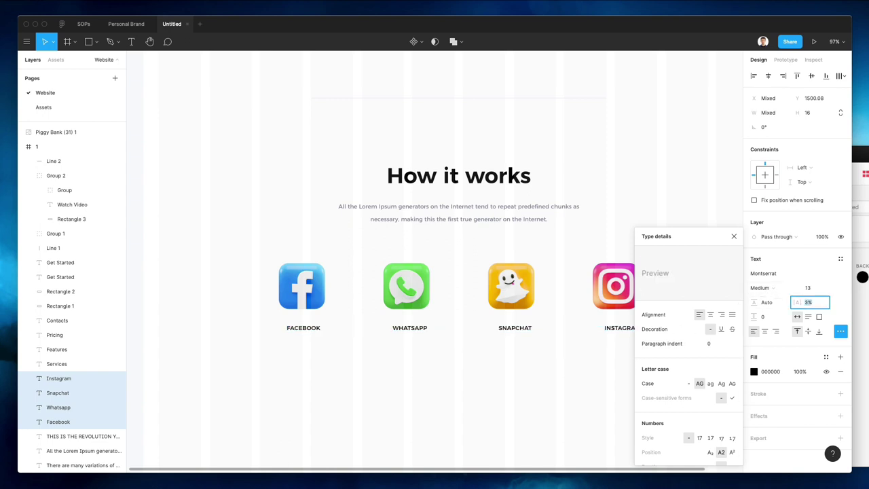
key("Up")
key("Up")
key("Up")
key("Up")
key("Up")
key("Up")
key("Up")
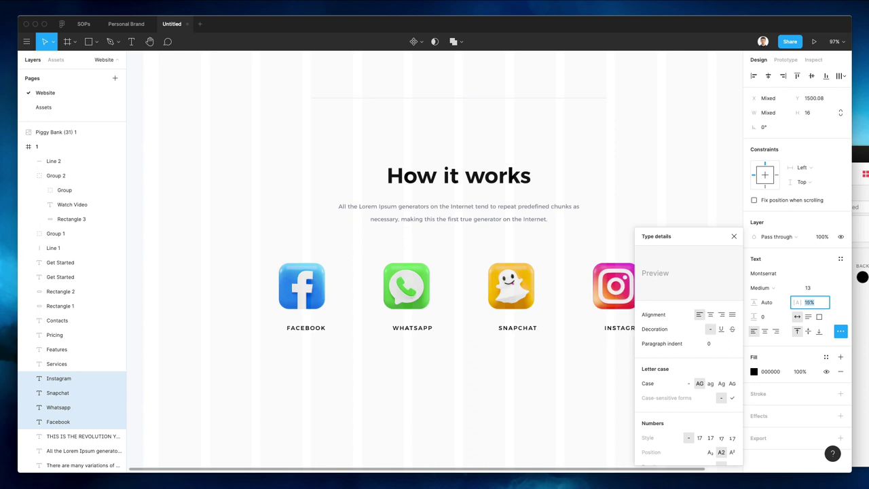
Centre FACEBOOK, WHATSAPP, SNAPCHAT and INSTAGRAM under their icons
left_click(428, 354)
left_click_drag(306, 330, 311, 330)
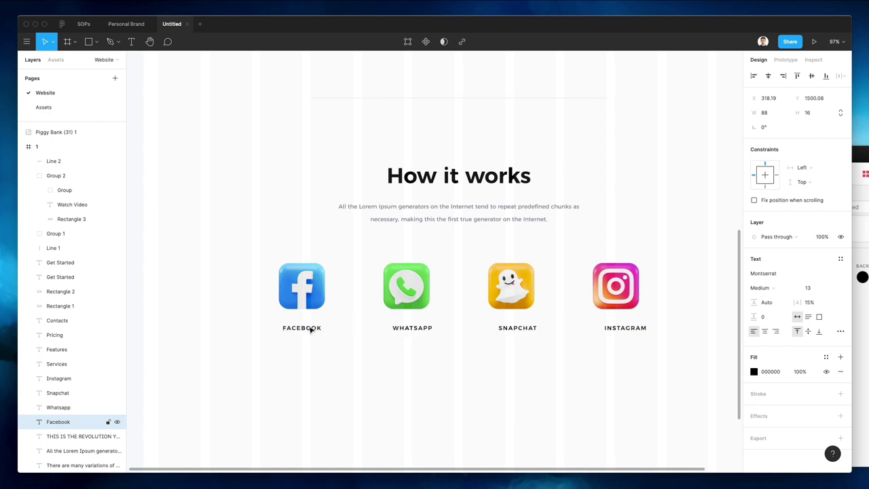
left_click(424, 331)
left_click_drag(424, 331, 420, 332)
left_click_drag(520, 331, 522, 330)
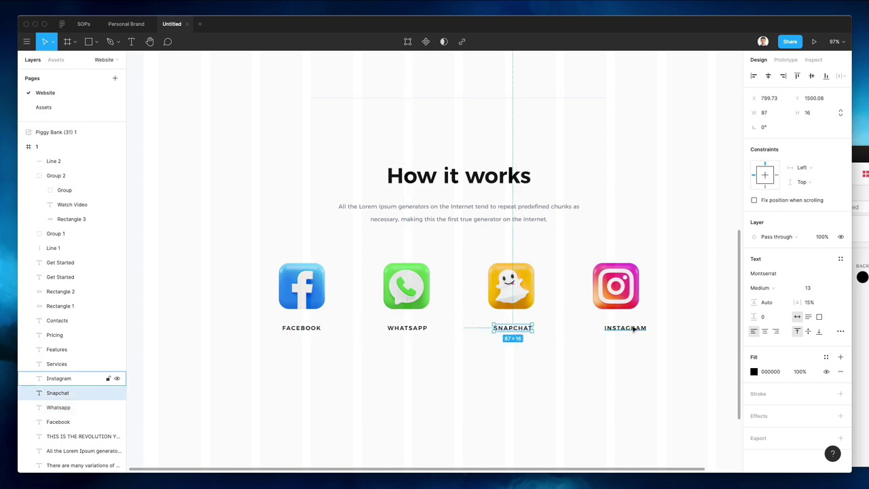
left_click_drag(631, 330, 632, 330)
Draw a light-grey connector line between the Facebook and WhatsApp icons, matching the divider's stroke
left_click(444, 378)
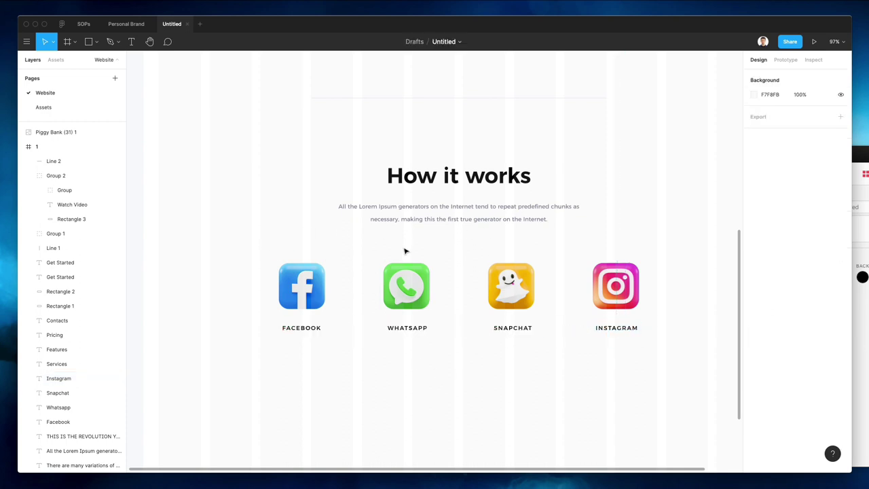
scroll(405, 251, "down", 2)
key("l")
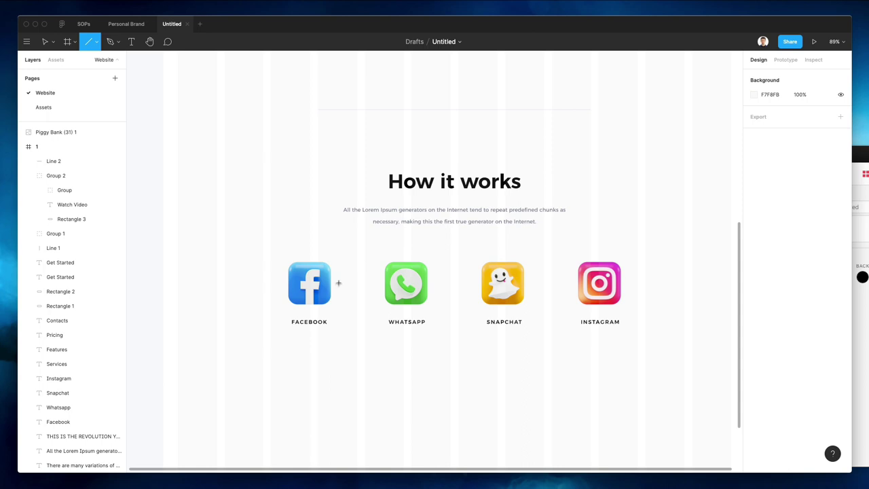
left_click_drag(337, 282, 379, 282)
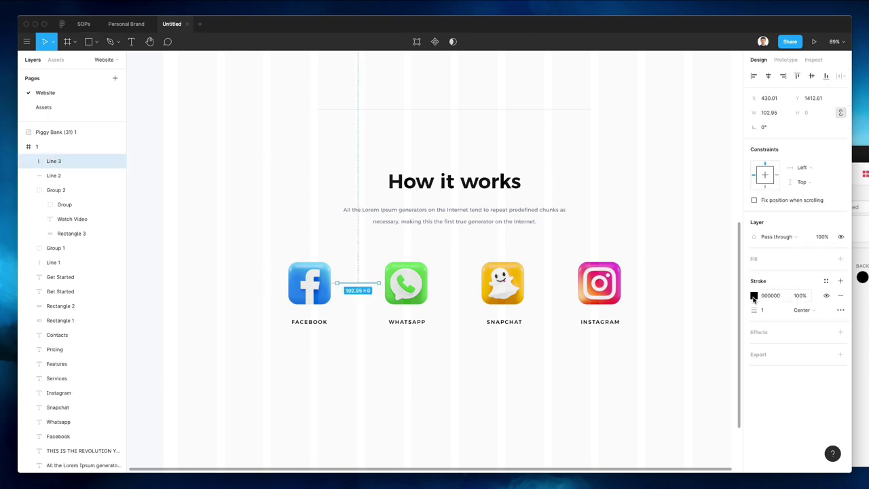
left_click(423, 110)
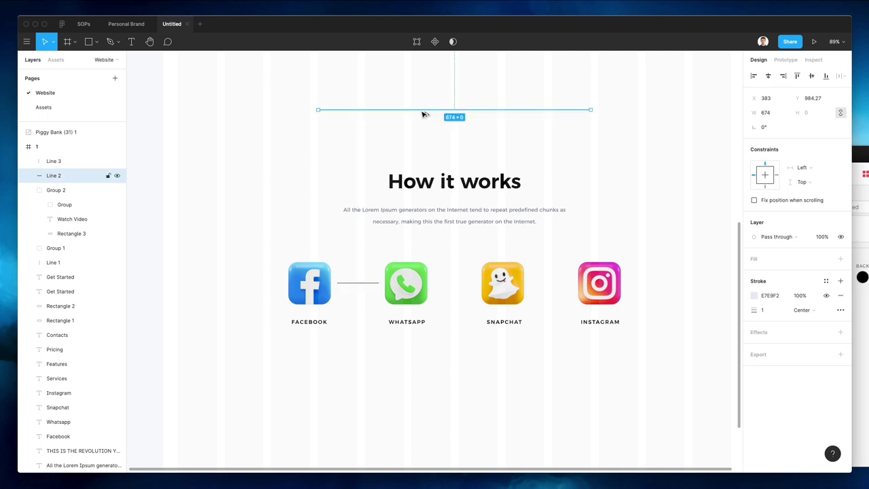
left_click(344, 282)
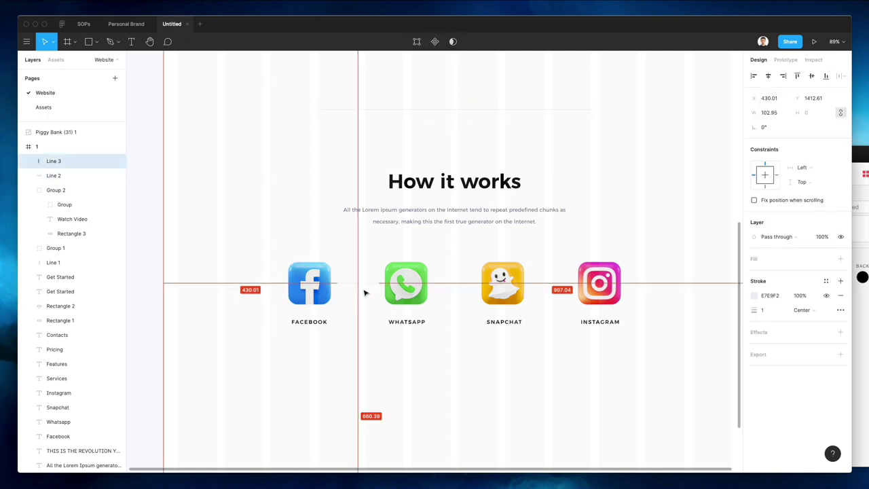
left_click(364, 264)
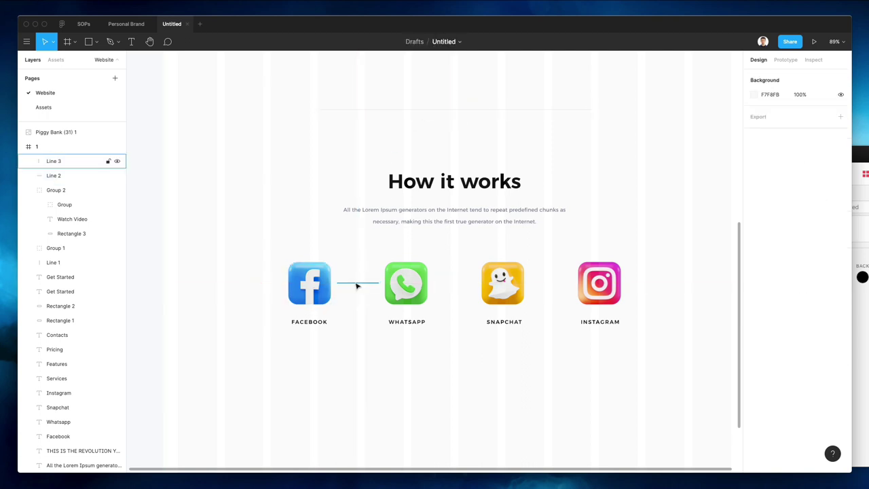
left_click(358, 284)
key("Left")
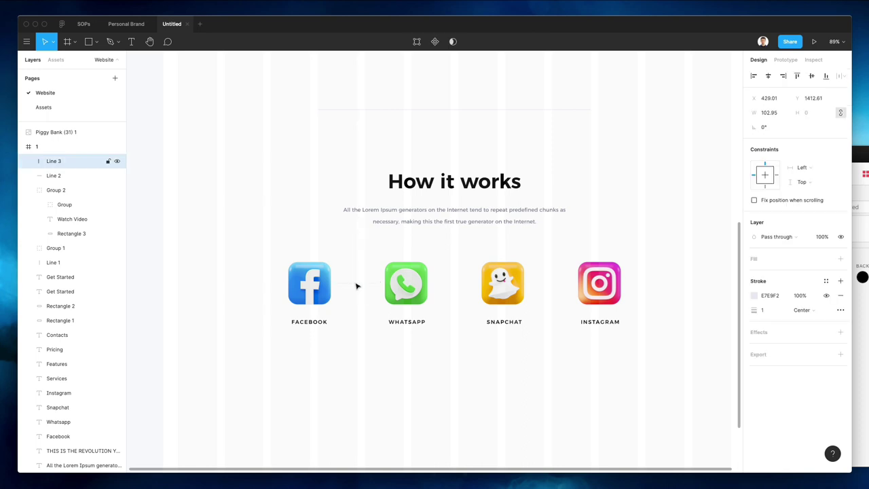
Copy the connector between WhatsApp–Snapchat and Snapchat–Instagram, then check the first line
left_click_drag(357, 286, 451, 290, "alt")
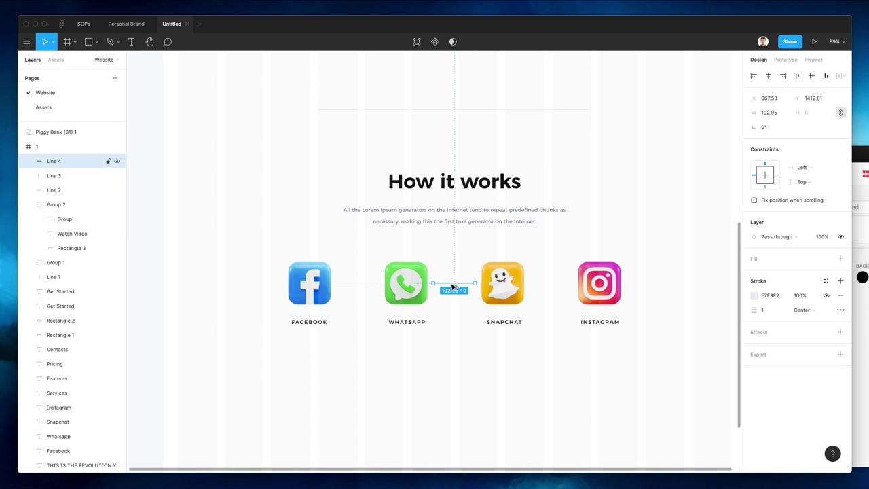
left_click_drag(453, 288, 549, 289)
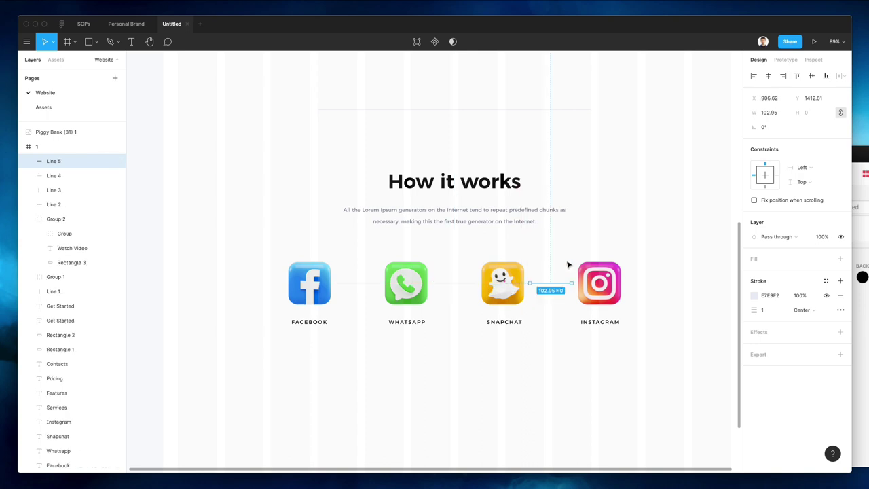
left_click(612, 240)
scroll(605, 240, "up", 1)
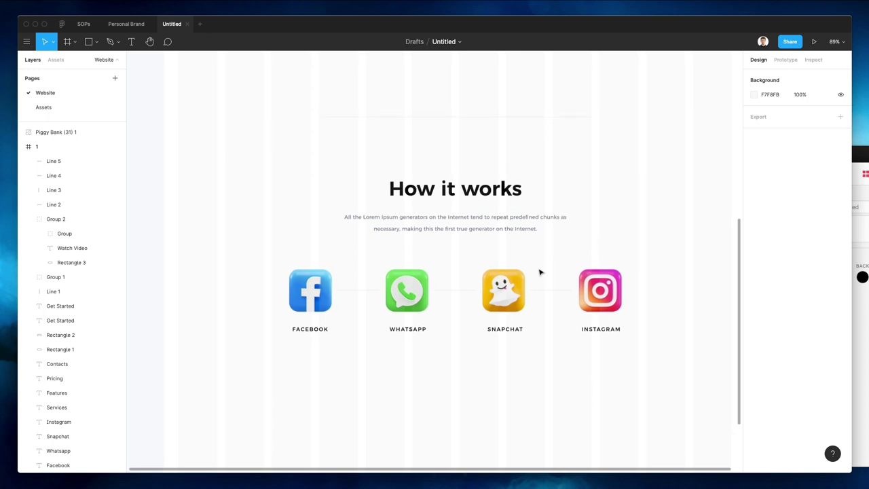
left_click(361, 290)
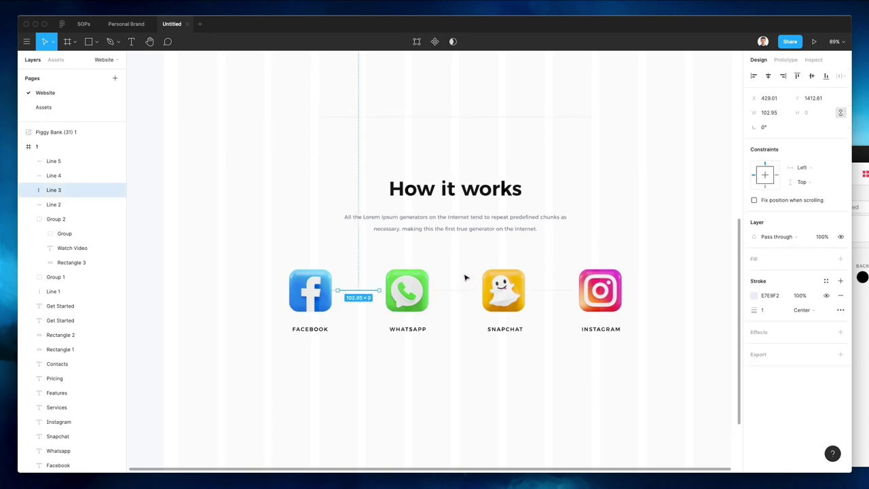
scroll(466, 278, "down", 3)
left_click(439, 351)
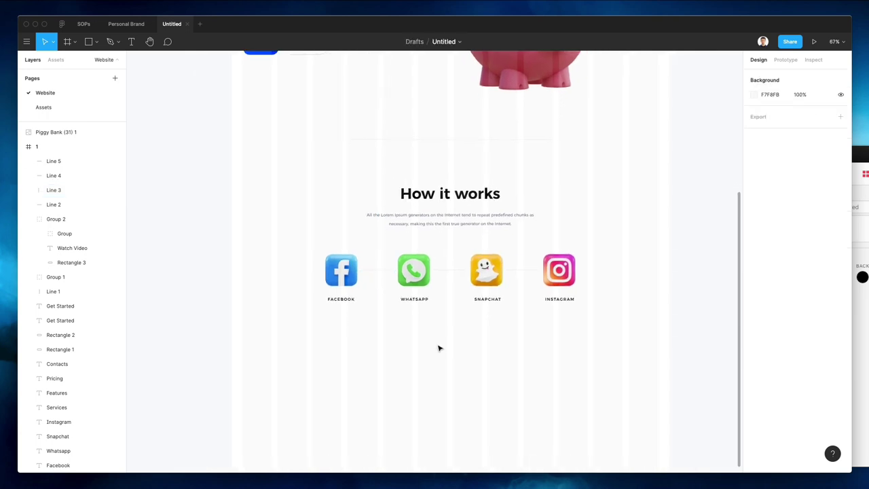
scroll(439, 349, "up", 5)
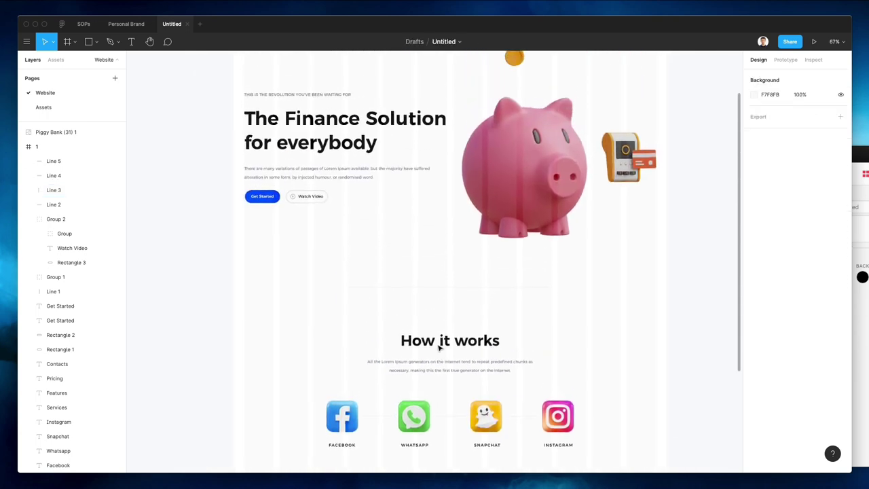
scroll(439, 349, "down", 2)
scroll(439, 349, "down", 4)
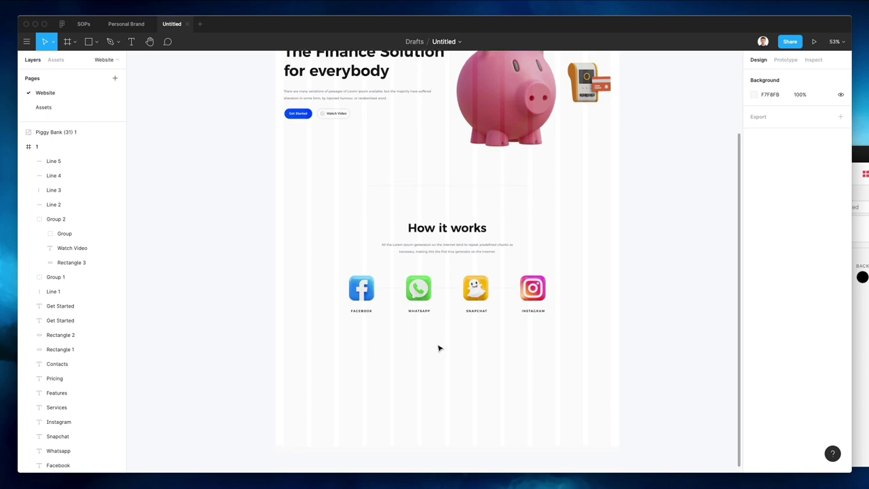
scroll(439, 349, "up", 1)
scroll(439, 348, "up", 4)
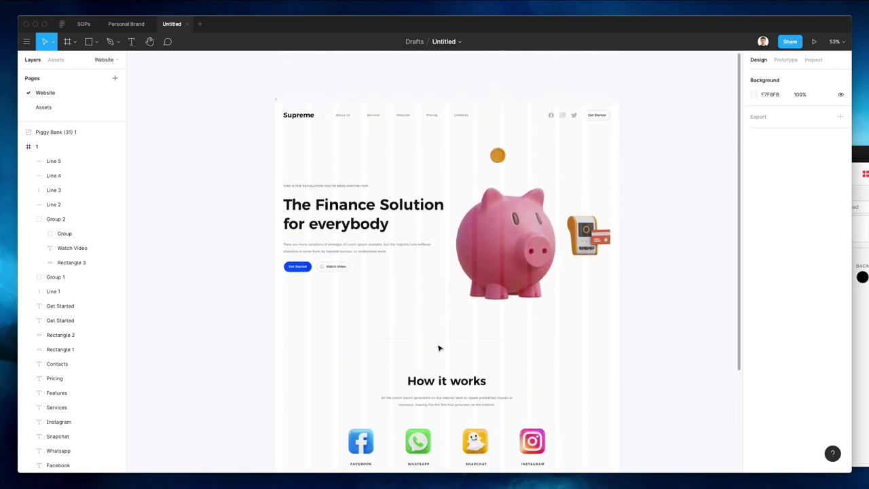
scroll(439, 348, "down", 3)
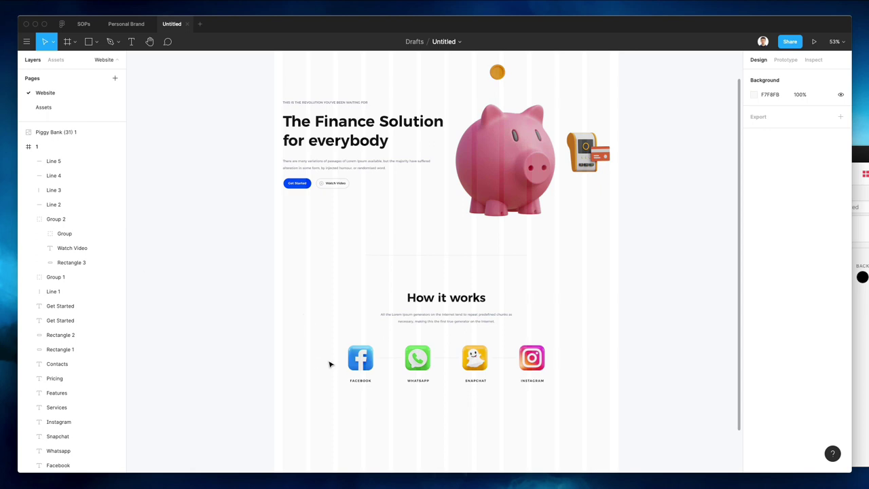
scroll(330, 365, "down", 1)
left_click_drag(318, 262, 566, 412)
left_click(566, 411)
scroll(424, 401, "down", 3)
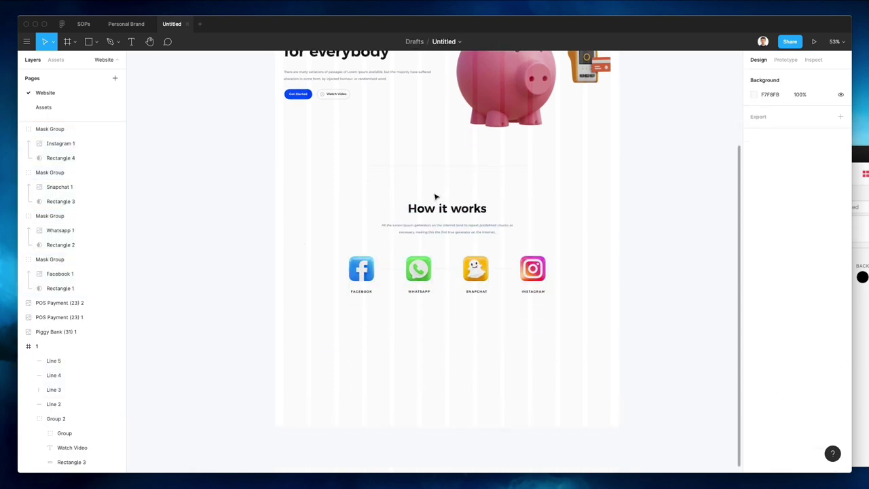
Draw a full-width rectangle below How it works and fill it with the Get Started blue 0030FF
key("r")
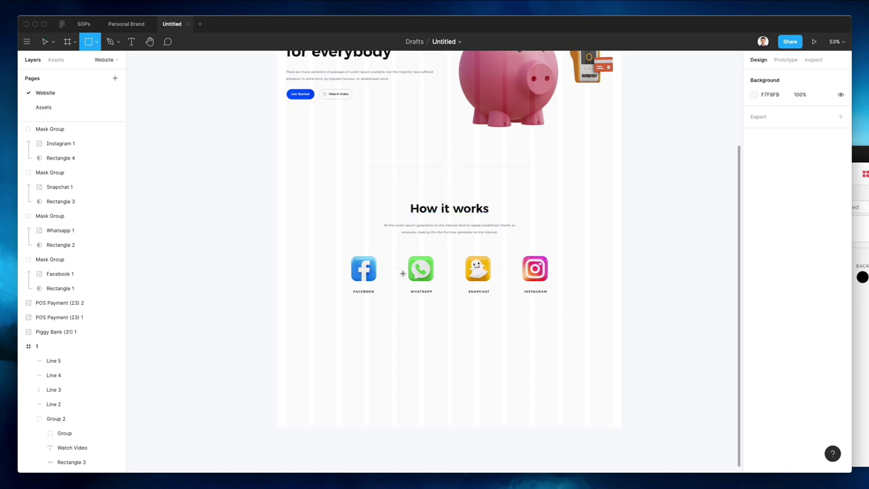
mouse_move(276, 310)
left_mouse_down()
mouse_move(625, 404)
mouse_move(621, 381)
left_mouse_up()
left_click_drag(526, 332, 528, 343)
left_click_drag(464, 402, 464, 449)
scroll(305, 204, "up", 3)
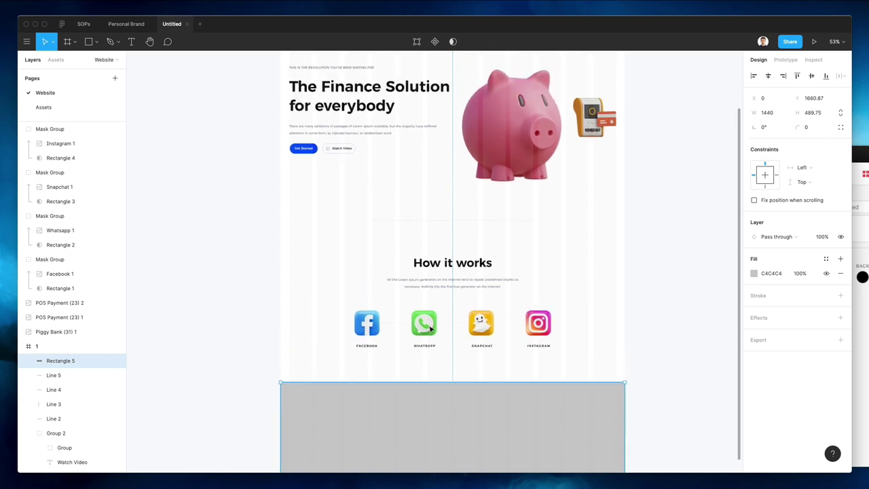
key("i")
left_click(317, 185)
scroll(371, 229, "down", 3)
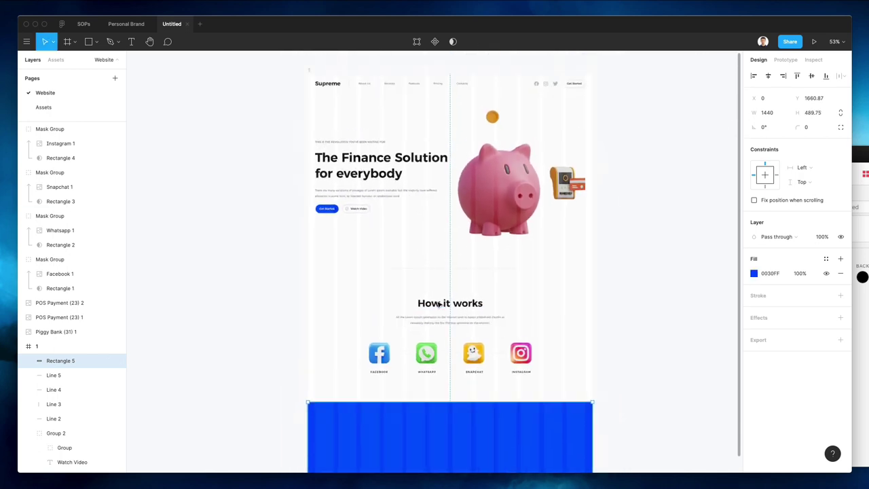
Extend the page frame's bottom edge downward to hold the blue band
left_click(316, 87)
scroll(448, 272, "down", 3)
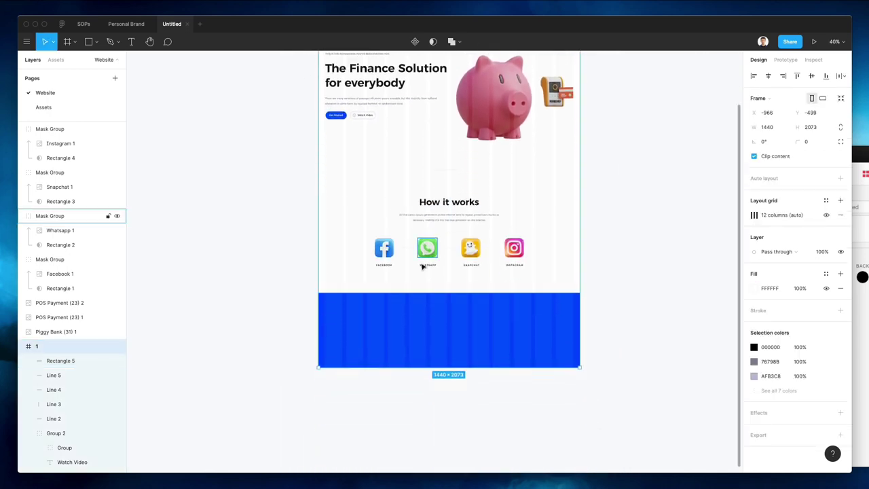
left_click_drag(468, 372, 473, 403)
key("Escape")
Adjust the blue rectangle's height and position to 1440 × 430.55 beneath the icons
scroll(476, 199, "up", 3)
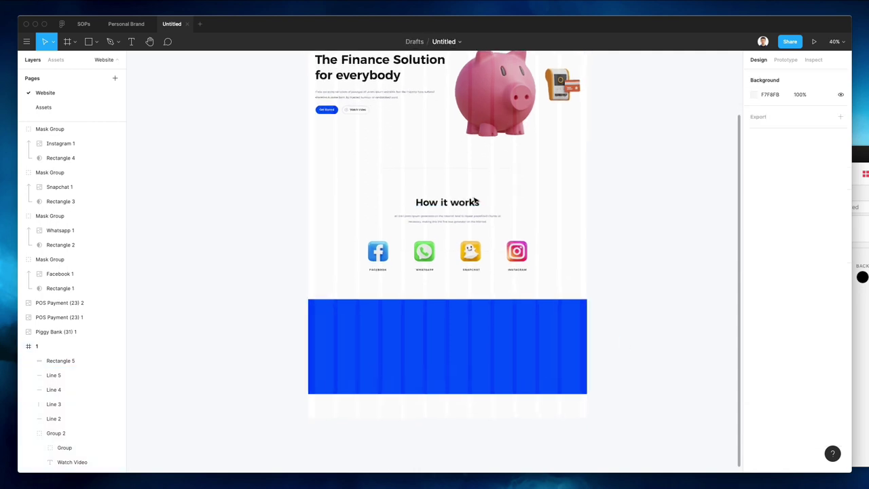
left_click(441, 336)
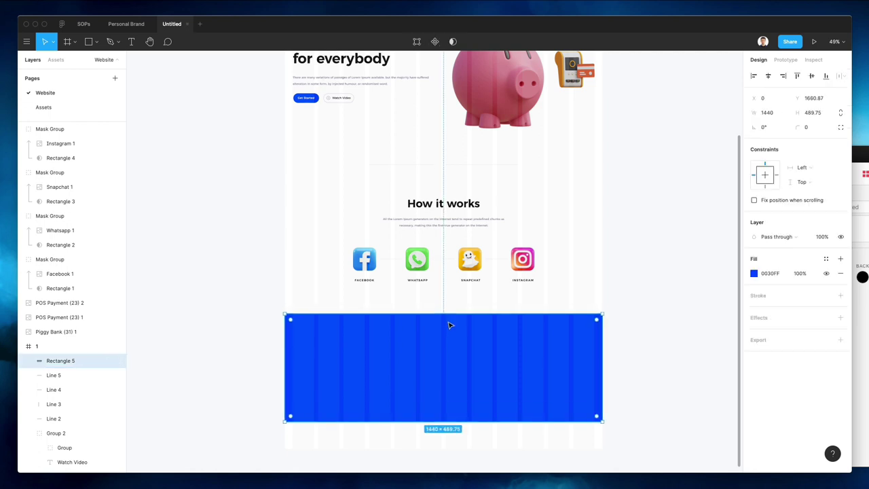
left_click_drag(448, 314, 454, 326)
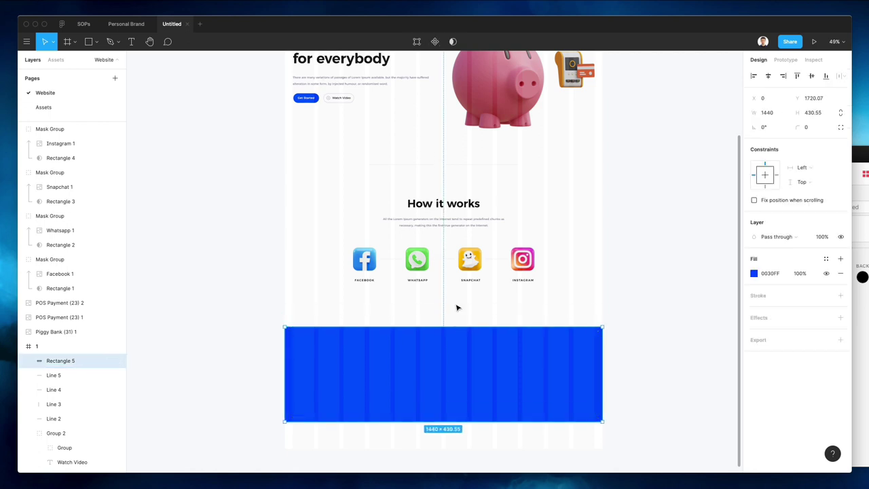
left_click(457, 308)
left_click_drag(462, 358, 465, 350)
left_click(594, 277)
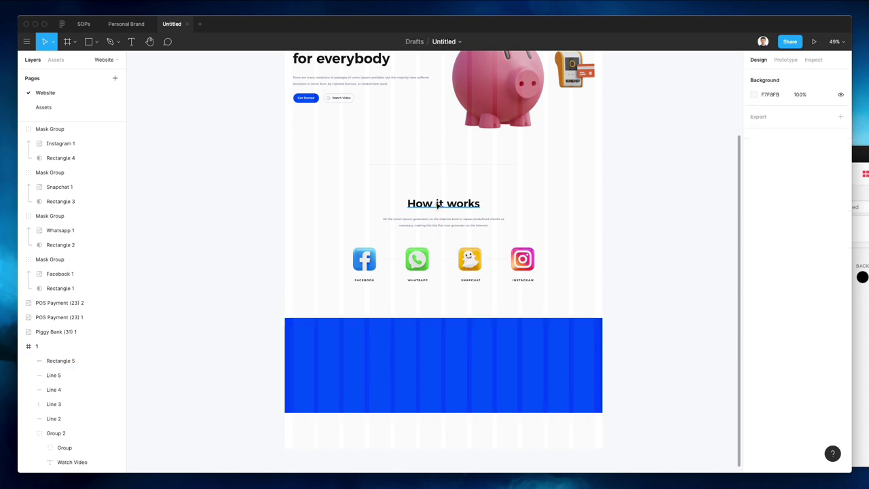
Copy the How it works heading into the blue rectangle, bring it to front and make it white
left_click_drag(439, 207, 448, 345)
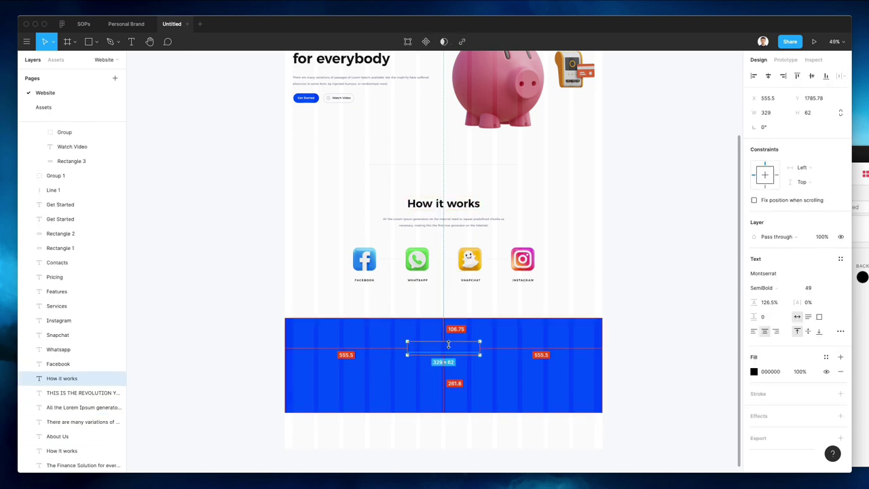
key("super+bracketright")
key("super+bracketright")
key("super+bracketright")
key("super+bracketright")
key("super+bracketright")
key("super+bracketright")
key("super+bracketright")
key("super+bracketright")
key("super+bracketright")
key("super+bracketright")
key("super+bracketright")
key("super+bracketright")
key("super+bracketright")
key("super+bracketright")
key("super+bracketright")
key("super+bracketright")
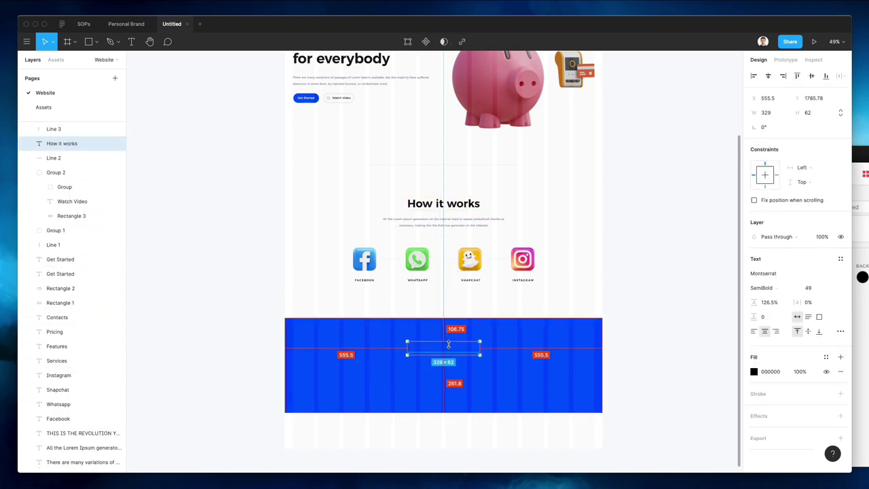
key("super+bracketright")
key("super+bracketright")
key("super+bracketright")
key("super+bracketright")
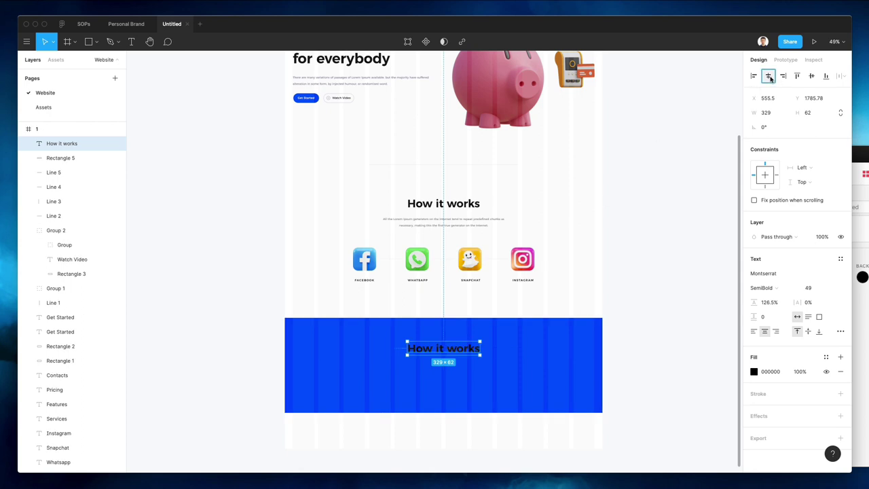
key("i")
left_click(567, 221)
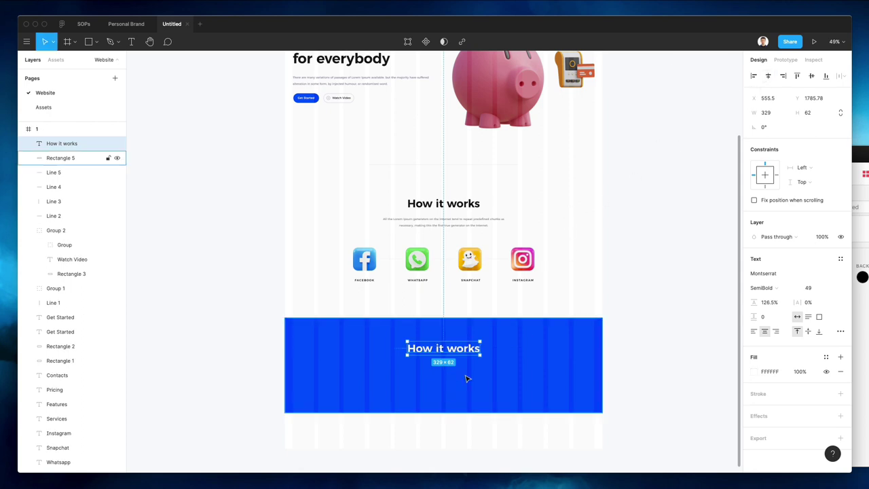
Change the copied heading's text to 'Contact Us'
scroll(470, 326, "up", 3)
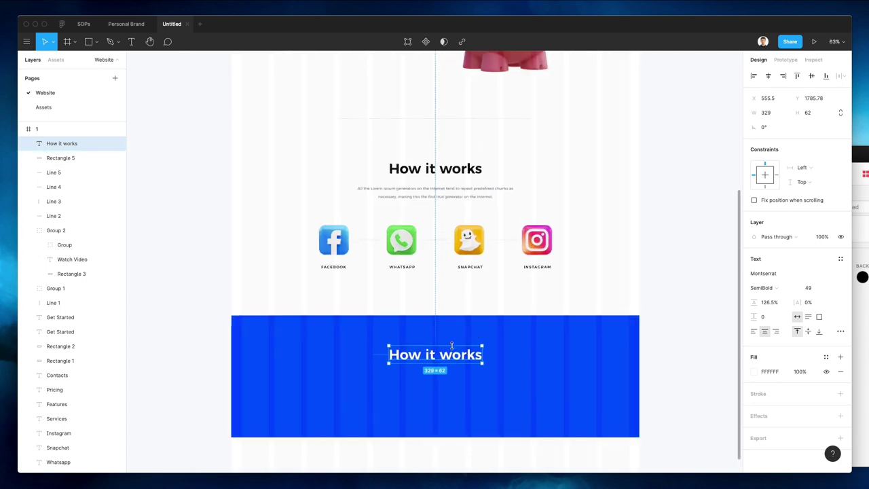
key("c")
left_click(446, 347)
key("Escape")
key("Escape")
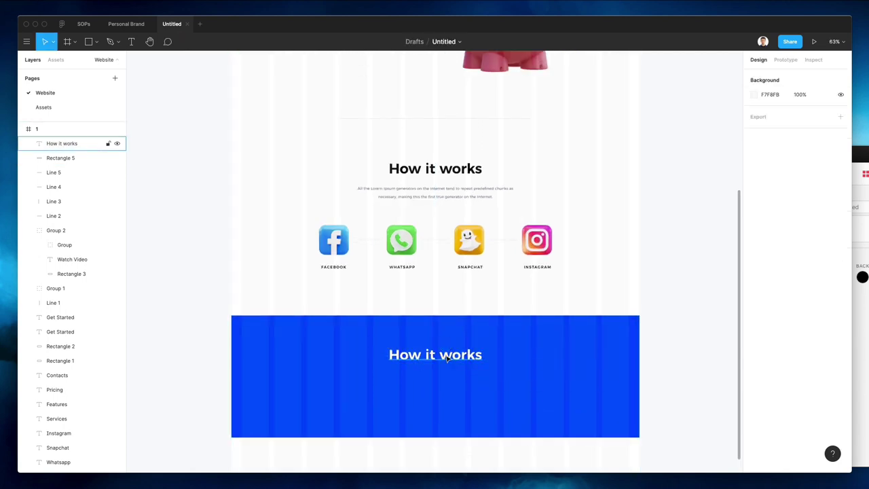
double_click(447, 354)
type("Conatc")
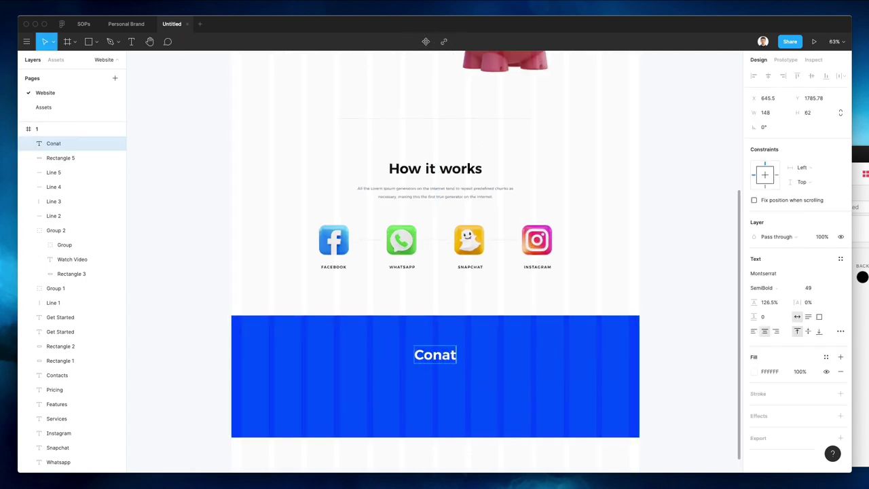
key("BackSpace")
key("BackSpace")
key("BackSpace")
type("tact ")
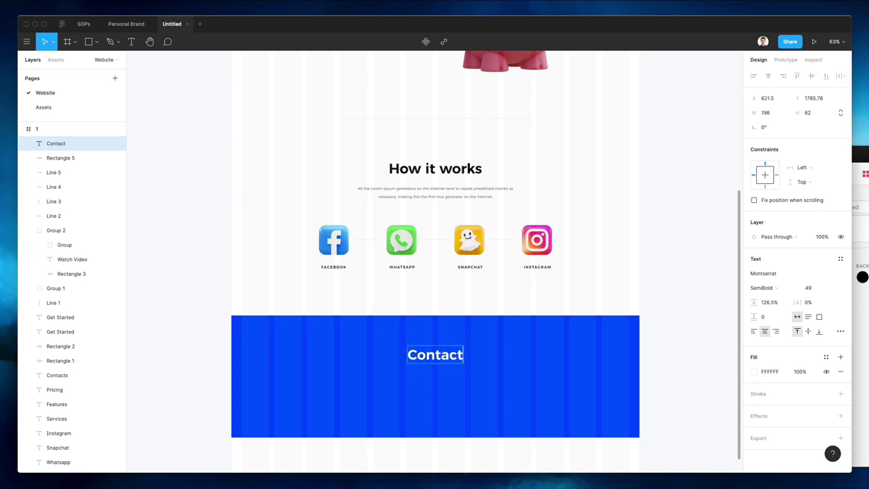
type("Us")
left_click(639, 289)
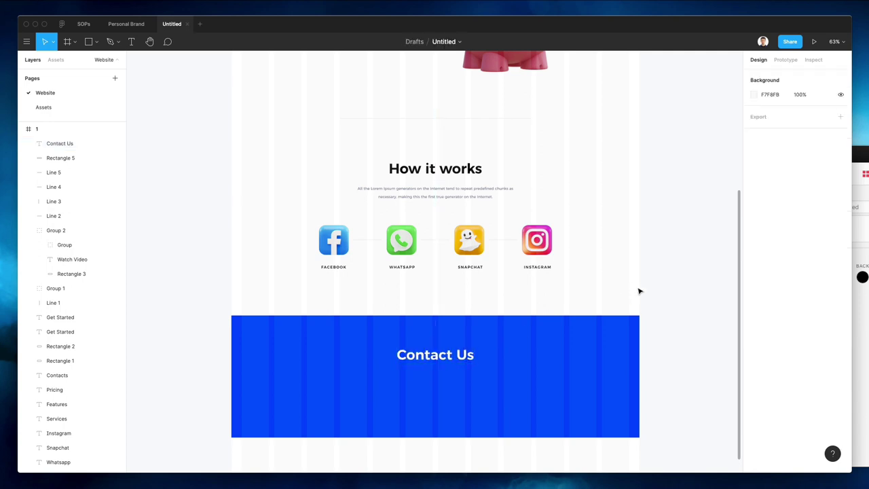
left_click_drag(423, 360, 553, 373)
double_click(551, 374)
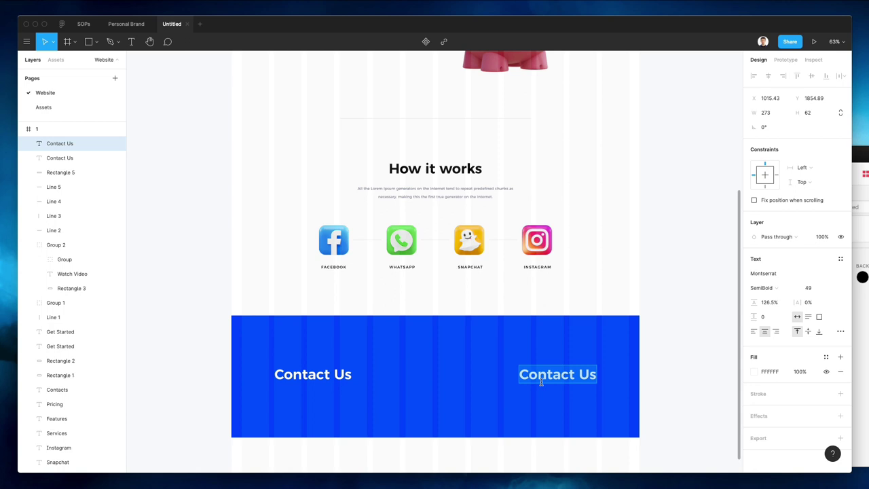
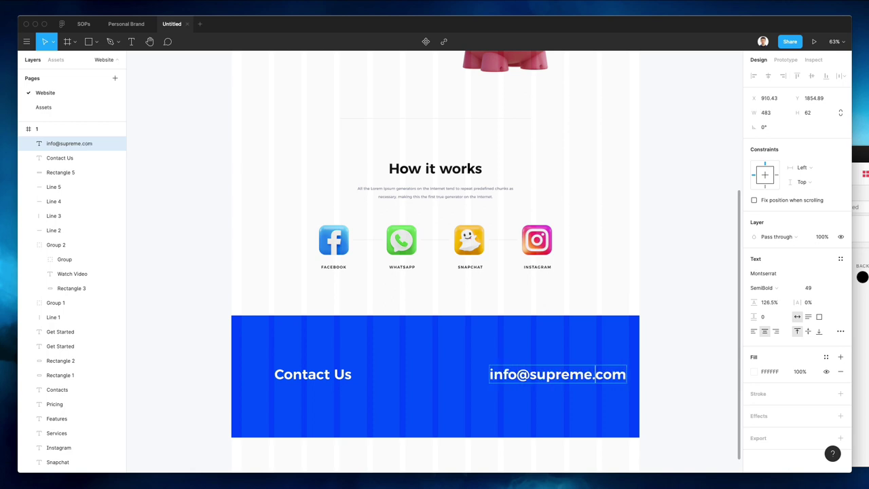
type("e")
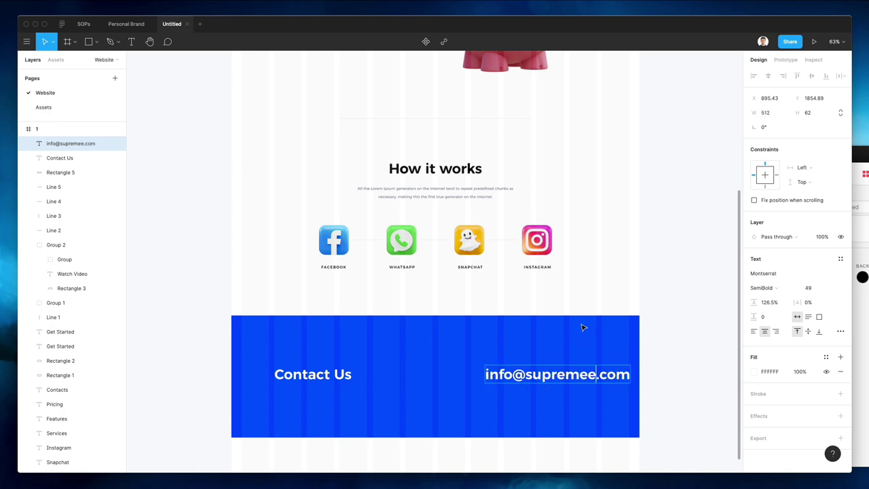
key("BackSpace")
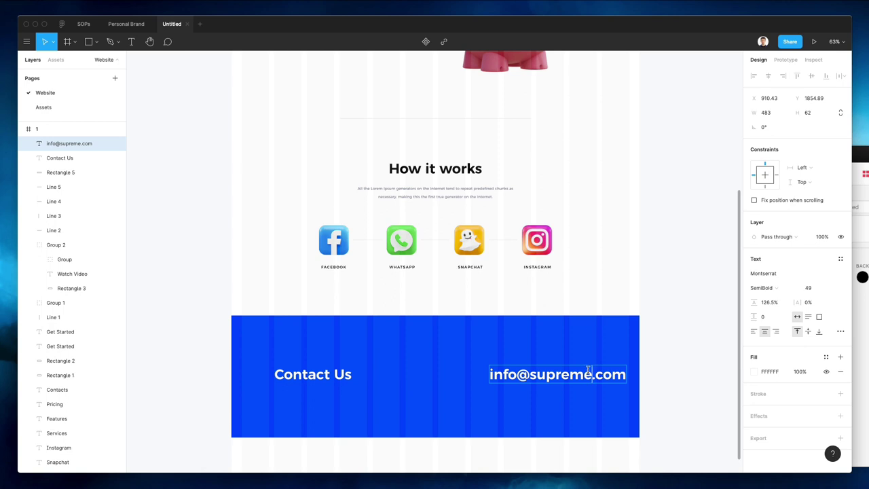
Give the email text Light weight and font size 39, then shift it left
key("super+a")
left_click(794, 285)
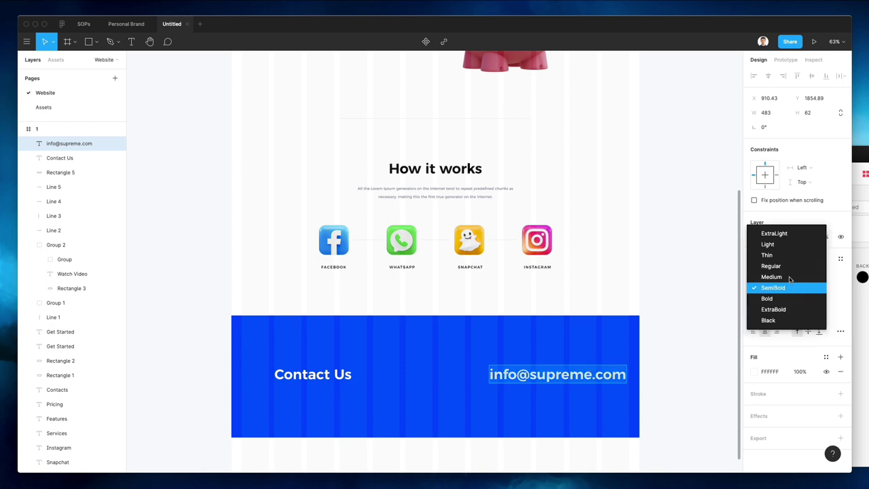
left_click(783, 245)
key("Escape")
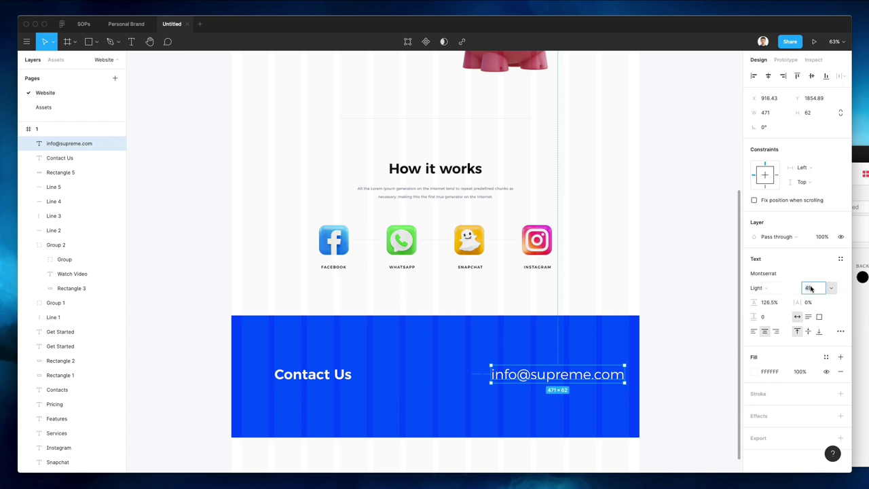
type("39")
key("Return")
left_click(669, 353)
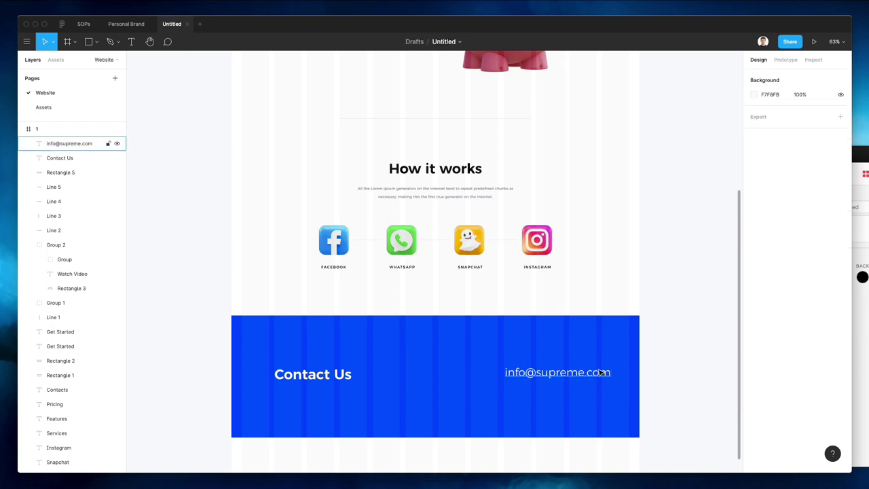
left_click_drag(598, 372, 584, 390)
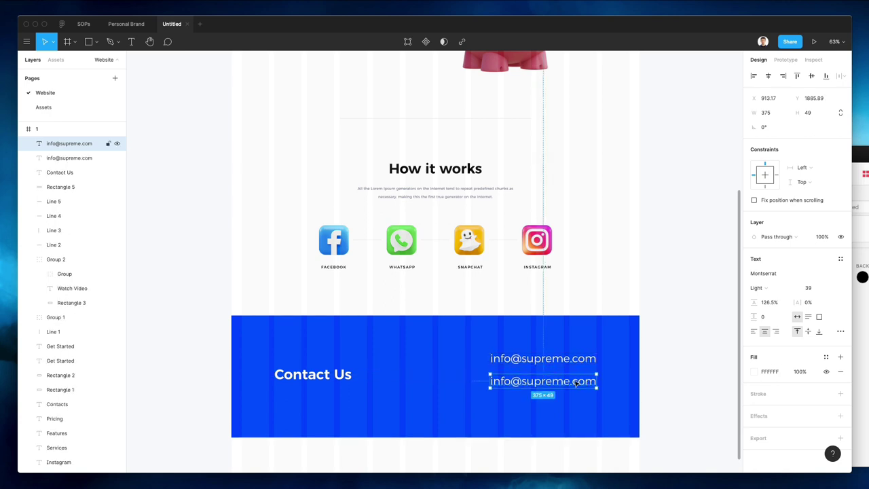
Try a black fill on the Contact Us rectangle, then undo it back to blue
scroll(410, 332, "down", 5)
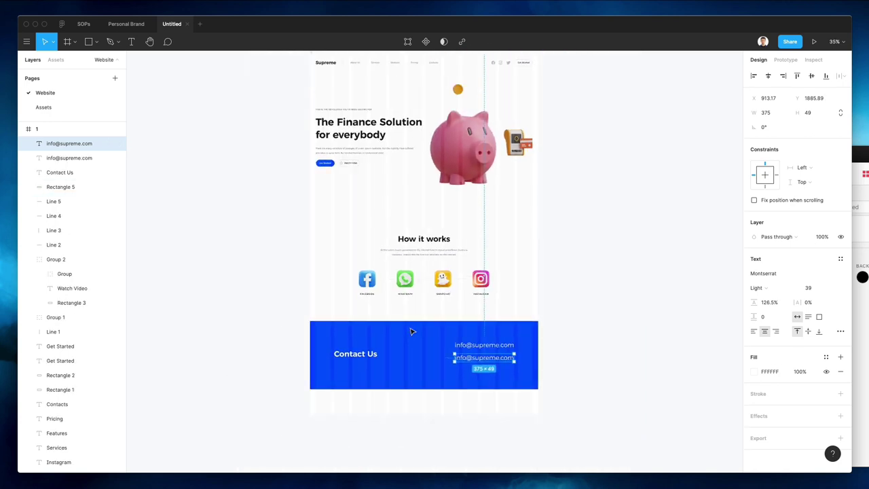
left_click(429, 351)
key("i")
left_click(414, 237)
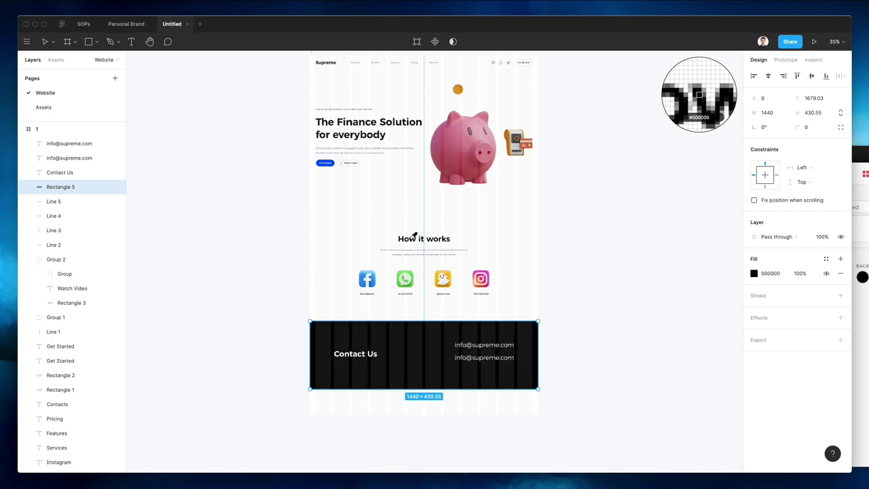
left_click(585, 277)
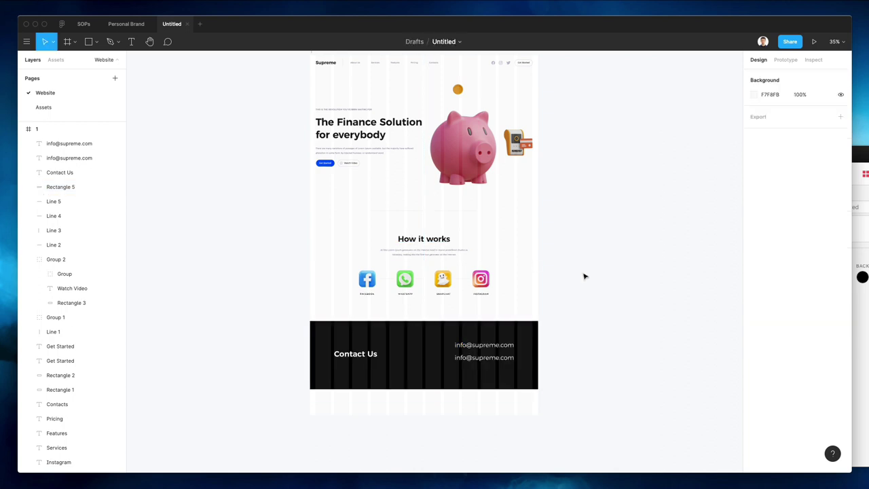
scroll(467, 330, "up", 2)
left_click(464, 324)
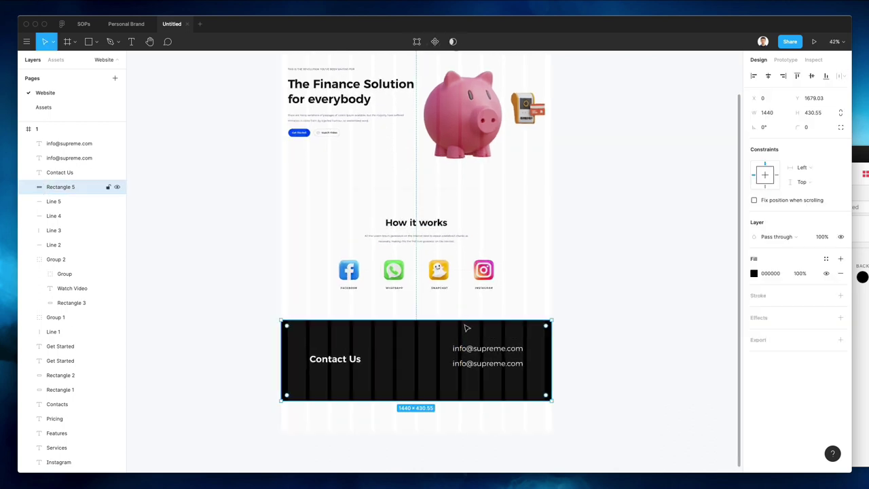
key("super+z")
scroll(468, 333, "up", 4)
Replace the lower email line with a phone number including its country prefix
left_click(484, 387)
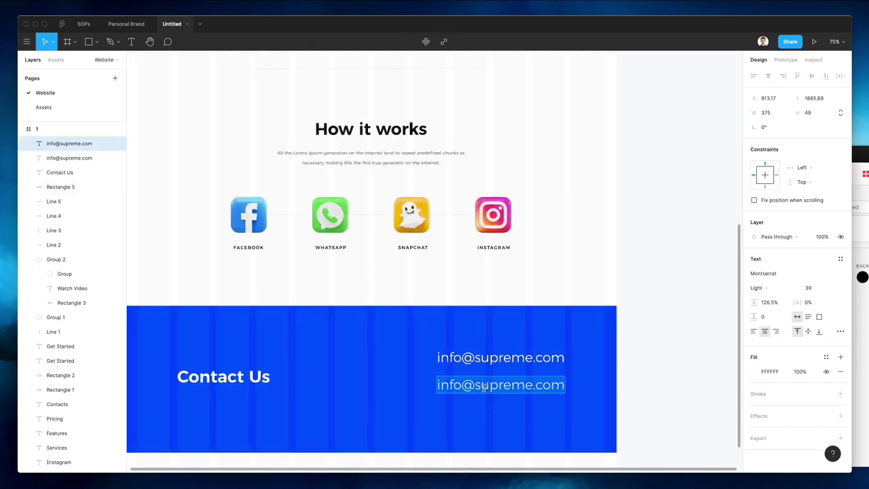
key("Return")
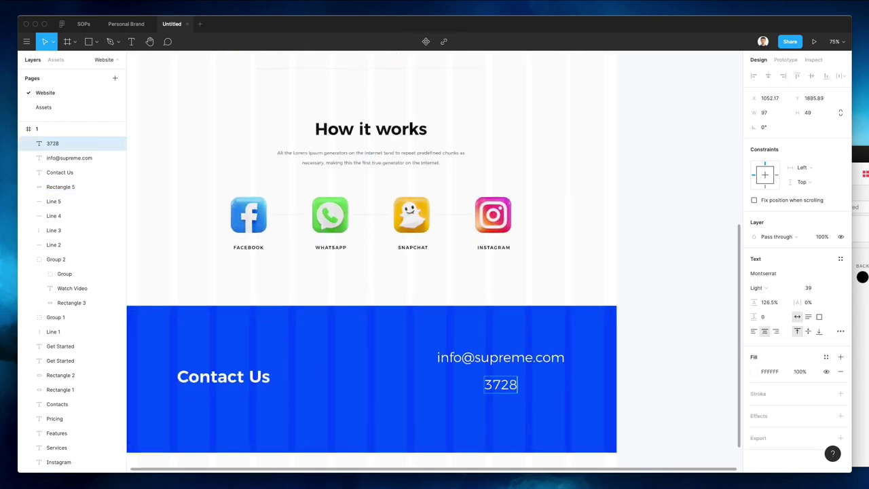
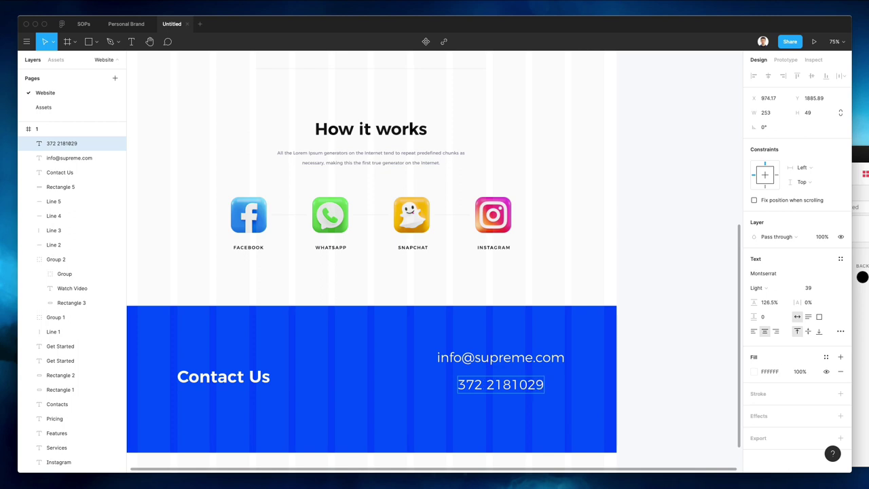
key("Home")
type("+21")
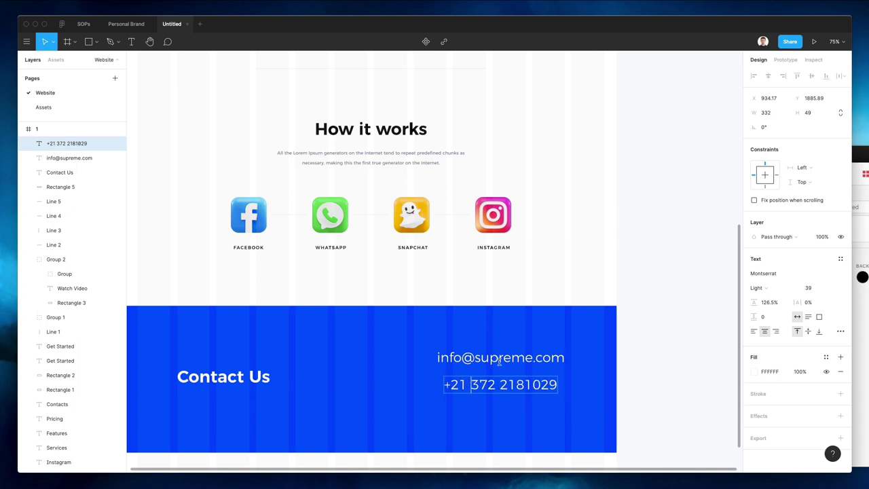
key("Escape")
Right-align the phone number under the email and nudge both lines down
scroll(652, 368, "down", 2)
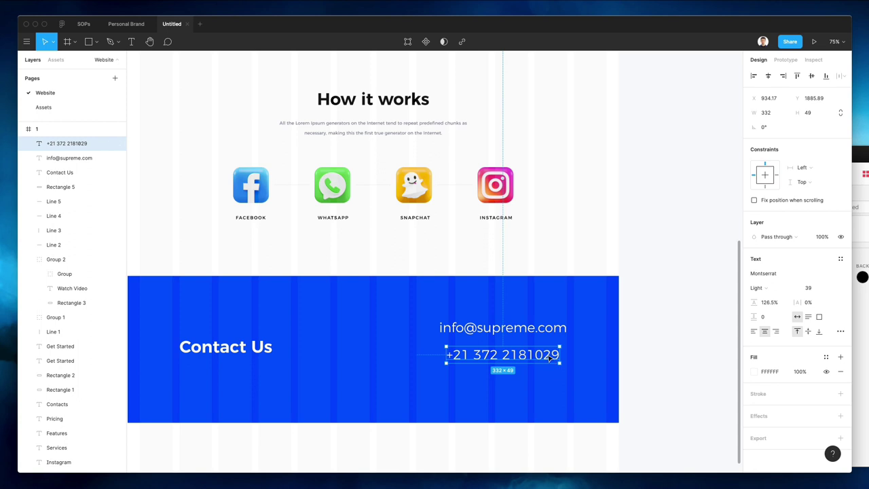
left_click_drag(550, 358, 559, 367)
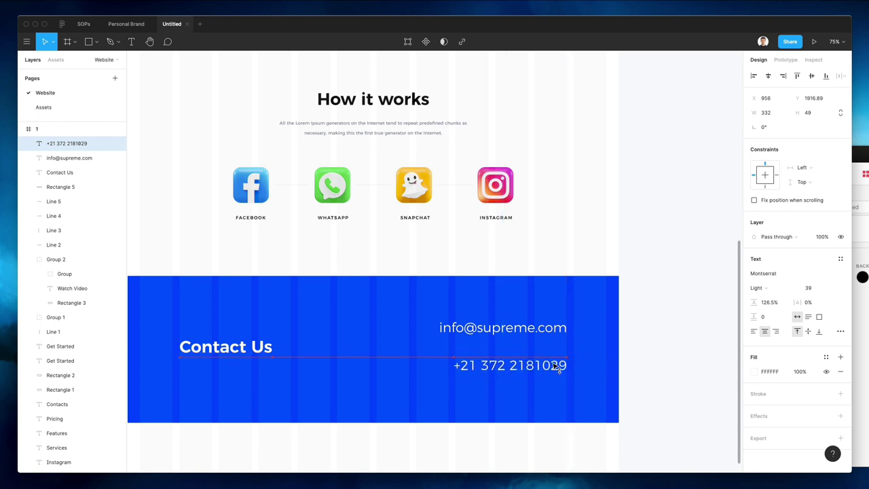
left_click(522, 322, "shift")
key("Down")
key("Down")
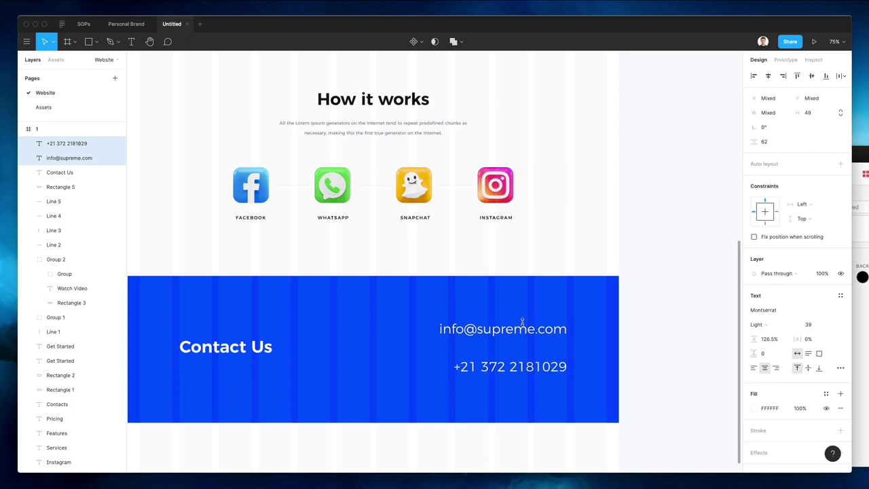
Search Nucleo for 'email' in All Icons, Outline style, and place an @ icon in Contact Us
left_click(665, 276)
key("super+shift+n")
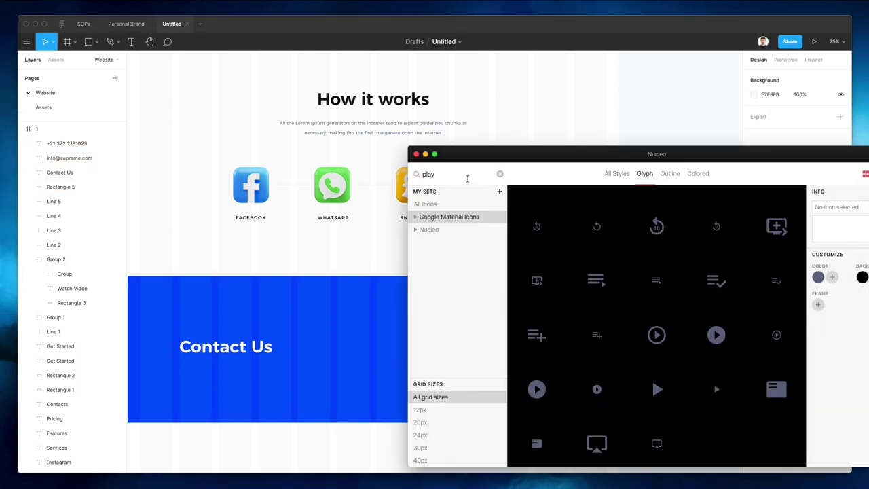
type("ema")
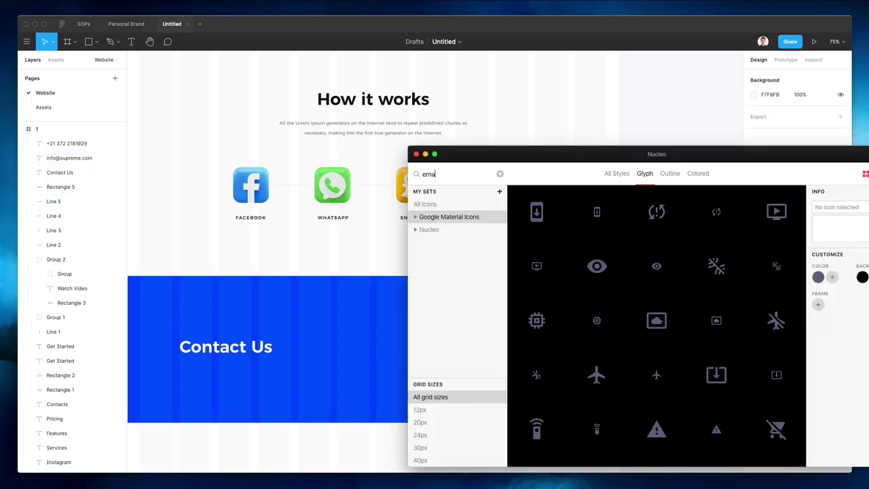
type("il")
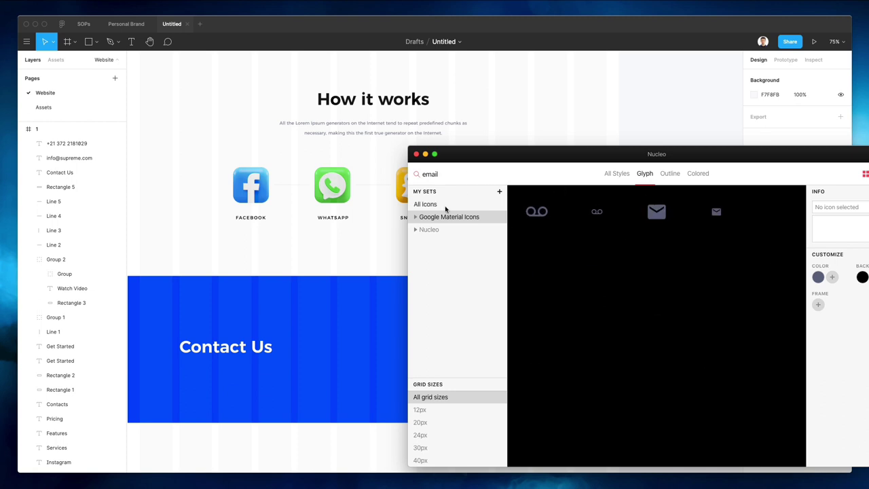
left_click(446, 207)
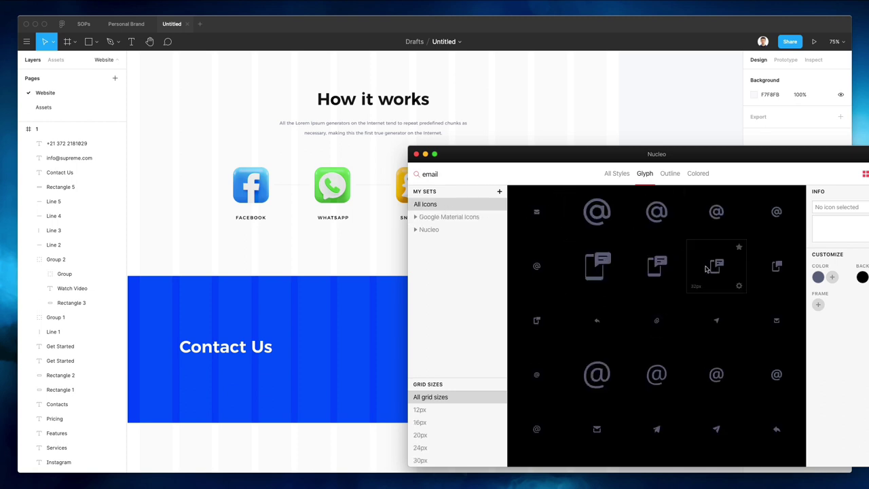
left_click(671, 181)
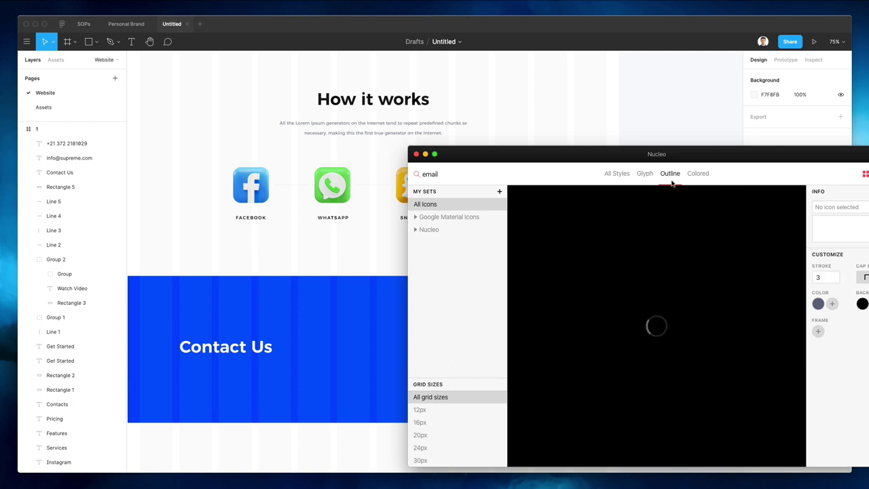
left_click_drag(569, 234, 386, 311)
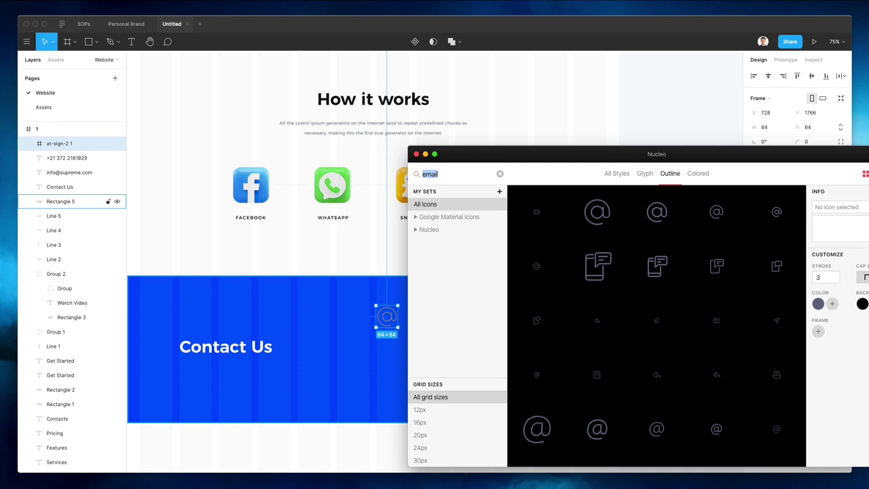
Search 'phone' and place an outline phone icon beside the phone number
type("pho")
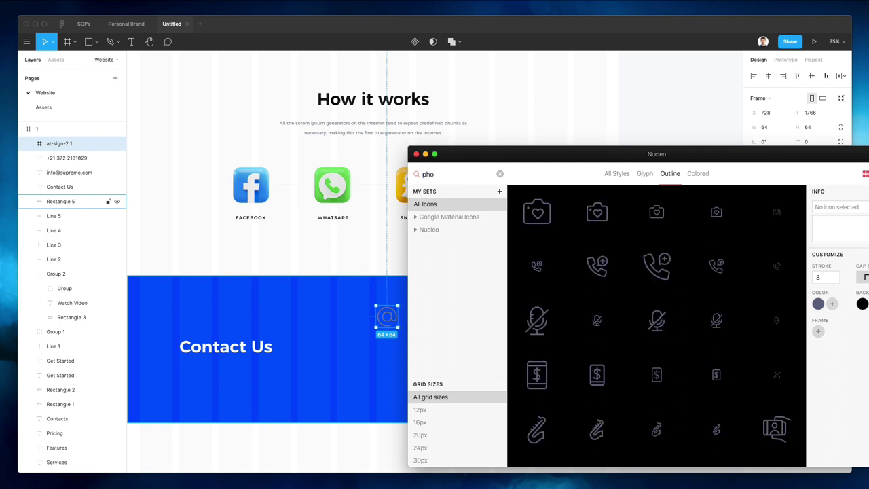
type("ne")
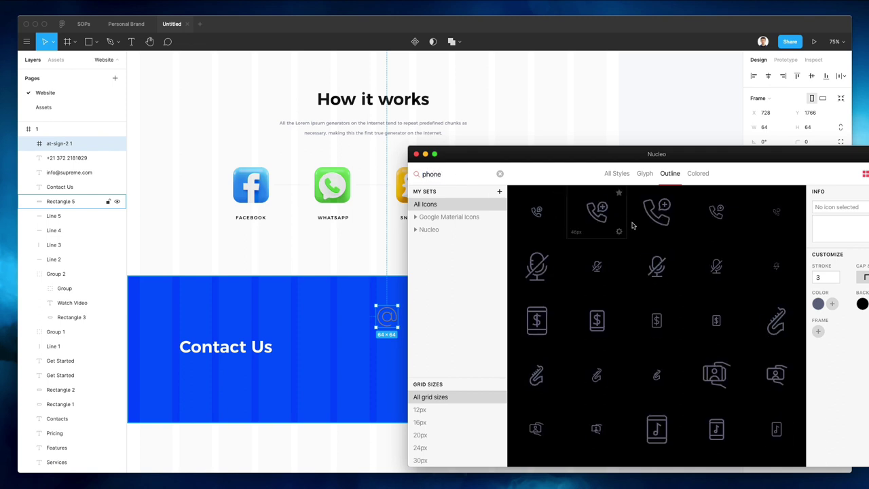
left_click_drag(695, 244, 396, 348)
scroll(385, 353, "up", 5)
Move the @ and phone icons beside the contact lines, group them, and make their strokes white
left_click(391, 302, "shift")
left_click_drag(392, 302, 447, 326)
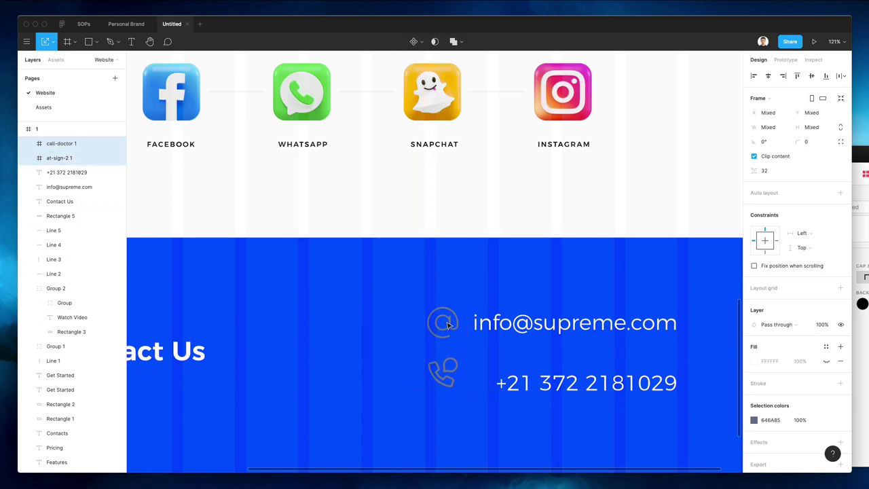
key("i")
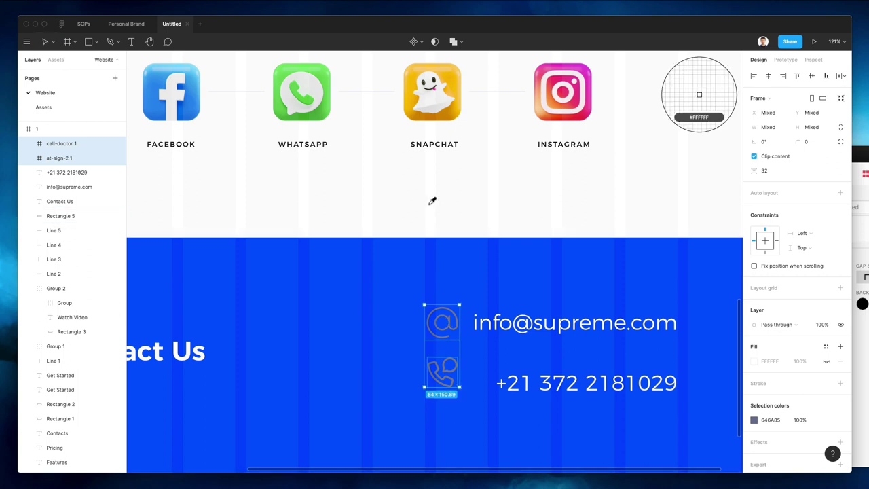
key("Escape")
key("super+shift+g")
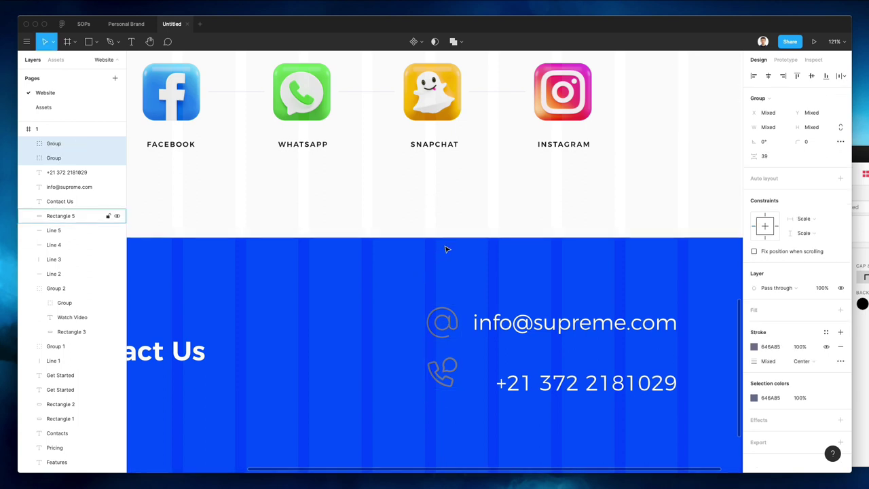
key("i")
left_click(434, 233)
Lower the phone icon to the number and left-align the phone number with the email
left_click(440, 255)
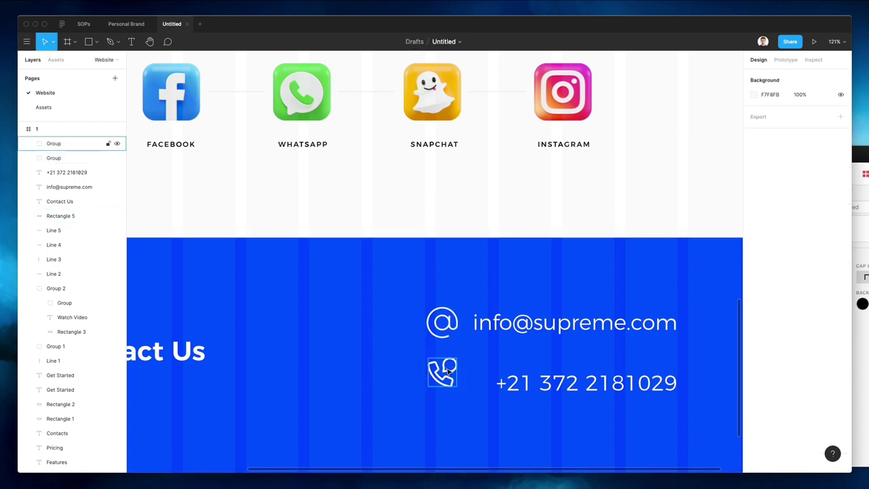
left_click_drag(442, 370, 450, 384)
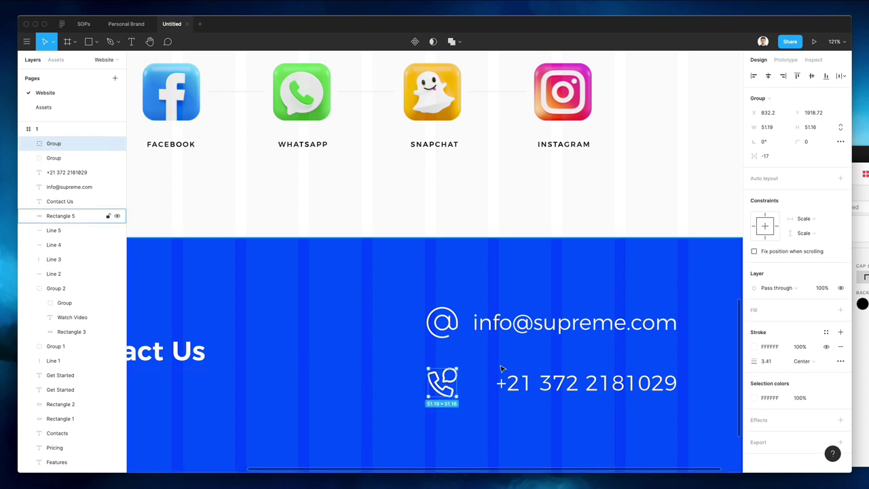
left_click(544, 384)
left_click(557, 324, "shift")
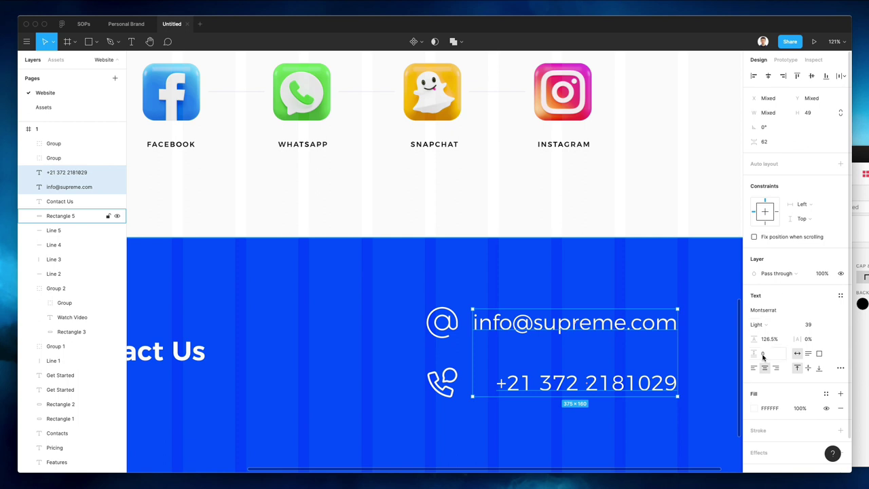
left_click(754, 76)
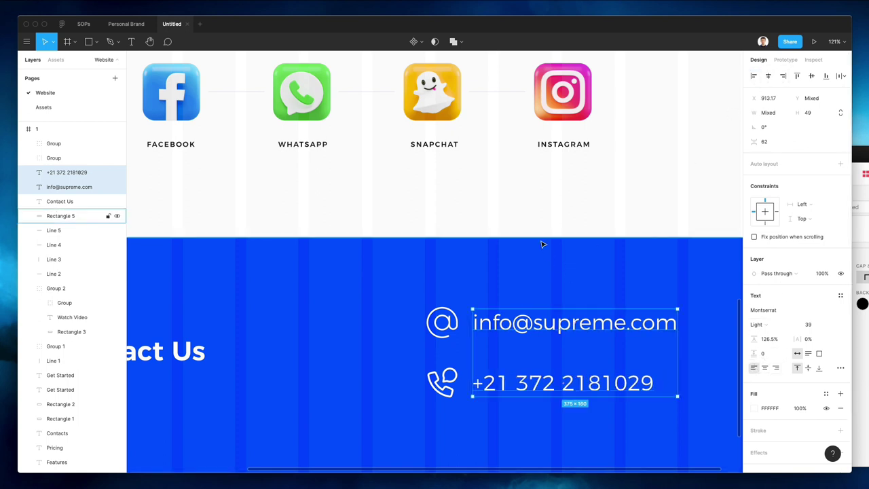
scroll(538, 232, "down", 3)
scroll(538, 232, "down", 3)
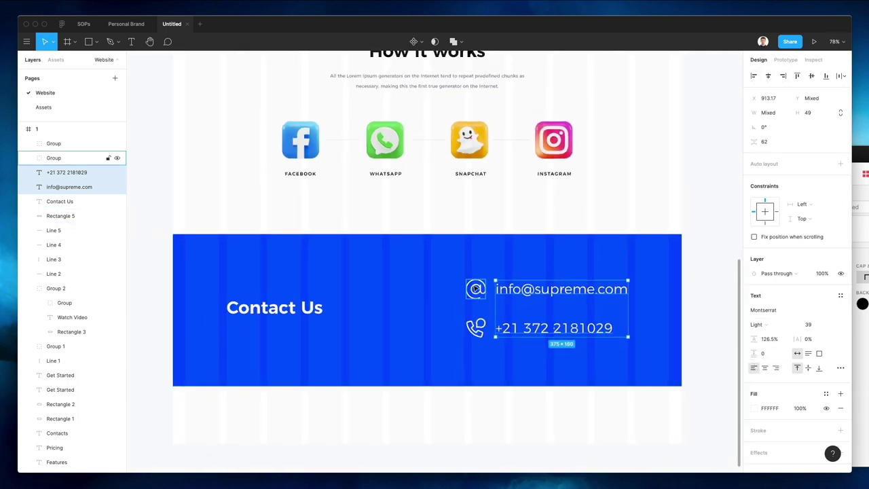
Set the phone icon's stroke weight to 2.5, then 3
left_click(477, 328, "shift")
left_click(476, 328)
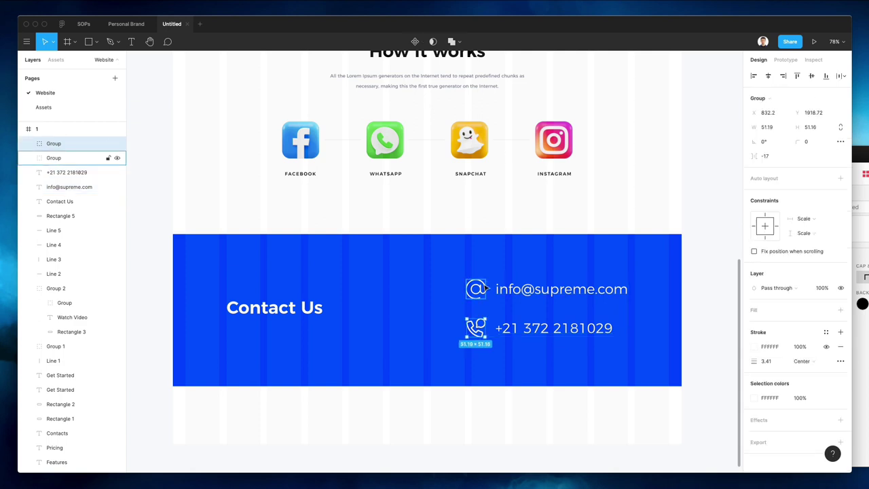
left_click(783, 362)
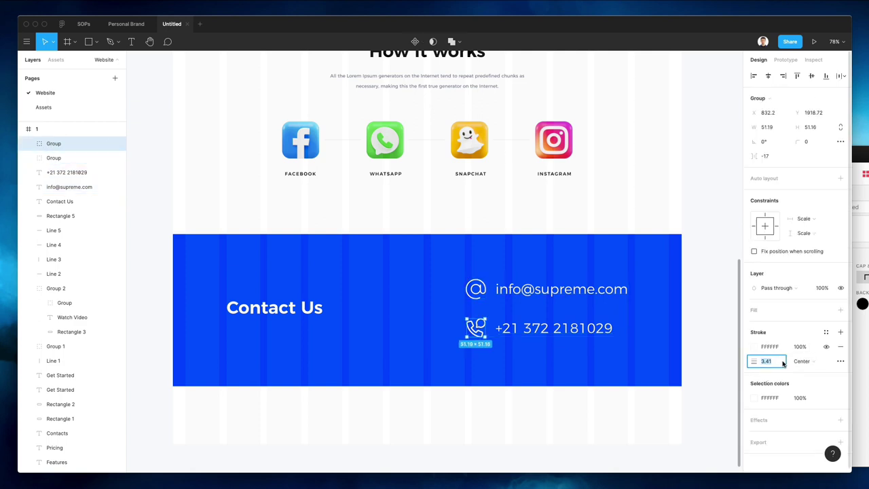
type("2.5")
key("Return")
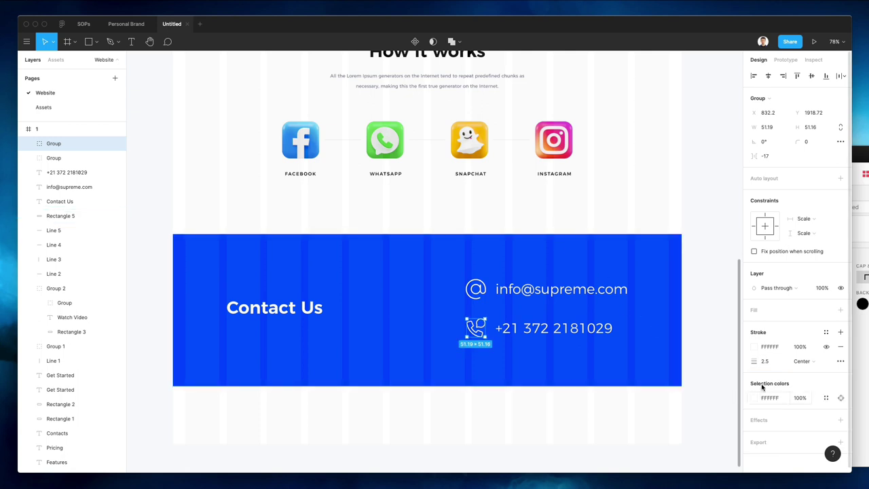
left_click(770, 366)
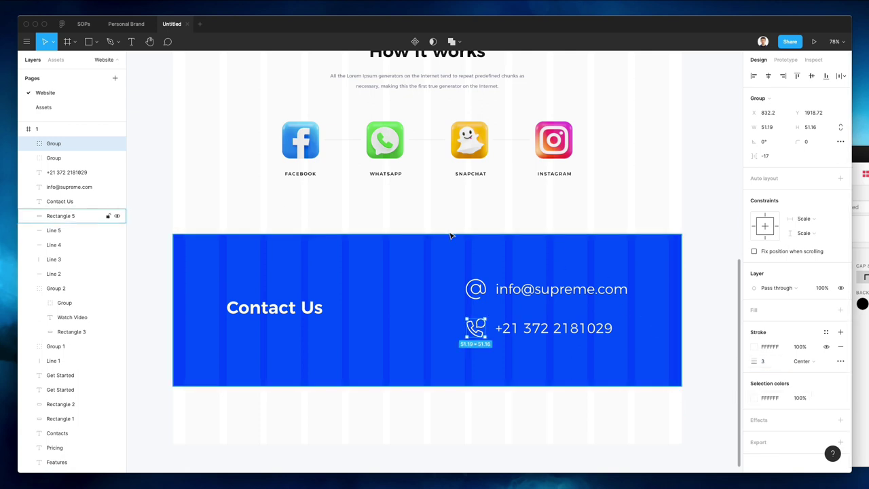
key("Escape")
Set both contact icons to 50% opacity
left_click(476, 290)
left_click(475, 328)
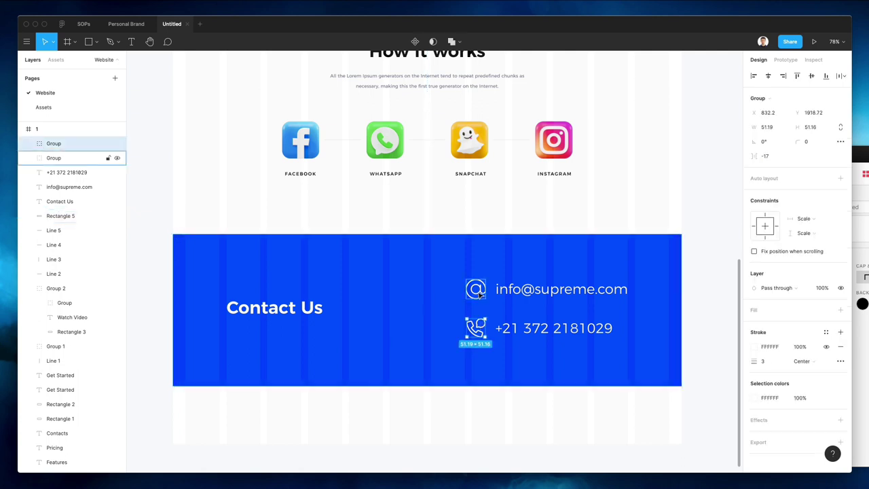
left_click(478, 292, "shift")
left_click(478, 294, "shift")
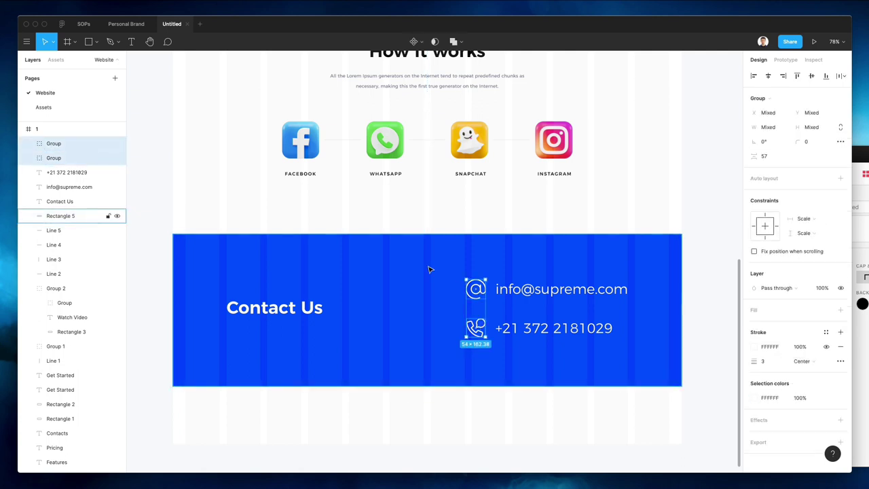
key("5")
key("Escape")
scroll(518, 285, "up", 5)
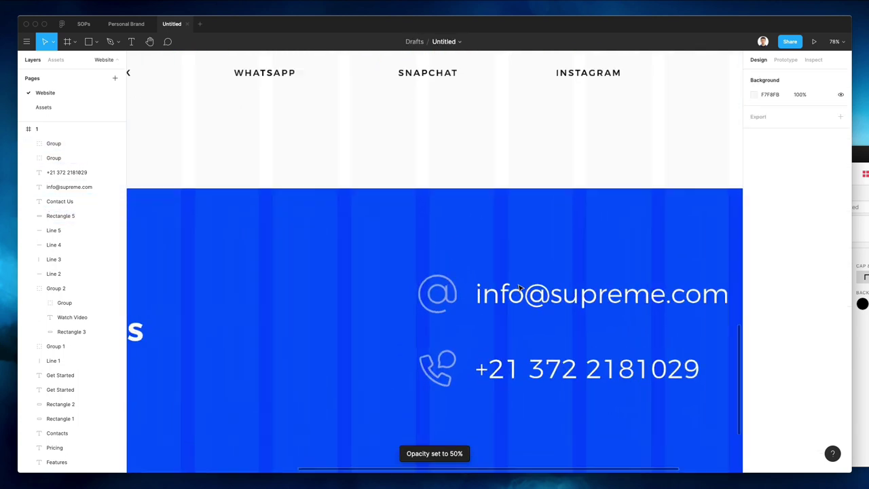
scroll(518, 288, "up", 3)
Shrink both icons to about 40 px wide and nudge them, then the phone icon, upward
left_click(440, 295)
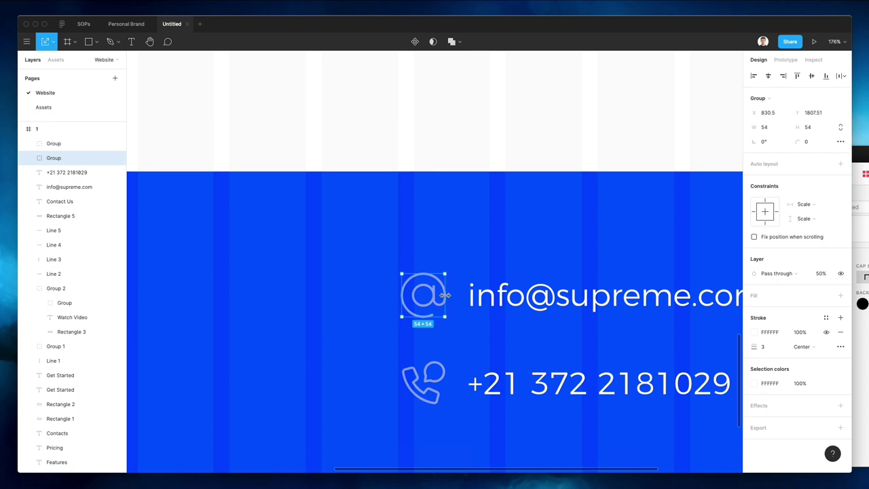
left_click(407, 379, "shift")
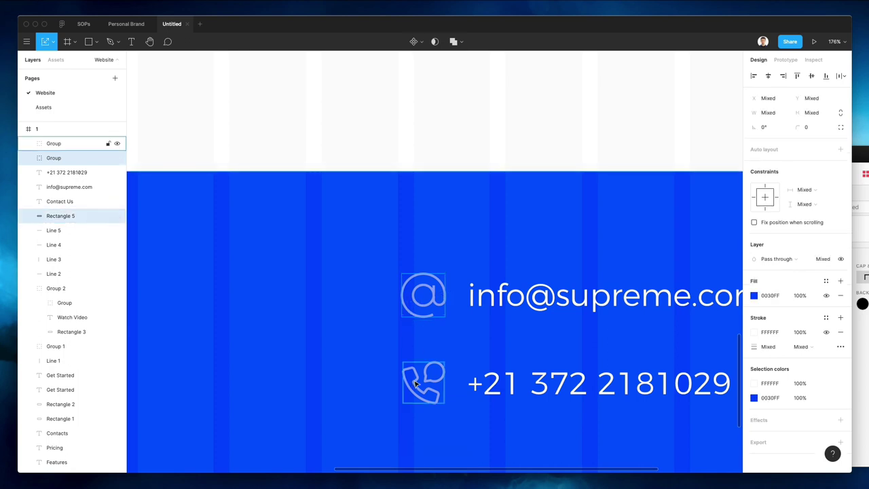
left_click(412, 199, "shift")
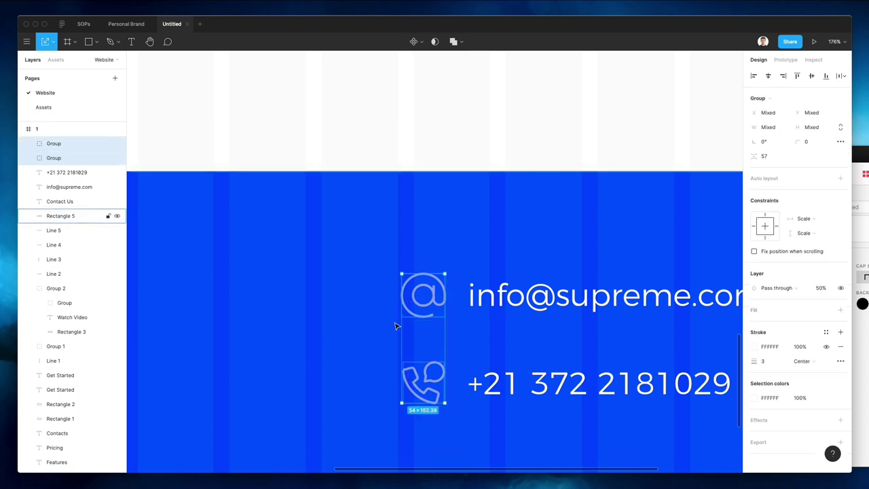
left_click_drag(402, 324, 411, 324)
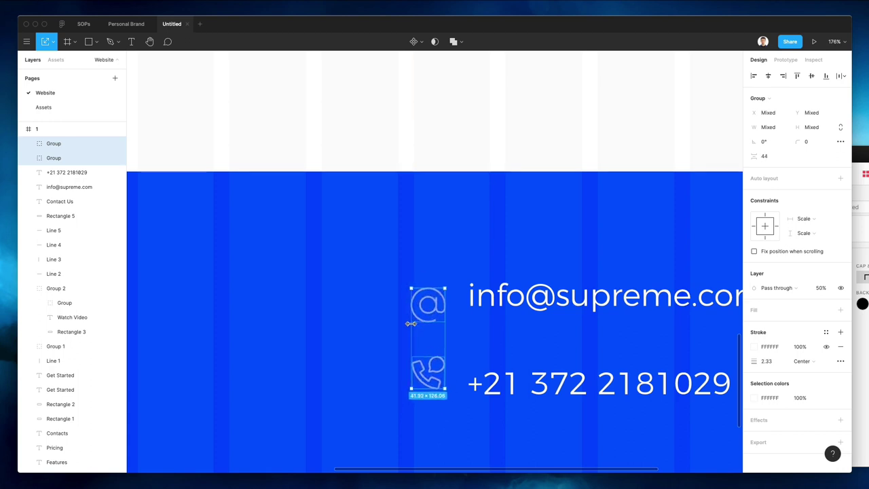
key("Up")
key("Up")
key("Up")
key("Up")
key("Up")
key("Up")
key("Up")
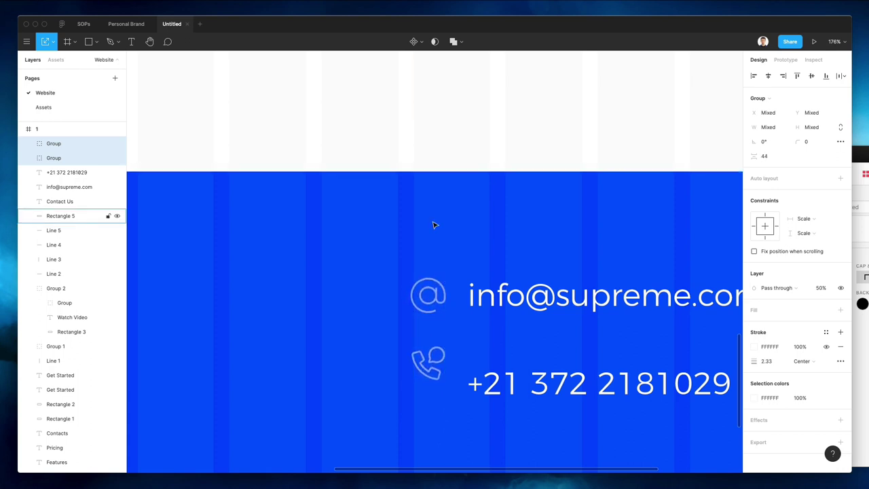
left_click(435, 225)
left_click(421, 367)
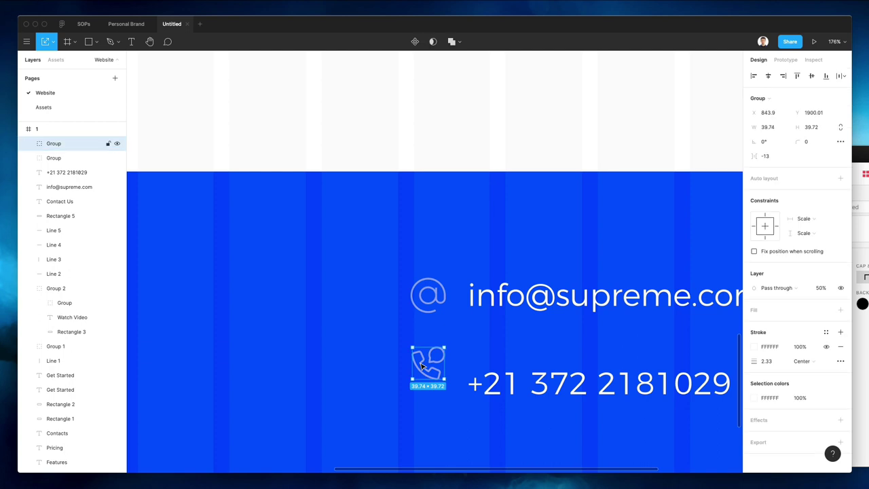
key("Up")
key("Up")
key("Up")
key("Up")
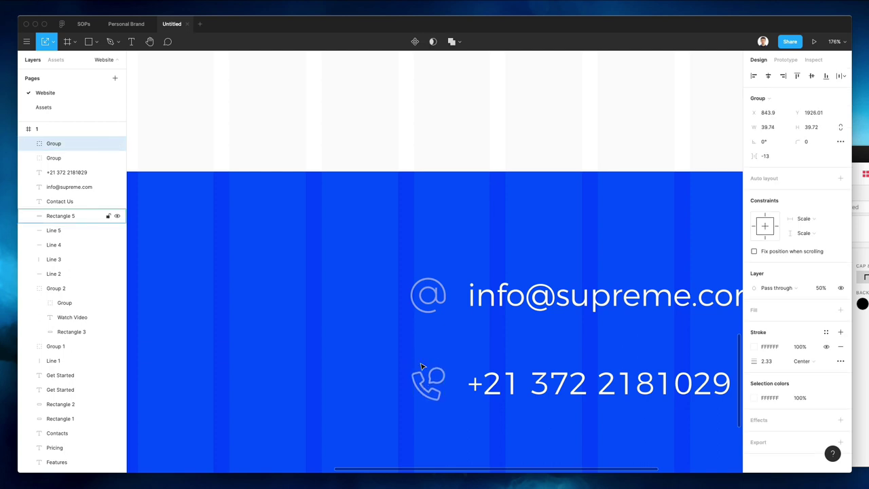
scroll(421, 367, "down", 10)
key("Escape")
scroll(388, 269, "left", 2)
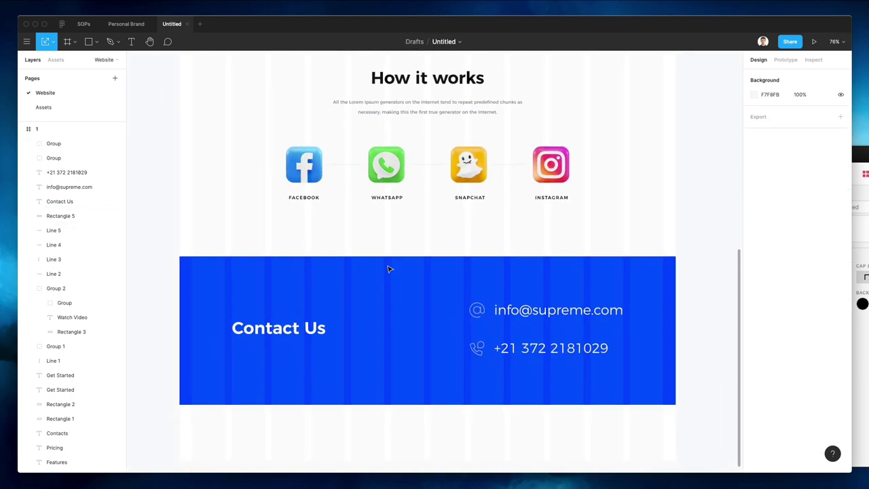
Duplicate the subtitle paragraph and Supreme logo below the Contact Us block, fading the logo to 20%
scroll(388, 270, "down", 3)
left_click(437, 136)
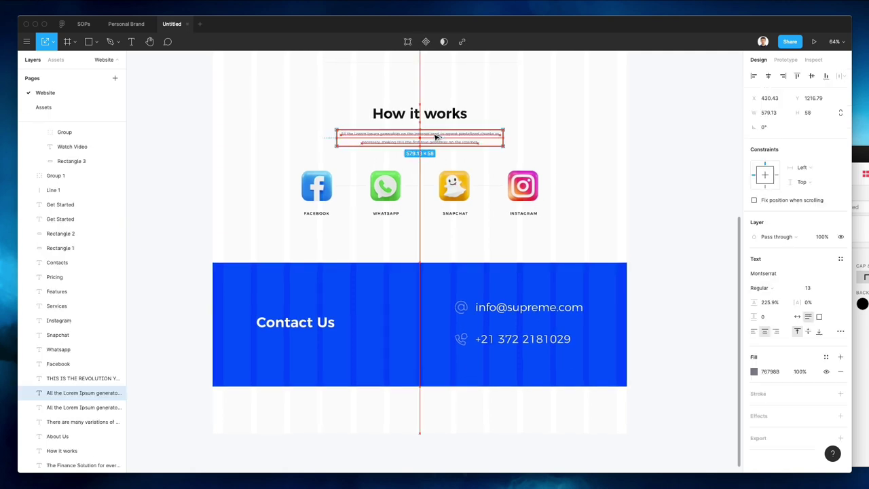
left_click_drag(437, 136, 420, 408)
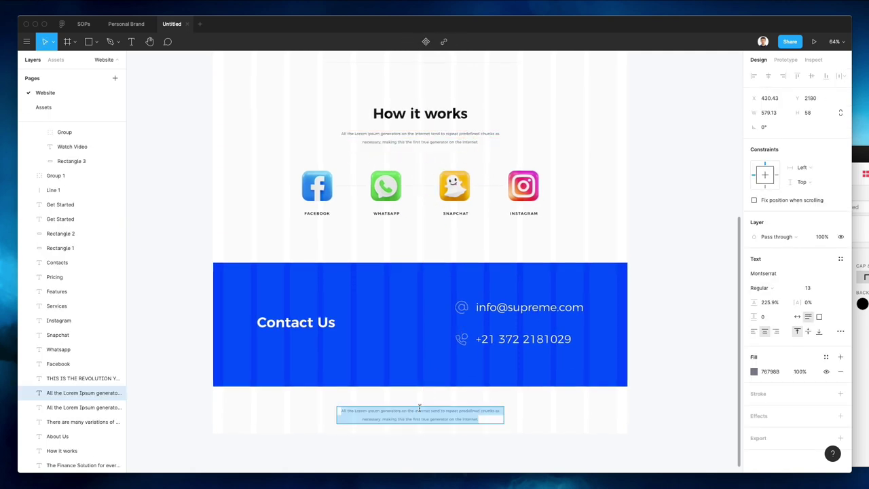
scroll(398, 401, "up", 5)
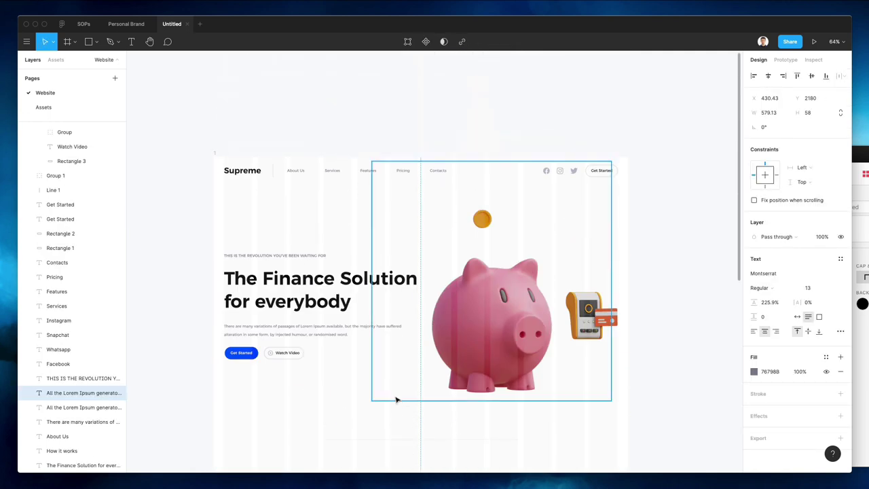
left_click(245, 171)
scroll(245, 171, "down", 1)
left_click_drag(272, 475, 271, 299)
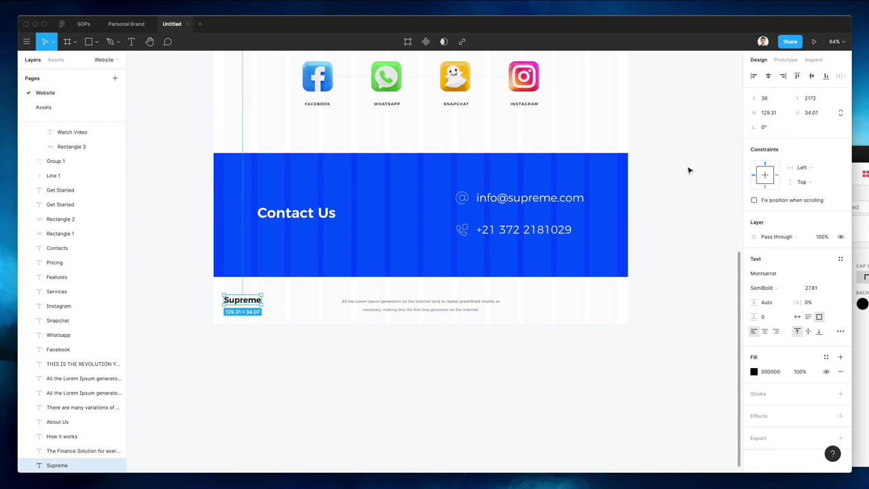
key("2")
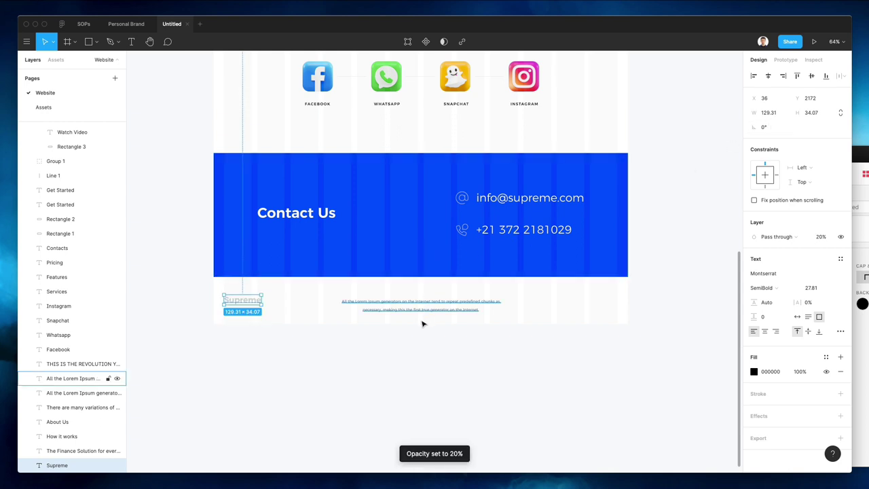
Prefix the copied paragraph with 'Copyright by' and left-align it
left_click(413, 304)
key("Return")
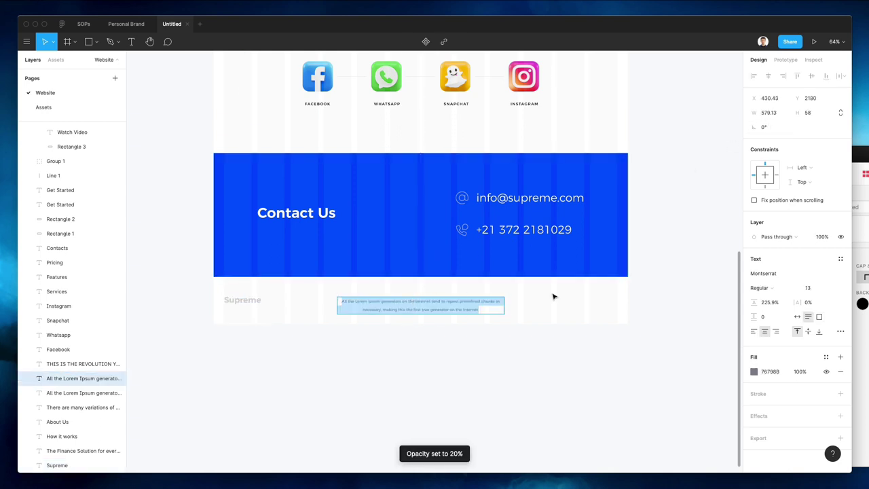
key("Left")
type("Copr")
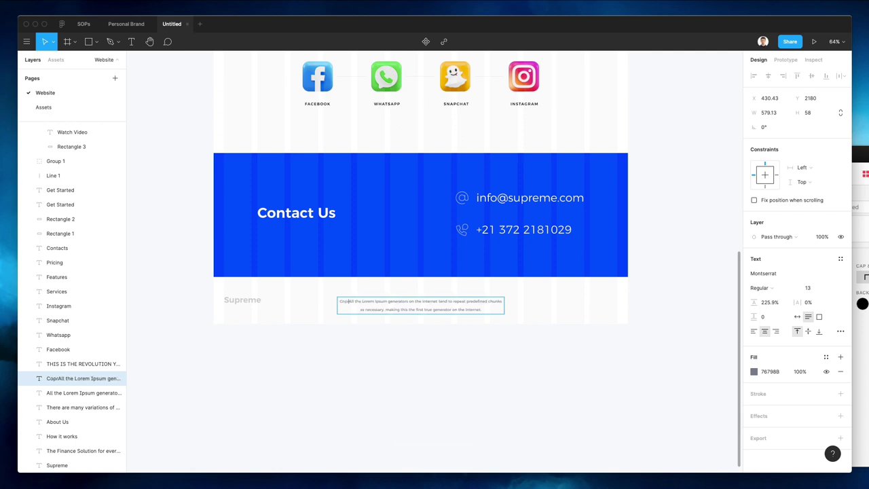
type("yight by a")
key("Escape")
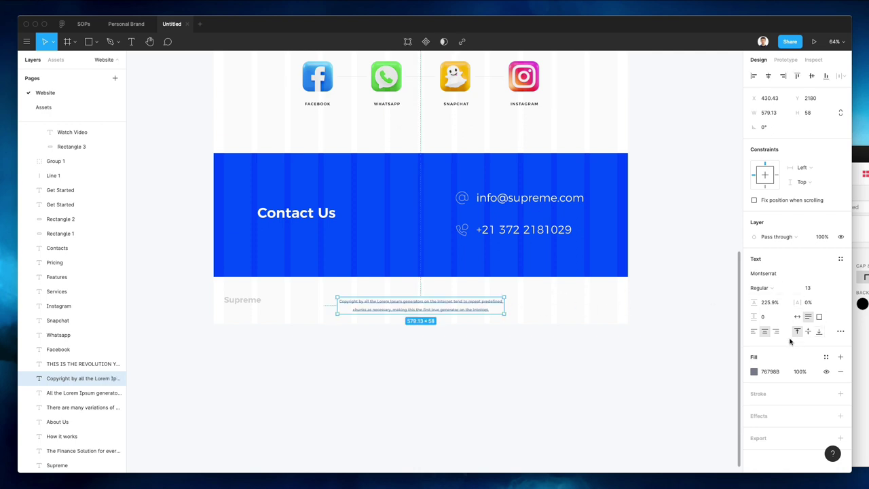
left_click(754, 332)
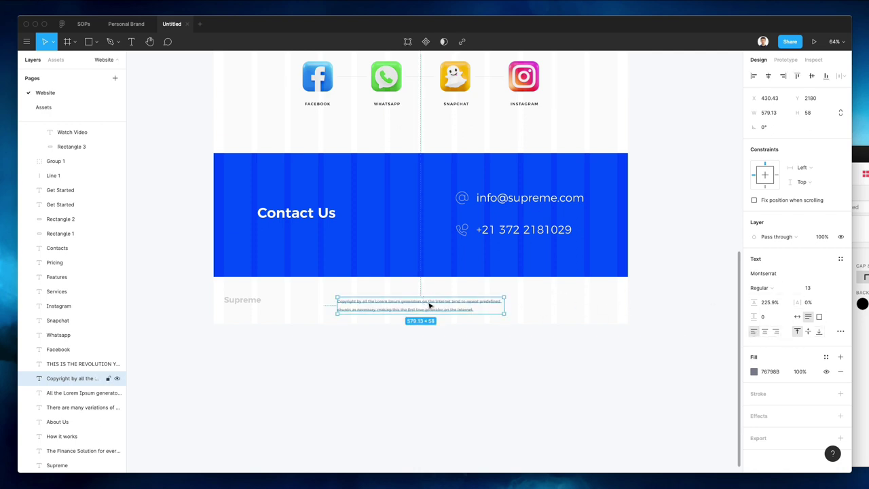
Trim the copyright text after 'on the Internet', make it auto-width, and level it with Supreme
double_click(492, 303)
left_click_drag(455, 301, 595, 358)
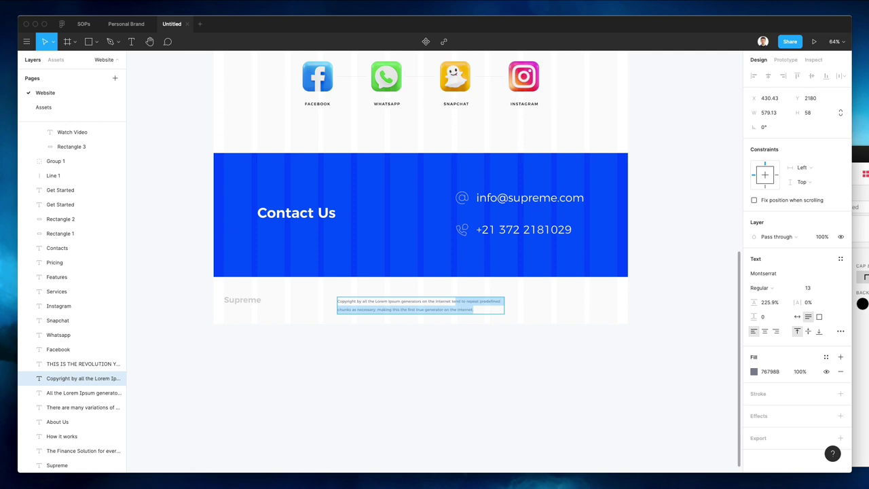
key("BackSpace")
key("Escape")
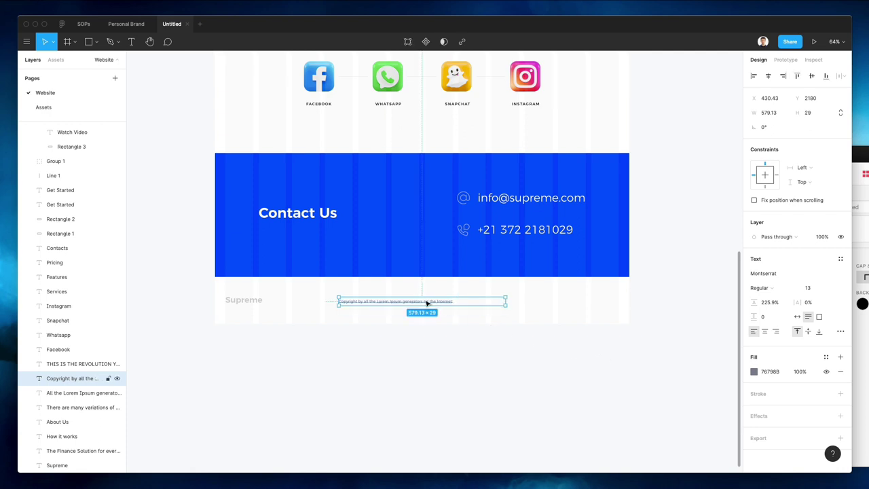
left_click(798, 317)
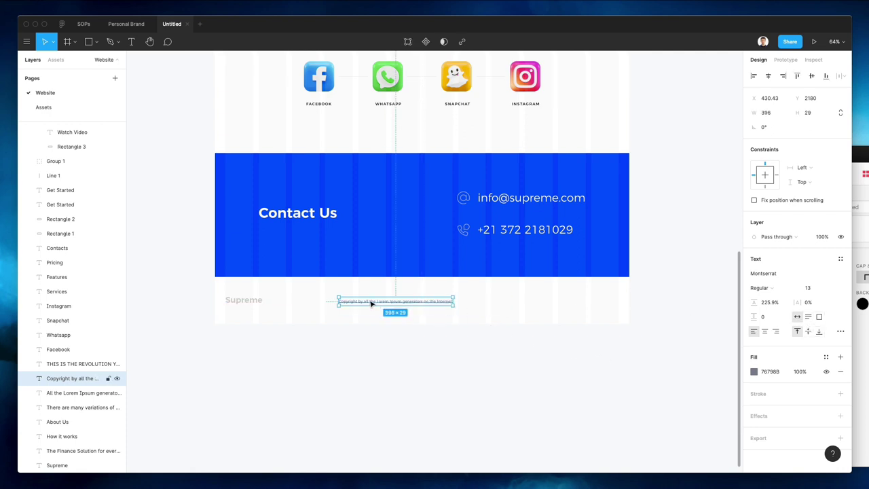
left_click_drag(371, 303, 536, 301)
Group the About Us, Services, Features, Pricing and Contacts footer links into Group 3
left_click(431, 293)
scroll(431, 294, "up", 5)
scroll(430, 293, "up", 2)
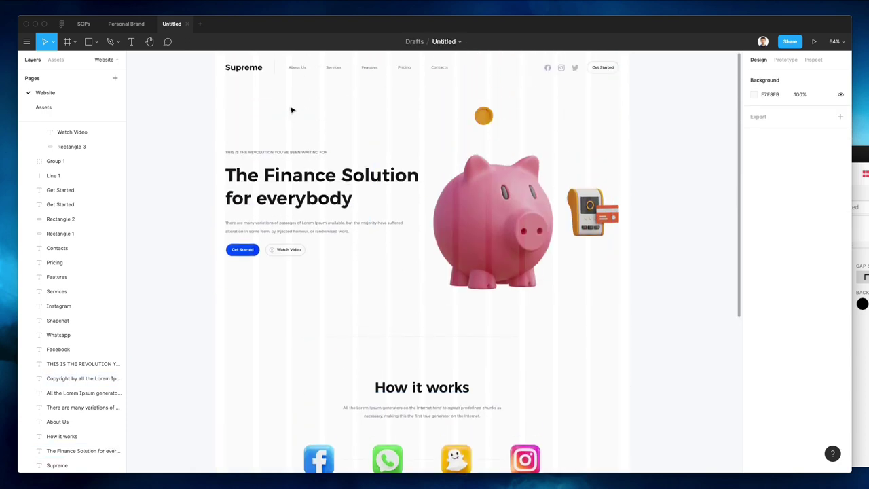
left_click_drag(282, 65, 384, 85)
left_click_drag(273, 93, 358, 425)
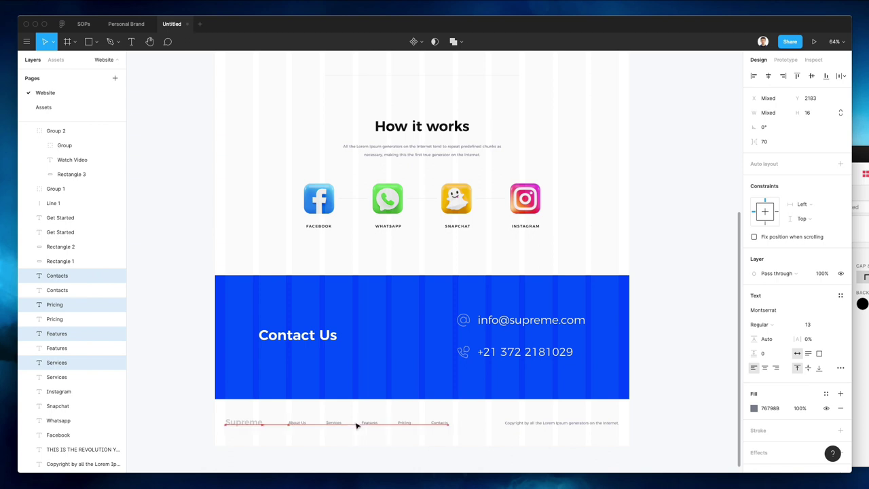
left_click(351, 413)
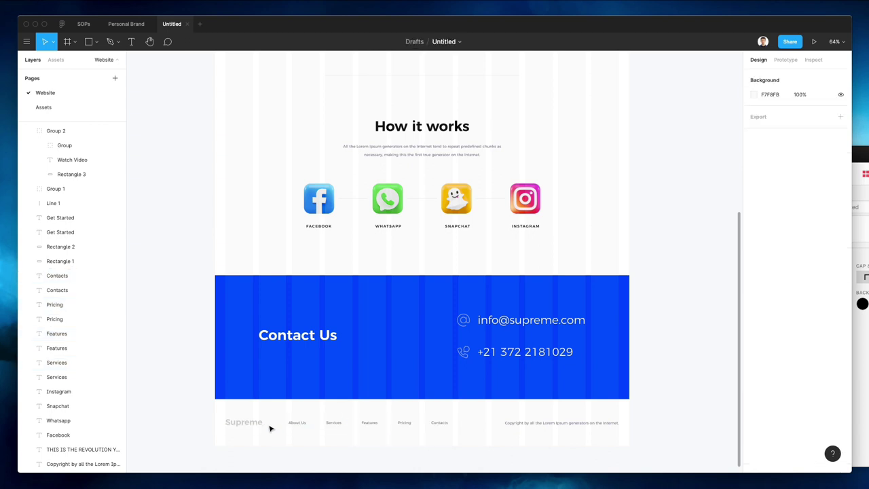
left_click_drag(284, 413, 480, 436)
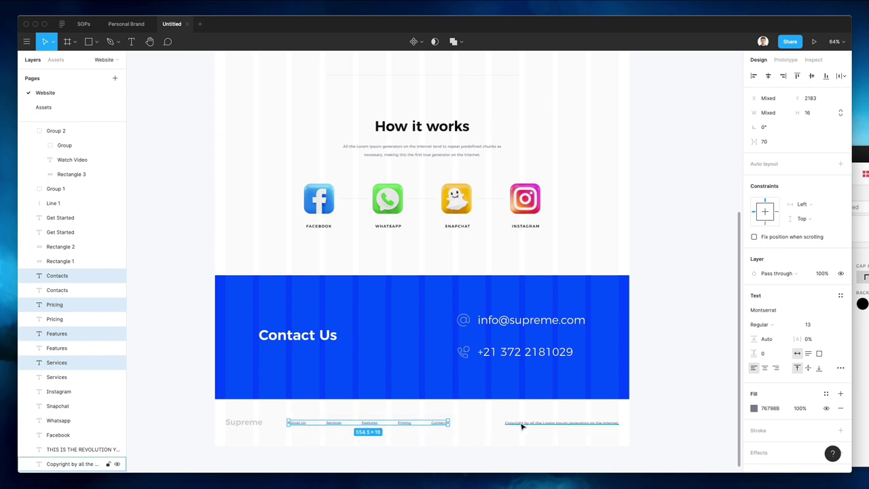
key("ctrl+g")
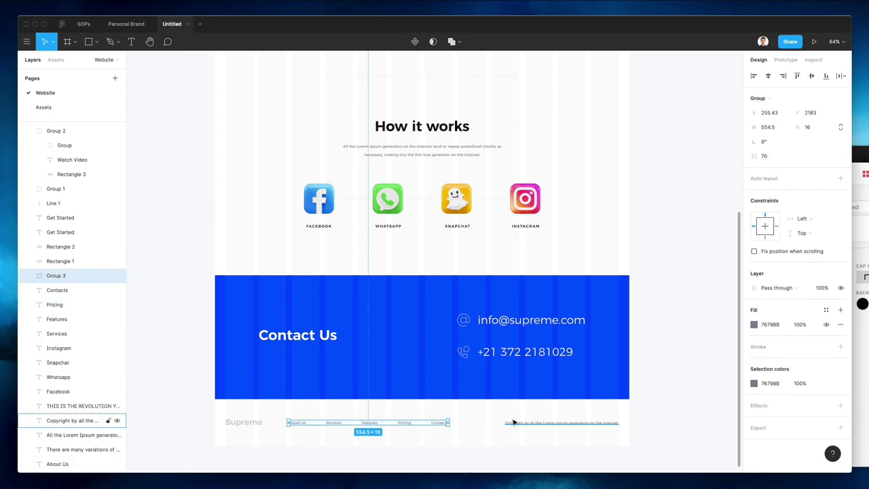
left_click(508, 422, "shift")
scroll(380, 426, "up", 5)
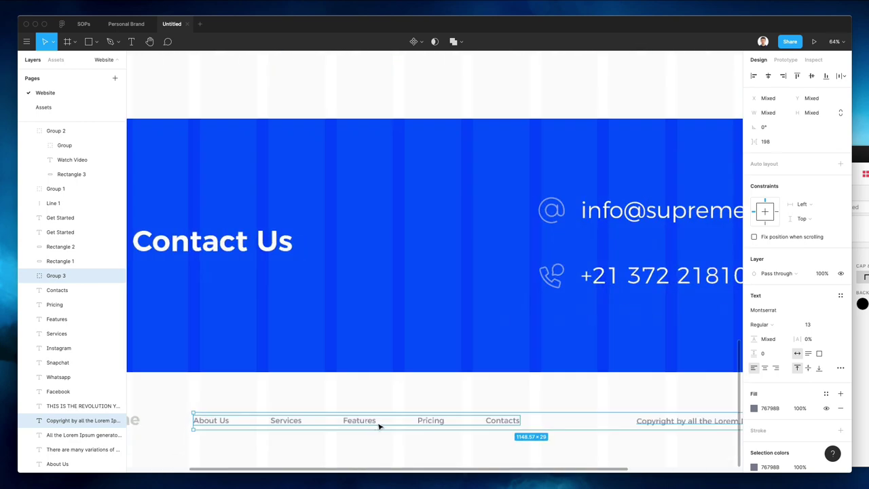
scroll(358, 421, "down", 2)
scroll(360, 418, "down", 3)
left_click(306, 384)
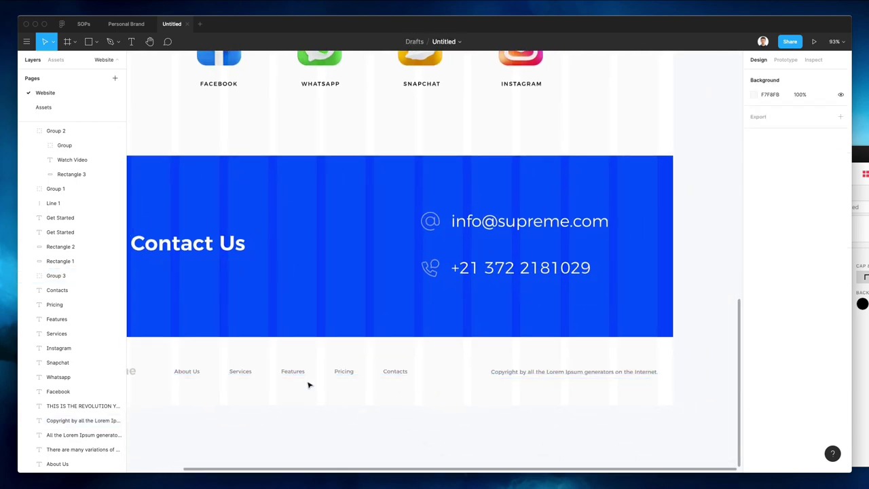
Move the copyright line to the footer's left and the navigation link group to the right
left_click(477, 376)
left_click_drag(616, 374, 351, 374)
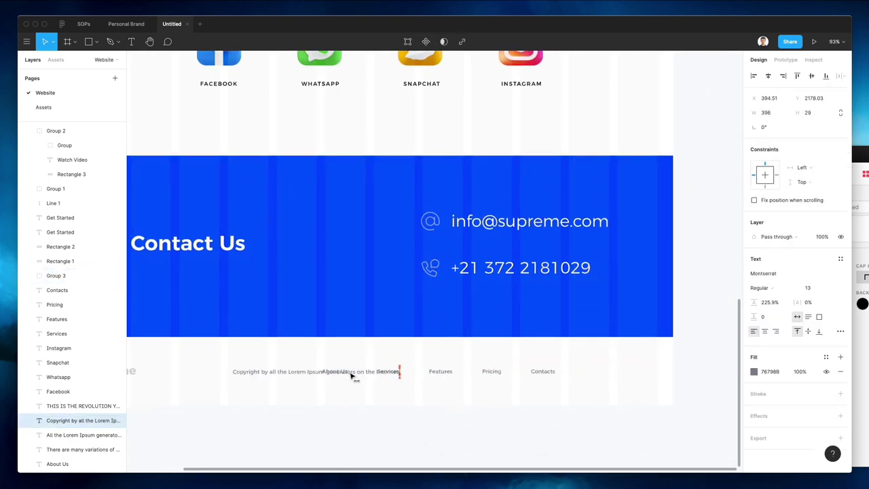
left_click_drag(506, 374, 604, 374)
left_click(518, 411)
scroll(441, 394, "left", 3)
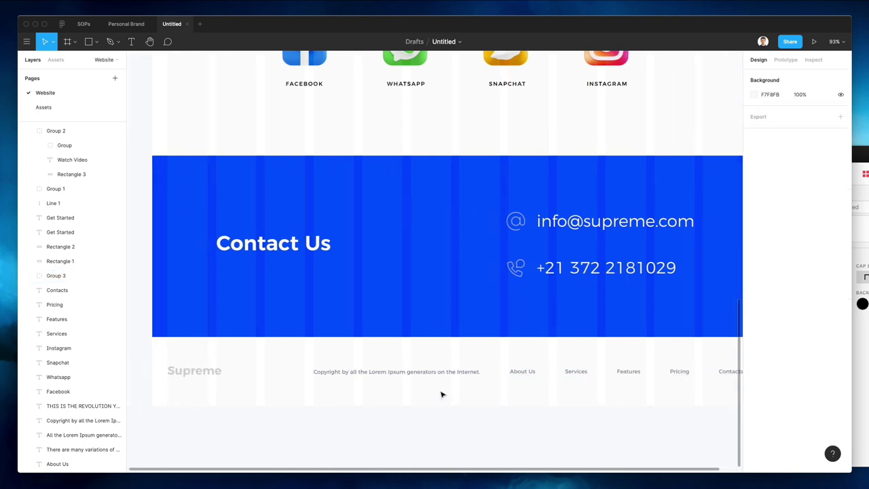
Change the copyright text to 'Copyright Supreme 2022'
double_click(424, 374)
left_click(346, 371)
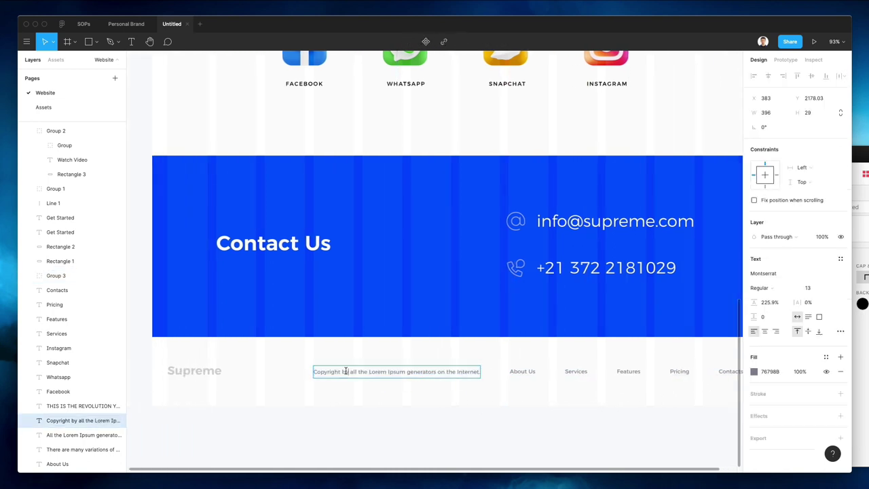
left_click_drag(342, 372, 631, 388)
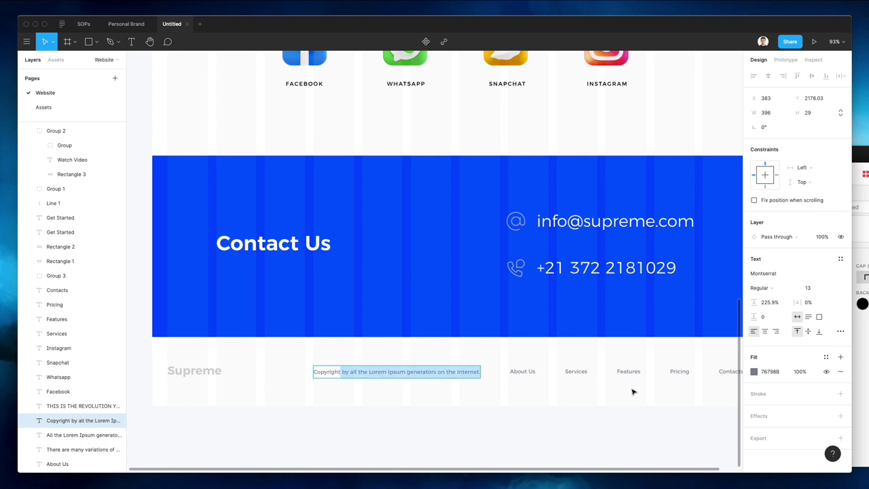
type("Supreme 2022")
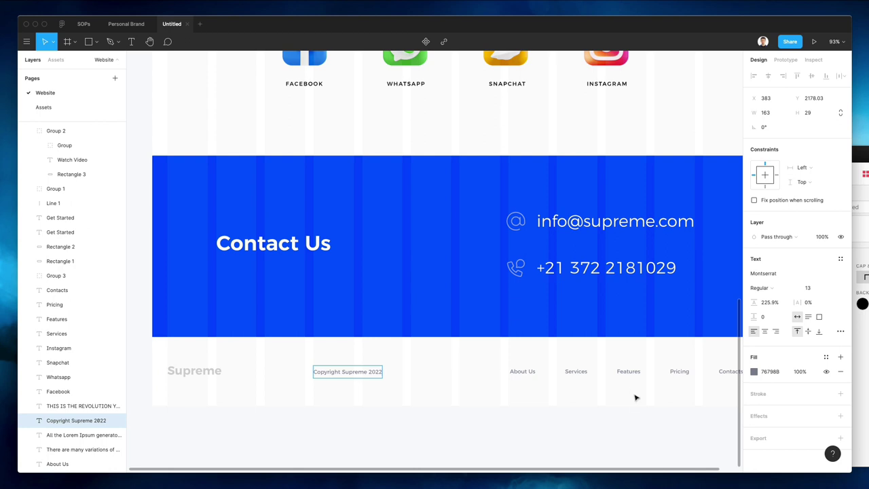
key("Escape")
Place the copyright under the Supreme logo at font size 11 and nudge both up
left_click_drag(370, 374, 226, 386)
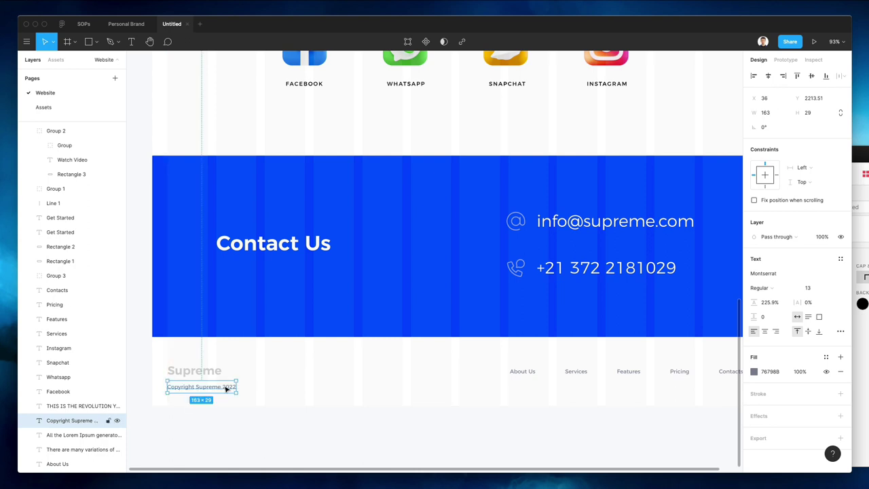
type("11")
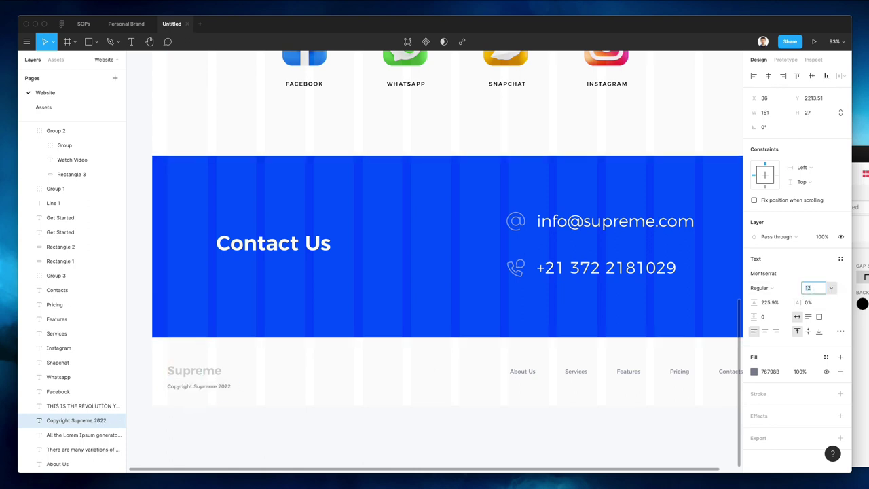
key("Return")
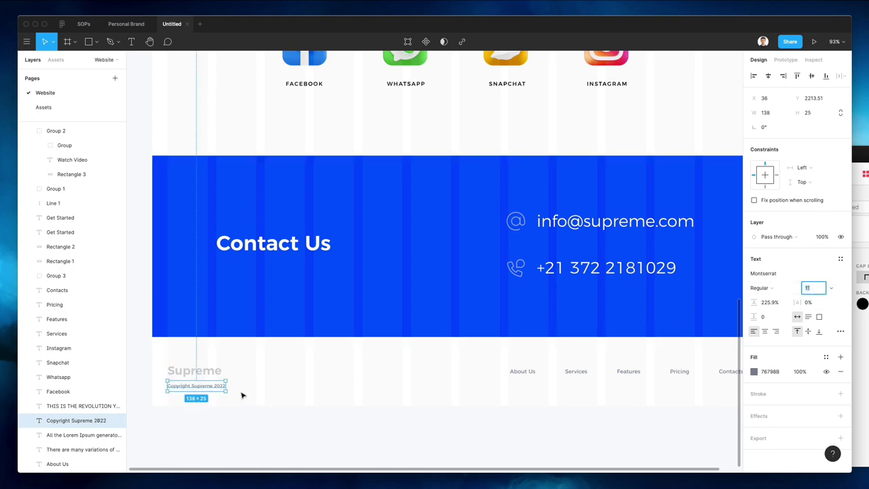
left_click(210, 368, "shift")
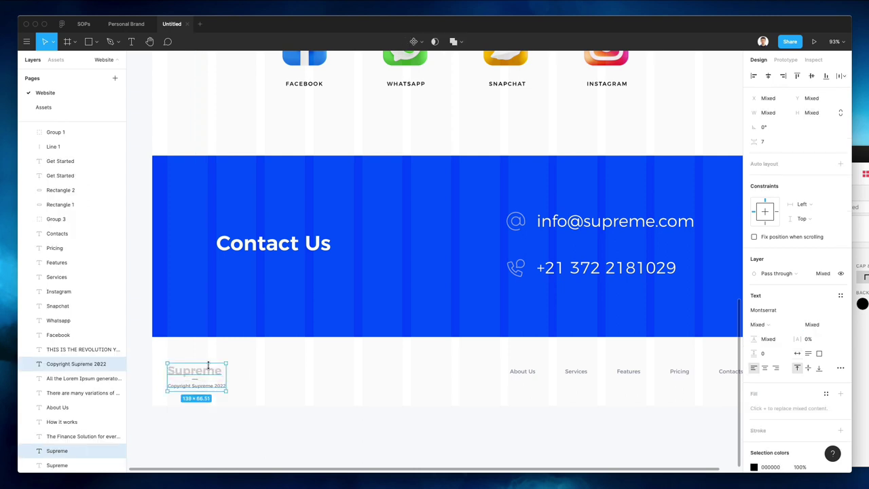
key("Up")
key("Up")
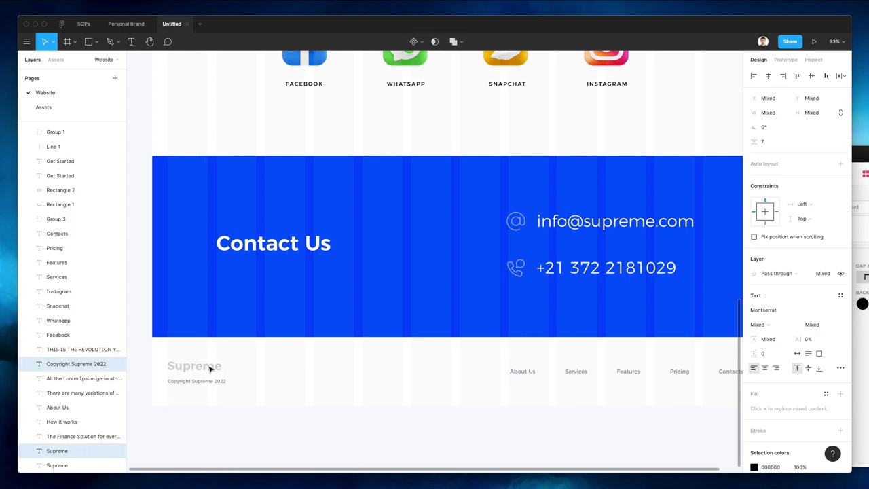
left_click(290, 360)
scroll(383, 363, "down", 5)
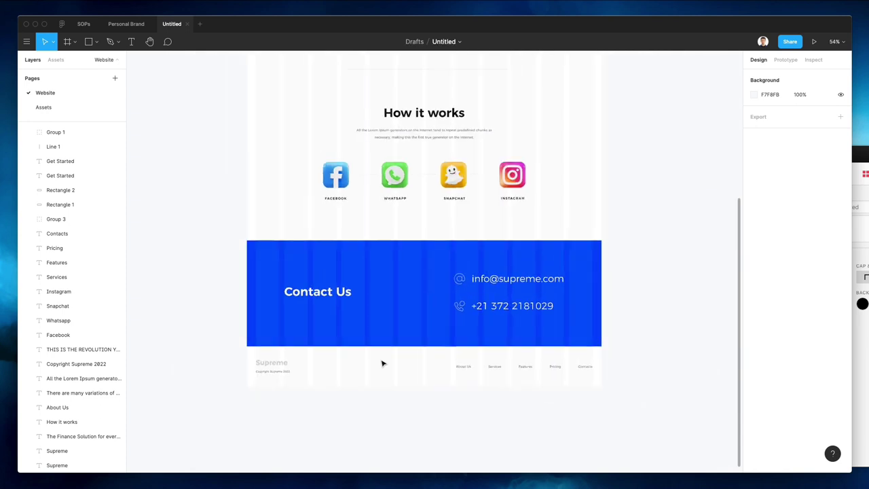
Hide, then re-show, the column layout grid on page frame 1
scroll(383, 363, "up", 5)
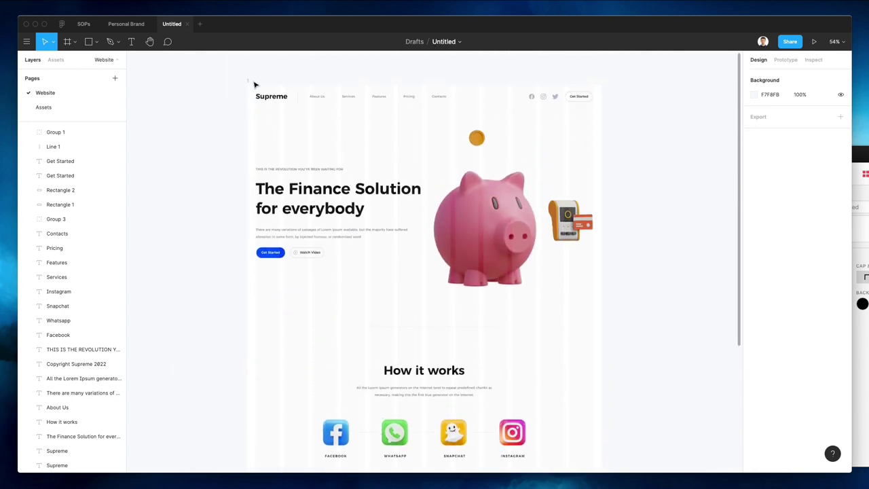
left_click(250, 80)
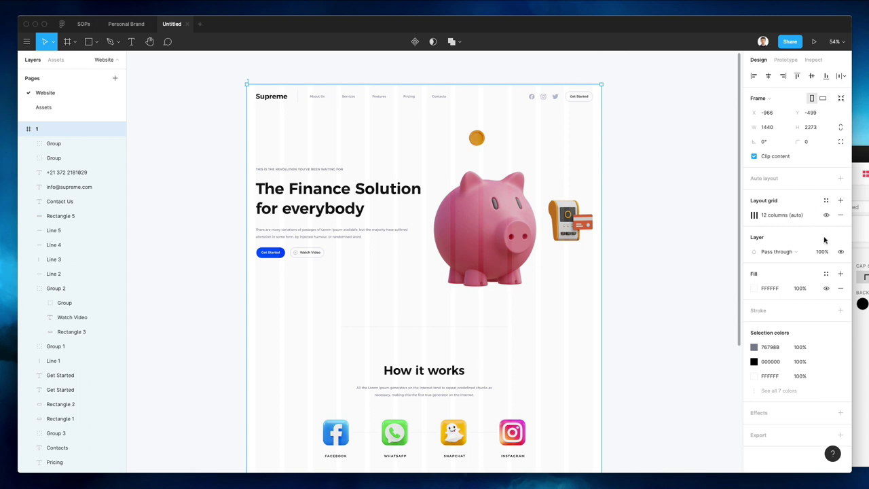
left_click(827, 214)
left_click(682, 196)
scroll(683, 197, "down", 3)
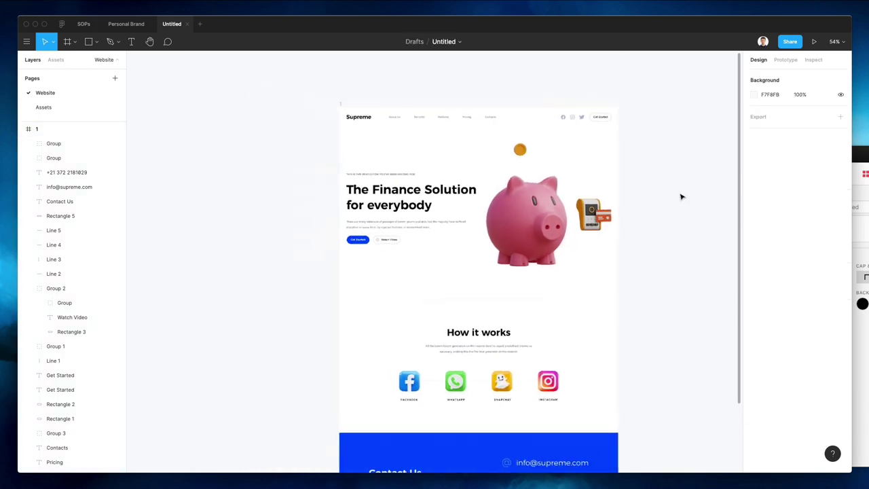
left_click(356, 110)
left_click(827, 214)
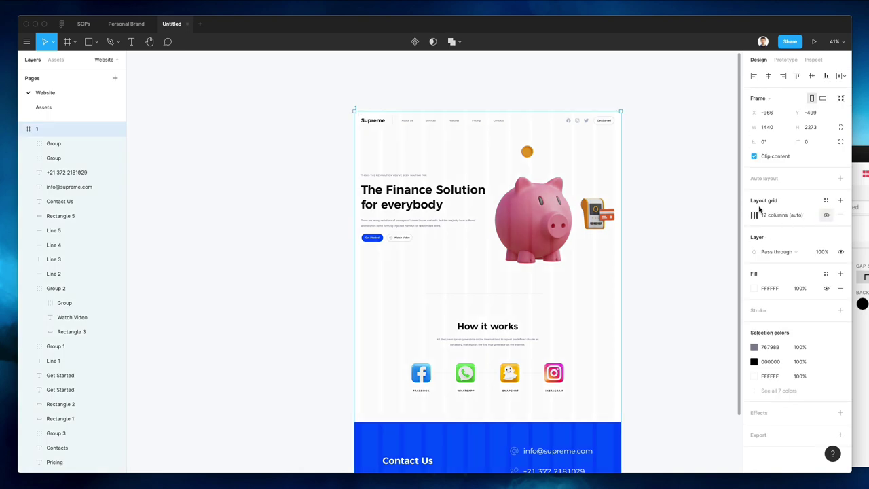
key("ctrl+v")
Narrow the hero heading box, try sizes 53 to 73, and raise heading and eyebrow about 60 px
left_click(438, 194)
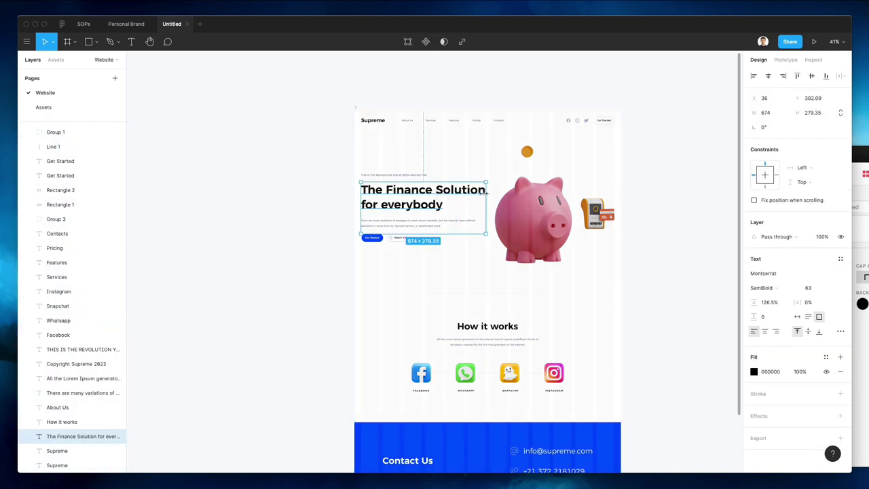
left_click_drag(489, 195, 467, 195)
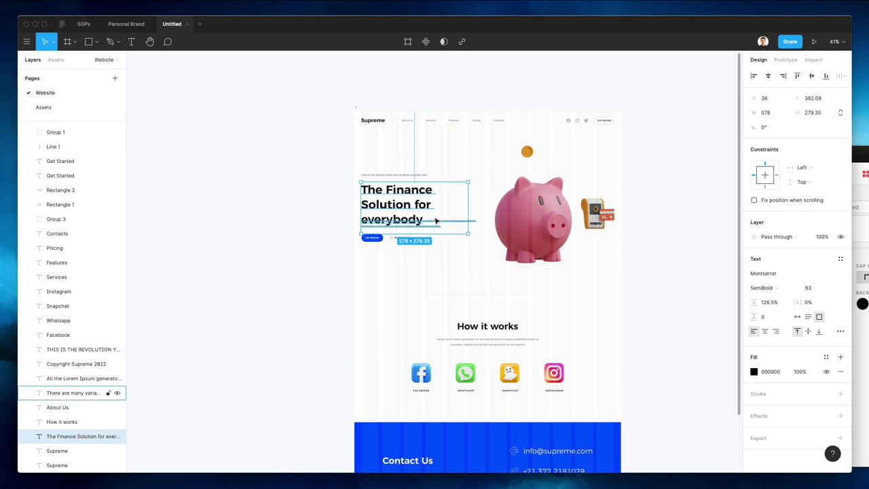
key("Down")
key("Down")
key("Down")
key("Down")
key("Down")
key("Down")
key("Down")
key("Down")
key("Down")
key("Down")
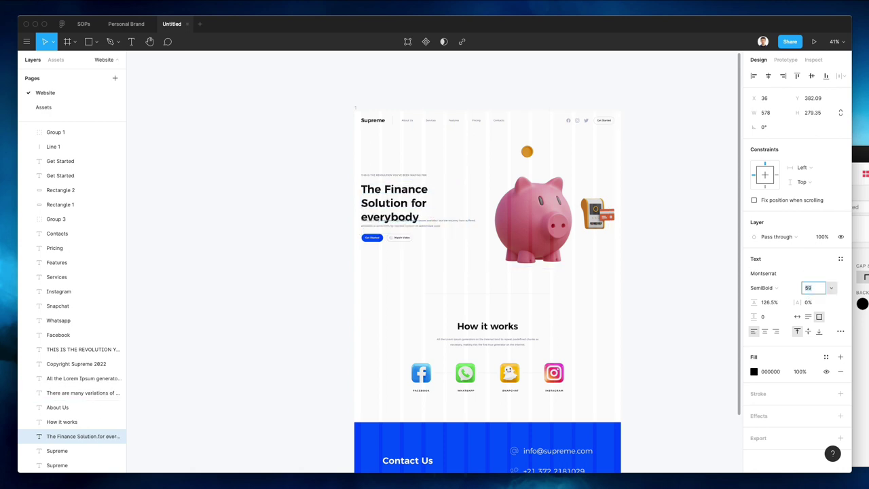
key("Down")
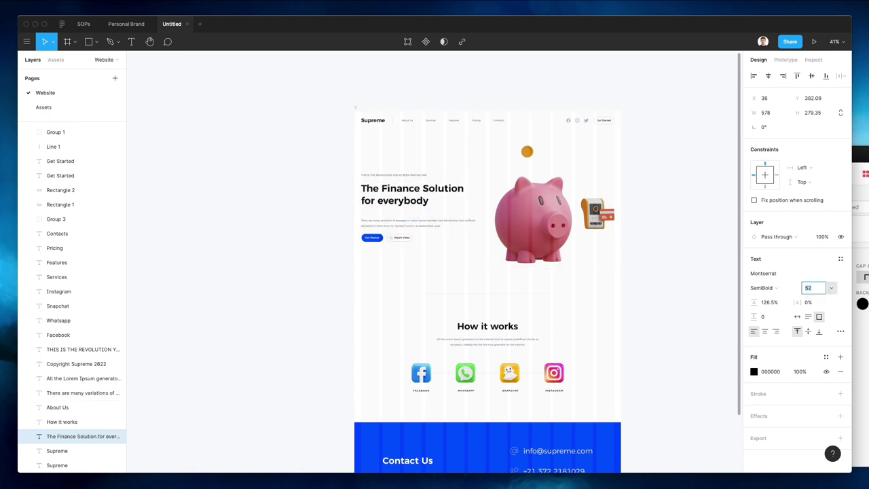
key("Up")
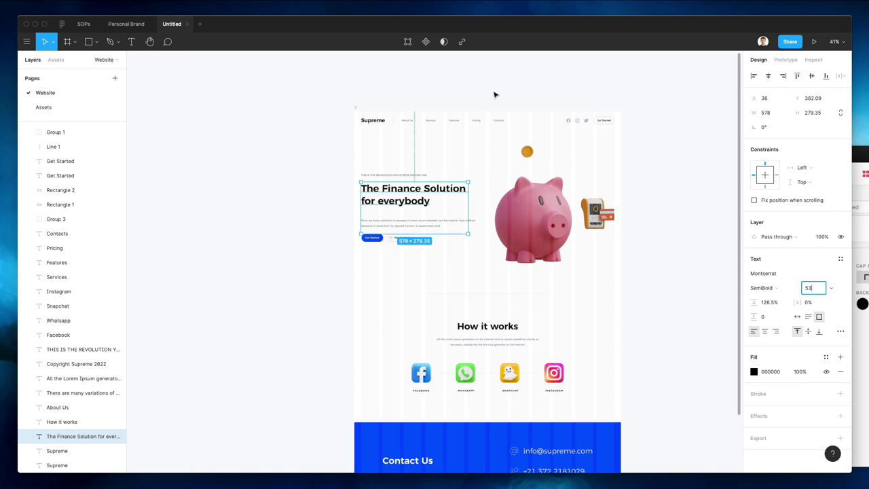
scroll(434, 178, "up", 3)
scroll(434, 178, "up", 5)
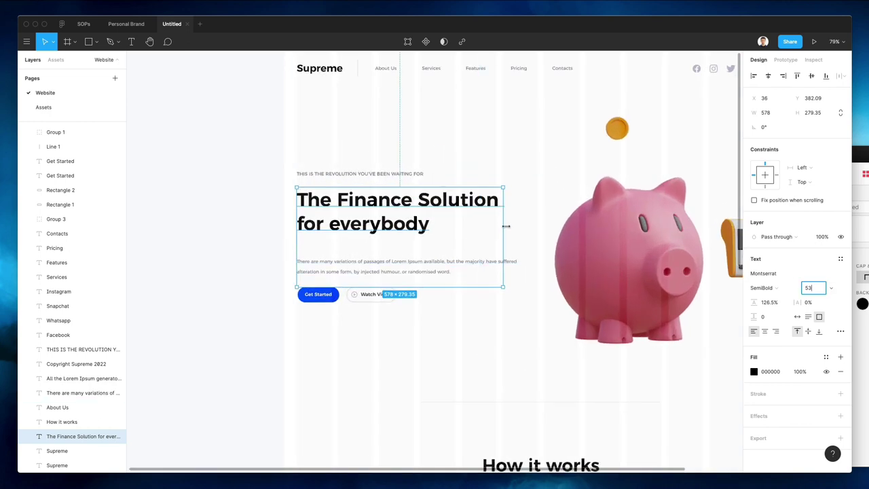
left_click_drag(503, 228, 483, 228)
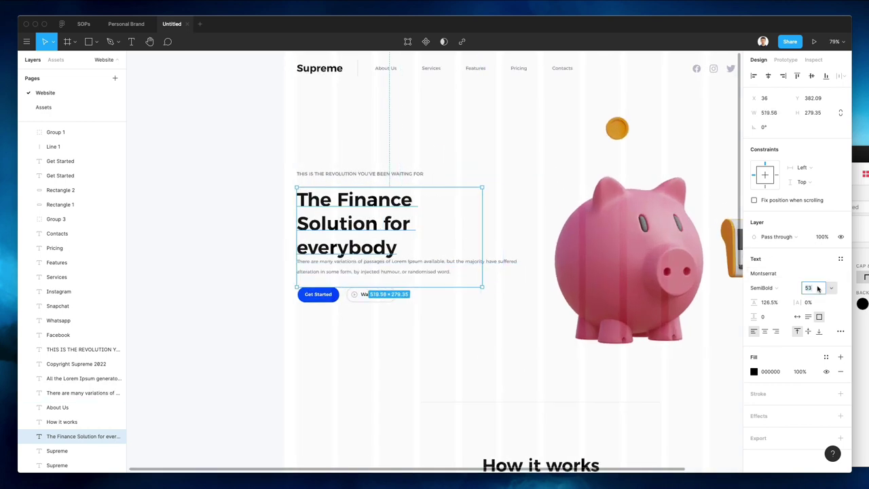
key("shift+Up")
key("shift+Up")
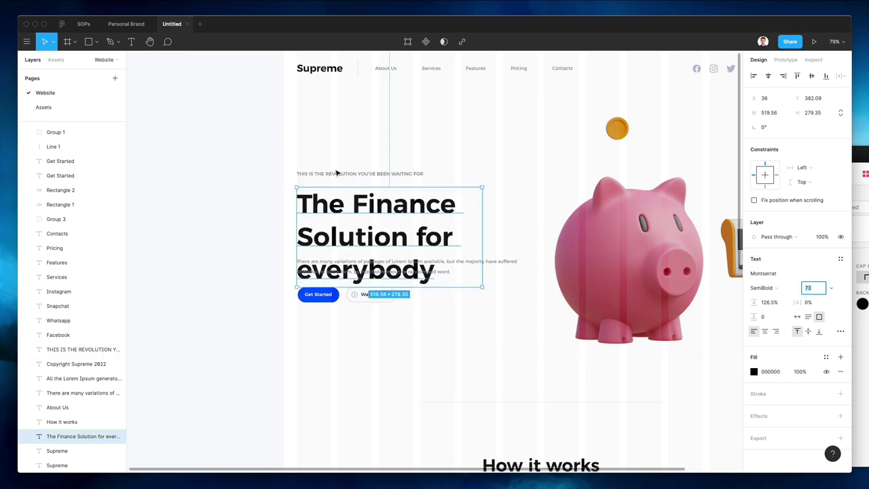
left_click(338, 173, "shift")
left_click_drag(353, 209, 355, 170)
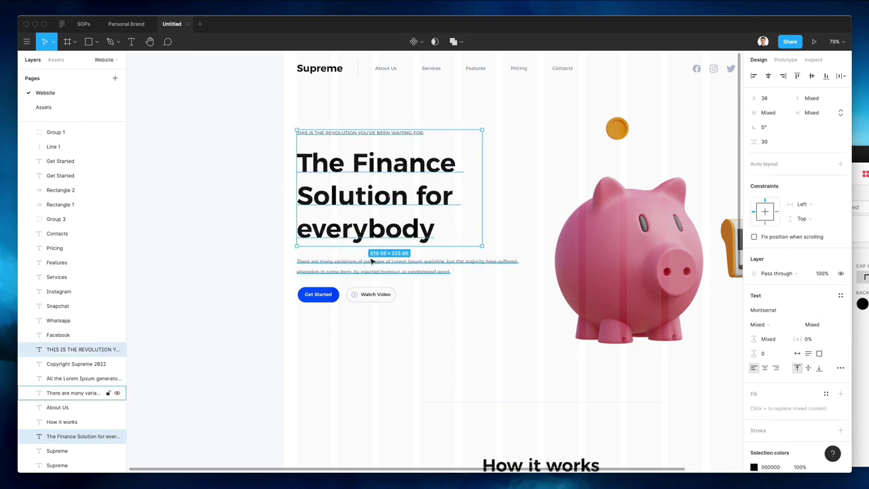
Wrap the hero paragraph onto three lines and shift the hero text and buttons right and lower
left_click(378, 269)
left_click_drag(507, 265, 310, 299)
left_click_drag(275, 118, 429, 317)
left_click_drag(363, 227, 405, 212)
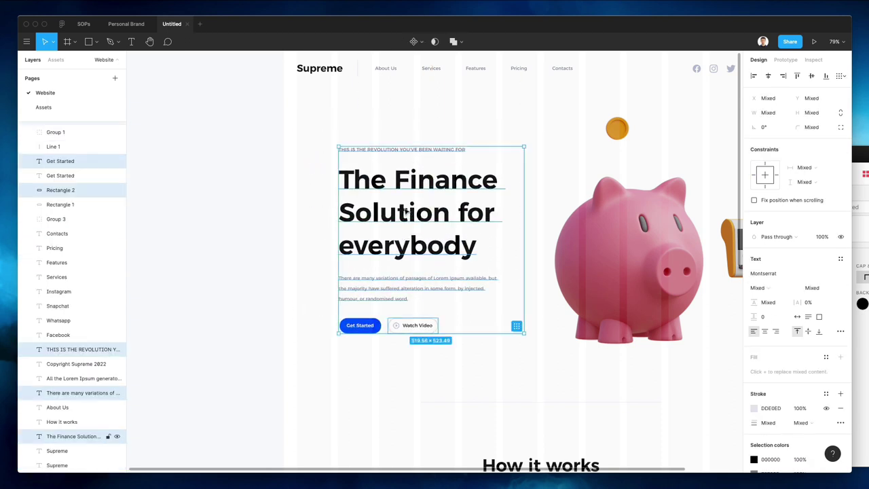
Set the hero heading to font size 68 and move it down a few pixels
left_click(82, 436)
left_click(809, 288)
type("68")
key("Return")
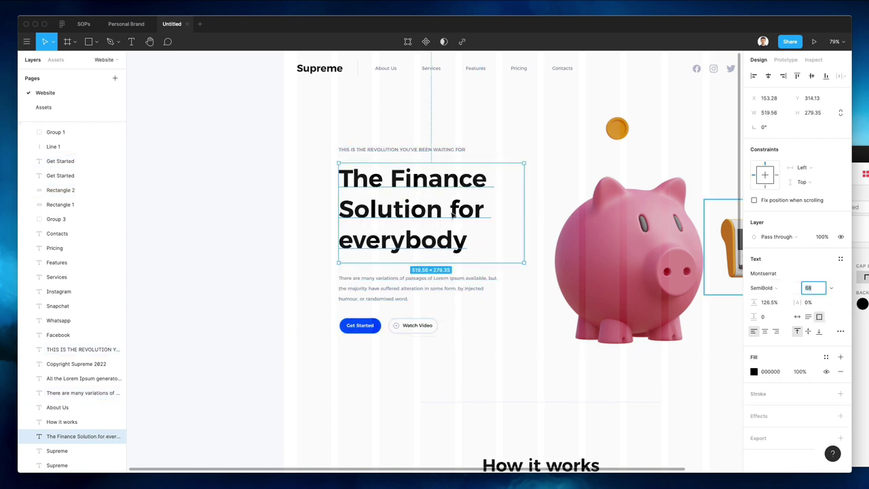
left_click(305, 195)
left_click_drag(384, 192, 386, 196)
left_click(385, 195)
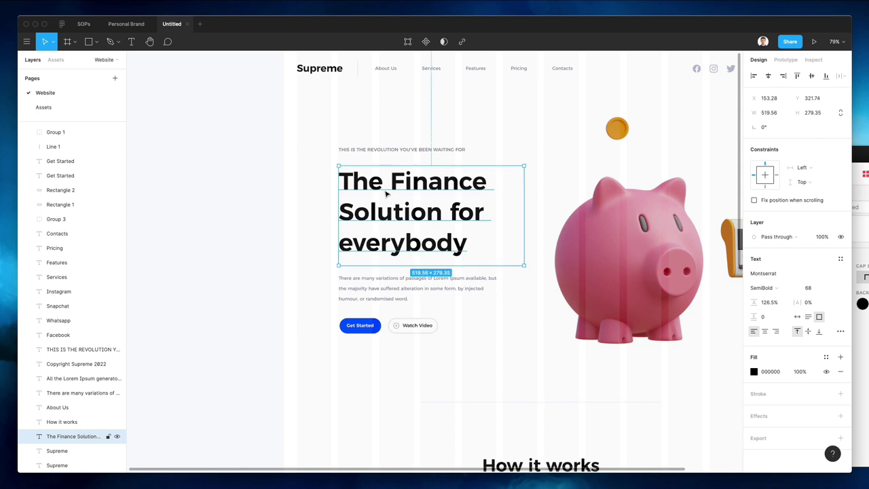
left_click(274, 196)
scroll(274, 196, "down", 5)
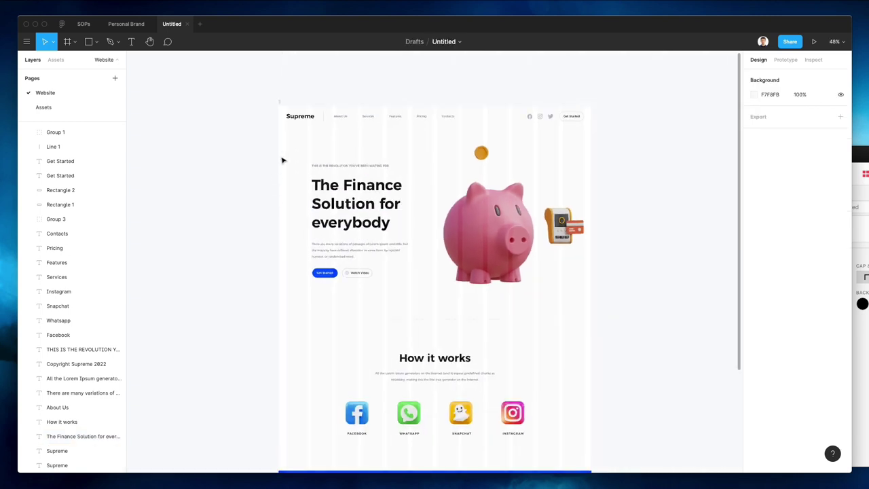
Hide the layout grid on frame 1
left_click_drag(282, 150, 388, 288)
left_click(309, 78)
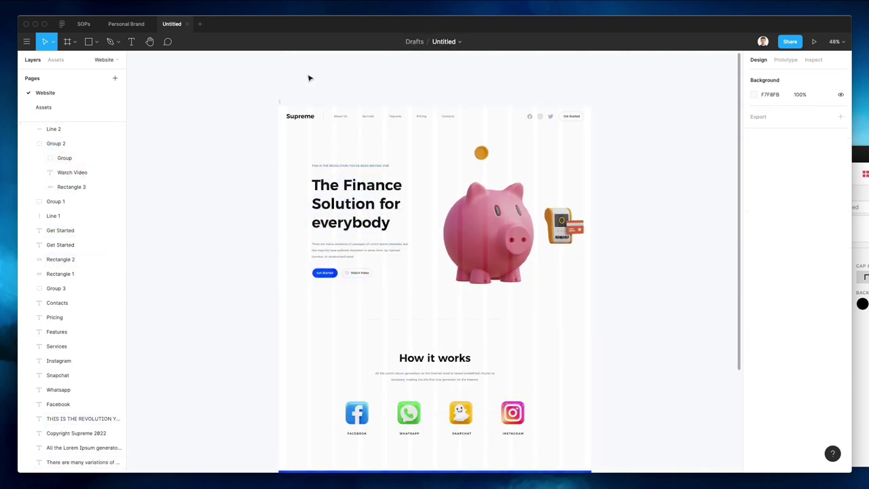
left_click(281, 106)
left_click(827, 215)
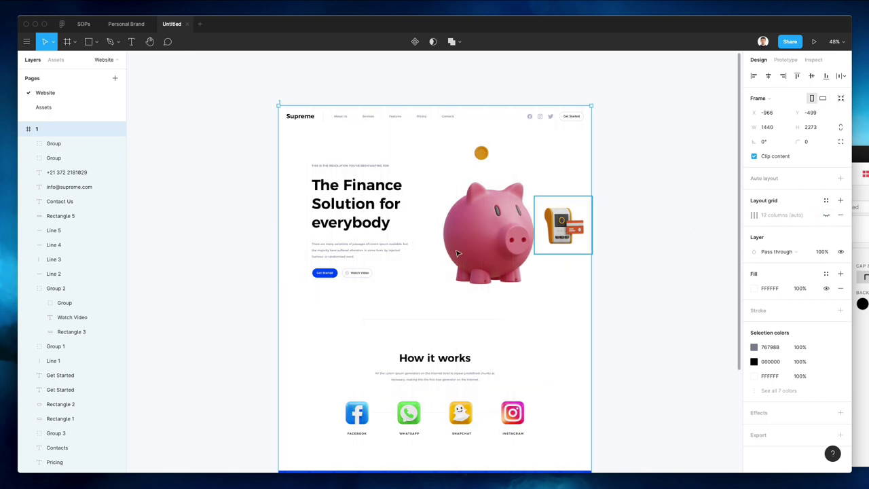
left_click(202, 208)
Nudge the piggy bank and payment images up slightly
scroll(270, 216, "down", 1)
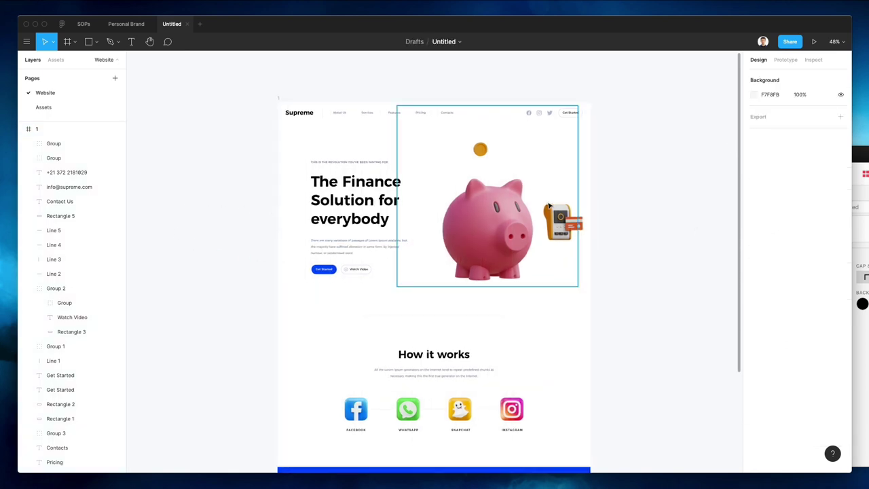
left_click_drag(611, 174, 457, 233)
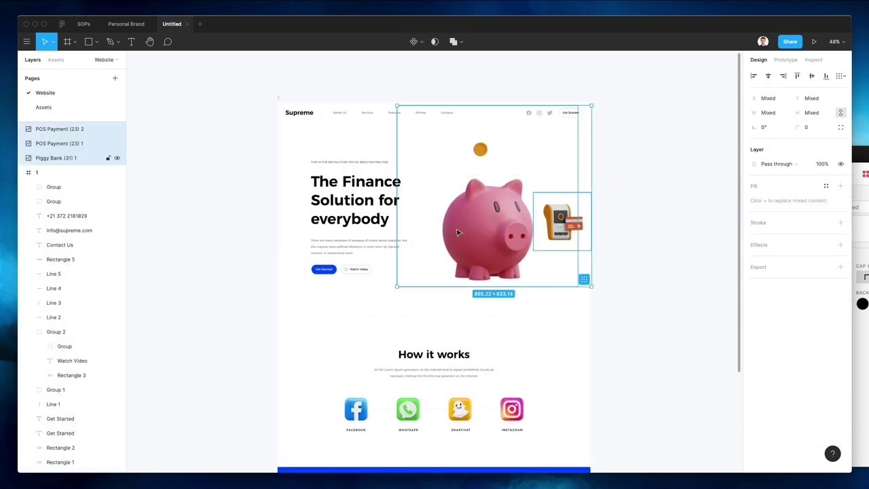
key("Up")
key("Up")
key("Up")
key("Up")
key("Up")
key("Up")
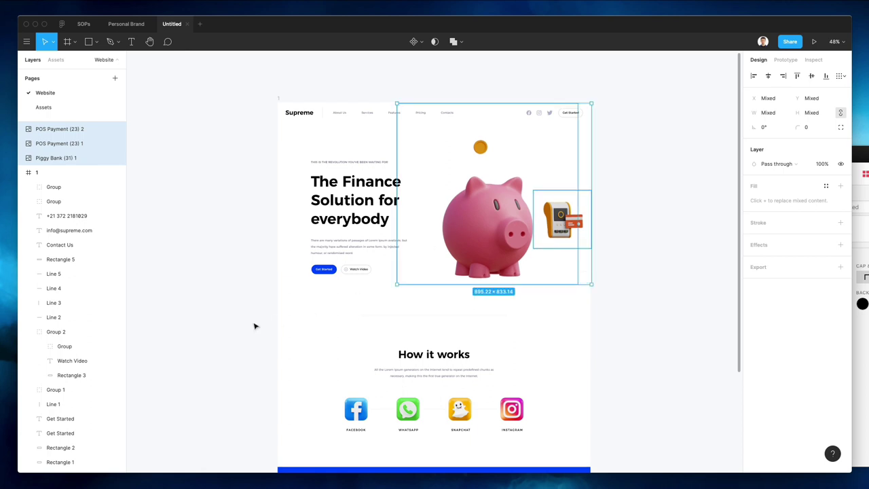
left_click(254, 326)
Set the hero heading font size to 65
scroll(293, 193, "down", 2)
left_click_drag(283, 127, 425, 248)
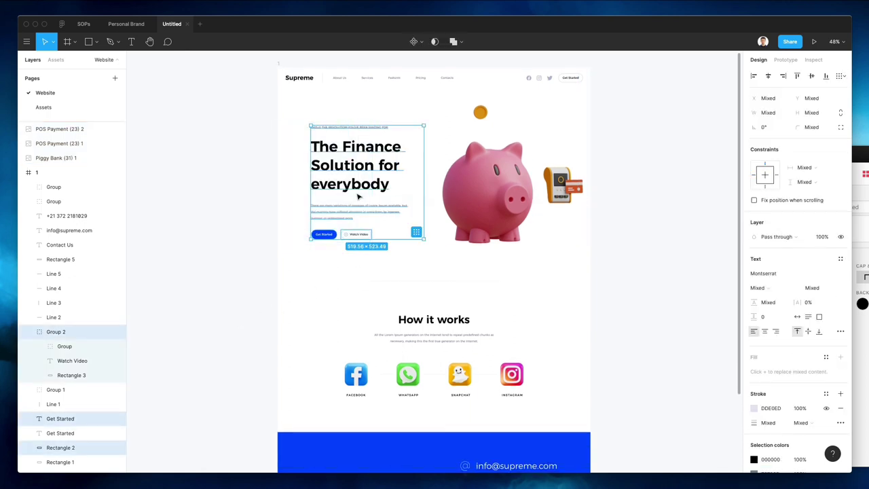
left_click(333, 151)
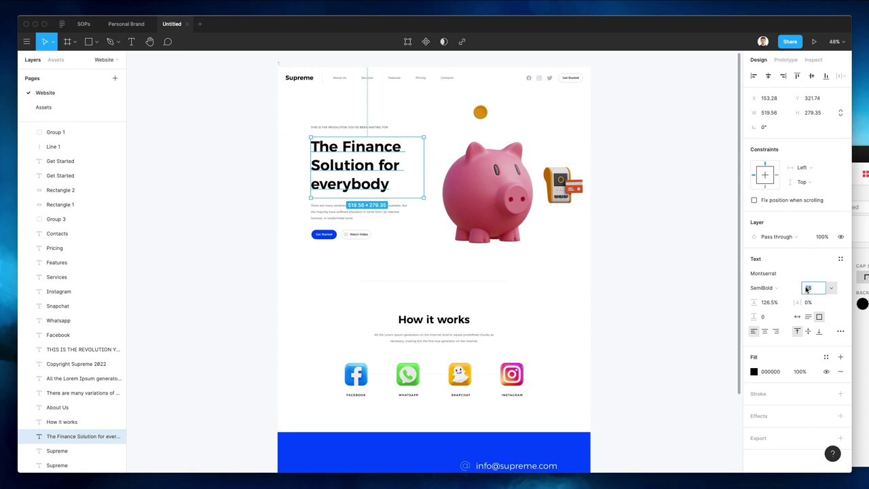
type("65")
key("Return")
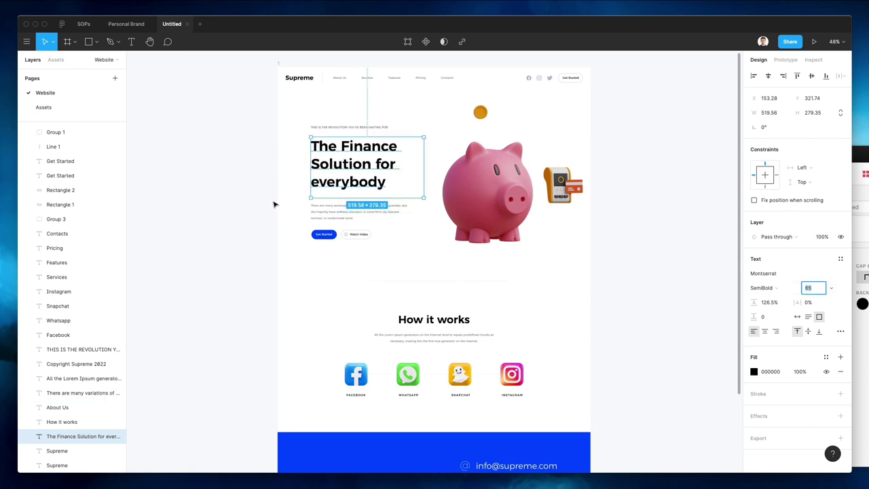
Move the hero text block slightly down and check its spacing from the nav
left_click_drag(277, 200, 384, 267)
left_click(266, 227)
left_click_drag(285, 94, 392, 254)
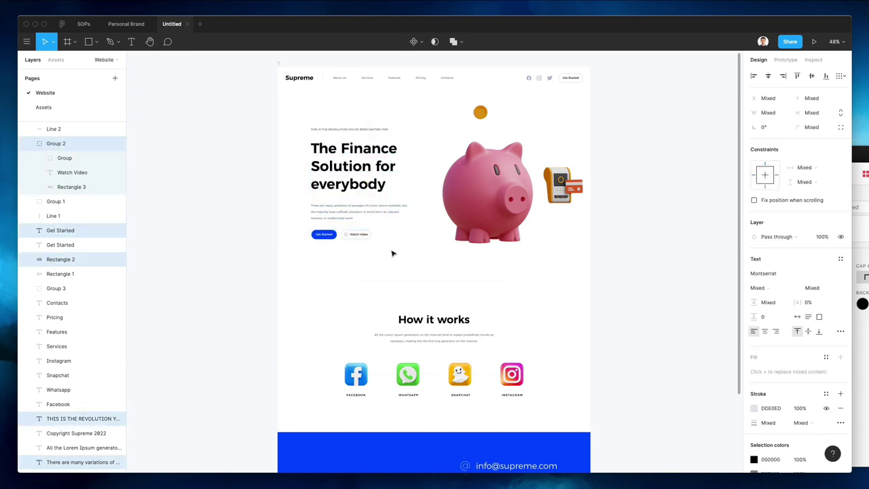
key("alt")
key("alt")
key("alt")
left_click(320, 263)
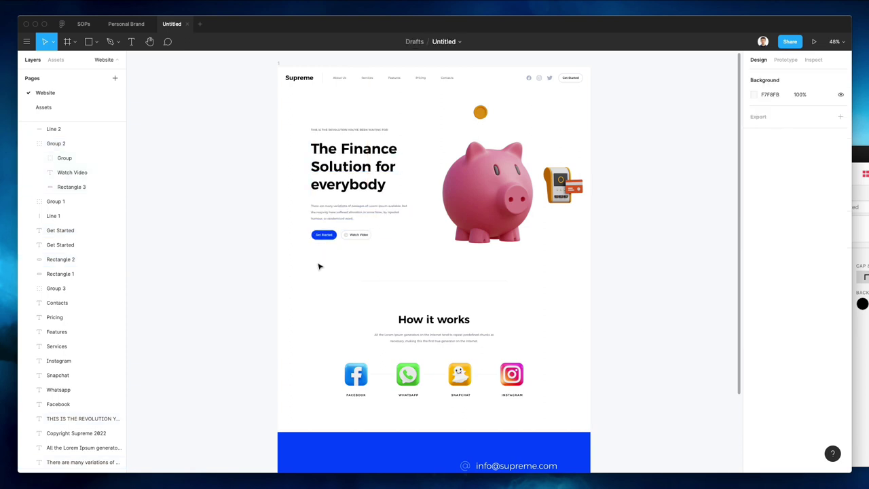
Reduce the Contact Us e-mail and phone text font size from 39 to 29
scroll(319, 266, "down", 5)
scroll(319, 267, "down", 1)
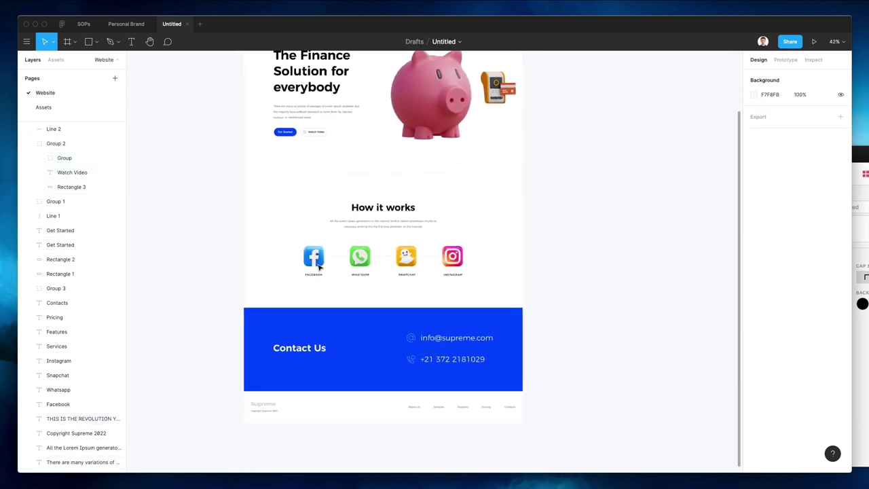
scroll(319, 267, "down", 1)
scroll(319, 267, "up", 3)
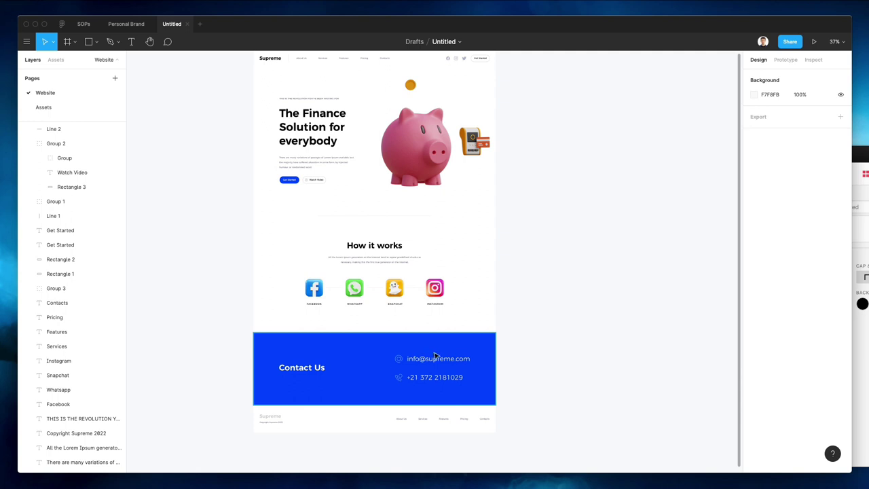
double_click(426, 358)
left_click(430, 377, "shift")
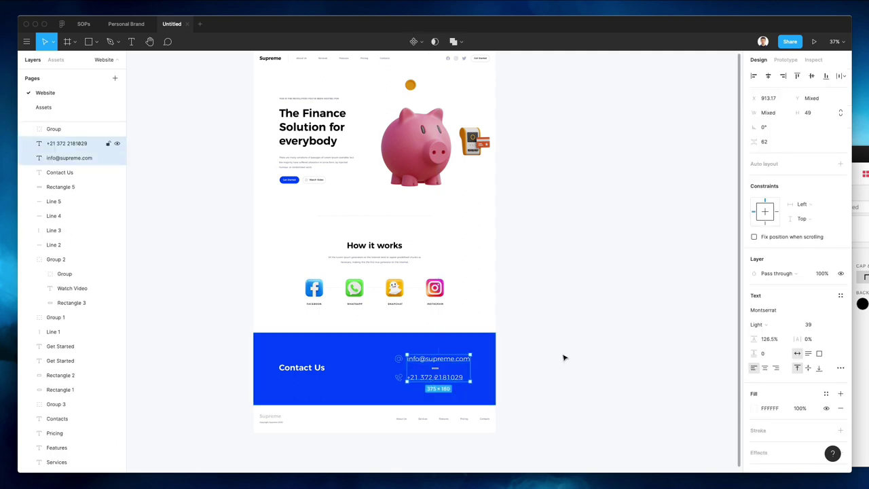
left_click(810, 324)
type("29")
key("Return")
key("Escape")
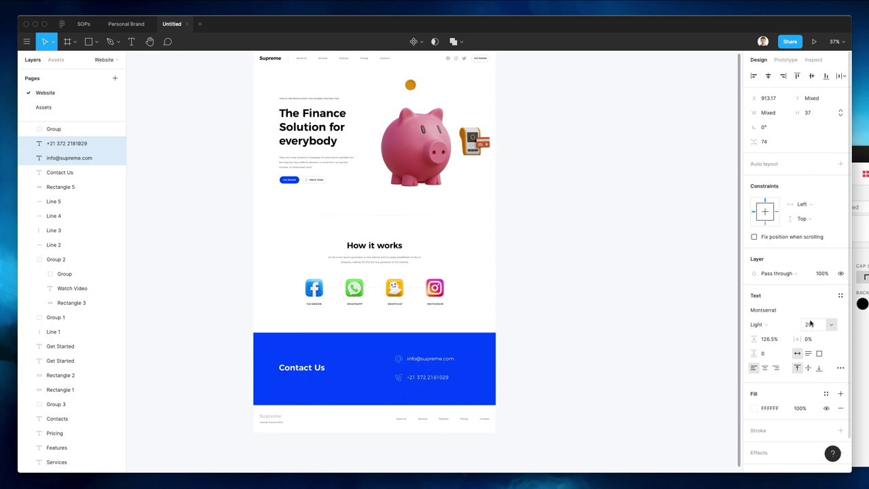
left_click(595, 330)
scroll(473, 291, "up", 3)
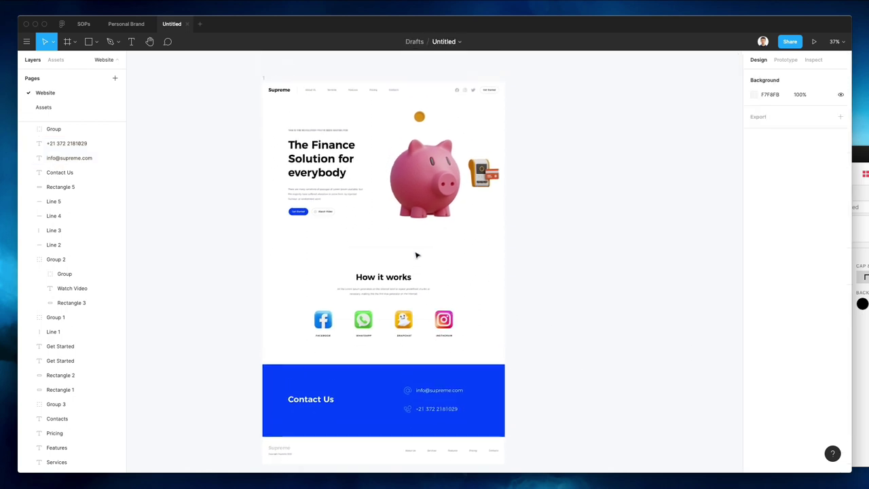
scroll(247, 67, "left", 2)
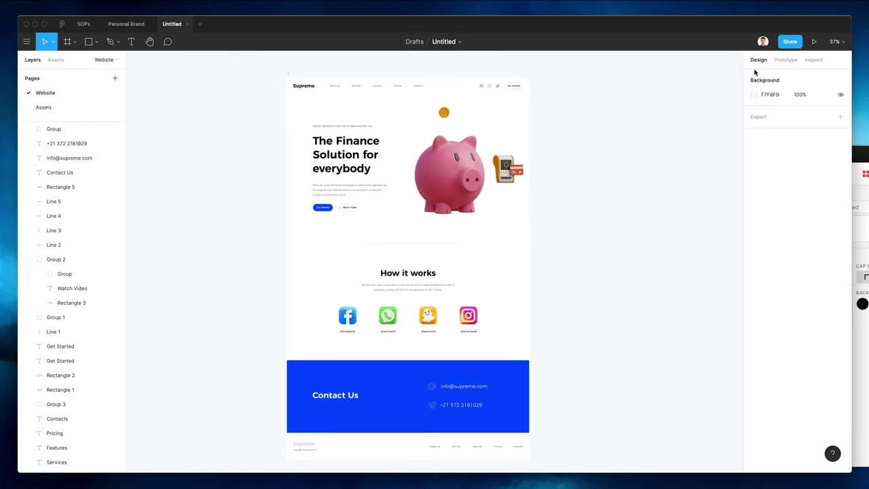
Make the canvas background the Contact Us blue 002BE4 and hide the interface panels
left_click(754, 94)
key("i")
left_click(429, 360)
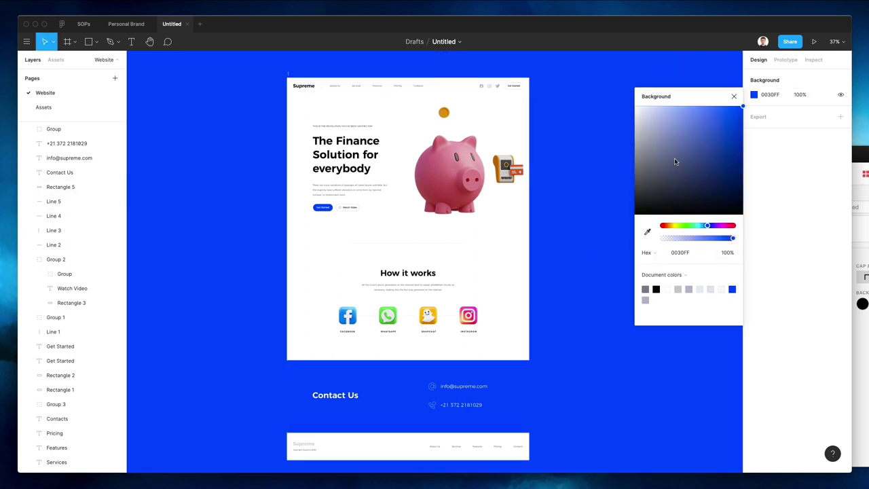
left_click(742, 111)
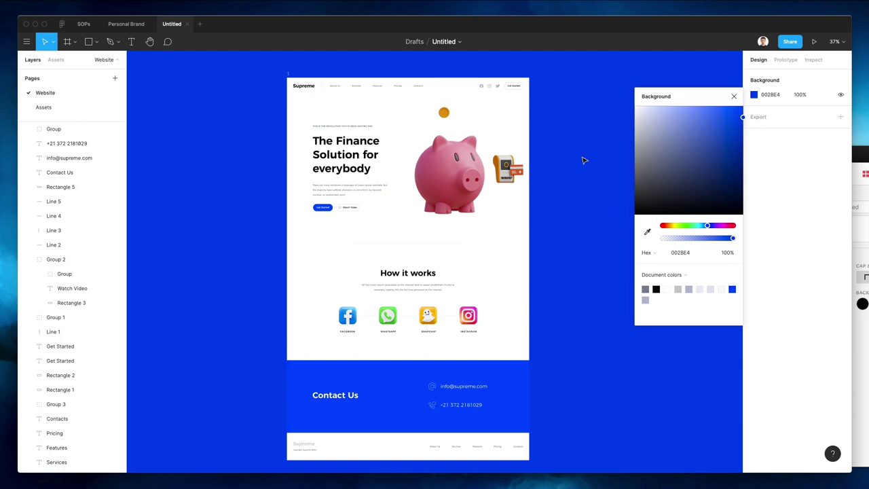
key("super+backslash")
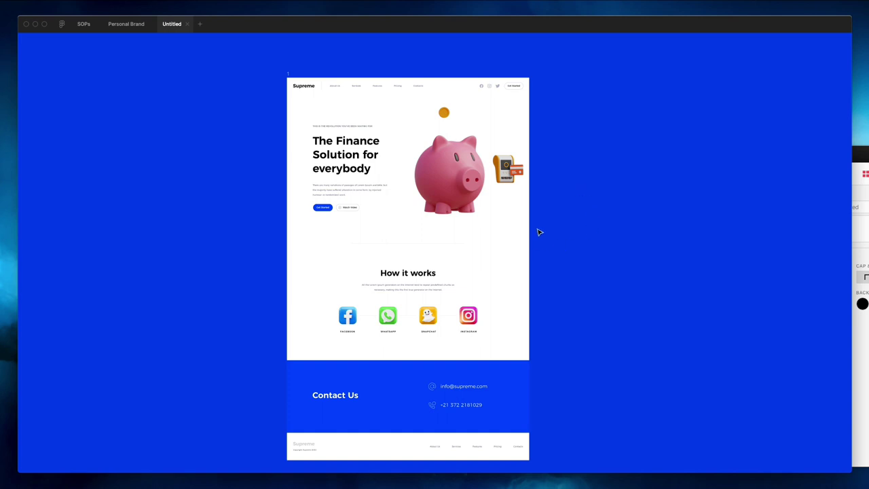
scroll(540, 232, "down", 3)
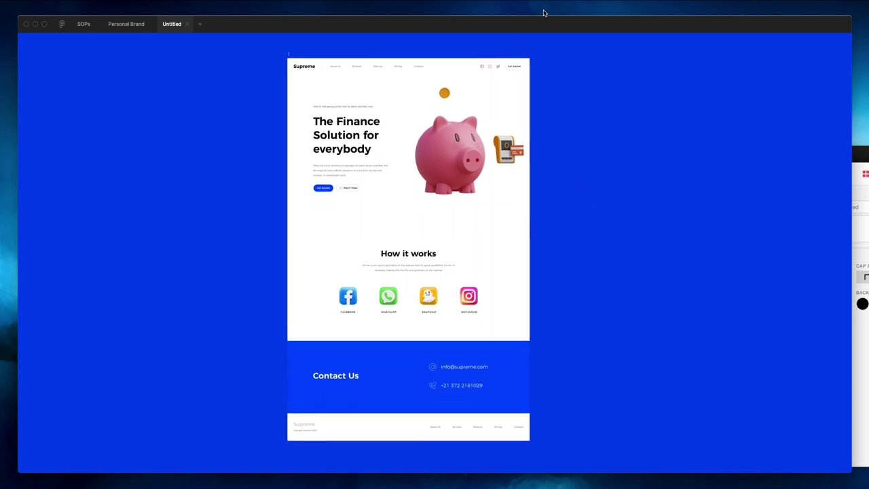